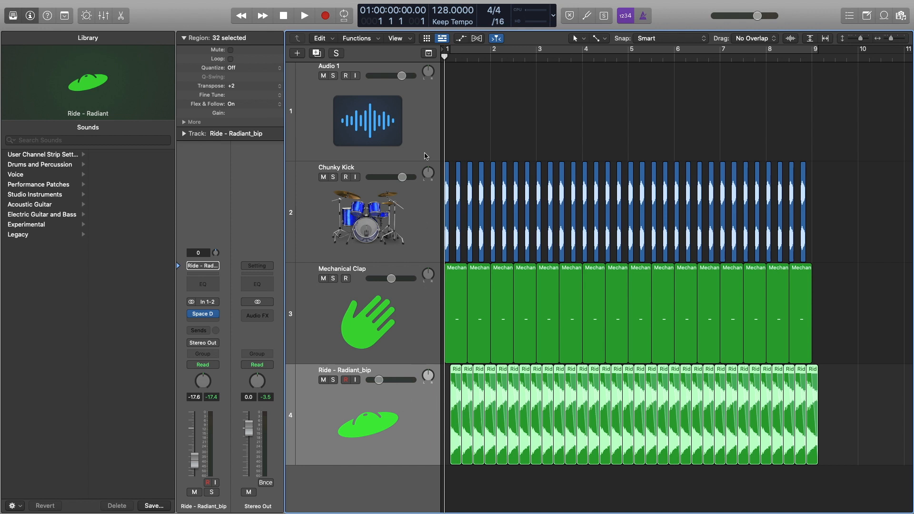
- Play the drum arrangement from bar 1 for a few bars, then stop playback
{"action": "key", "text": "space"}
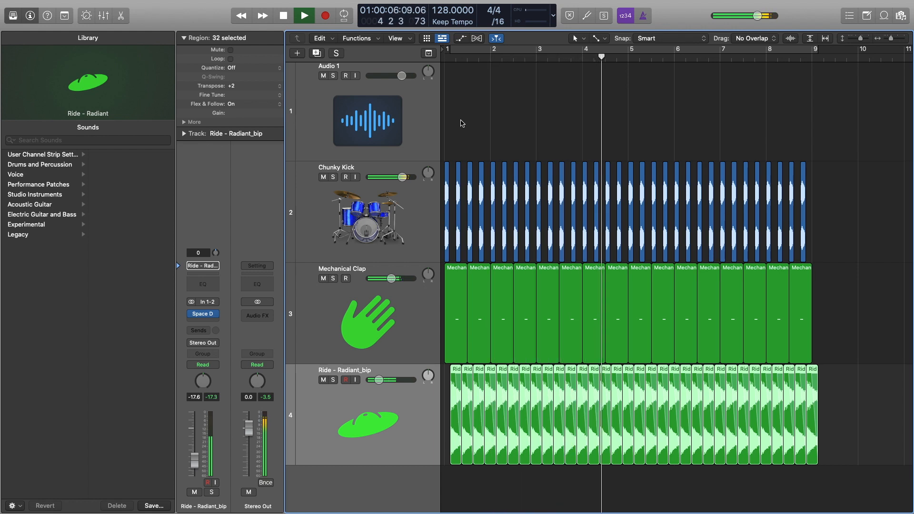
{"action": "key", "text": "space"}
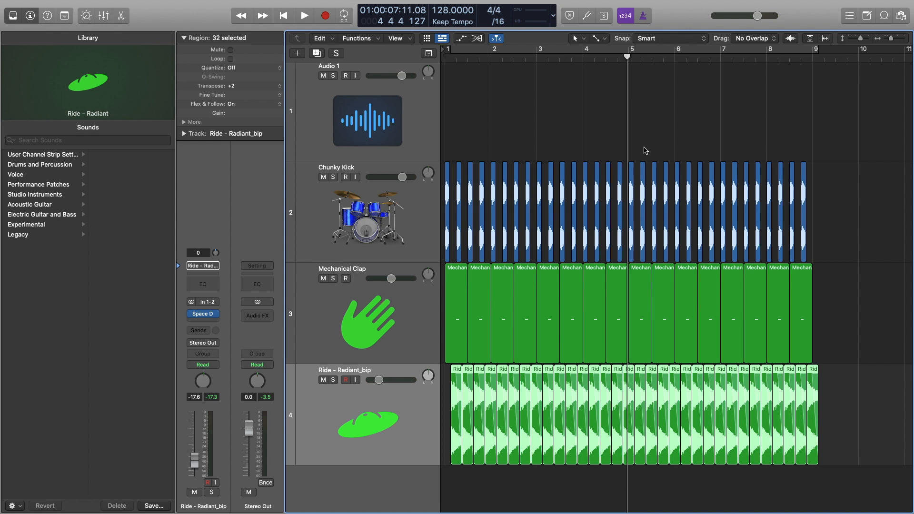
- Create one software instrument track using Retro Synth in stereo
{"action": "left_click", "coordinate": [297, 53]}
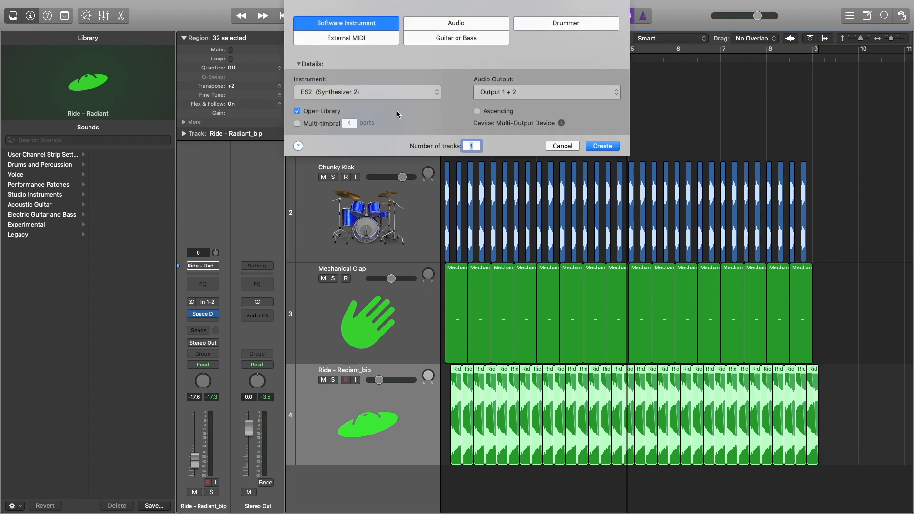
{"action": "left_click", "coordinate": [362, 93]}
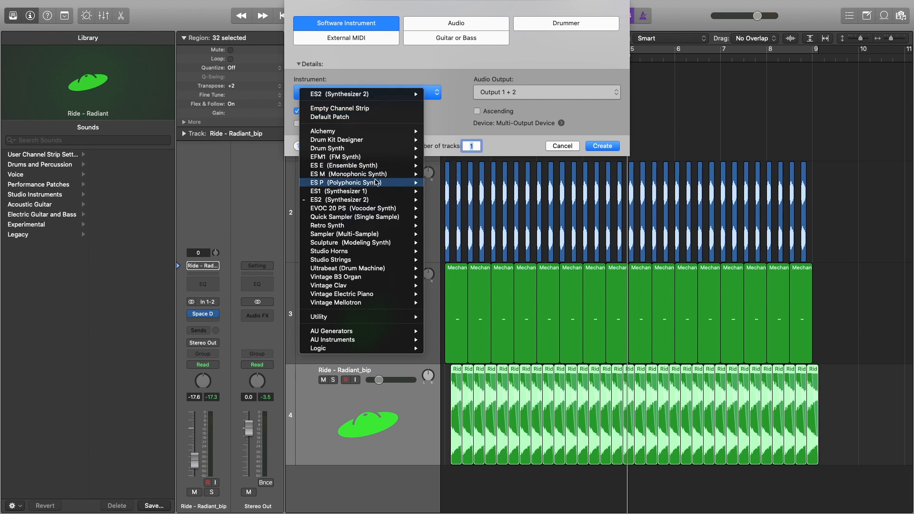
{"action": "mouse_move", "coordinate": [372, 200]}
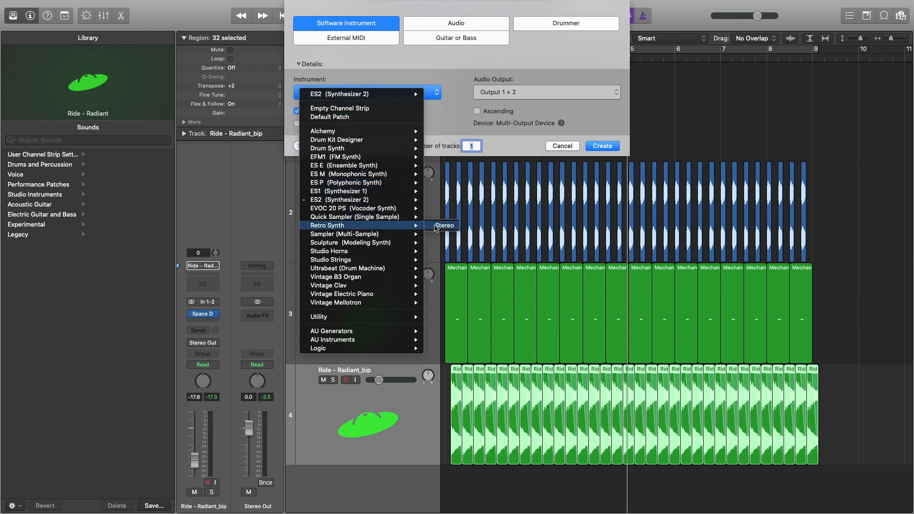
{"action": "left_click", "coordinate": [438, 227]}
{"action": "left_click", "coordinate": [589, 148]}
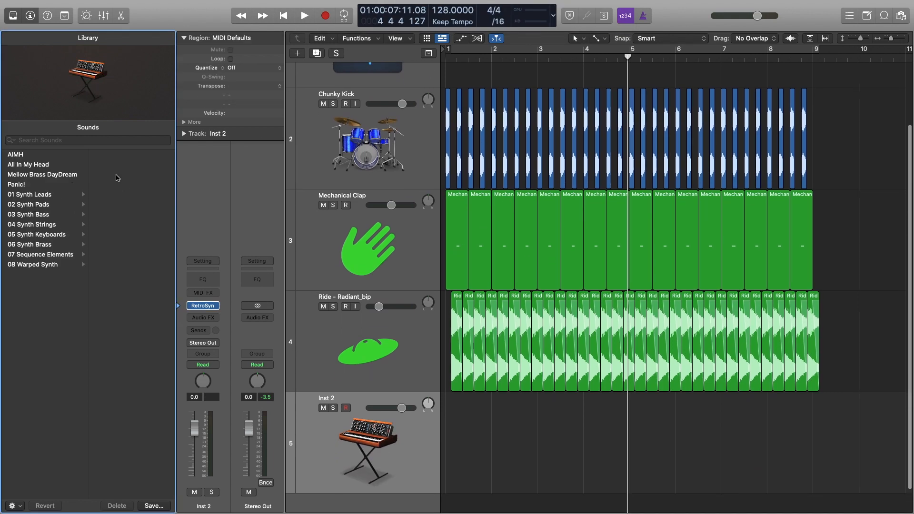
- Hide the Library and bring up Musical Typing together with the new track's Retro Synth window
{"action": "key", "text": "y"}
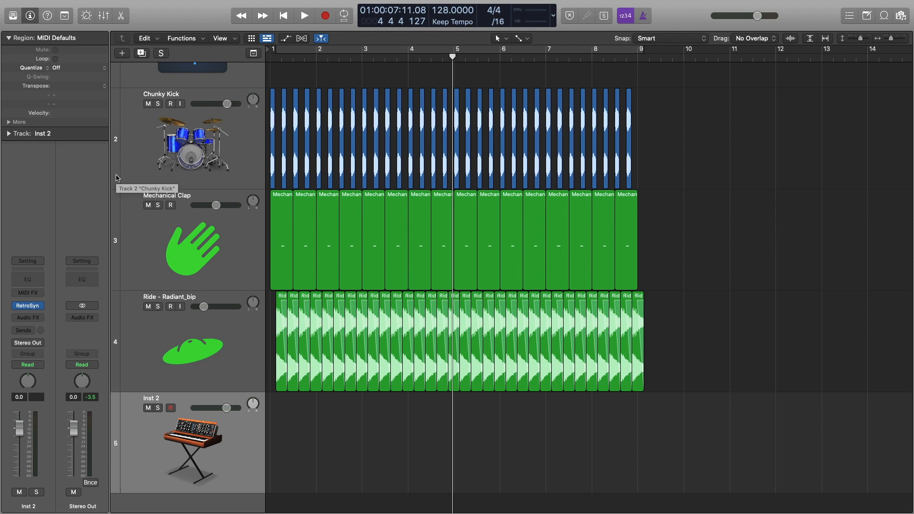
{"action": "key", "text": "super+k"}
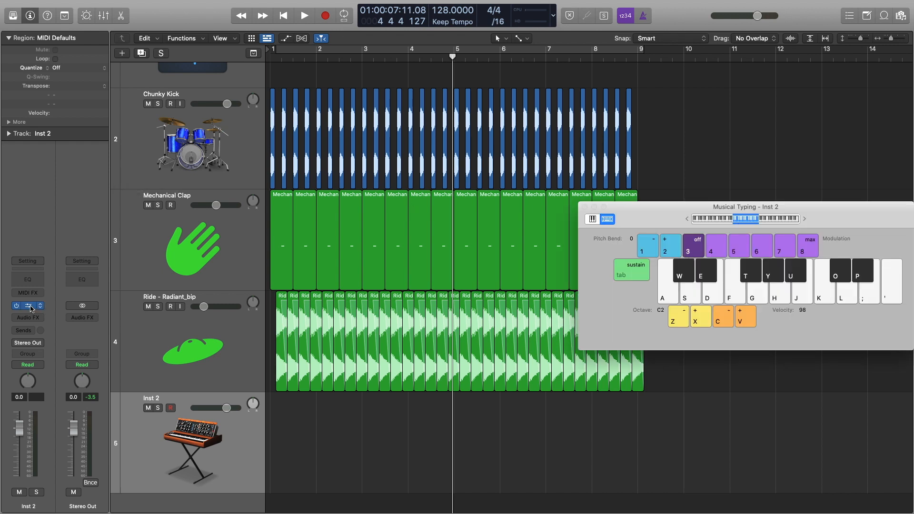
{"action": "left_click", "coordinate": [30, 306]}
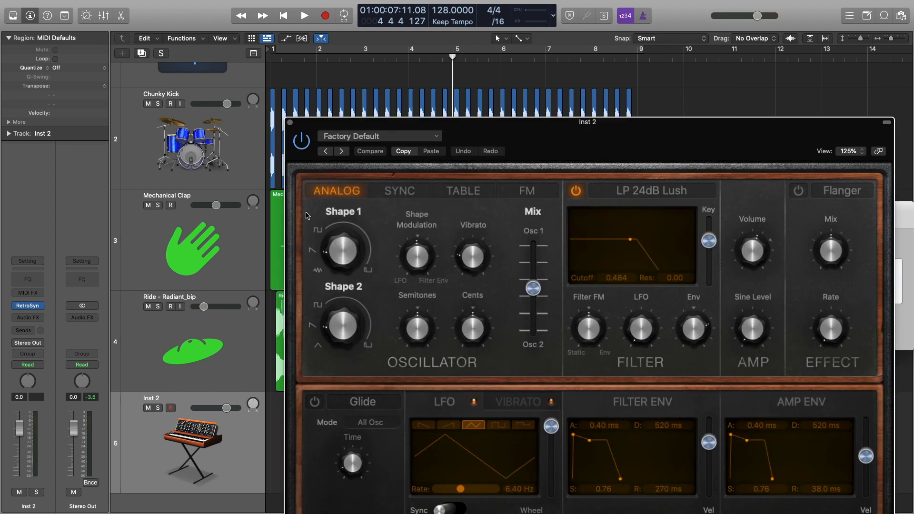
{"action": "left_click_drag", "start_coordinate": [555, 123], "coordinate": [317, 6]}
- Play a few test notes to audition Retro Synth's Factory Default sound
{"action": "key", "text": "d"}
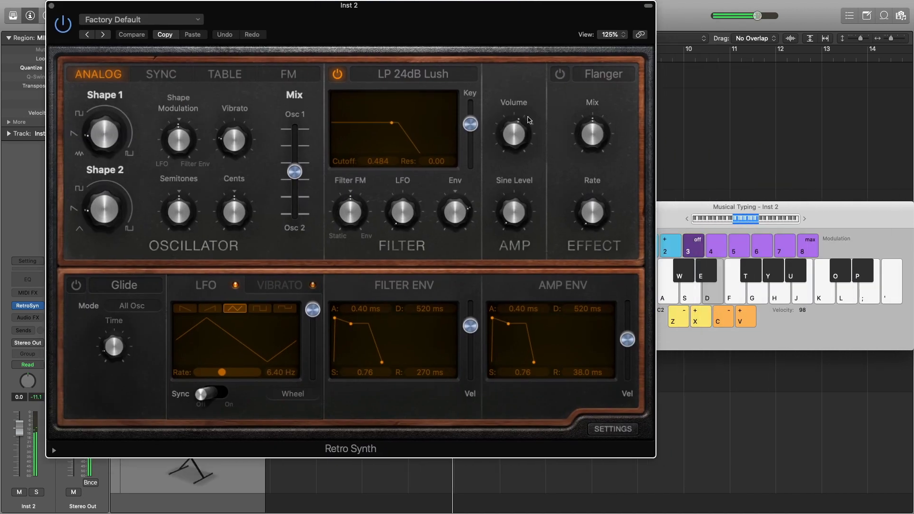
{"action": "key", "text": "f"}
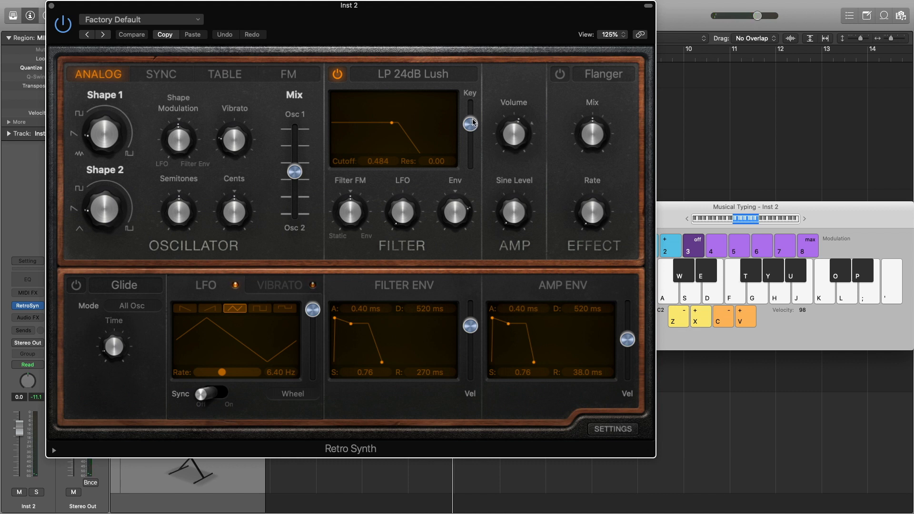
{"action": "key", "text": "f"}
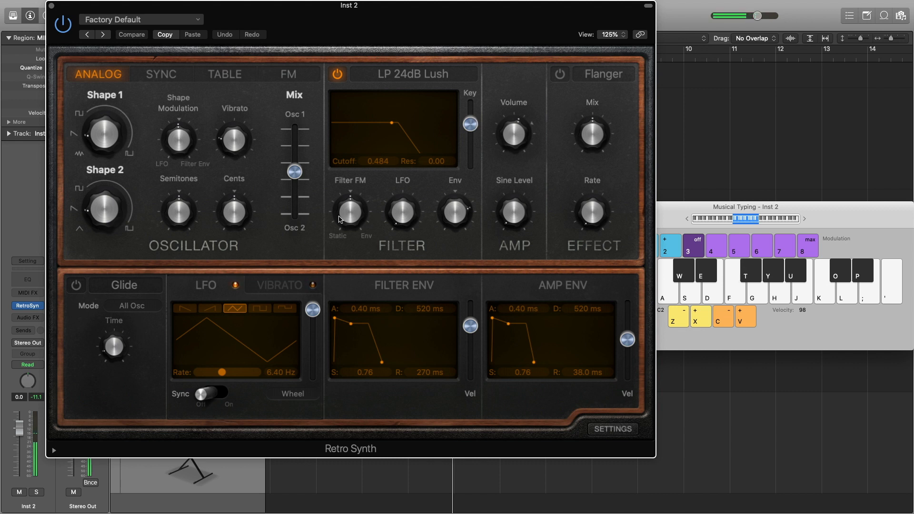
{"action": "mouse_move", "coordinate": [335, 218]}
{"action": "mouse_move", "coordinate": [230, 146]}
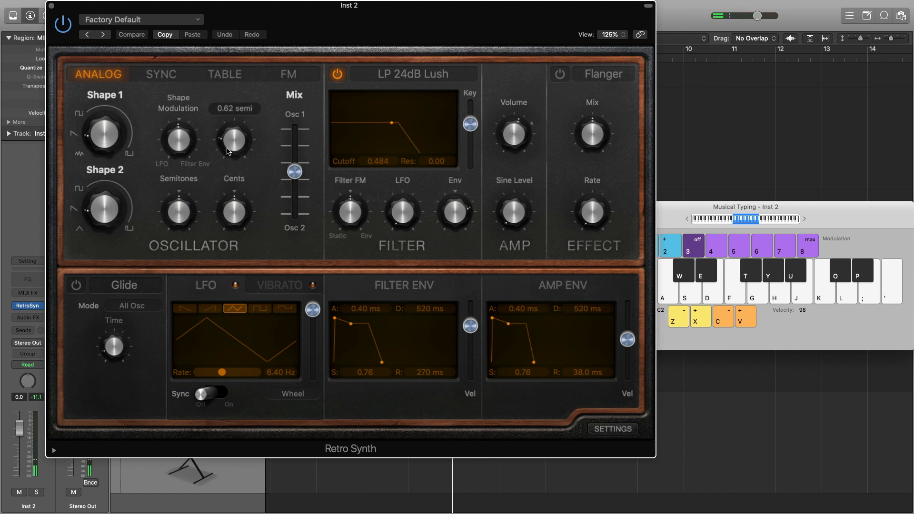
- Lower the depth slider of Retro Synth's vibrato modulation to its minimum and play test notes
{"action": "left_click", "coordinate": [297, 285]}
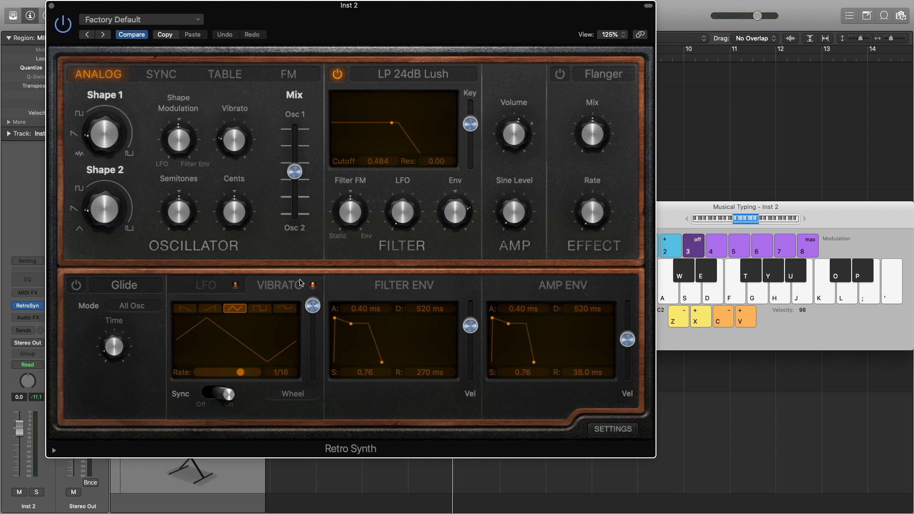
{"action": "left_click_drag", "start_coordinate": [313, 307], "coordinate": [319, 384]}
{"action": "key", "text": "f"}
{"action": "key", "text": "f"}
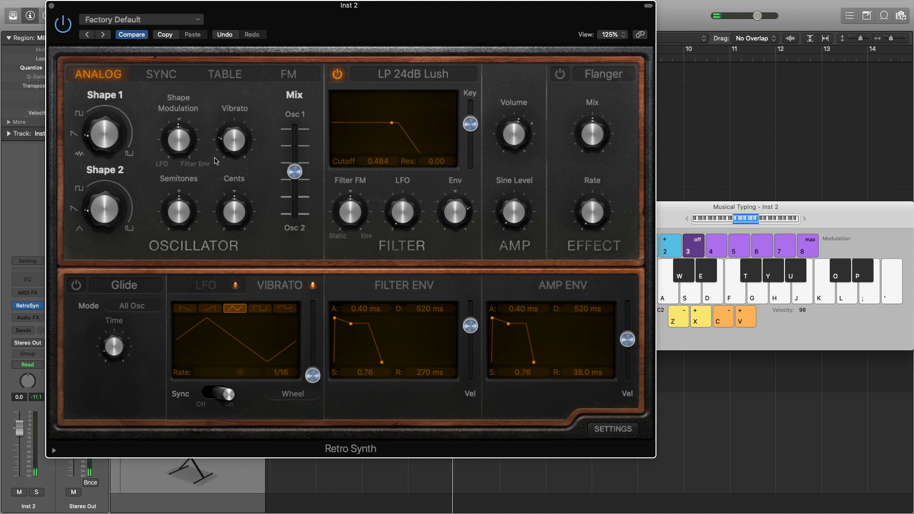
- Set the oscillator's Vibrato amount to 1.50 semi and audition the result
{"action": "mouse_move", "coordinate": [227, 152]}
{"action": "mouse_move", "coordinate": [319, 352]}
{"action": "key", "text": "f"}
{"action": "mouse_move", "coordinate": [228, 147]}
{"action": "left_mouse_down"}
{"action": "mouse_move", "coordinate": [230, 74]}
{"action": "mouse_move", "coordinate": [223, 135]}
{"action": "left_mouse_up"}
{"action": "key", "text": "f"}
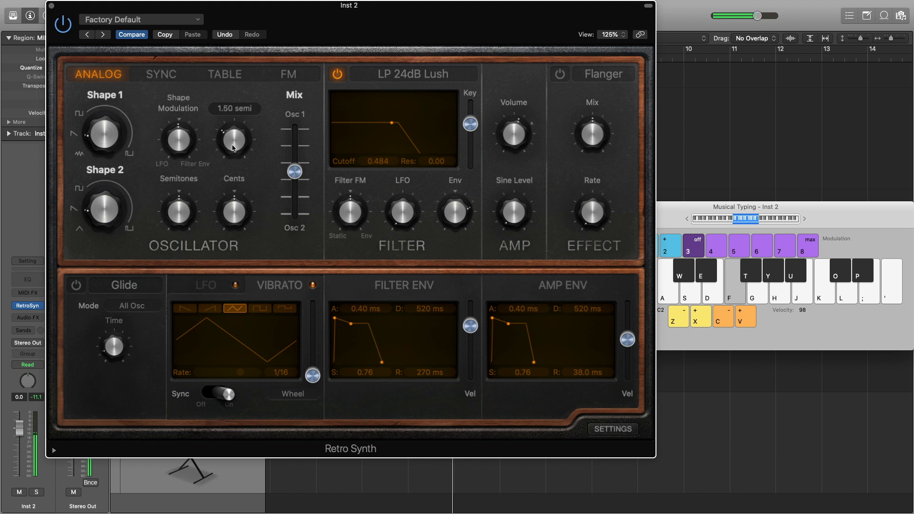
- Set the filter envelope attack to 84.0 ms and the amp envelope attack to 49.0 ms, auditioning each change
{"action": "left_click_drag", "start_coordinate": [334, 318], "coordinate": [344, 319]}
{"action": "key", "text": "f"}
{"action": "left_click_drag", "start_coordinate": [492, 318], "coordinate": [501, 324]}
{"action": "key", "text": "f"}
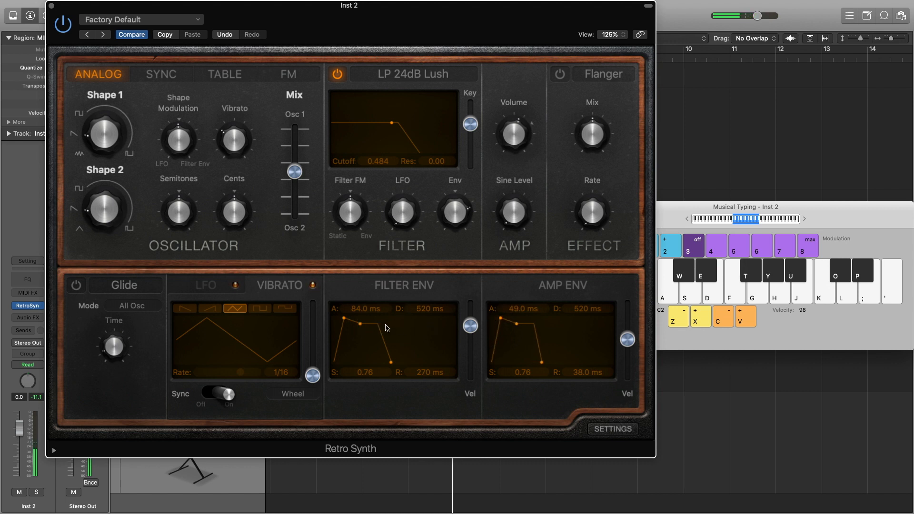
- Set the filter envelope's decay to 550 ms and sustain to 0.74 while playing test notes
{"action": "key", "text": "f"}
{"action": "mouse_move", "coordinate": [360, 325]}
{"action": "left_mouse_down"}
{"action": "mouse_move", "coordinate": [363, 367]}
{"action": "mouse_move", "coordinate": [363, 309]}
{"action": "mouse_move", "coordinate": [360, 329]}
{"action": "left_mouse_up"}
{"action": "key", "text": "f"}
{"action": "key", "text": "f"}
- Audition the synth sound with Musical Typing at octave C3, then close both floating windows
{"action": "key", "text": "x"}
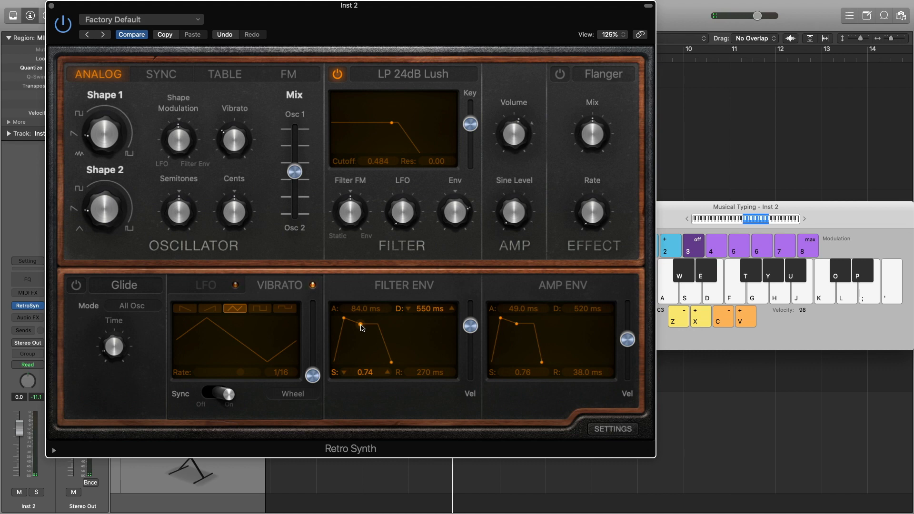
{"action": "key", "text": "f"}
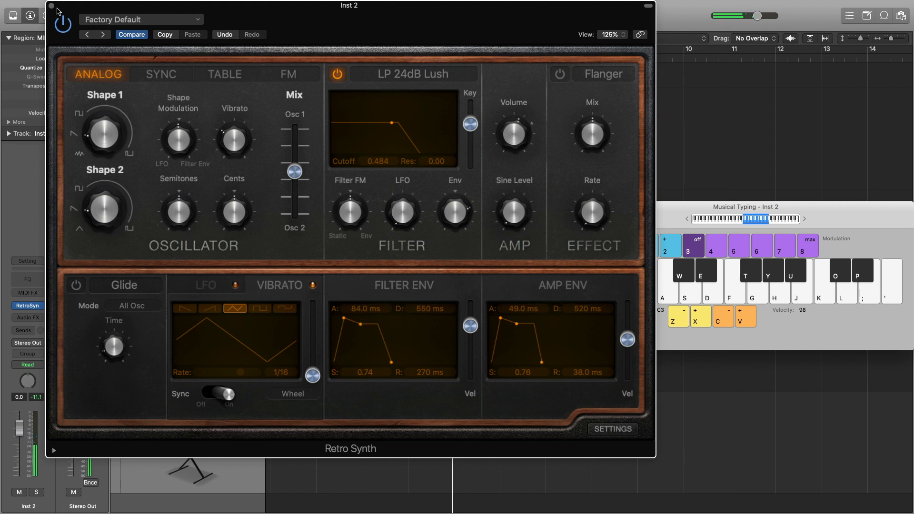
{"action": "left_click", "coordinate": [51, 6]}
{"action": "left_click", "coordinate": [584, 206]}
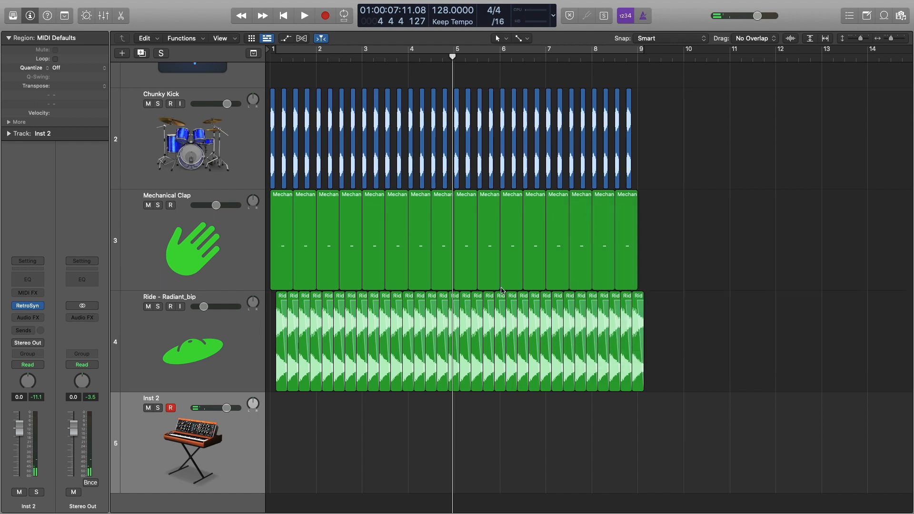
- Create a MIDI region on the Inst 2 track at bar 1 and extend it to bar 3
{"action": "right_click", "coordinate": [292, 407]}
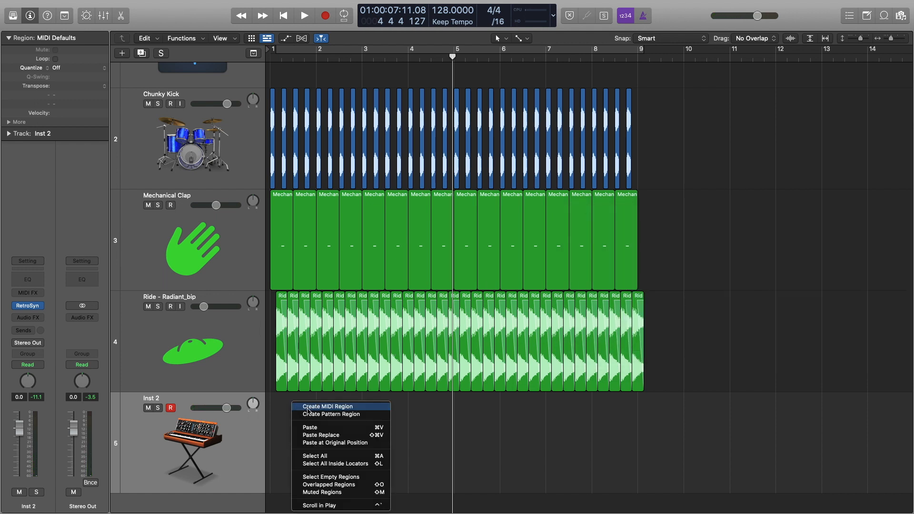
{"action": "left_click", "coordinate": [309, 409]}
{"action": "left_click_drag", "start_coordinate": [315, 490], "coordinate": [358, 490]}
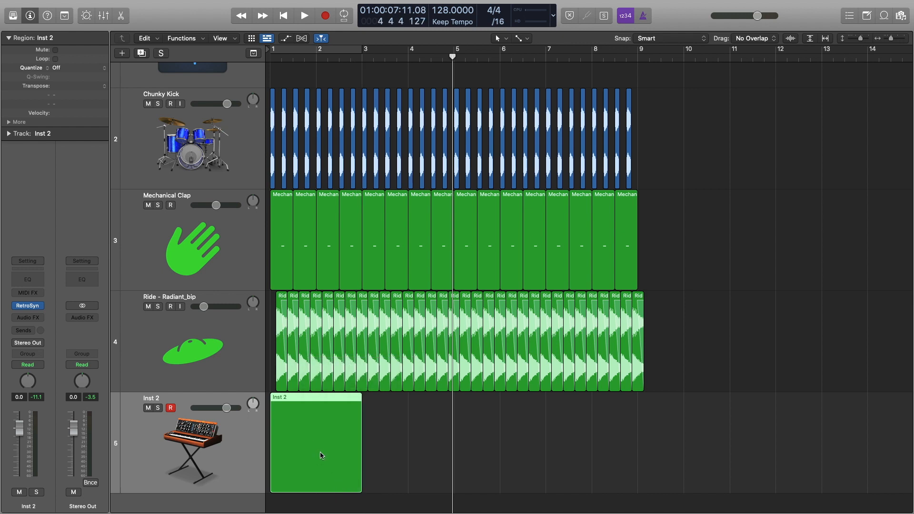
- Open the new region in the Piano Roll and add an F♯3 note spanning its full two bars
{"action": "double_click", "coordinate": [321, 455]}
{"action": "left_click", "coordinate": [264, 427], "text": "super"}
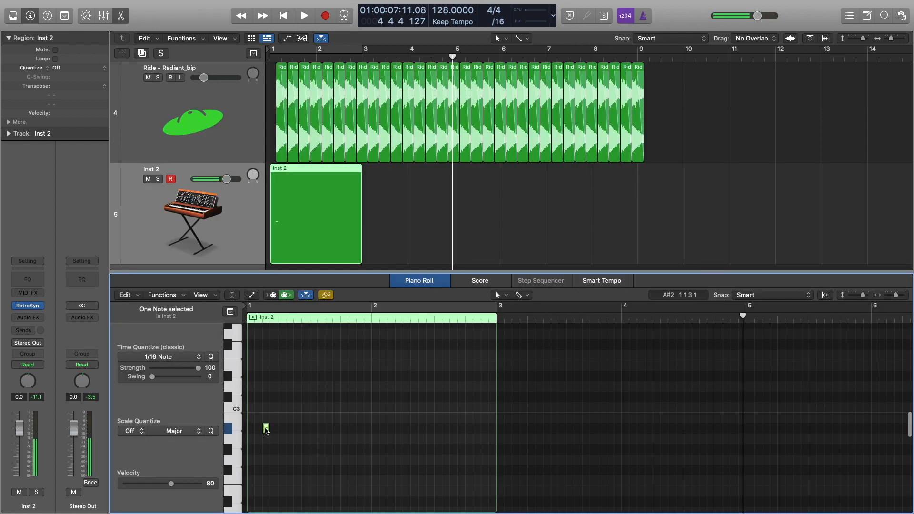
{"action": "left_click_drag", "start_coordinate": [265, 427], "coordinate": [495, 357]}
- Play the project from the start and set Retro Synth's filter cutoff to 0.496 and resonance to 0.13
{"action": "key", "text": "Return"}
{"action": "key", "text": "space"}
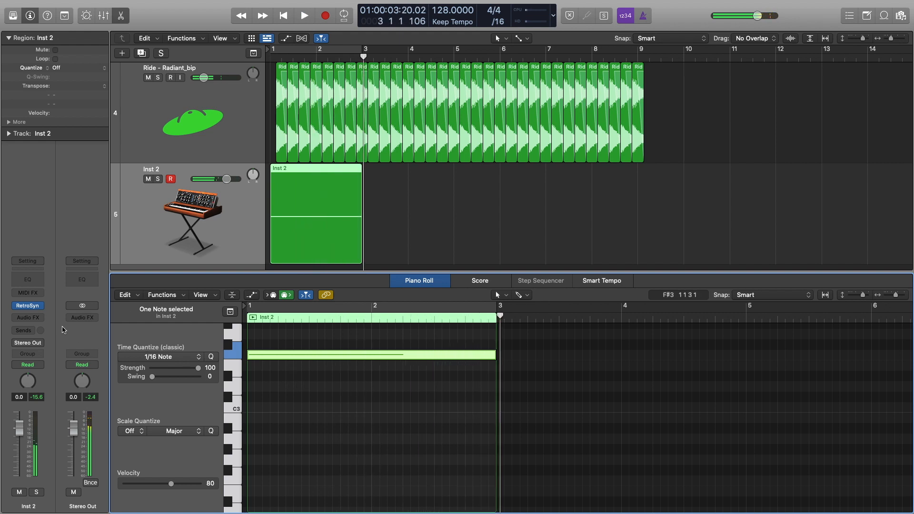
{"action": "left_click", "coordinate": [30, 309]}
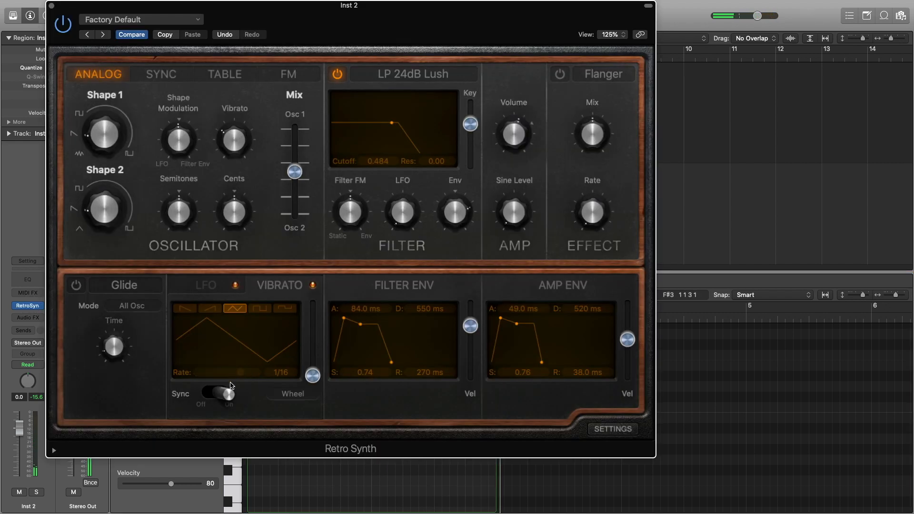
{"action": "left_click_drag", "start_coordinate": [391, 123], "coordinate": [393, 119]}
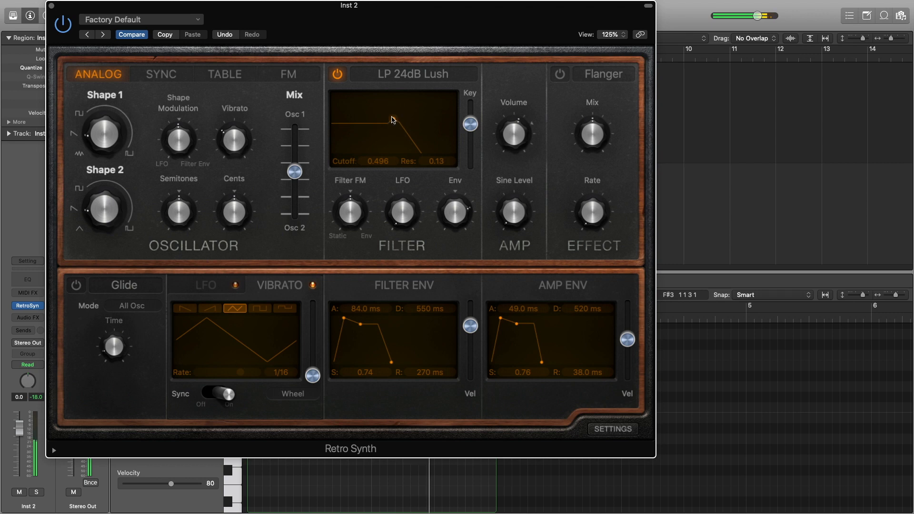
{"action": "left_click", "coordinate": [51, 6]}
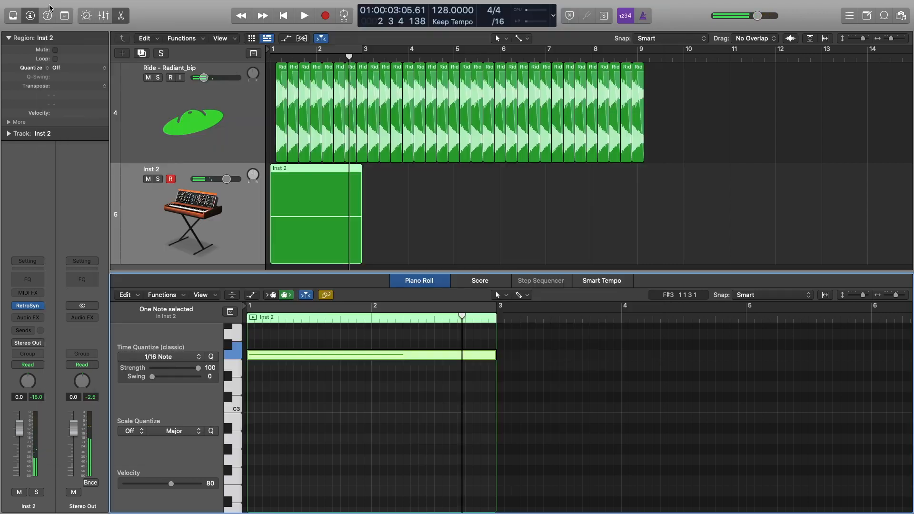
- Solo the Inst 2 track and insert a Space Designer reverb on it
{"action": "left_click", "coordinate": [159, 179]}
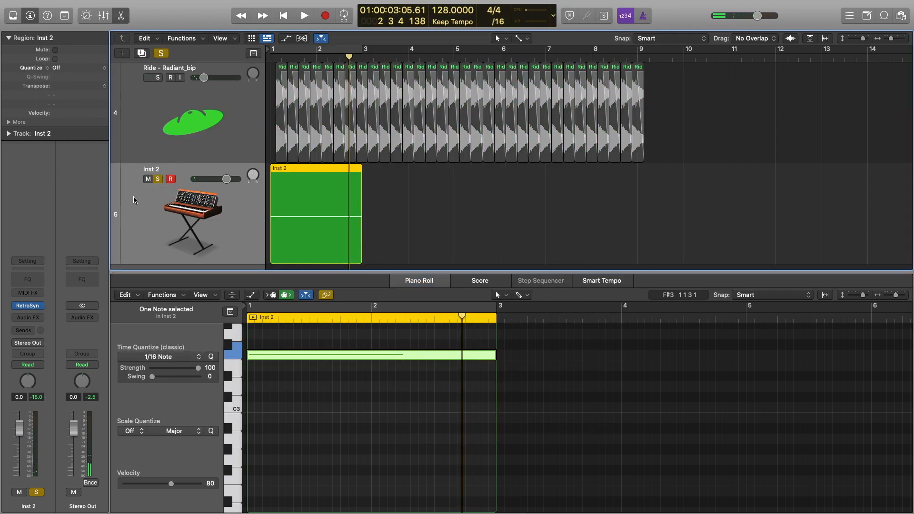
{"action": "left_click", "coordinate": [37, 318]}
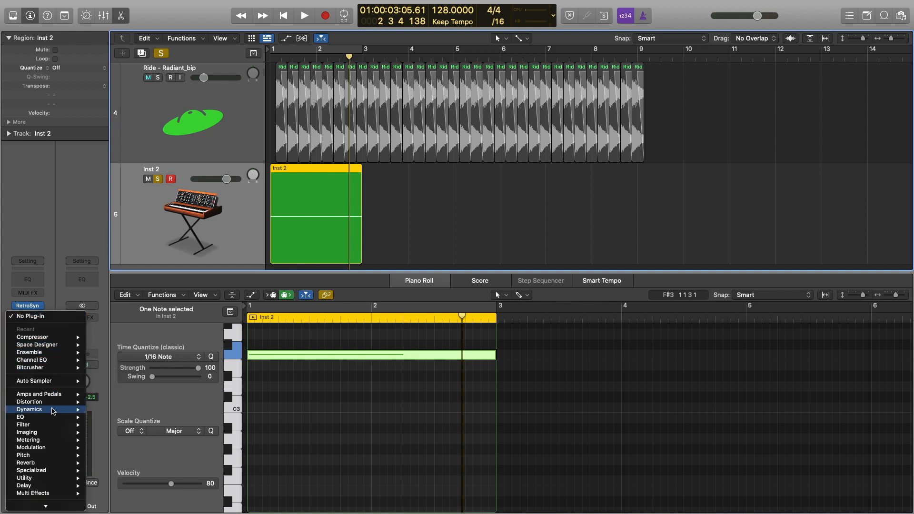
{"action": "mouse_move", "coordinate": [45, 462]}
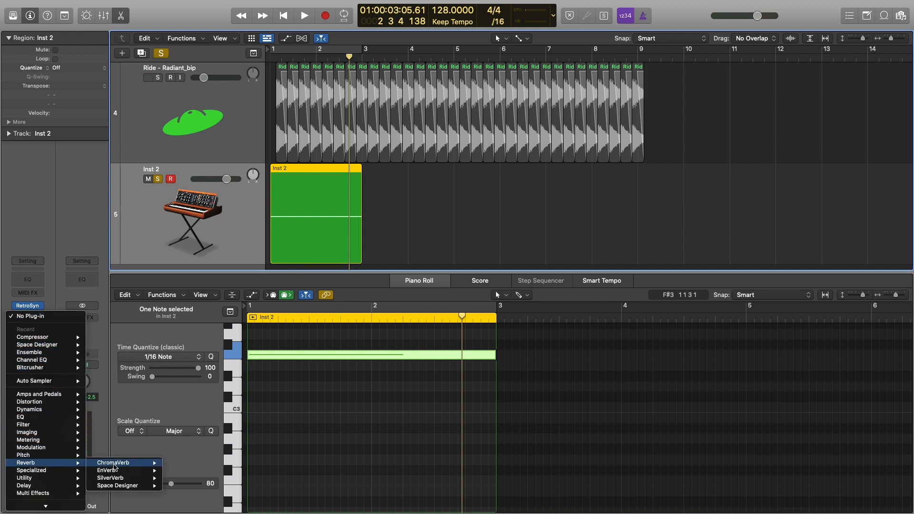
{"action": "mouse_move", "coordinate": [135, 485]}
{"action": "left_click", "coordinate": [185, 486]}
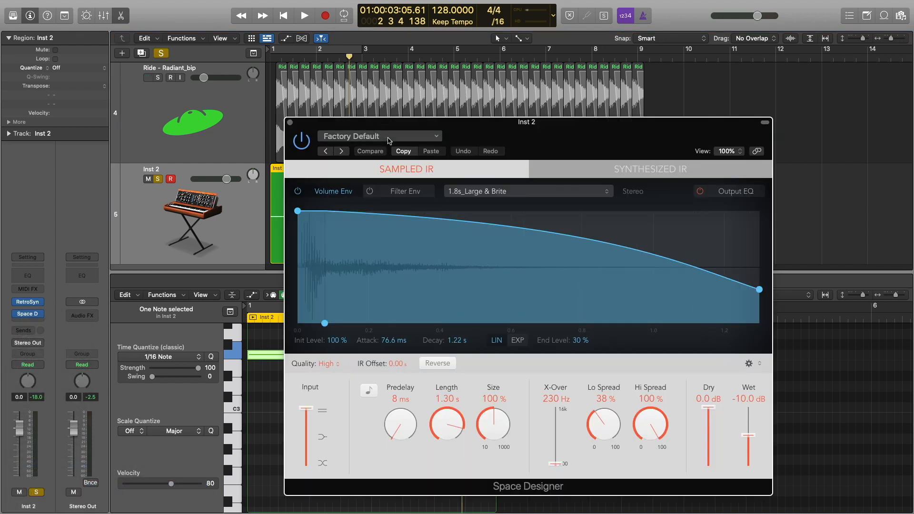
- Load the medium-space hall preset 1.7s Nice Hall in Space Designer and audition it from the start of the project
{"action": "left_click", "coordinate": [379, 136]}
{"action": "left_click", "coordinate": [483, 128]}
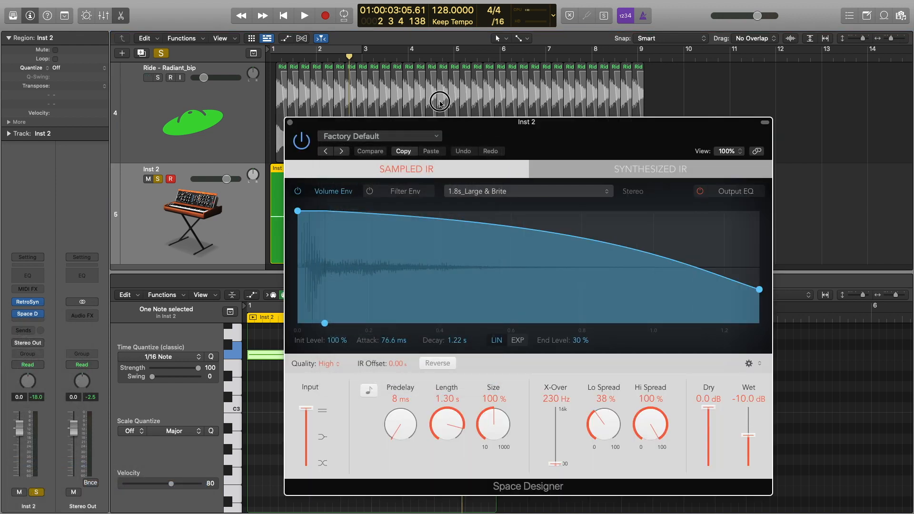
{"action": "left_click_drag", "start_coordinate": [455, 123], "coordinate": [394, 70]}
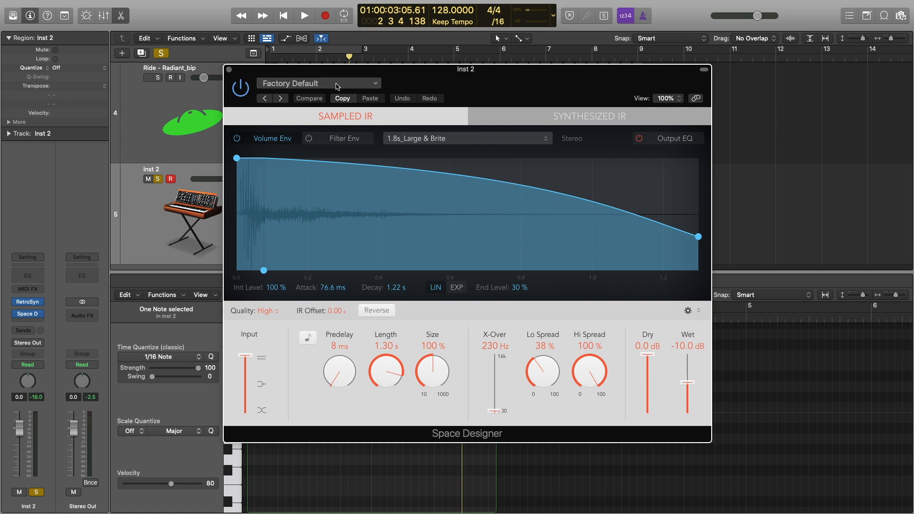
{"action": "left_click", "coordinate": [337, 87]}
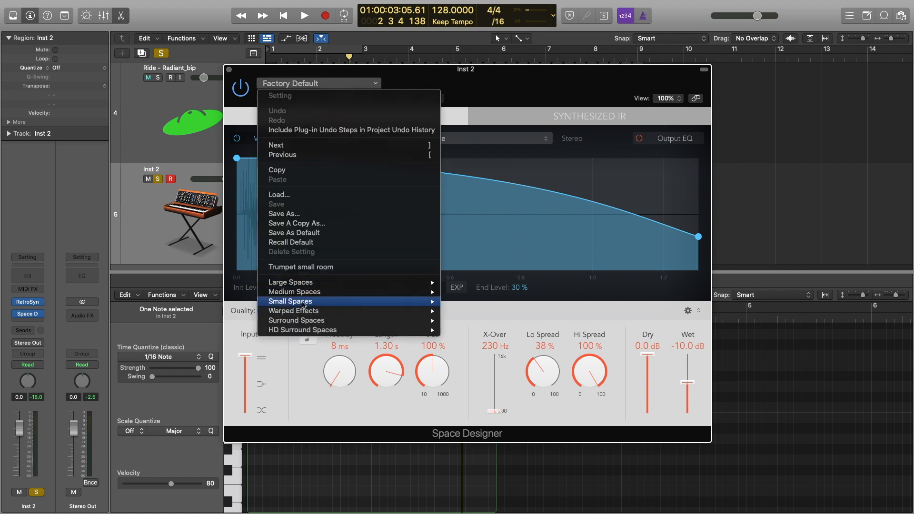
{"action": "mouse_move", "coordinate": [307, 292]}
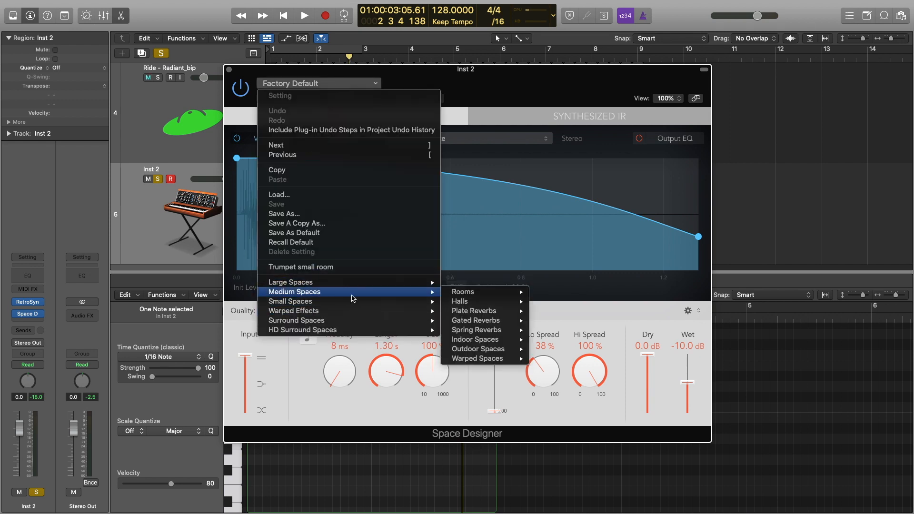
{"action": "mouse_move", "coordinate": [481, 305]}
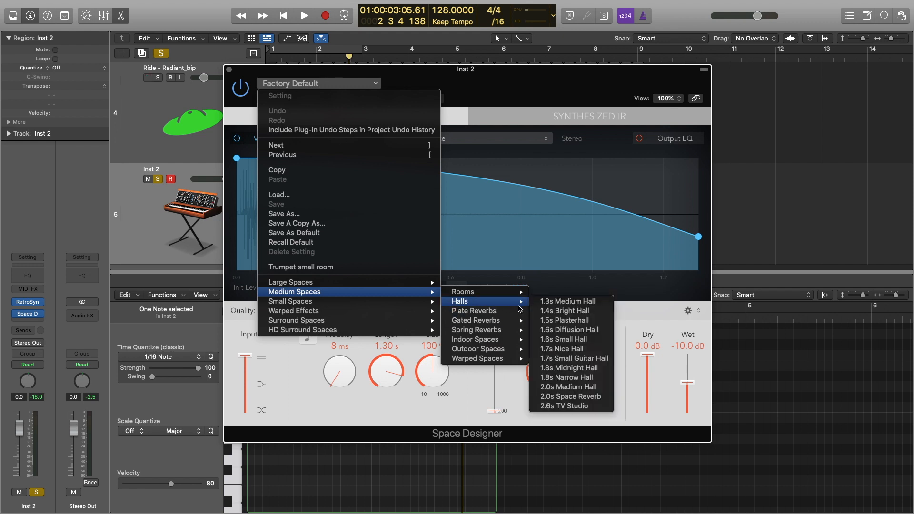
{"action": "left_click", "coordinate": [559, 349]}
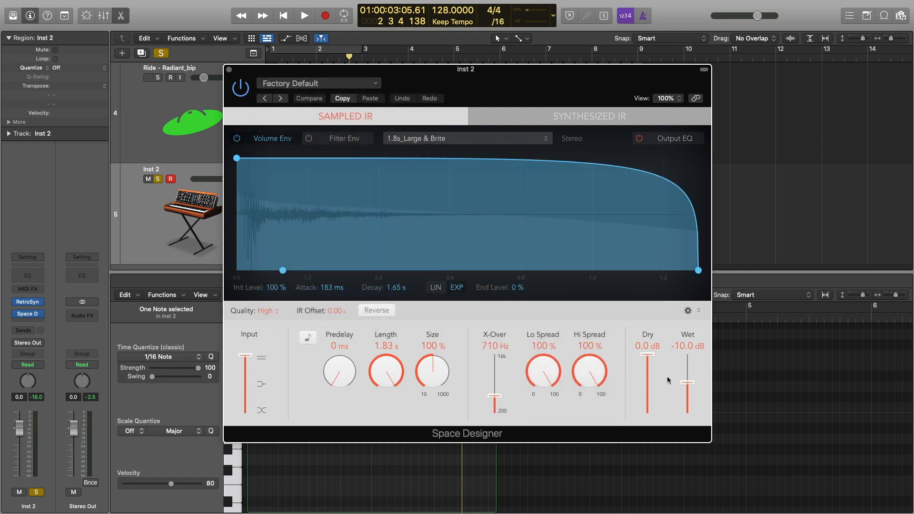
{"action": "key", "text": "space"}
{"action": "key", "text": "space"}
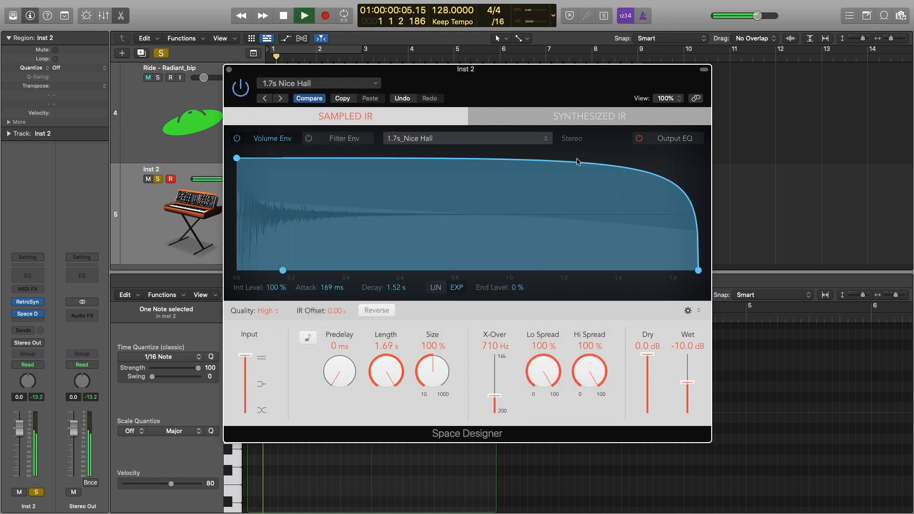
{"action": "key", "text": "space"}
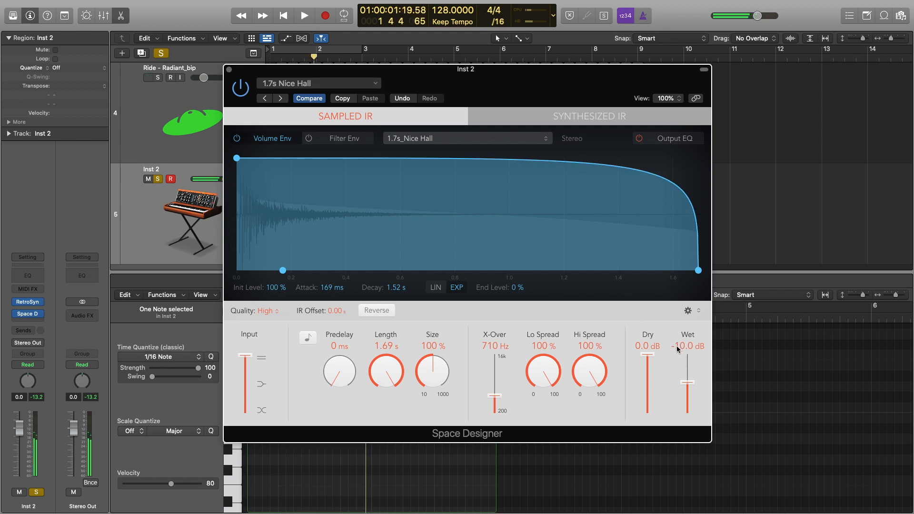
- Lower Space Designer's wet level to -18.0 dB, audition the reverb from the start and close the plug-in
{"action": "left_click", "coordinate": [691, 385]}
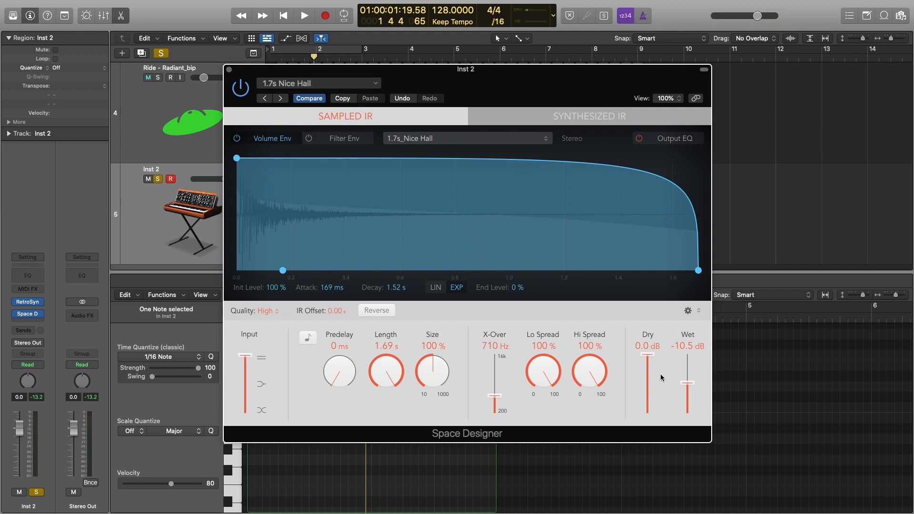
{"action": "left_click_drag", "start_coordinate": [689, 384], "coordinate": [689, 396]}
{"action": "key", "text": "space"}
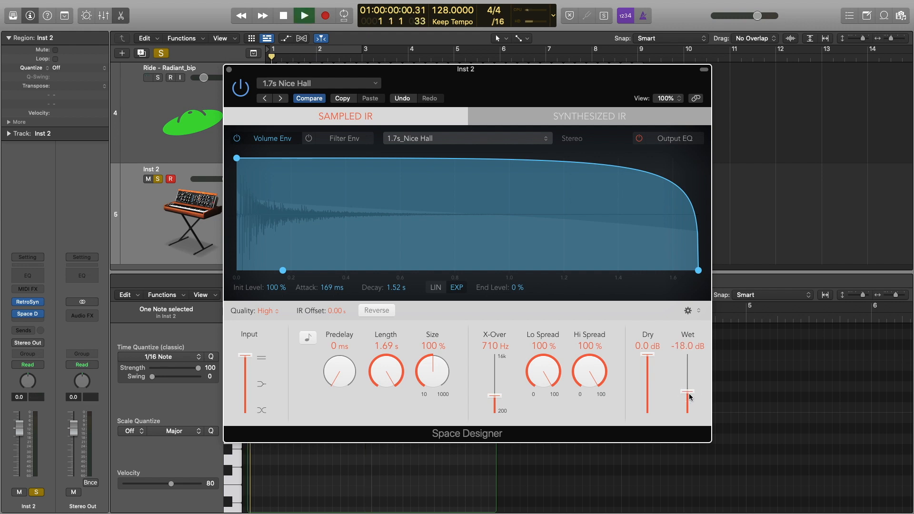
{"action": "key", "text": "space"}
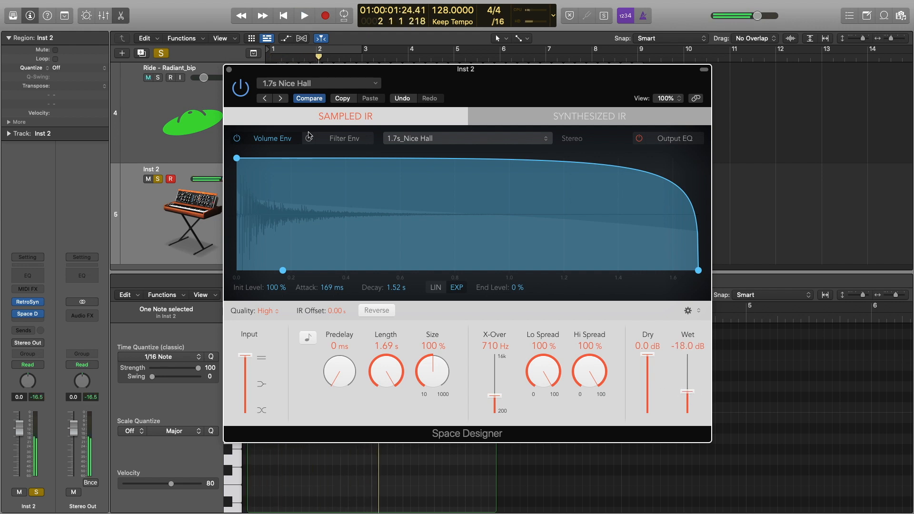
{"action": "left_click", "coordinate": [229, 70]}
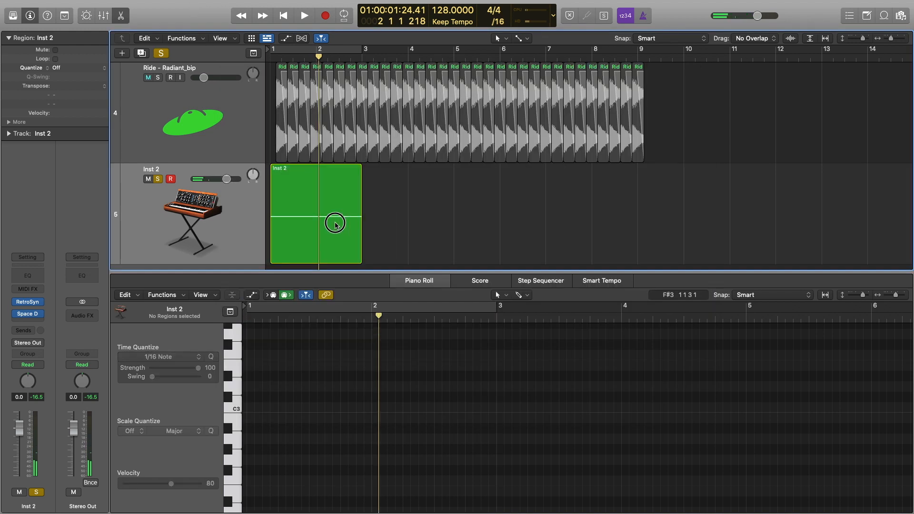
- Copy the two-bar Inst 2 region three times so the part runs continuously from bar 1 to bar 9
{"action": "left_click", "coordinate": [318, 223]}
{"action": "left_click_drag", "start_coordinate": [318, 226], "coordinate": [433, 216]}
{"action": "left_click", "coordinate": [316, 204], "text": "shift"}
{"action": "left_click_drag", "start_coordinate": [316, 205], "coordinate": [501, 208]}
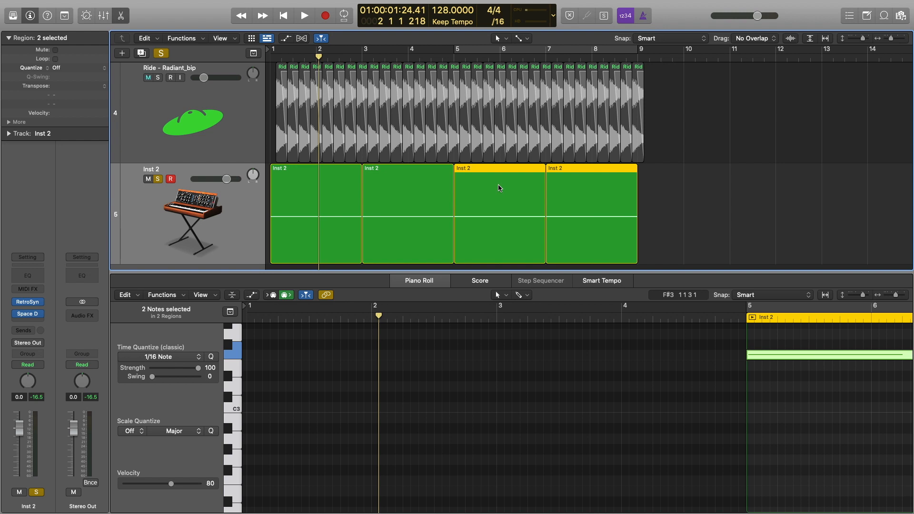
{"action": "left_click", "coordinate": [696, 185]}
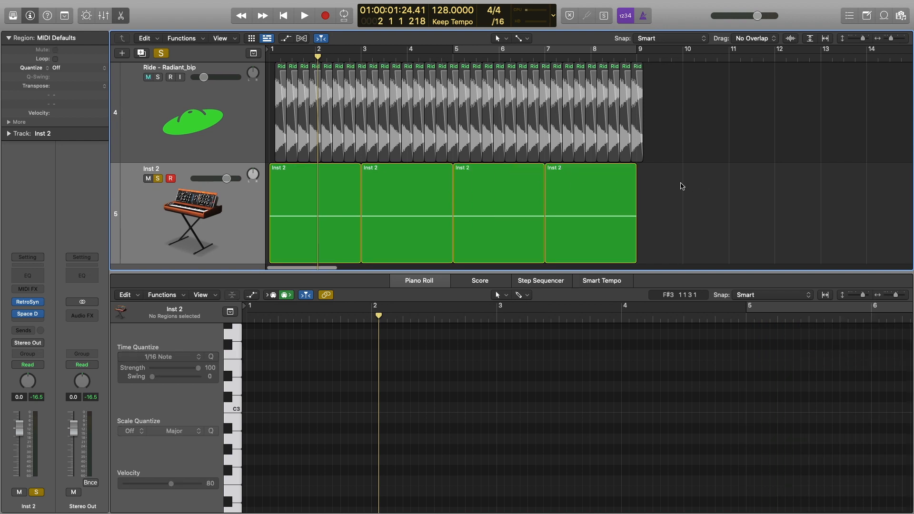
- Clear the solo on Inst 2 and play the full arrangement from the start
{"action": "left_click", "coordinate": [163, 54]}
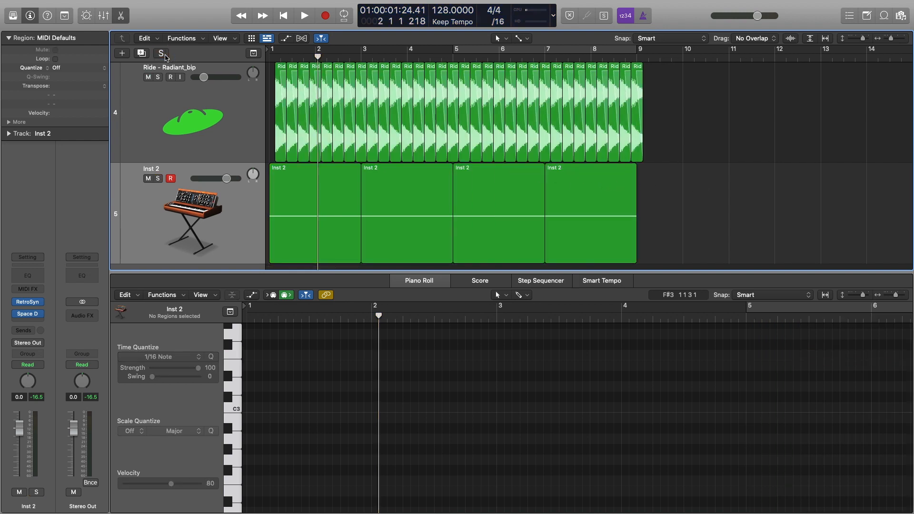
{"action": "key", "text": "Return"}
{"action": "key", "text": "space"}
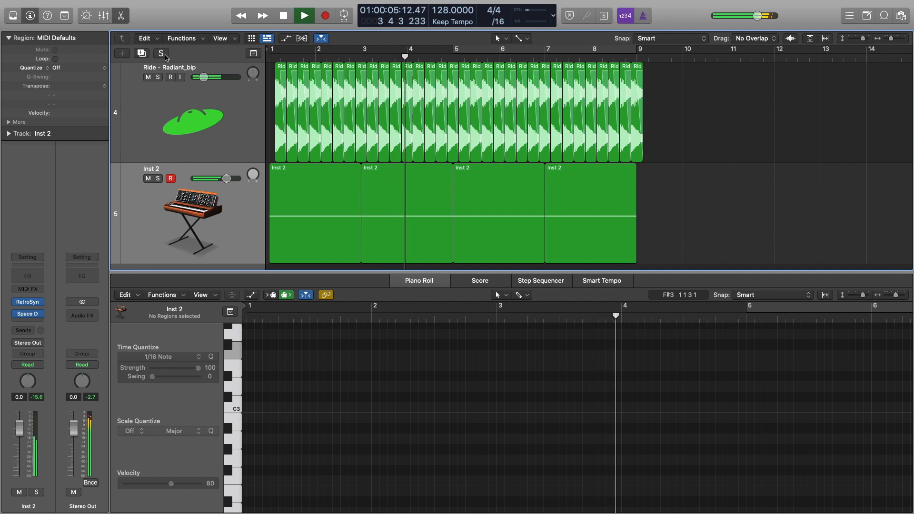
{"action": "key", "text": "space"}
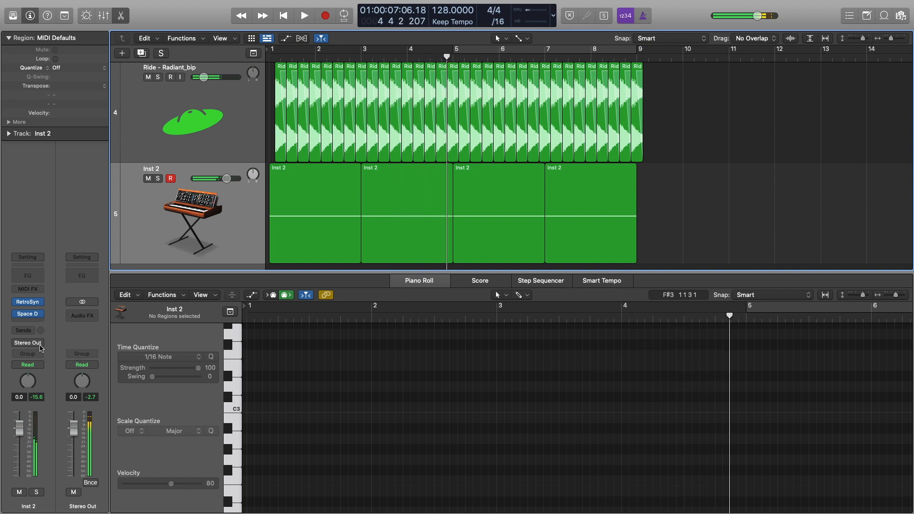
- Lower the Inst 2 channel volume to -5.0 dB and play the mix again from the start
{"action": "mouse_move", "coordinate": [19, 428]}
{"action": "left_mouse_down"}
{"action": "mouse_move", "coordinate": [17, 460]}
{"action": "mouse_move", "coordinate": [21, 447]}
{"action": "left_mouse_up"}
{"action": "key", "text": "Return"}
{"action": "key", "text": "space"}
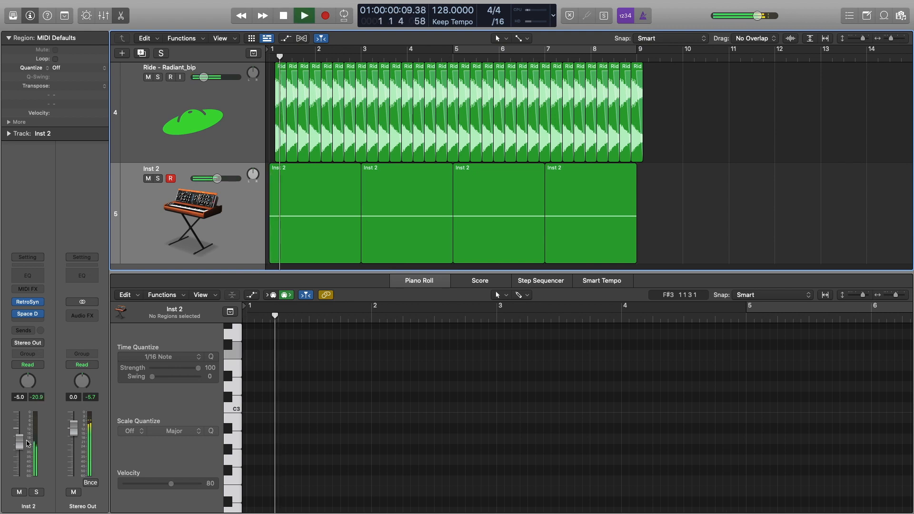
- Hide the Piano Roll and create one software instrument track with a stereo ES2 (Synthesizer 2), leaving the Library closed
{"action": "scroll", "coordinate": [478, 210], "scroll_direction": "up", "scroll_amount": 5}
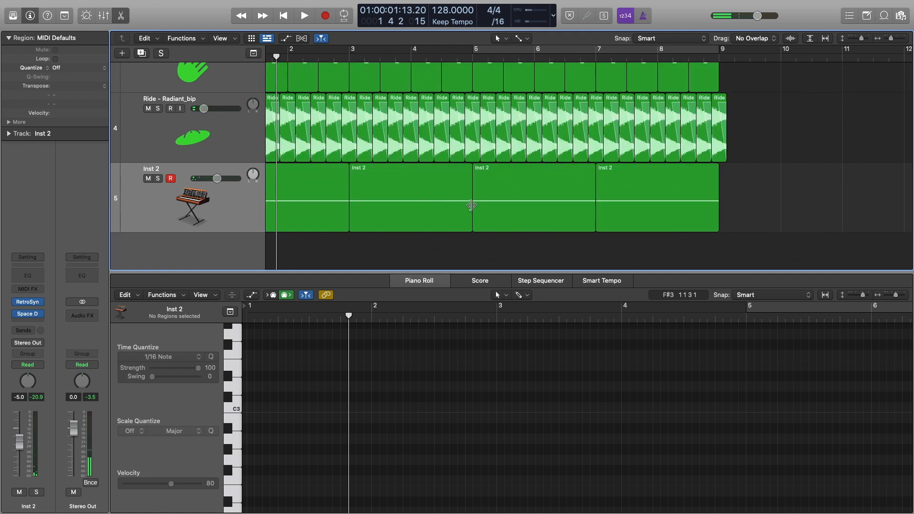
{"action": "key", "text": "e"}
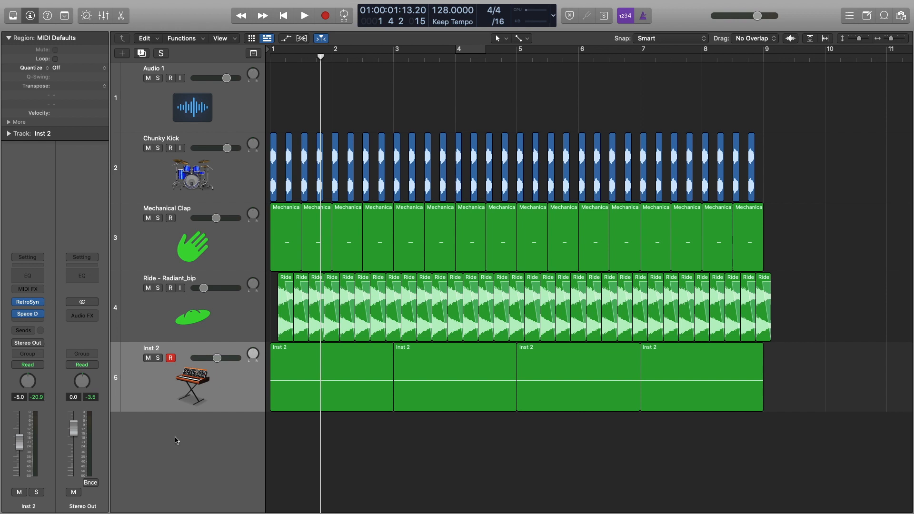
{"action": "left_click", "coordinate": [121, 53]}
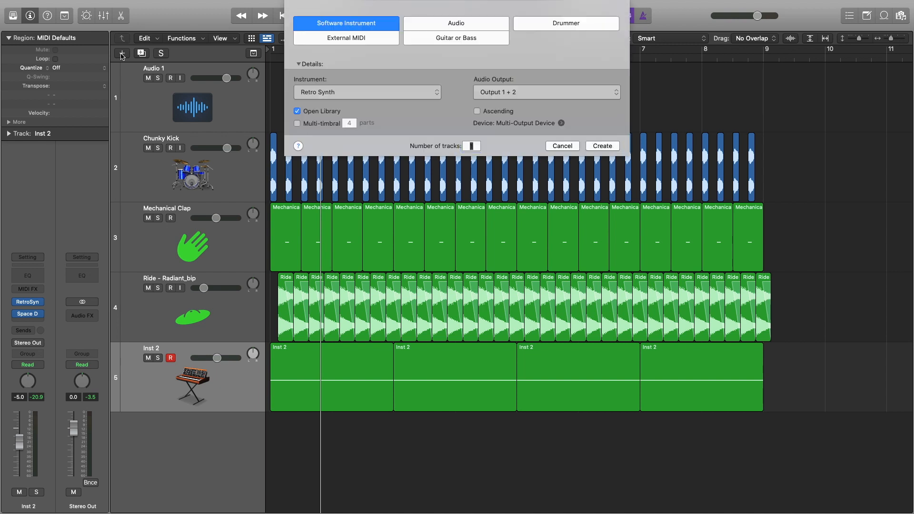
{"action": "left_click", "coordinate": [378, 94]}
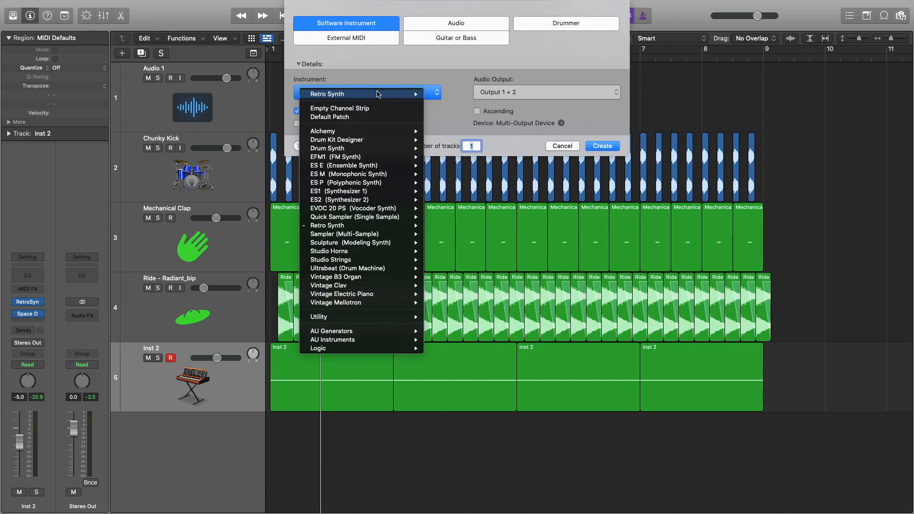
{"action": "mouse_move", "coordinate": [346, 204]}
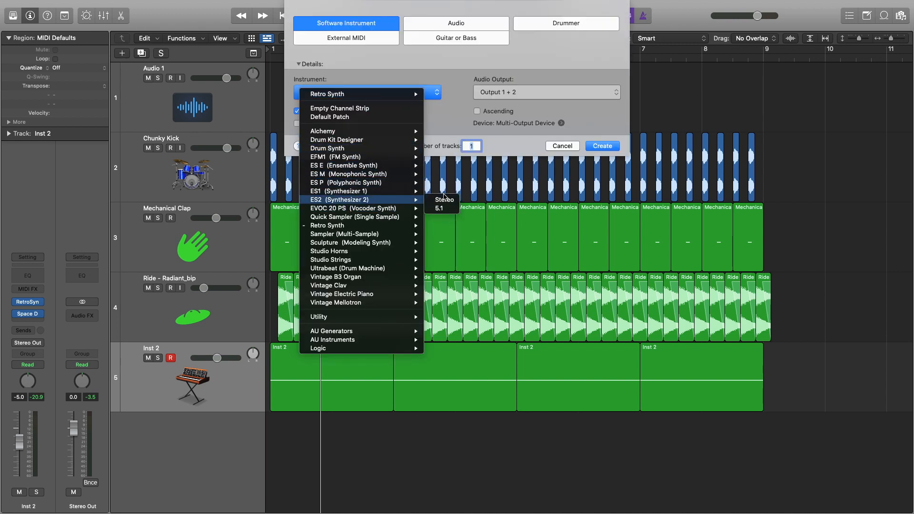
{"action": "left_click", "coordinate": [445, 200]}
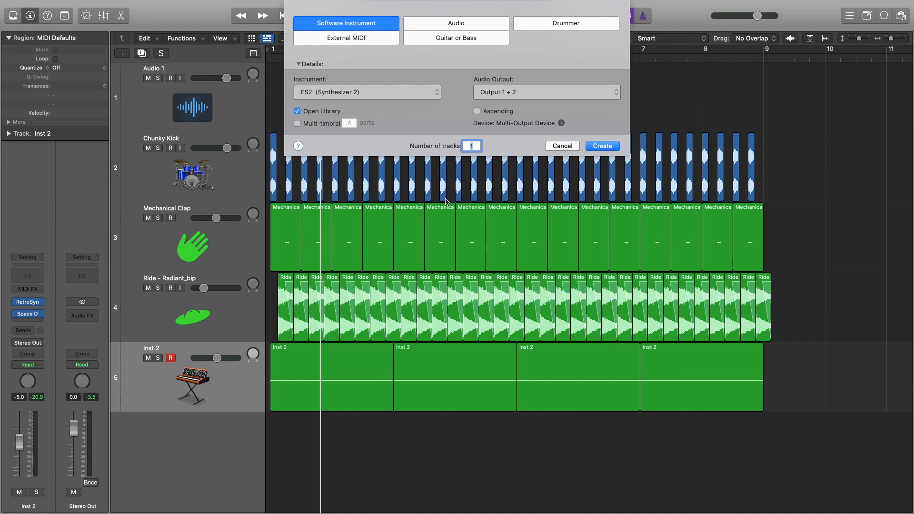
{"action": "left_click", "coordinate": [602, 145]}
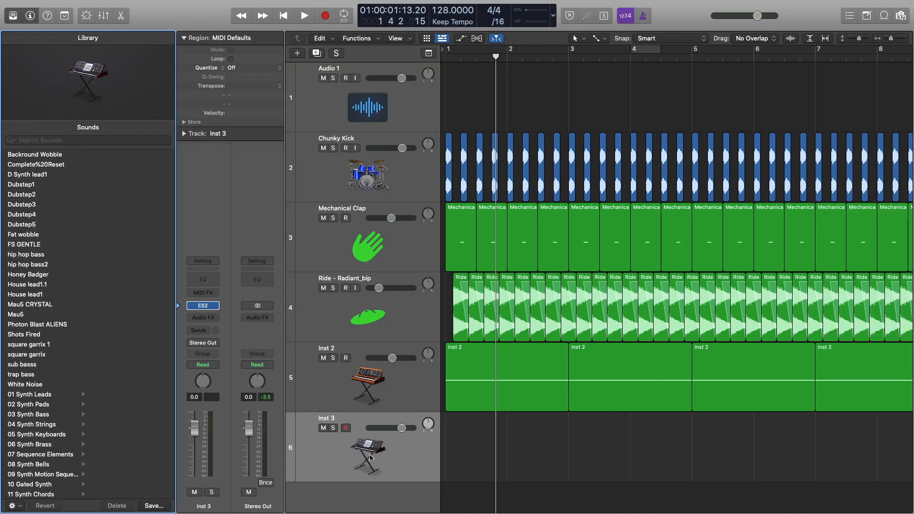
{"action": "key", "text": "y"}
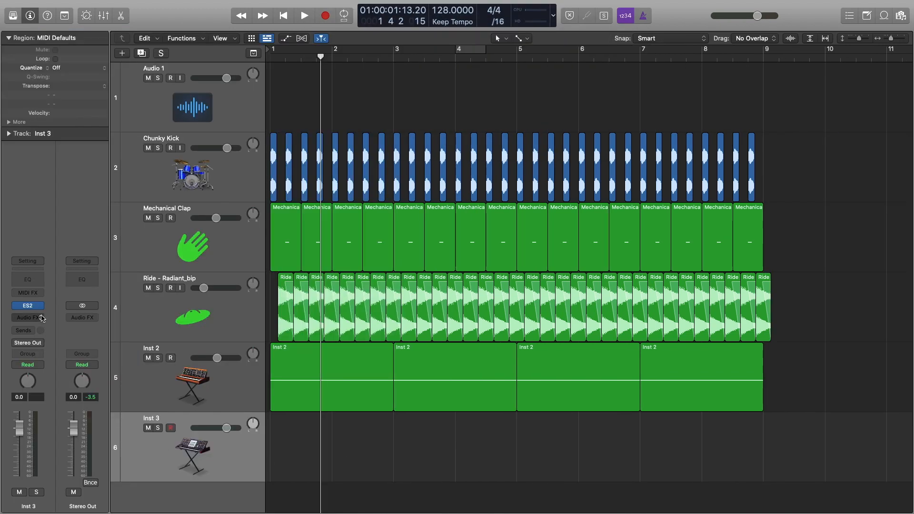
- Open the ES2 on Inst 3 and tune oscillator 2 to 4 s 0 c and oscillator 3 to 7 s 0 c
{"action": "left_click", "coordinate": [28, 306]}
{"action": "left_click_drag", "start_coordinate": [464, 123], "coordinate": [434, 48]}
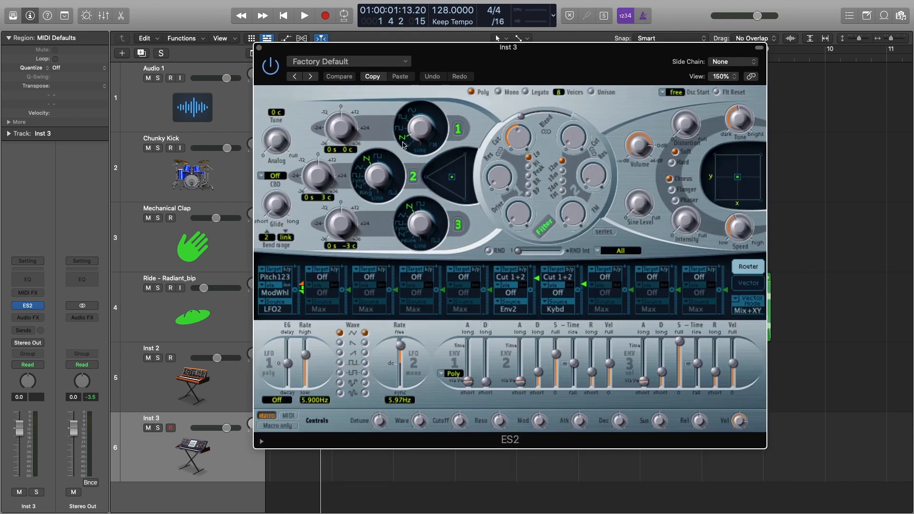
{"action": "left_click", "coordinate": [331, 199], "text": "alt"}
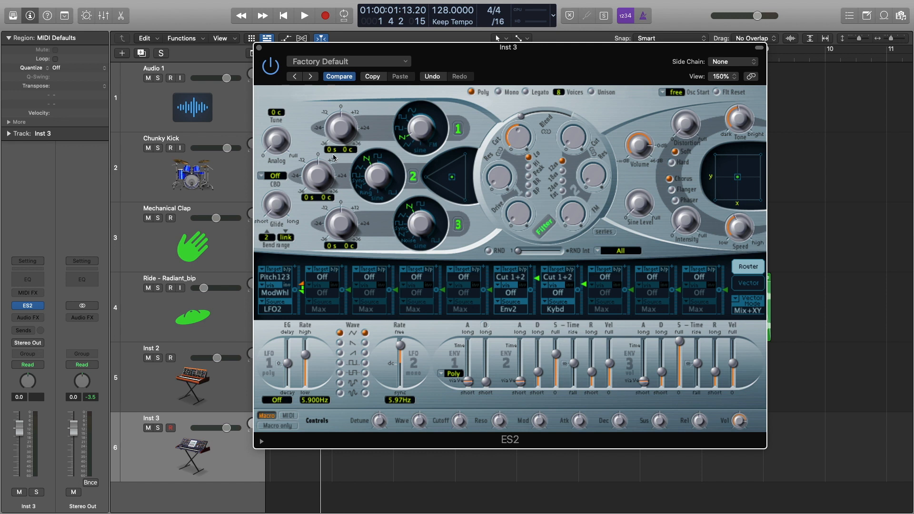
{"action": "left_click", "coordinate": [324, 200]}
{"action": "left_click", "coordinate": [308, 200]}
{"action": "left_click_drag", "start_coordinate": [307, 200], "coordinate": [309, 176]}
{"action": "left_click_drag", "start_coordinate": [332, 248], "coordinate": [339, 223]}
- Bring up Musical Typing beside the ES2 and audition the stacked sound by playing F, D and C
{"action": "left_click_drag", "start_coordinate": [494, 56], "coordinate": [339, 36]}
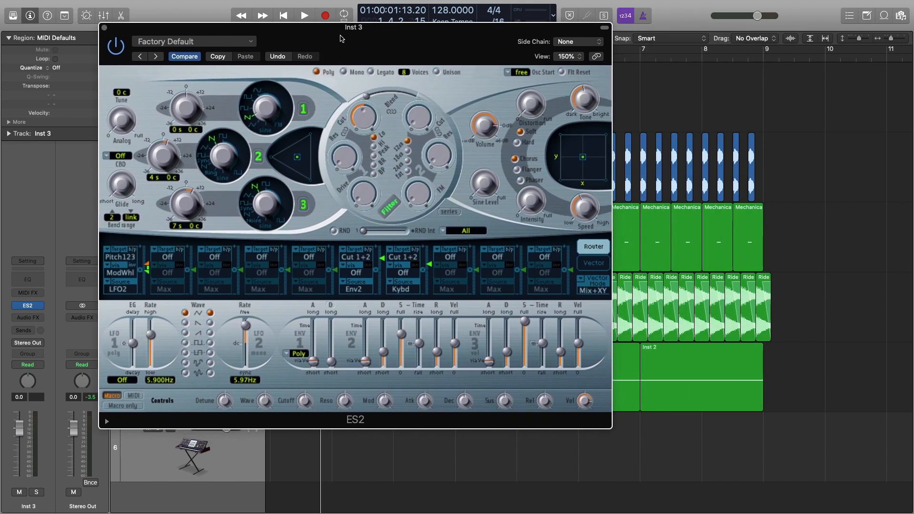
{"action": "key", "text": "super+k"}
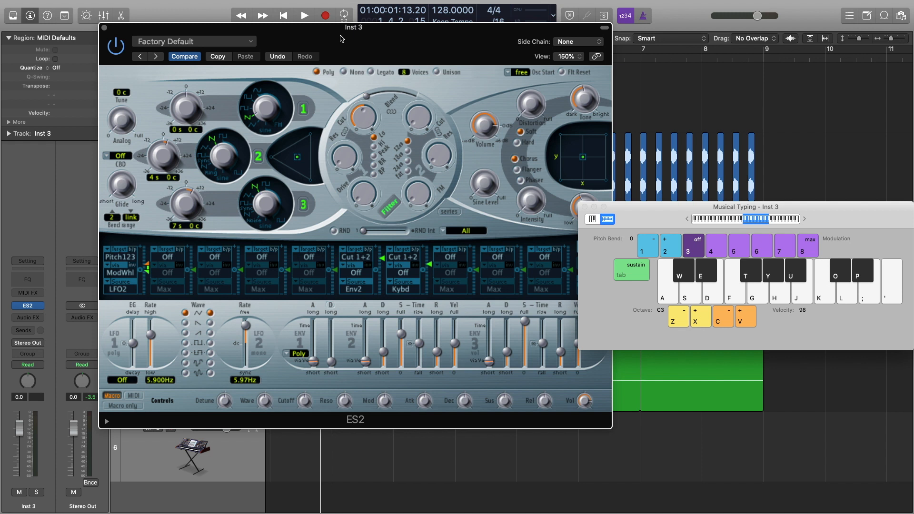
{"action": "key", "text": "f"}
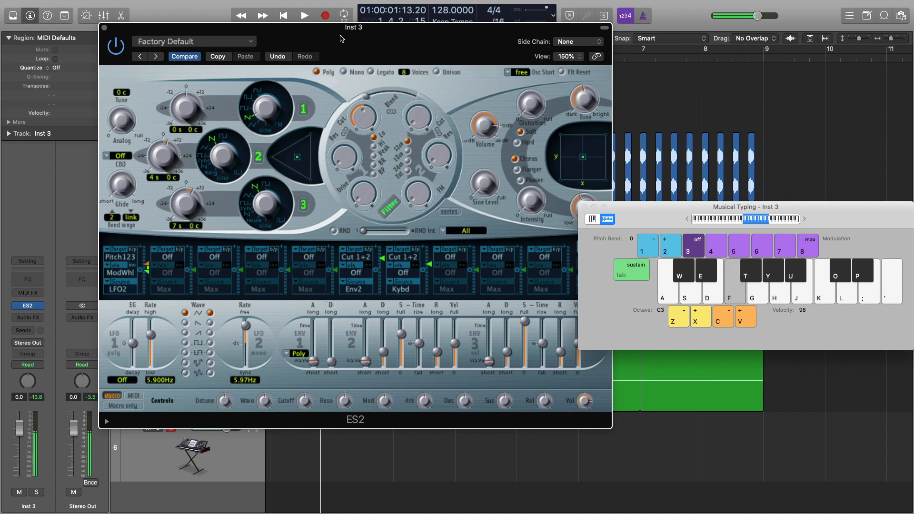
{"action": "key", "text": "s"}
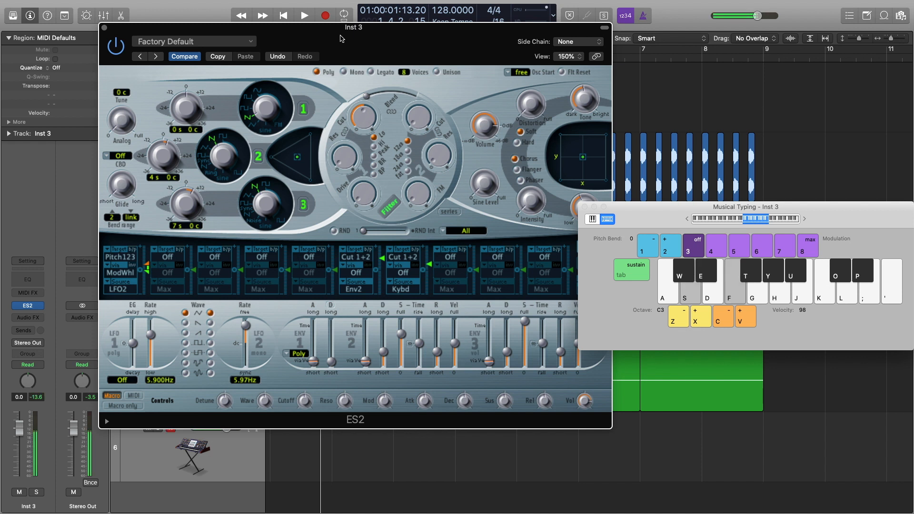
{"action": "key", "text": "a"}
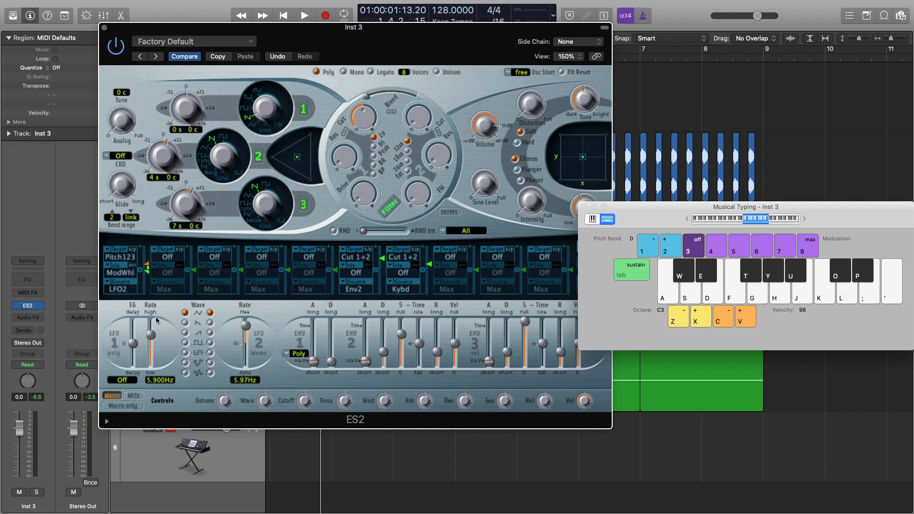
- Set the via source of the ES2's first modulation routing, Pitch123 from LFO2, to Off
{"action": "left_click", "coordinate": [127, 272]}
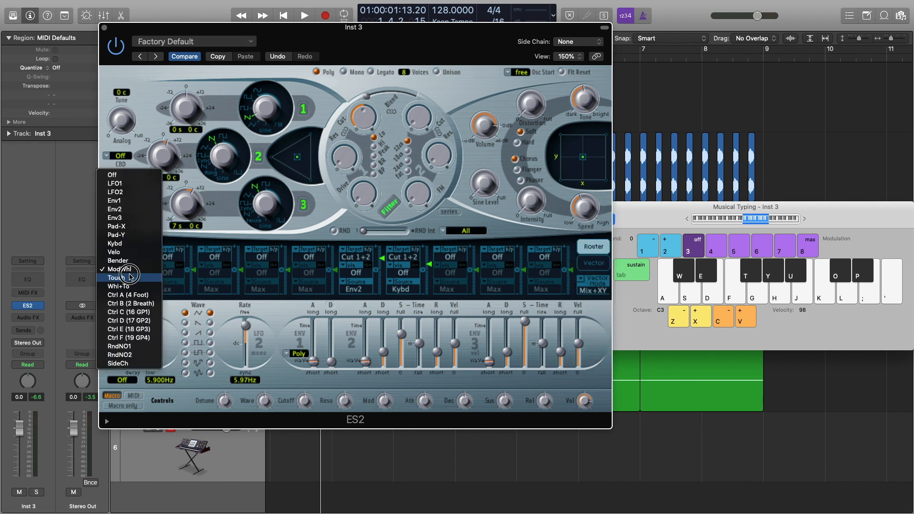
{"action": "left_click", "coordinate": [119, 175]}
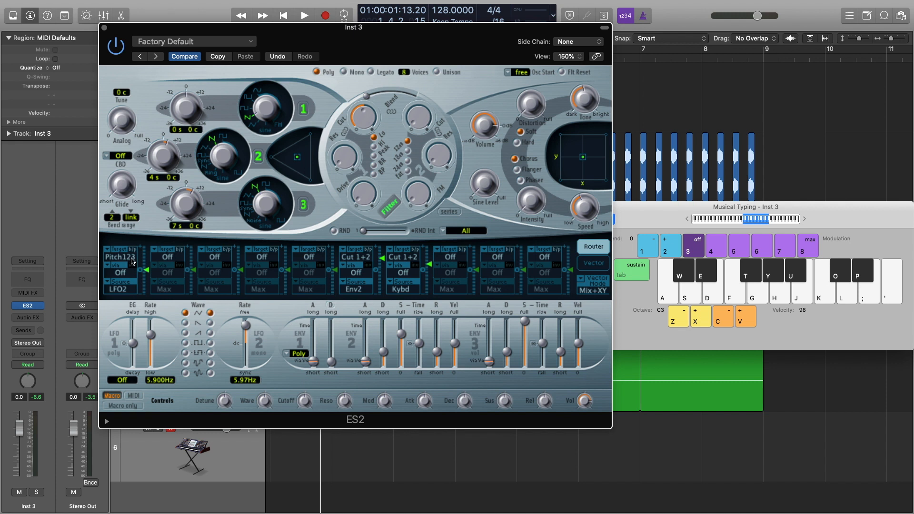
- Raise the Pitch123 routing's modulation amount to maximum and sync LFO 2's rate to 1/8 while auditioning F
{"action": "key", "text": "f"}
{"action": "left_click_drag", "start_coordinate": [146, 273], "coordinate": [145, 218]}
{"action": "key", "text": "f"}
{"action": "left_click_drag", "start_coordinate": [246, 330], "coordinate": [249, 358]}
{"action": "left_click_drag", "start_coordinate": [248, 355], "coordinate": [249, 354]}
{"action": "key", "text": "f"}
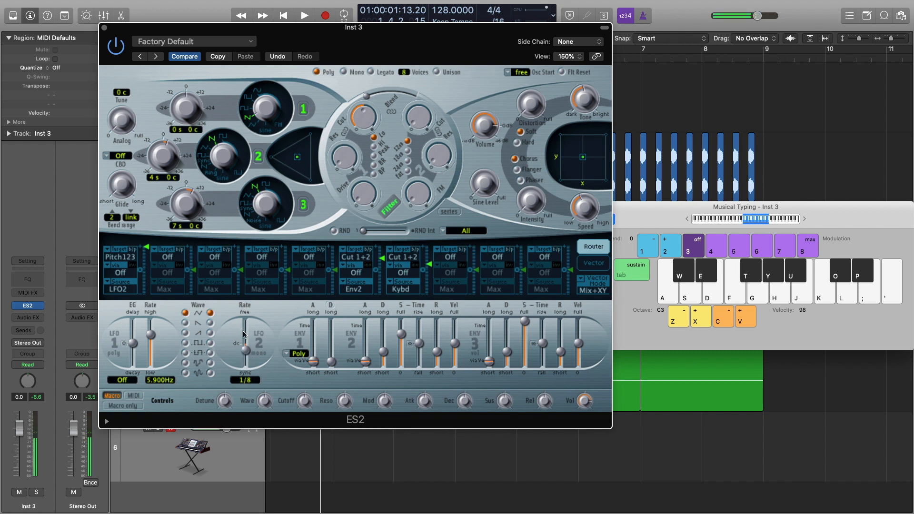
{"action": "key", "text": "f"}
- Route LFO2 to Cut 1+2 in the second modulation slot at full amount and fine-tune filter 1's cutoff
{"action": "left_click_drag", "start_coordinate": [357, 124], "coordinate": [367, 135]}
{"action": "key", "text": "f"}
{"action": "left_click", "coordinate": [174, 259]}
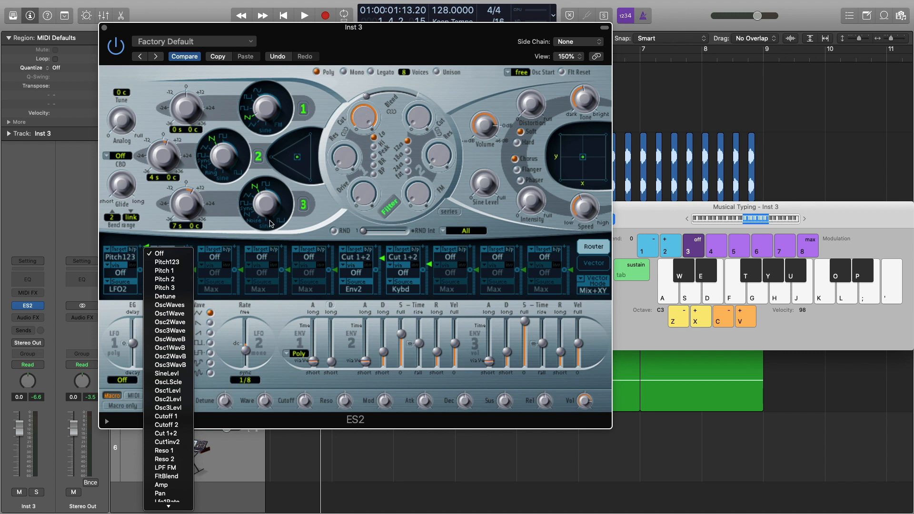
{"action": "left_click", "coordinate": [167, 433]}
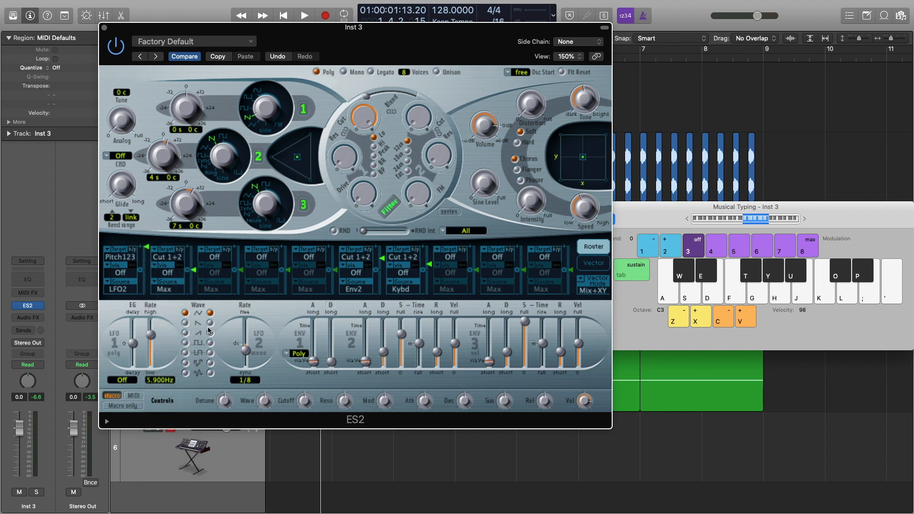
{"action": "left_click", "coordinate": [174, 286]}
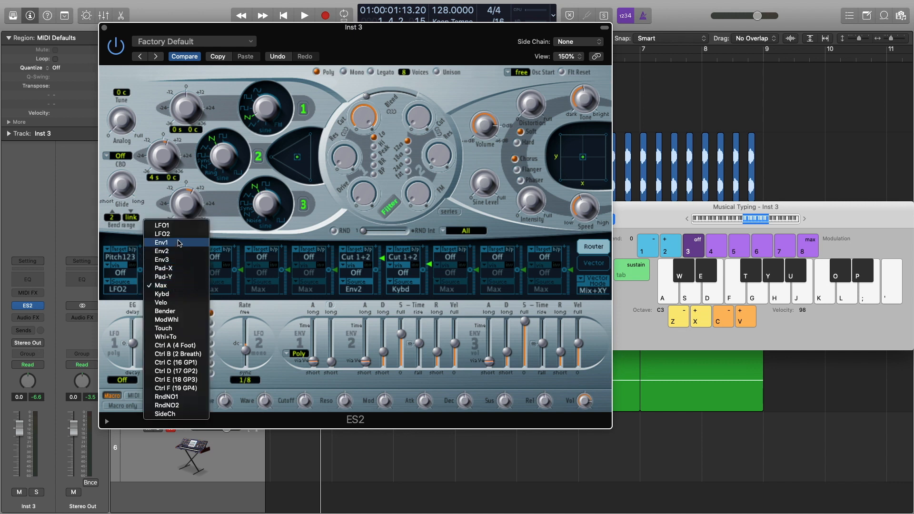
{"action": "left_click", "coordinate": [193, 234]}
{"action": "key", "text": "f"}
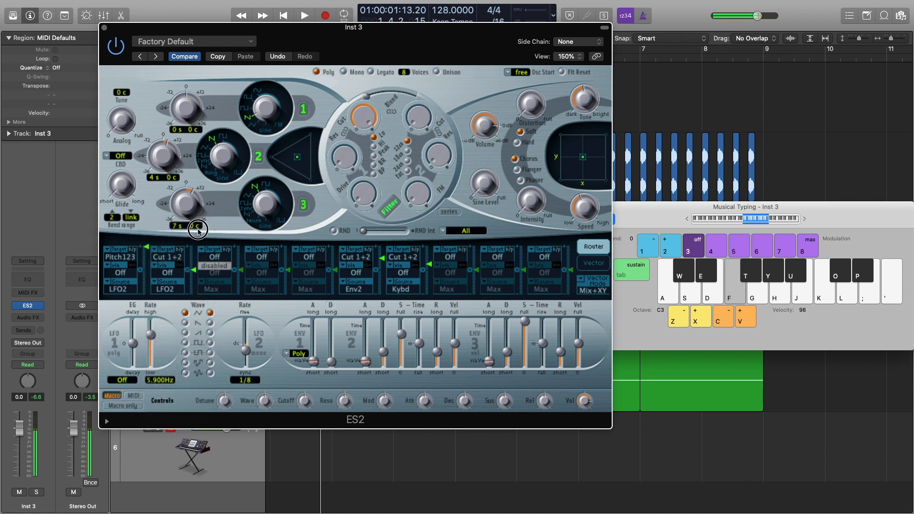
{"action": "key", "text": "f"}
{"action": "mouse_move", "coordinate": [366, 119]}
{"action": "left_mouse_down"}
{"action": "mouse_move", "coordinate": [360, 224]}
{"action": "mouse_move", "coordinate": [364, 122]}
{"action": "left_mouse_up"}
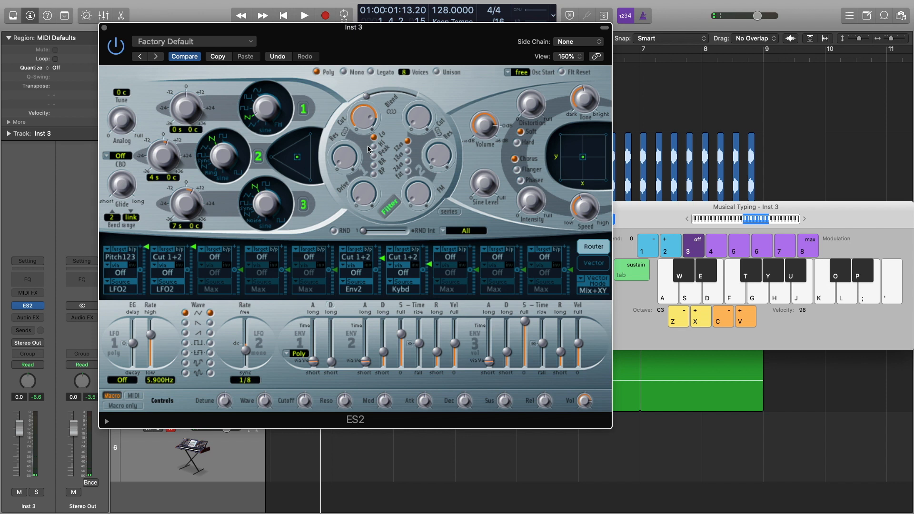
- Audition the F note in several octaves with Musical Typing, ending with the octave at C3
{"action": "left_click", "coordinate": [684, 219]}
{"action": "left_click", "coordinate": [736, 302]}
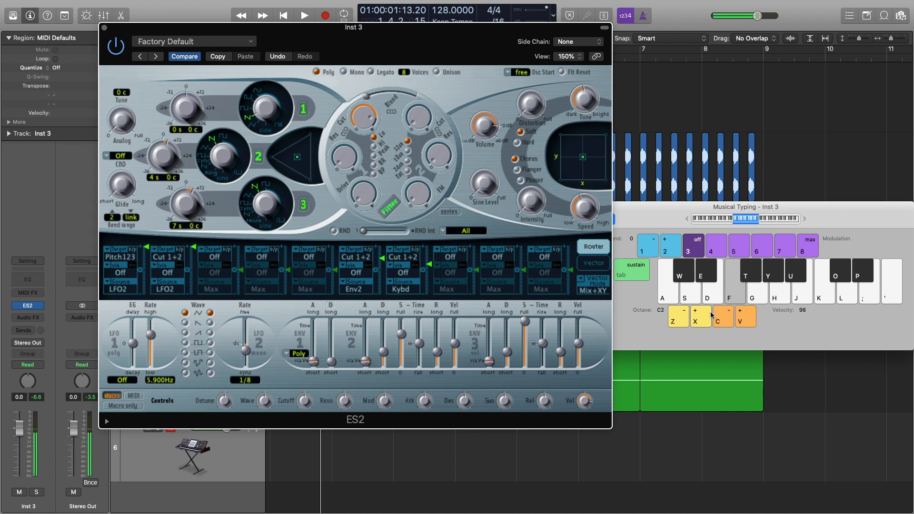
{"action": "left_click", "coordinate": [686, 320]}
{"action": "left_click", "coordinate": [686, 320]}
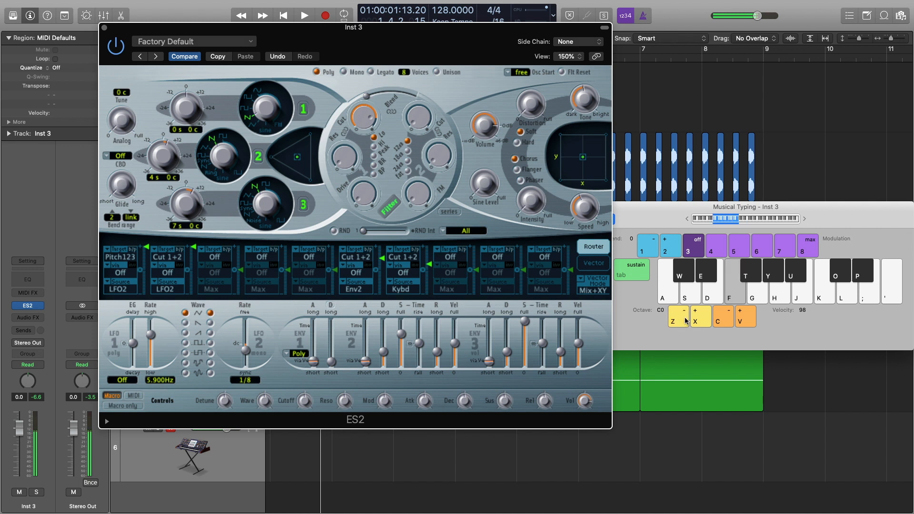
{"action": "key", "text": "x"}
{"action": "key", "text": "x"}
{"action": "key", "text": "x"}
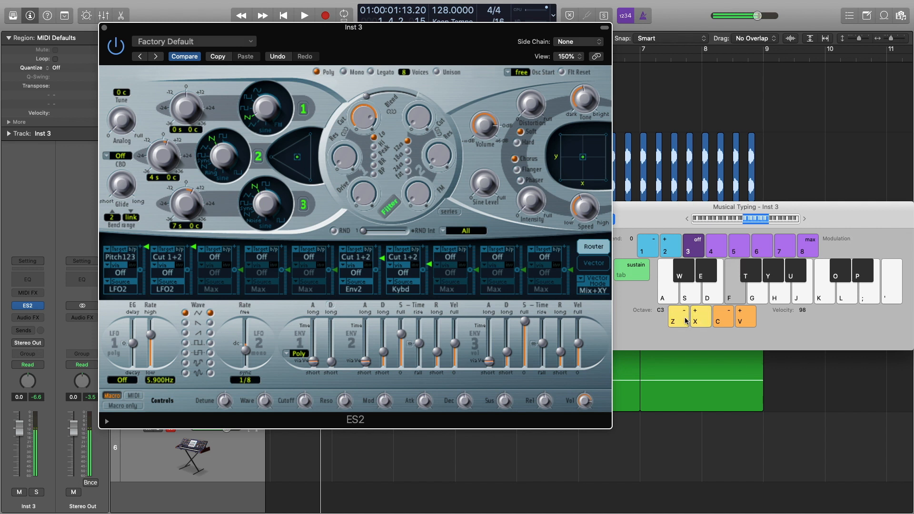
{"action": "key", "text": "x"}
{"action": "key", "text": "f"}
{"action": "key", "text": "z"}
{"action": "key", "text": "f"}
{"action": "left_click", "coordinate": [736, 299]}
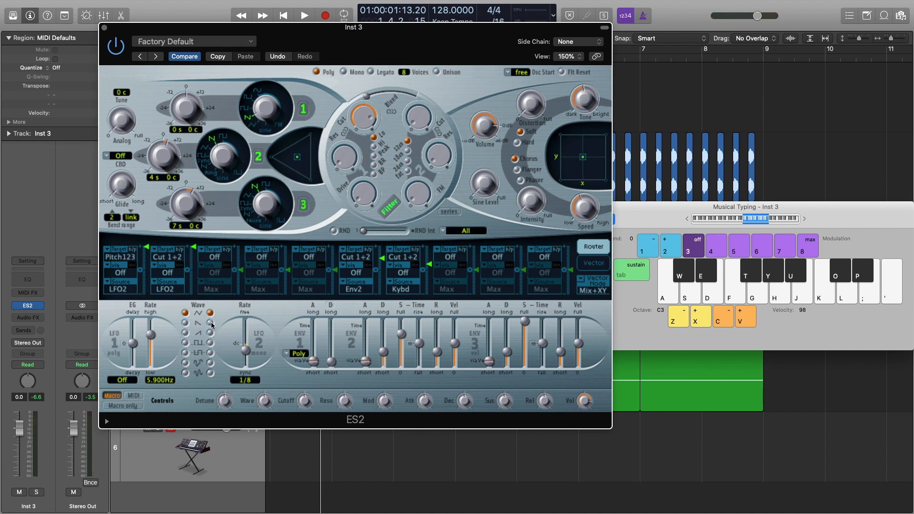
{"action": "key", "text": "f"}
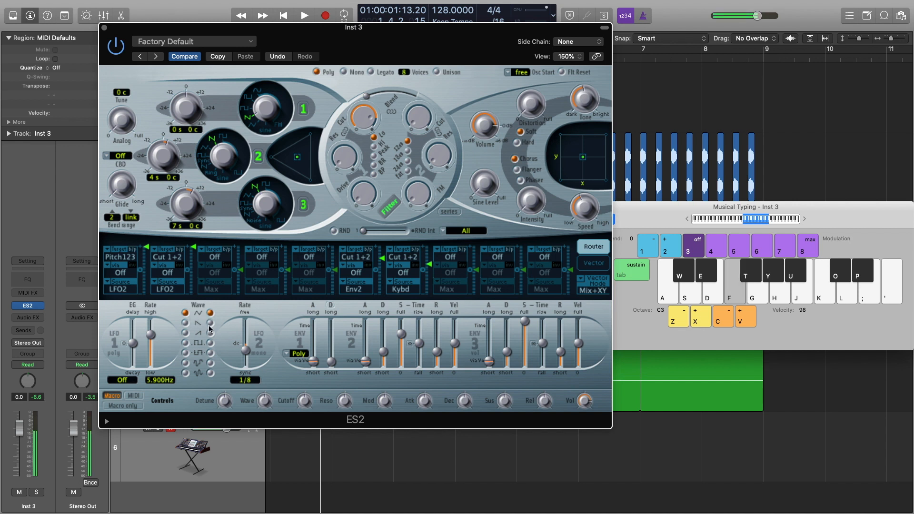
- Try LFO 2 with the falling sawtooth waveform and a 1/4 rate while auditioning F
{"action": "left_click", "coordinate": [210, 322]}
{"action": "key", "text": "f"}
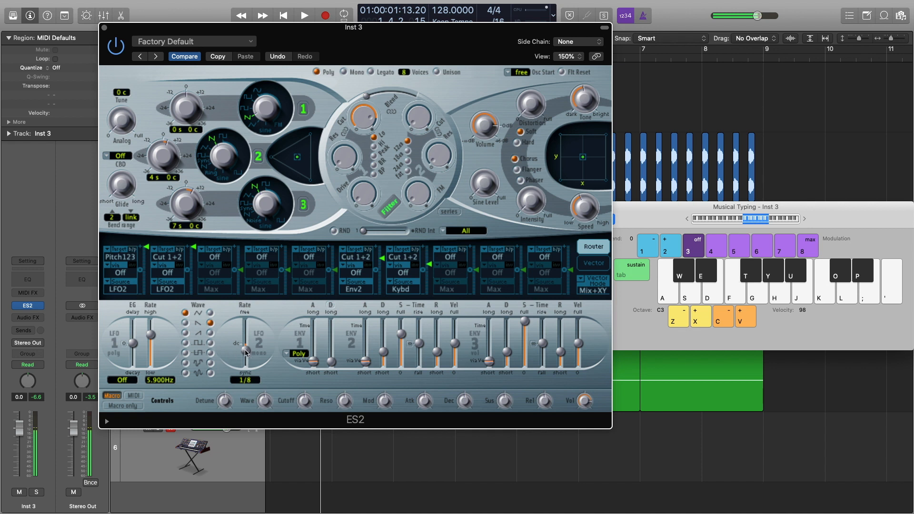
{"action": "key", "text": "f"}
{"action": "key", "text": "f"}
{"action": "left_click_drag", "start_coordinate": [245, 353], "coordinate": [246, 355]}
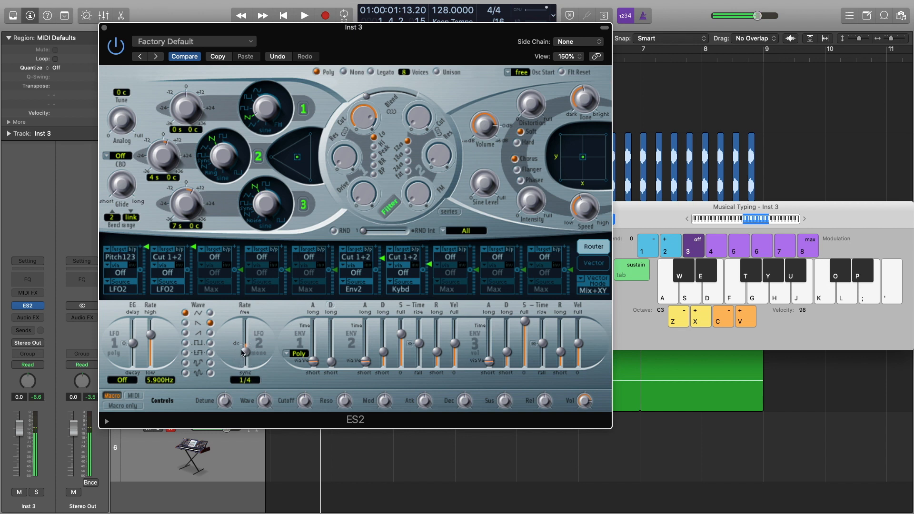
- Set LFO 2 to the rising sawtooth waveform with a 1/8 rate and audition F
{"action": "left_click", "coordinate": [197, 334]}
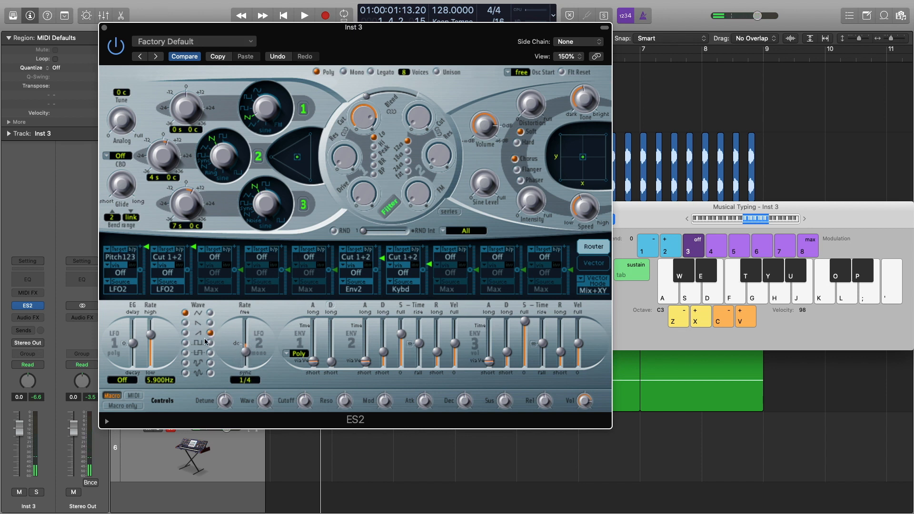
{"action": "left_click_drag", "start_coordinate": [247, 358], "coordinate": [248, 356]}
{"action": "key", "text": "f"}
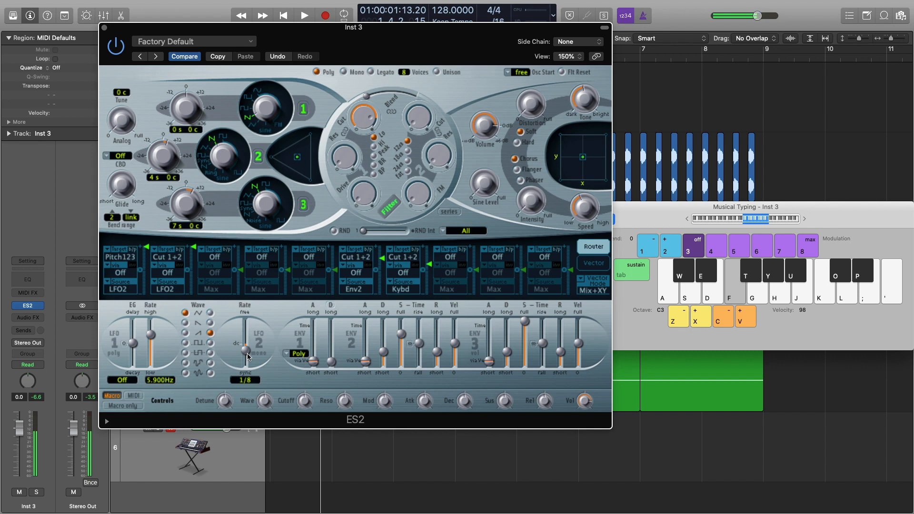
{"action": "key", "text": "f"}
- Close the ES2, add a Channel EQ to Inst 3, and arrange it beside Musical Typing while playing F
{"action": "left_click", "coordinate": [104, 28]}
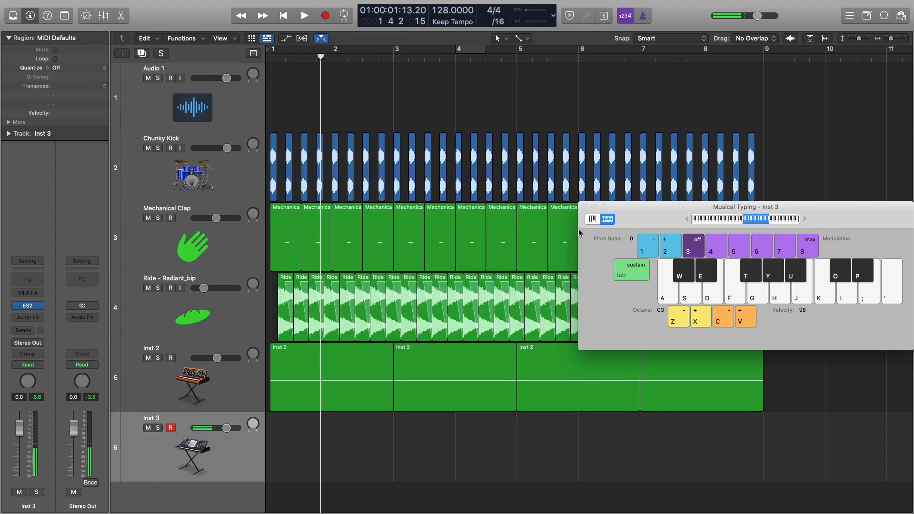
{"action": "left_click", "coordinate": [584, 207]}
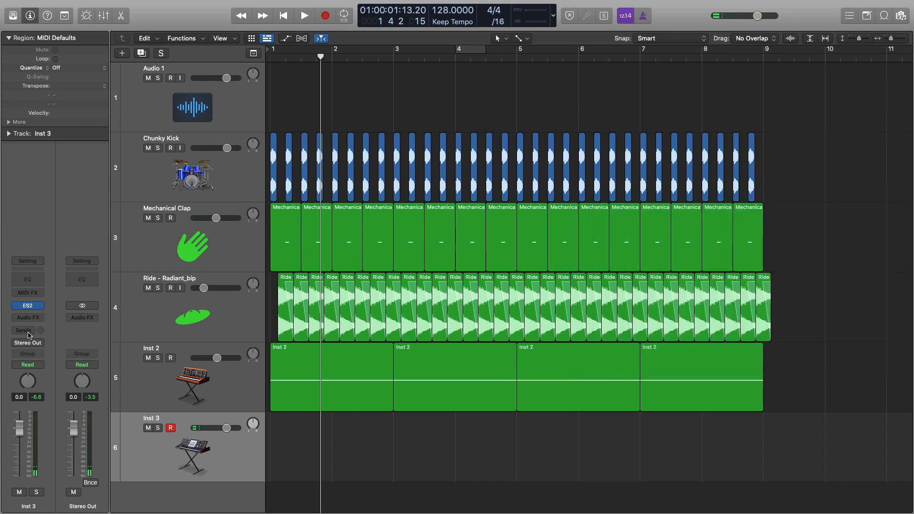
{"action": "left_click", "coordinate": [31, 281]}
{"action": "key", "text": "f"}
{"action": "key", "text": "f"}
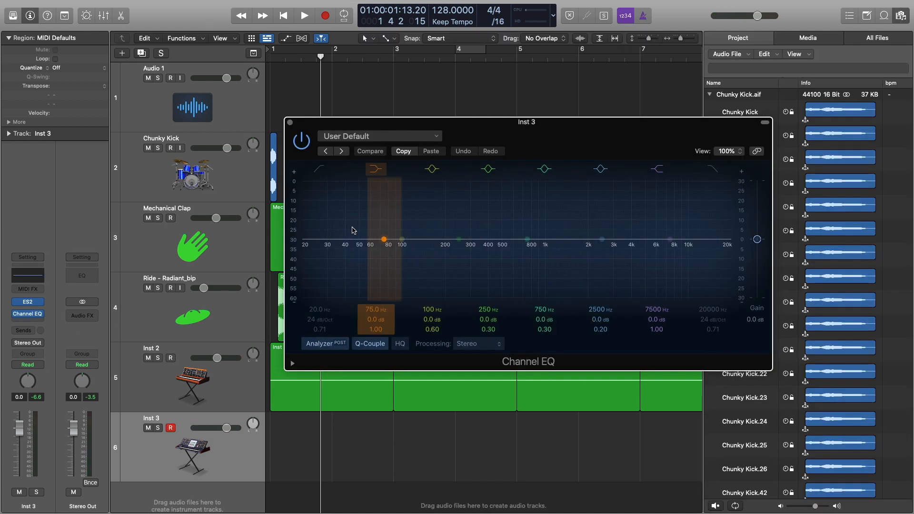
{"action": "key", "text": "super+k"}
{"action": "key", "text": "f"}
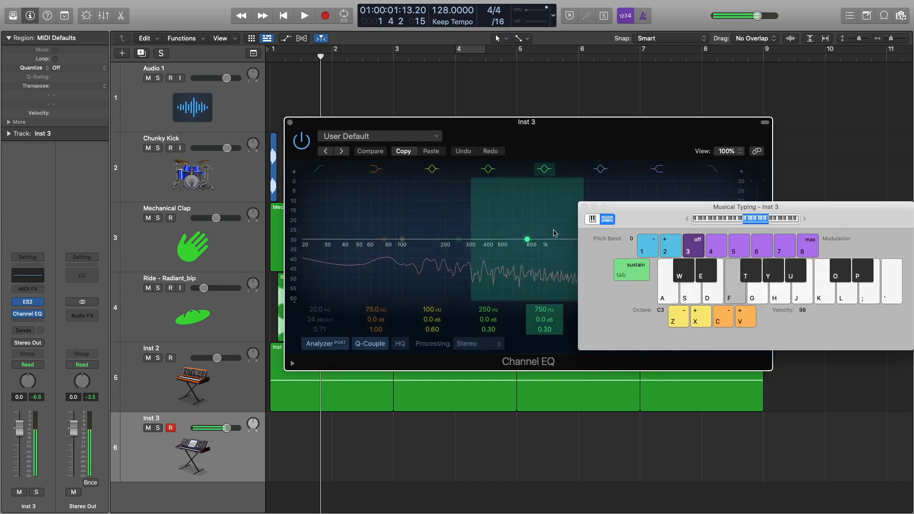
{"action": "left_click_drag", "start_coordinate": [669, 210], "coordinate": [765, 165]}
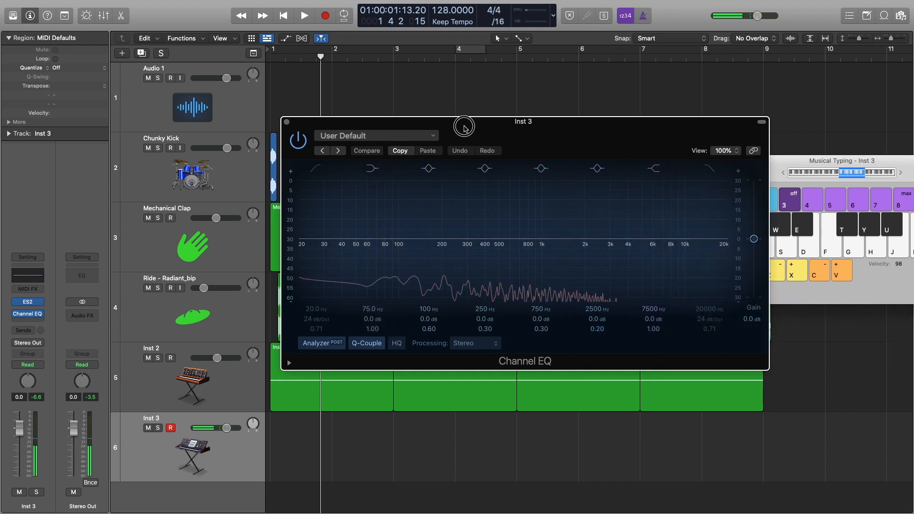
{"action": "left_click_drag", "start_coordinate": [463, 122], "coordinate": [392, 76]}
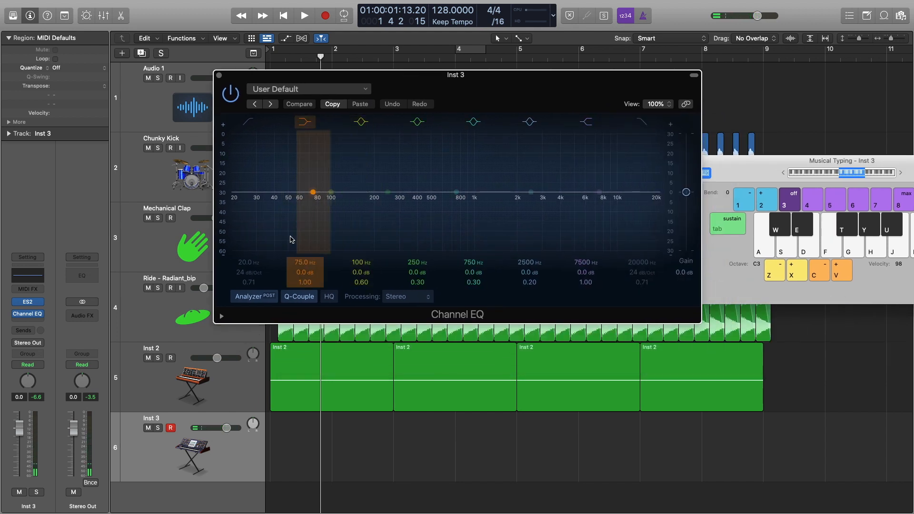
- Enable a 150 Hz, 24 dB/Oct low cut and a 24 dB/Oct high cut in the Channel EQ, and close the floating windows
{"action": "left_click", "coordinate": [248, 122]}
{"action": "left_click_drag", "start_coordinate": [243, 272], "coordinate": [243, 264]}
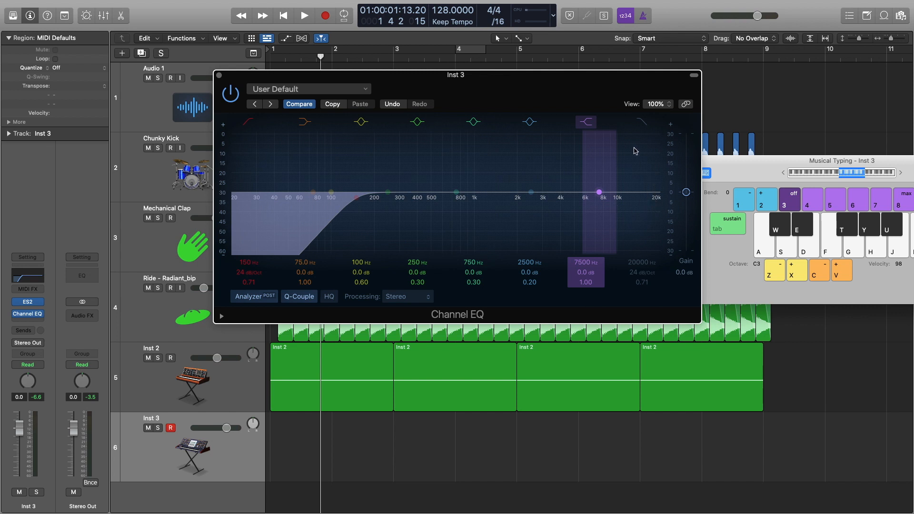
{"action": "left_click", "coordinate": [642, 124]}
{"action": "left_click_drag", "start_coordinate": [636, 262], "coordinate": [637, 275]}
{"action": "key", "text": "f"}
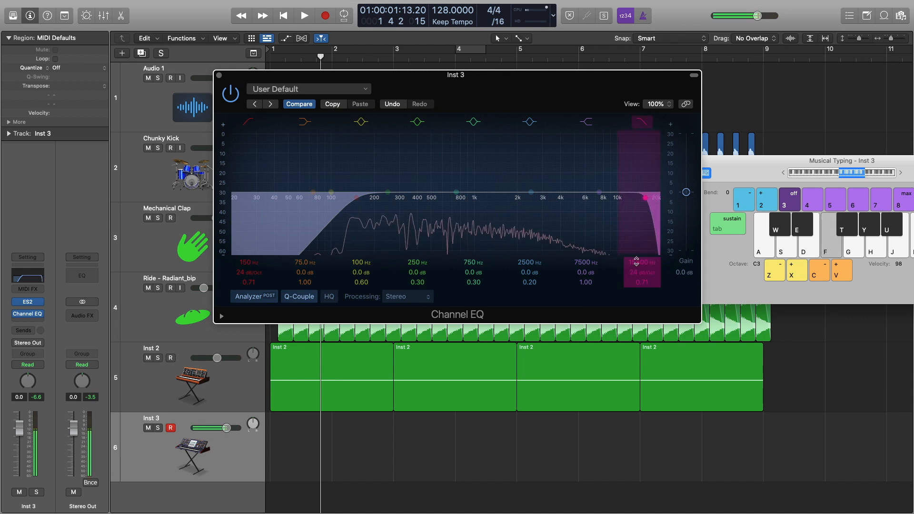
{"action": "left_click", "coordinate": [219, 75]}
{"action": "left_click", "coordinate": [681, 161]}
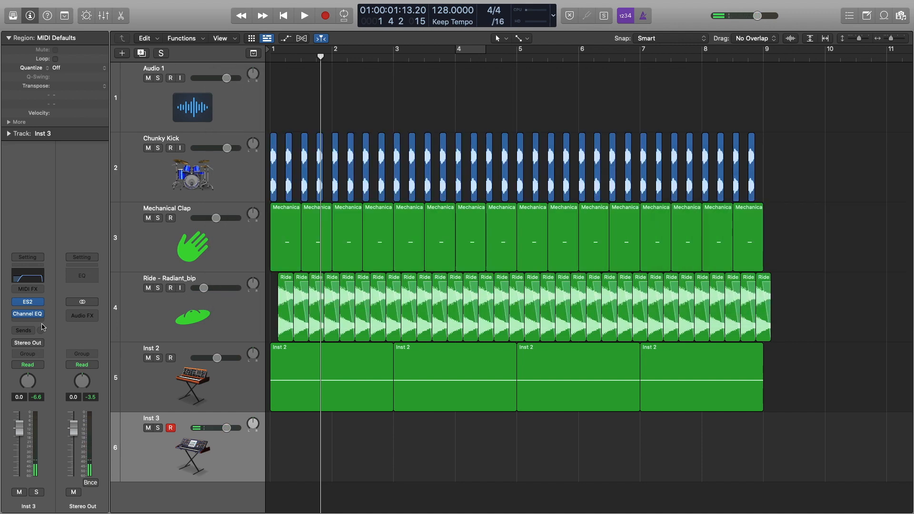
- Insert Space Designer after the Channel EQ on Inst 3 and load the small-space hall preset 1.3s Ambience Hall
{"action": "left_click", "coordinate": [28, 325]}
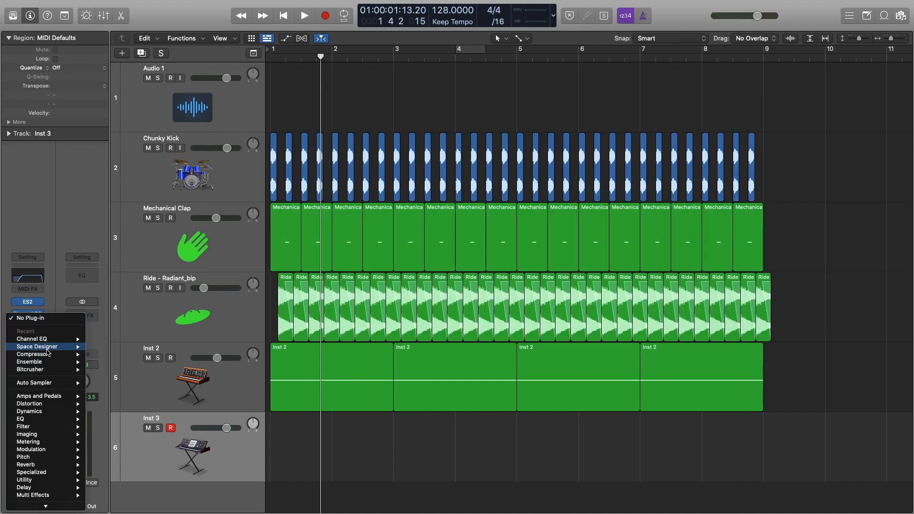
{"action": "left_click", "coordinate": [100, 351]}
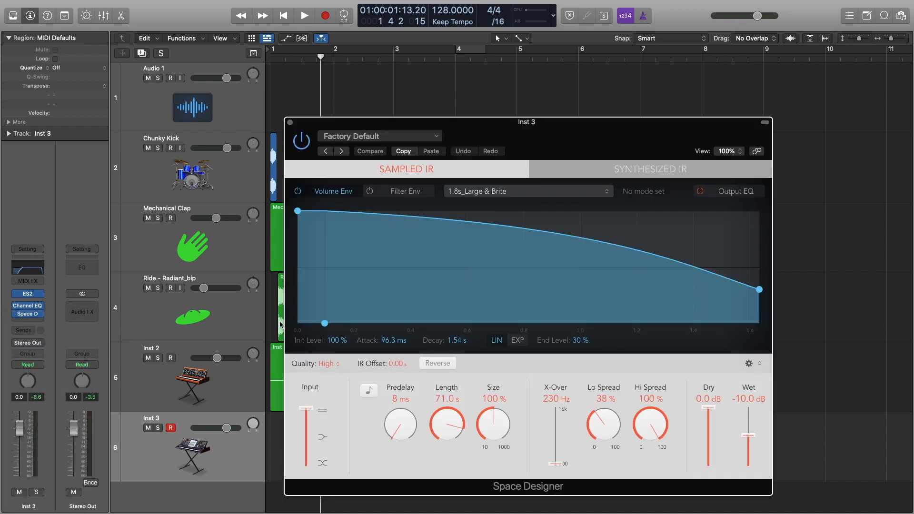
{"action": "left_click_drag", "start_coordinate": [527, 121], "coordinate": [501, 59]}
{"action": "left_click", "coordinate": [364, 72]}
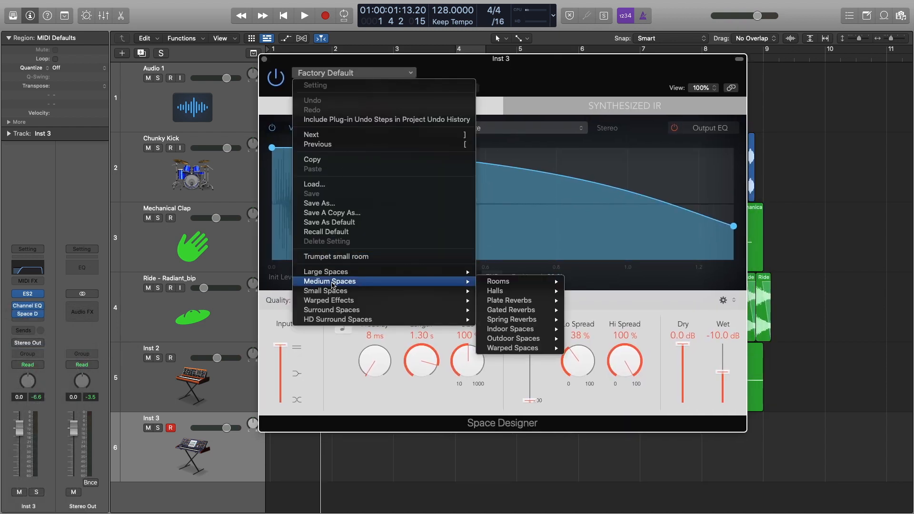
{"action": "mouse_move", "coordinate": [340, 292]}
{"action": "mouse_move", "coordinate": [520, 295]}
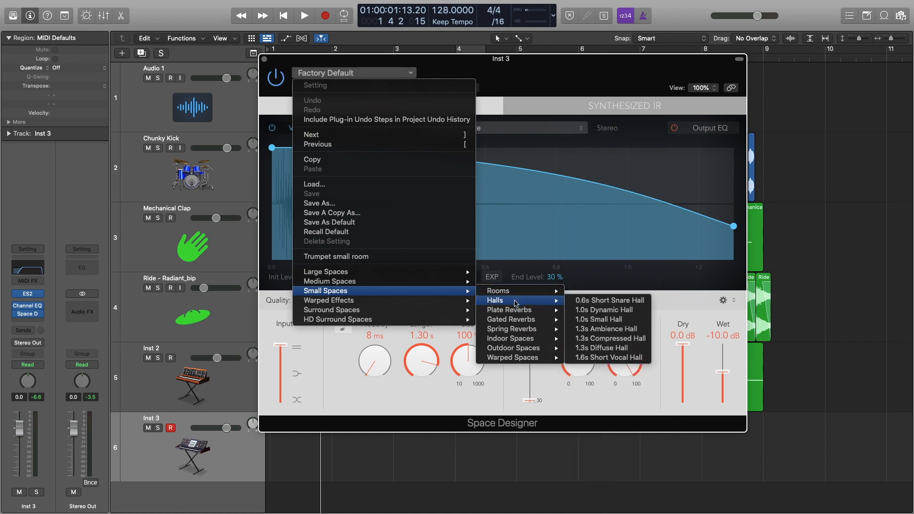
{"action": "left_click", "coordinate": [622, 329]}
- Lower Space Designer's wet level to -31.0 dB while auditioning F, and close it along with Musical Typing
{"action": "key", "text": "f"}
{"action": "key", "text": "f"}
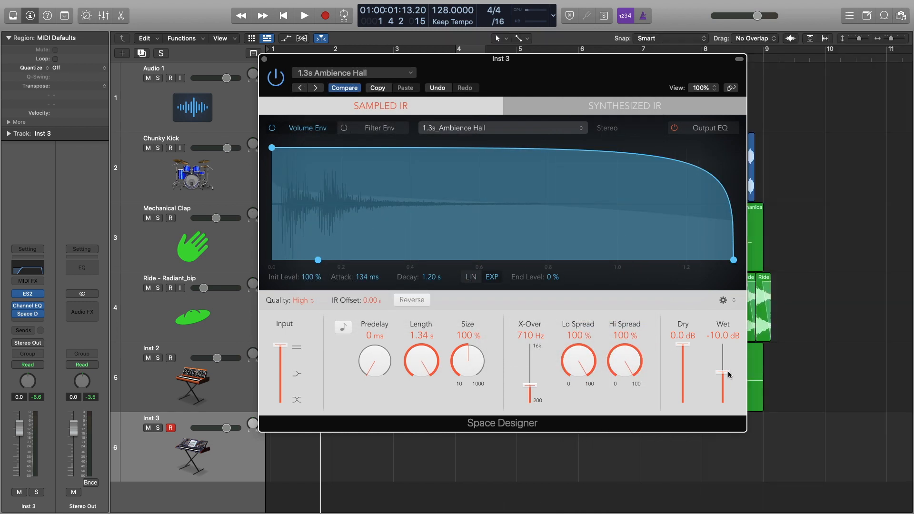
{"action": "key", "text": "space"}
{"action": "key", "text": "space"}
{"action": "key", "text": "cmd+k"}
{"action": "key", "text": "f"}
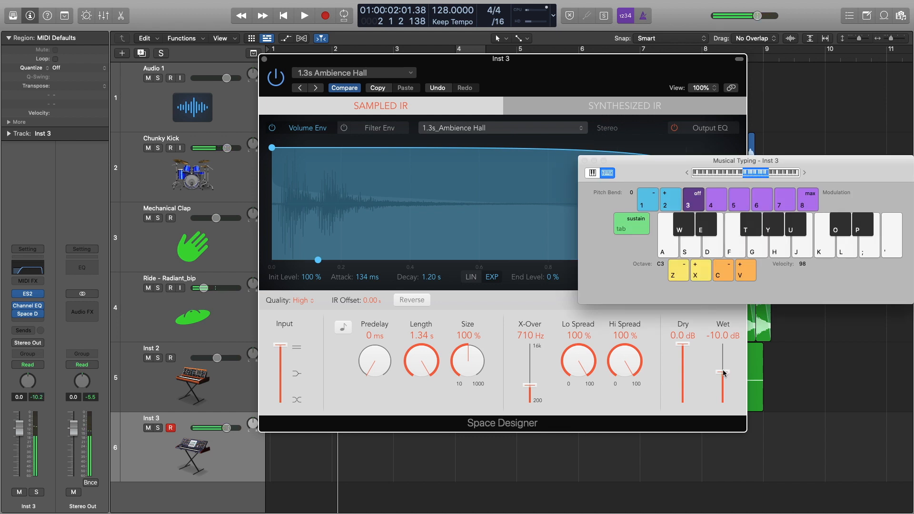
{"action": "left_click_drag", "start_coordinate": [722, 373], "coordinate": [722, 392]}
{"action": "key", "text": "f"}
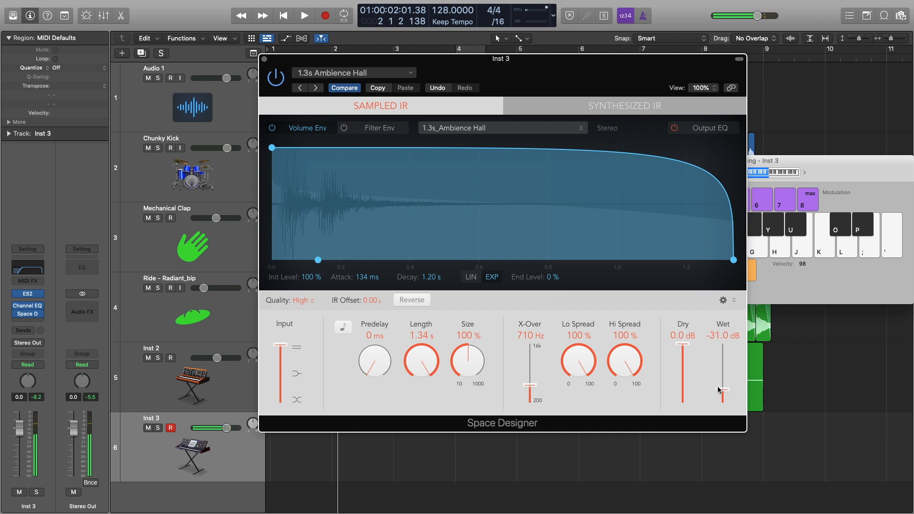
{"action": "left_click", "coordinate": [265, 60]}
{"action": "left_click", "coordinate": [585, 161]}
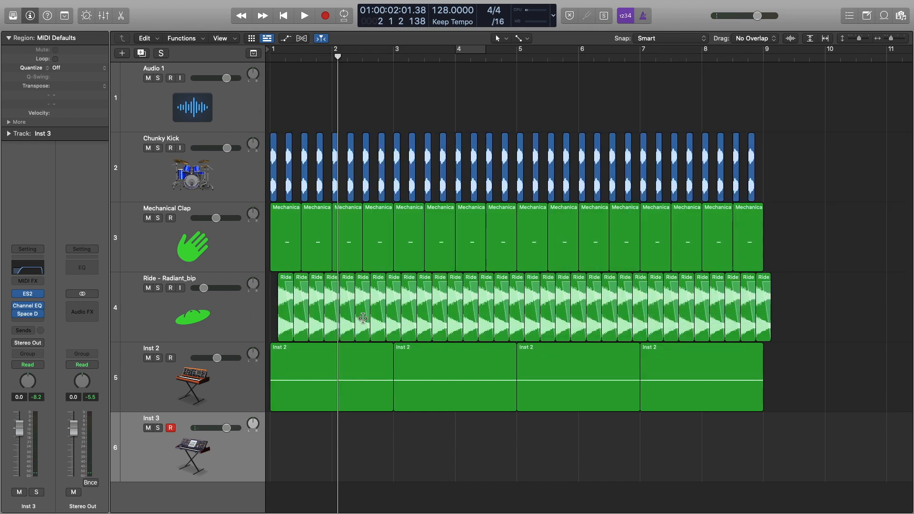
- Create an empty one-bar MIDI region on Inst 3, move it to bar 2, and open it in the Piano Roll
{"action": "right_click", "coordinate": [306, 429]}
{"action": "left_click", "coordinate": [325, 408]}
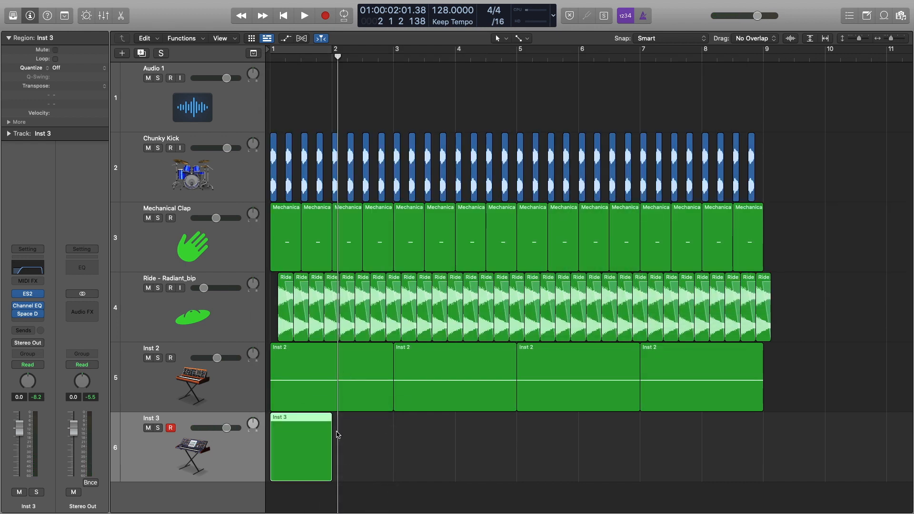
{"action": "left_click_drag", "start_coordinate": [301, 435], "coordinate": [364, 437]}
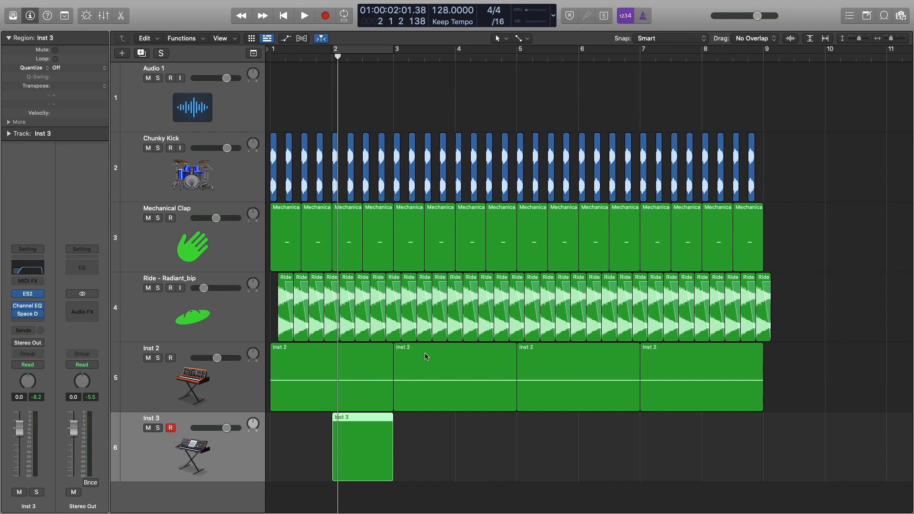
{"action": "double_click", "coordinate": [380, 435]}
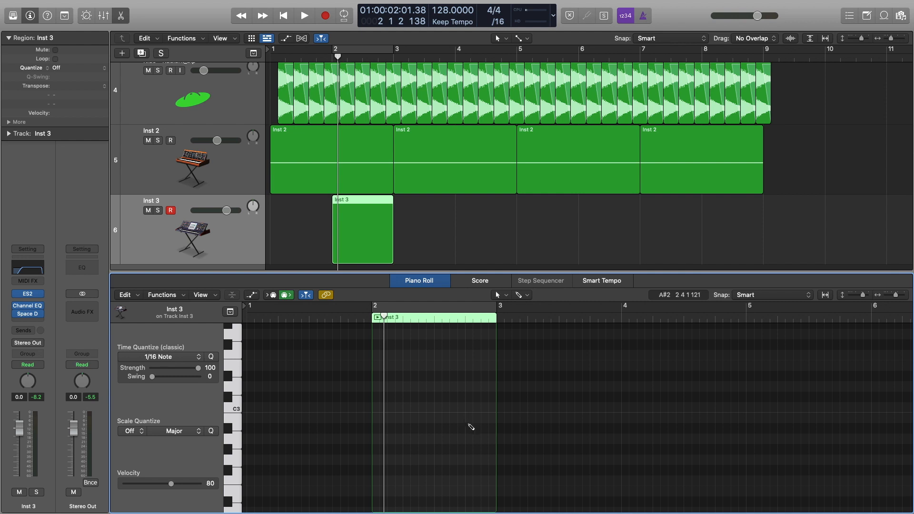
- Add a B2 note on beat 4 of bar 2, shortened to end at bar 3, and play it with the loop
{"action": "left_click", "coordinate": [469, 420]}
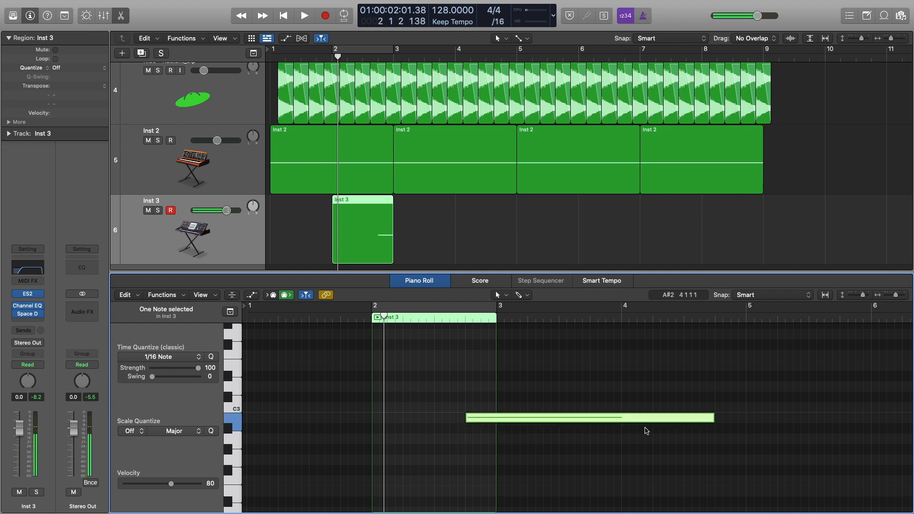
{"action": "left_click_drag", "start_coordinate": [718, 421], "coordinate": [496, 421]}
{"action": "key", "text": "space"}
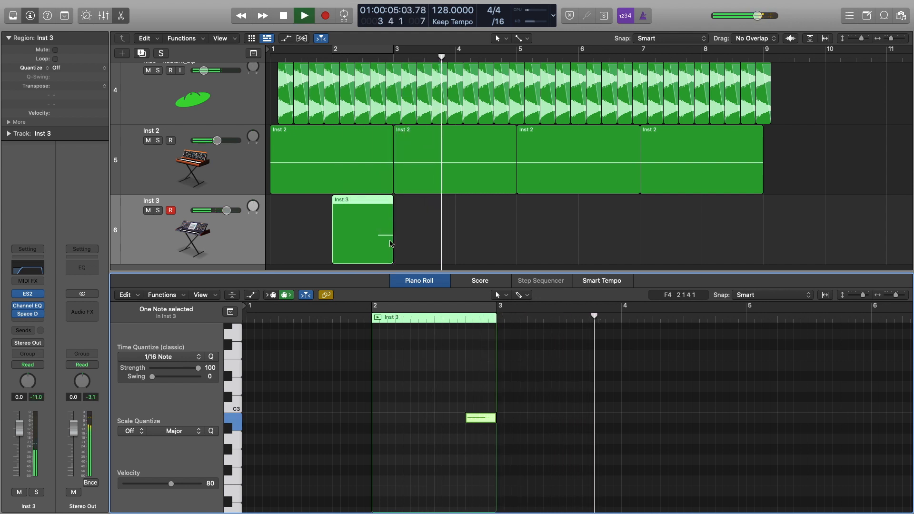
{"action": "key", "text": "space"}
- Copy the Inst 3 MIDI region to bars 4, 6 and 8, and play the arrangement from the start
{"action": "left_click_drag", "start_coordinate": [374, 228], "coordinate": [494, 225]}
{"action": "left_click", "coordinate": [383, 229], "text": "shift"}
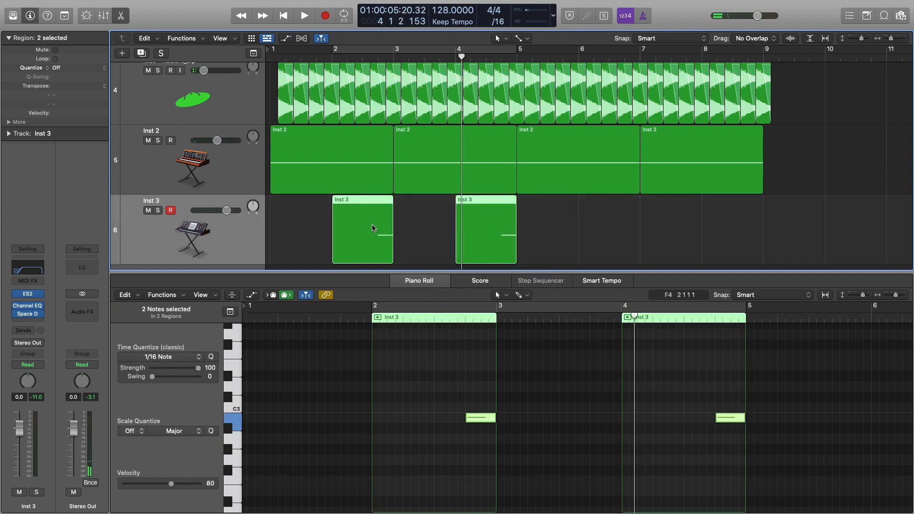
{"action": "left_click_drag", "start_coordinate": [383, 228], "coordinate": [614, 229]}
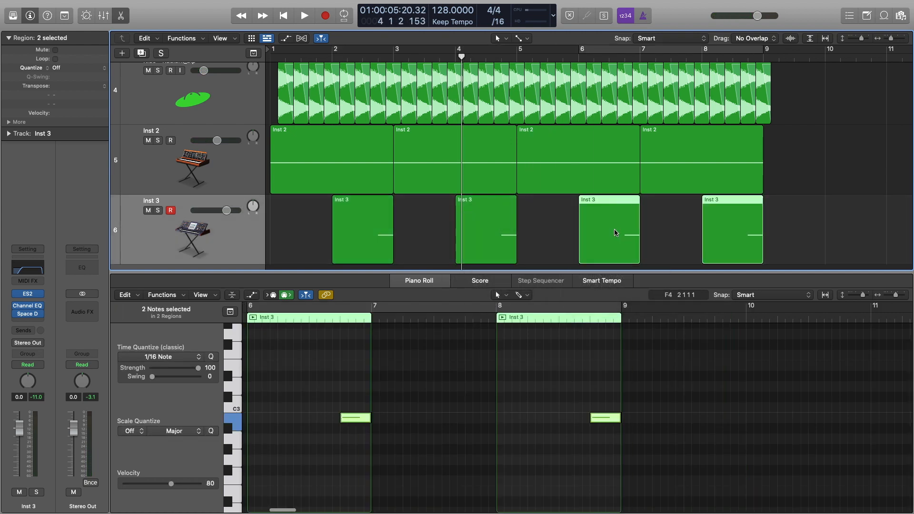
{"action": "key", "text": "Return"}
{"action": "key", "text": "space"}
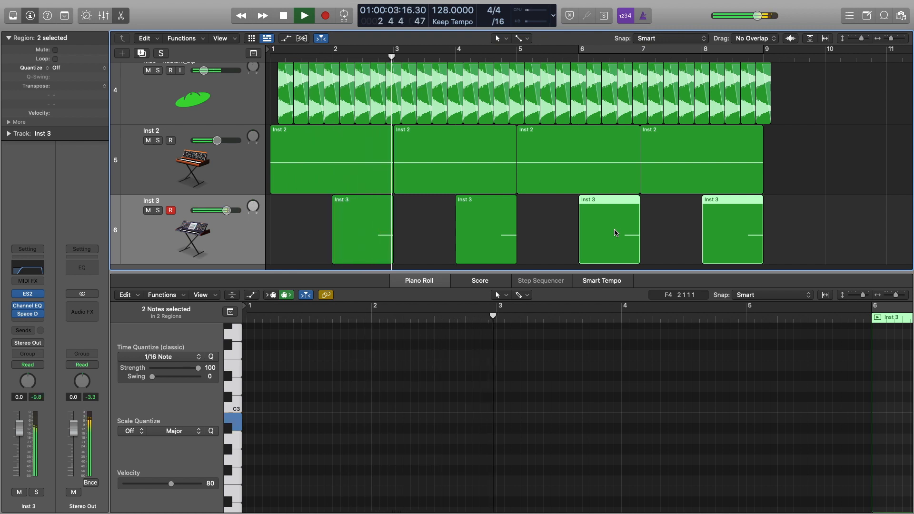
{"action": "key", "text": "space"}
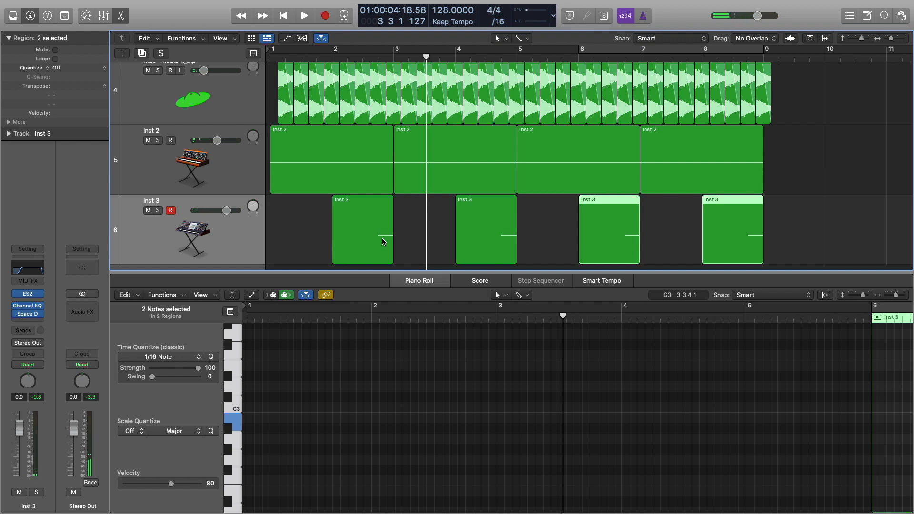
- Delete the Inst 3 region copies at bars 4, 6 and 8, and select the remaining region at bar 2
{"action": "left_click_drag", "start_coordinate": [416, 236], "coordinate": [758, 230]}
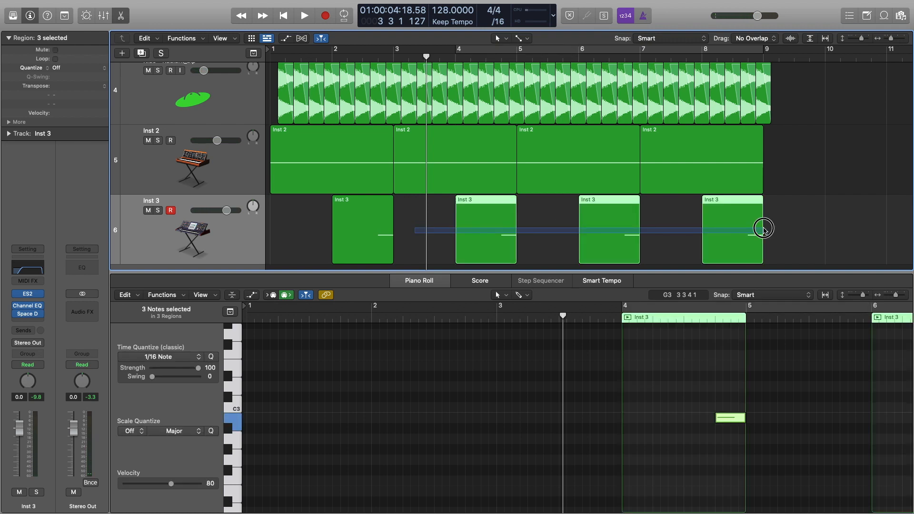
{"action": "key", "text": "Delete"}
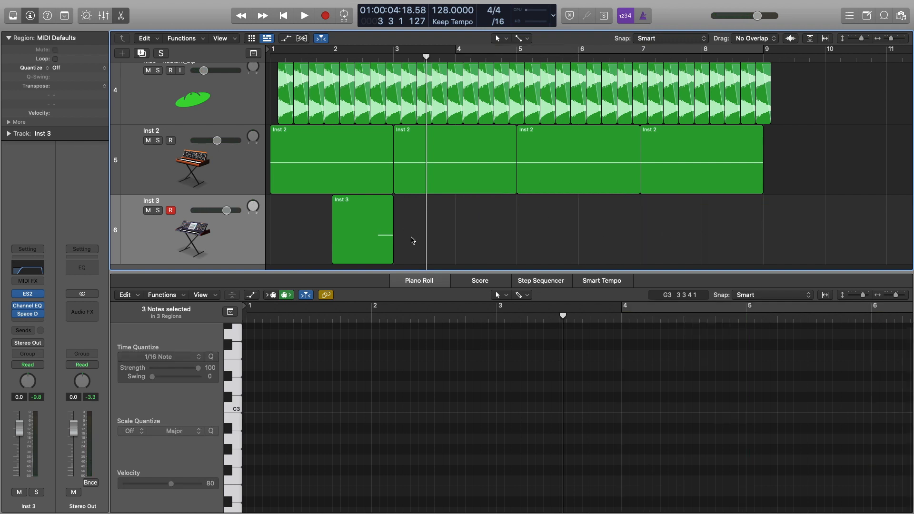
{"action": "left_click", "coordinate": [355, 233]}
{"action": "right_click", "coordinate": [372, 233]}
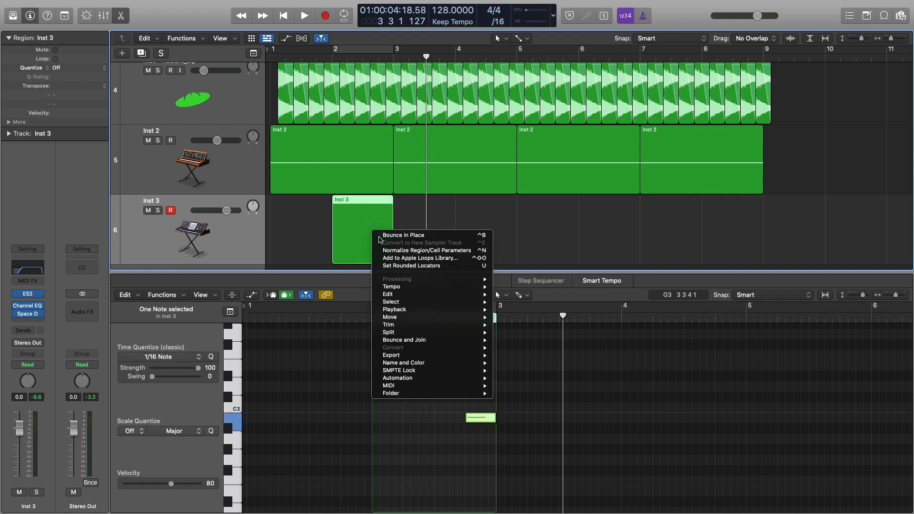
{"action": "left_click", "coordinate": [354, 227]}
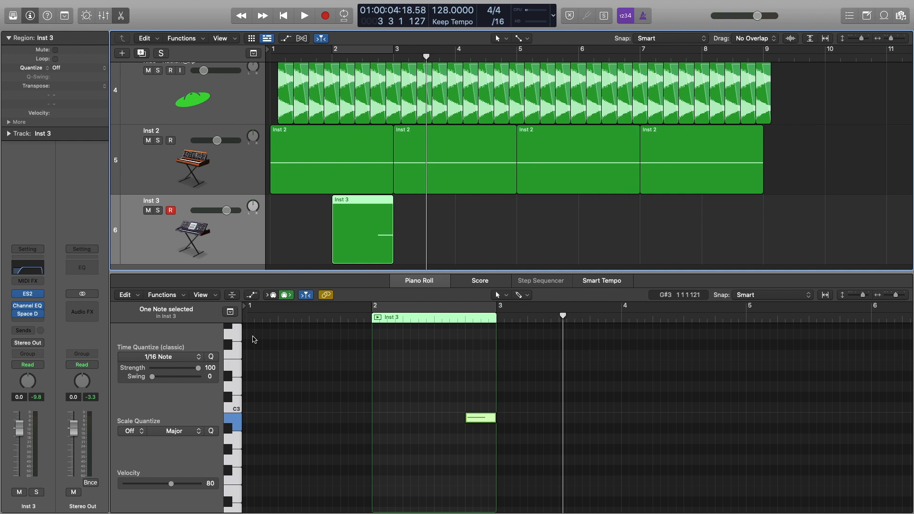
- Open the ES2 instrument on Inst 3 to review its settings, and close it again
{"action": "mouse_move", "coordinate": [480, 420]}
{"action": "left_mouse_down"}
{"action": "mouse_move", "coordinate": [468, 419]}
{"action": "mouse_move", "coordinate": [479, 419]}
{"action": "left_mouse_up"}
{"action": "left_click", "coordinate": [28, 295]}
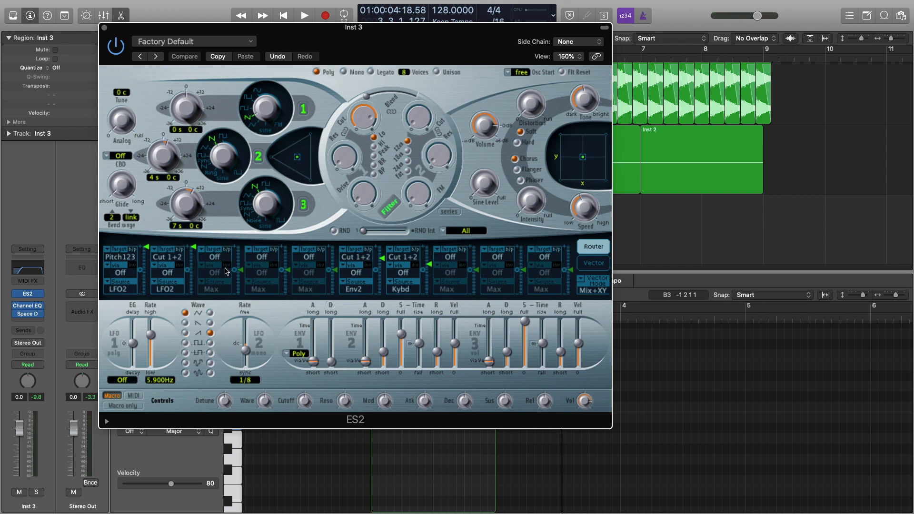
{"action": "left_click", "coordinate": [104, 28]}
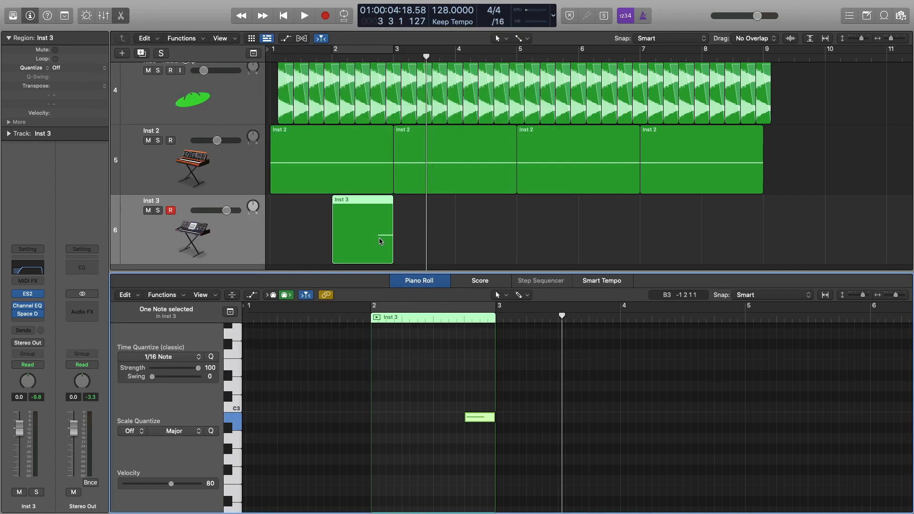
- Bounce the Inst 3 region in place to a new track, leaving the source, with the audio tail in the file and normalizing on
{"action": "right_click", "coordinate": [388, 230]}
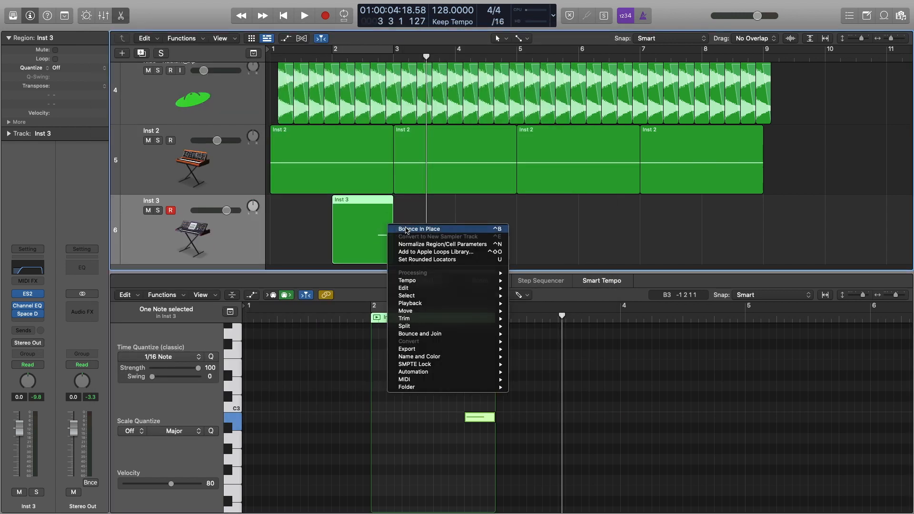
{"action": "left_click", "coordinate": [392, 229]}
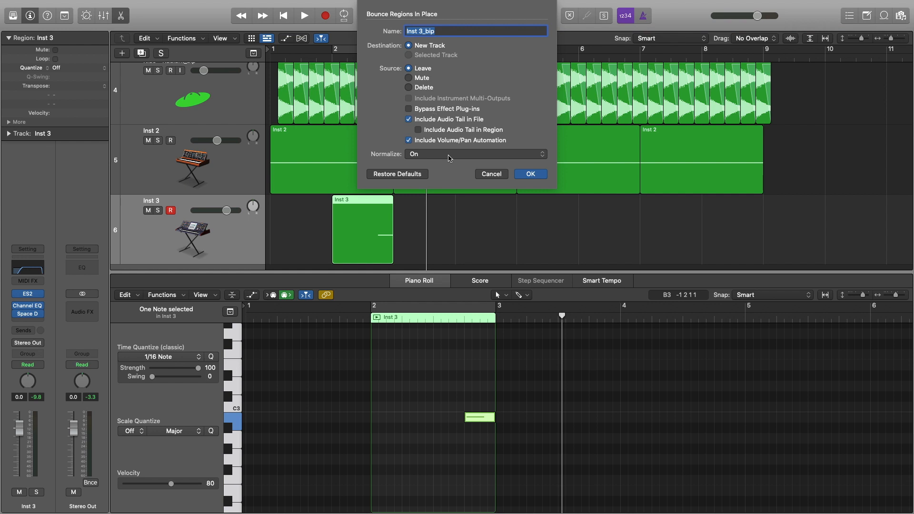
{"action": "left_click", "coordinate": [529, 174]}
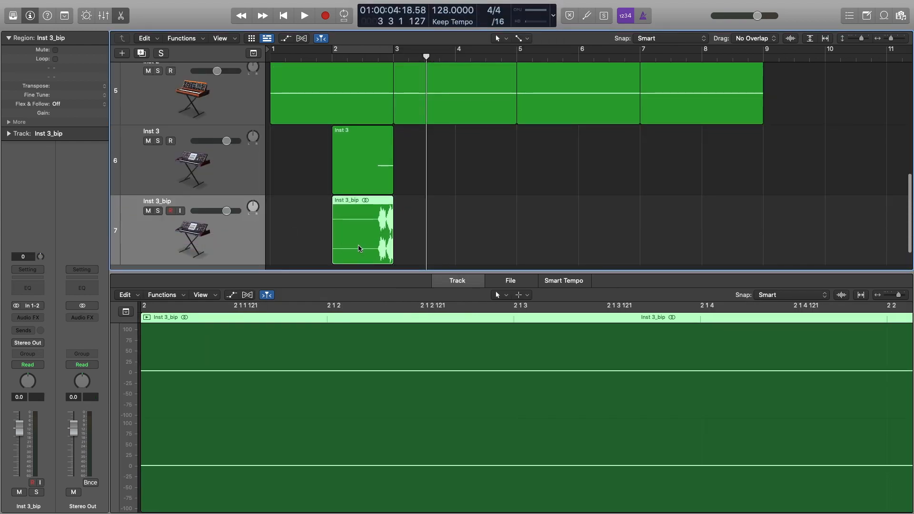
- Trim the silence before the bounced Inst 3_bip audio, shift the region slightly earlier, and trim its start back to bar 2 beat 4
{"action": "key", "text": "super+Right"}
{"action": "key", "text": "super+Right"}
{"action": "key", "text": "super+Right"}
{"action": "key", "text": "super+Right"}
{"action": "key", "text": "super+Right"}
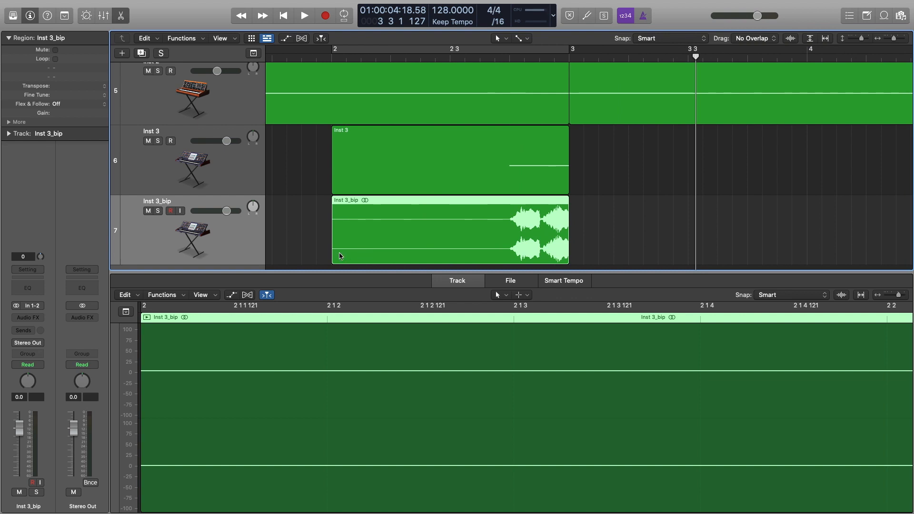
{"action": "left_click_drag", "start_coordinate": [339, 255], "coordinate": [511, 255]}
{"action": "left_click", "coordinate": [519, 55]}
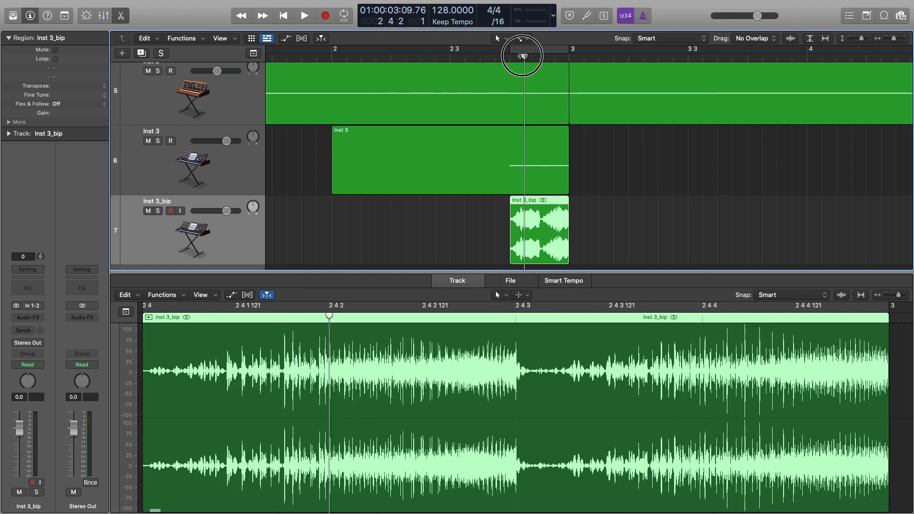
{"action": "left_click_drag", "start_coordinate": [527, 208], "coordinate": [523, 219]}
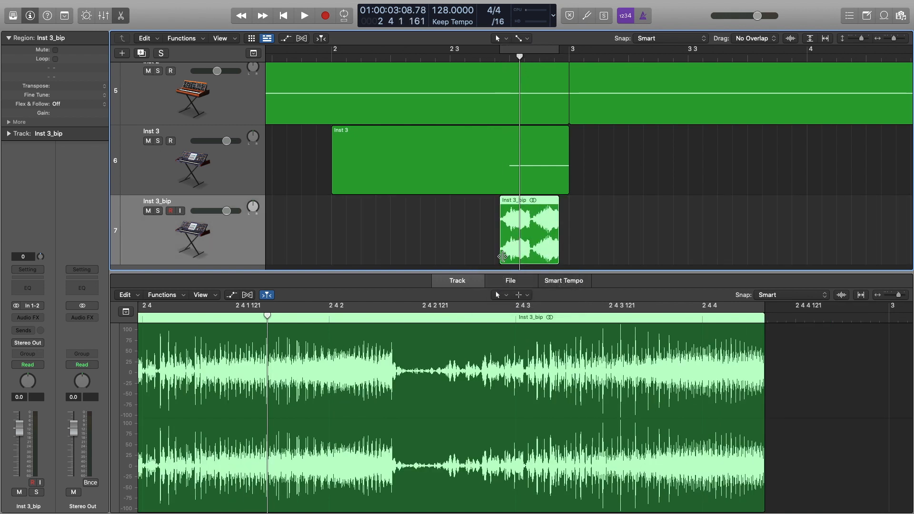
{"action": "left_click_drag", "start_coordinate": [502, 257], "coordinate": [514, 256]}
- Mute Inst 3, lower the Inst 3_bip track volume to -10.4 dB, and audition the mix
{"action": "left_click", "coordinate": [152, 141]}
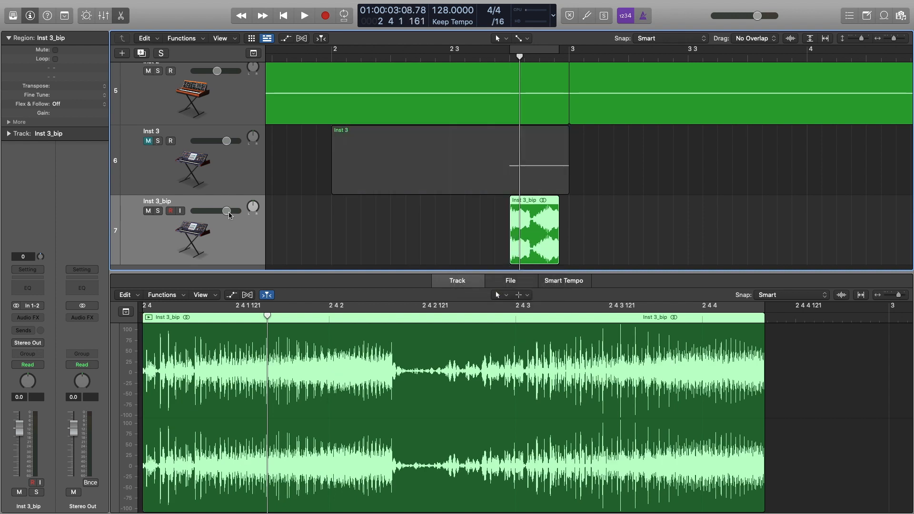
{"action": "left_click_drag", "start_coordinate": [227, 211], "coordinate": [211, 212]}
{"action": "key", "text": "space"}
{"action": "key", "text": "space"}
{"action": "key", "text": "space"}
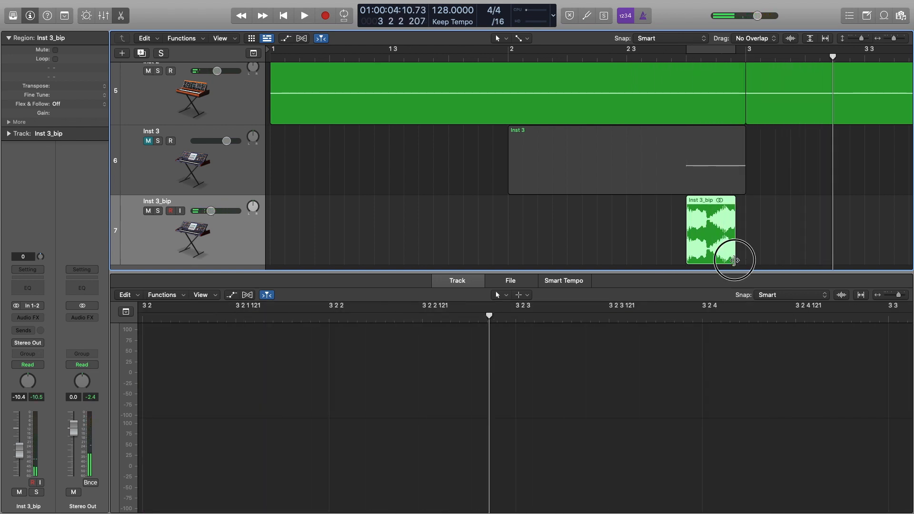
- Extend the Inst 3_bip region's end to bar 3, add a short fade-out at its end, and audition it
{"action": "mouse_move", "coordinate": [733, 261]}
{"action": "left_mouse_down"}
{"action": "mouse_move", "coordinate": [758, 258]}
{"action": "mouse_move", "coordinate": [744, 257]}
{"action": "left_mouse_up"}
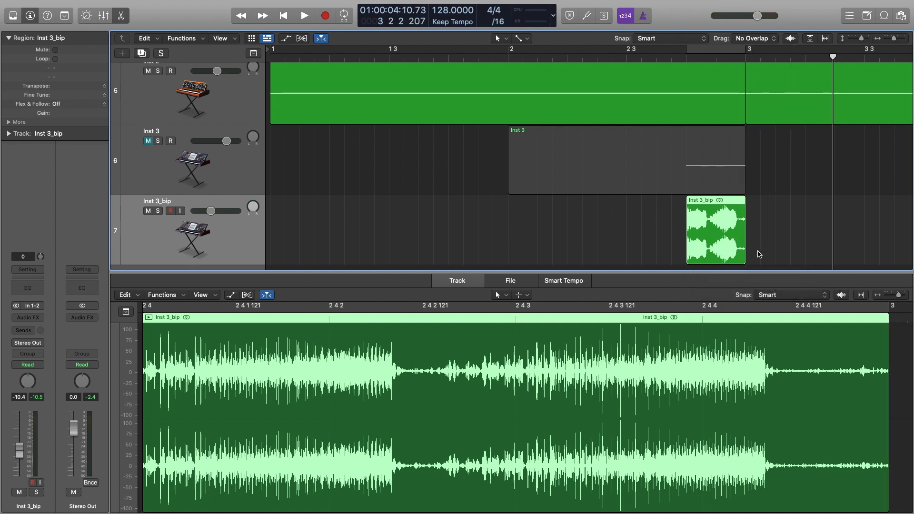
{"action": "left_click", "coordinate": [741, 253]}
{"action": "left_click", "coordinate": [756, 254]}
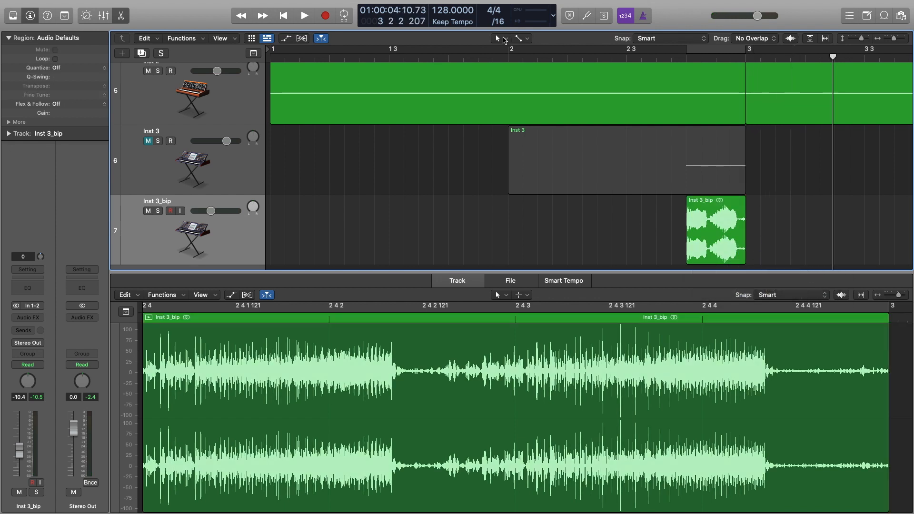
{"action": "left_click", "coordinate": [737, 249]}
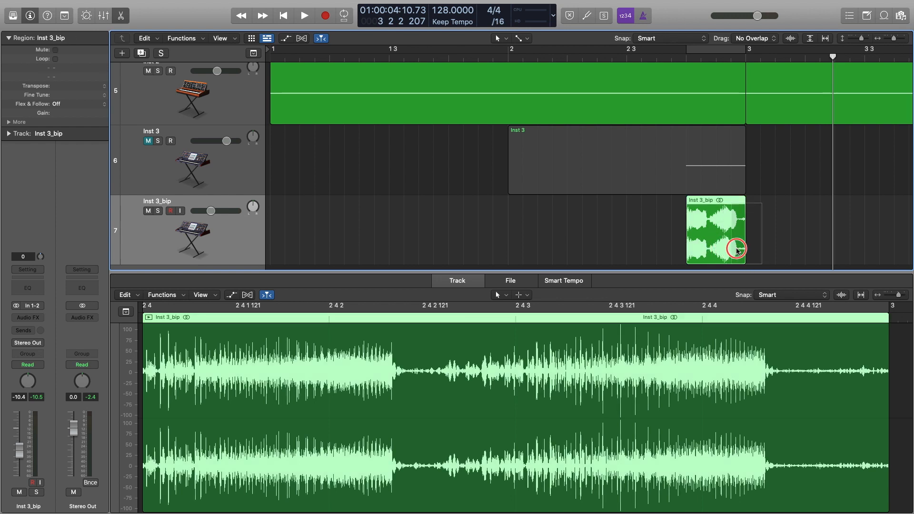
{"action": "left_click_drag", "start_coordinate": [736, 249], "coordinate": [746, 250]}
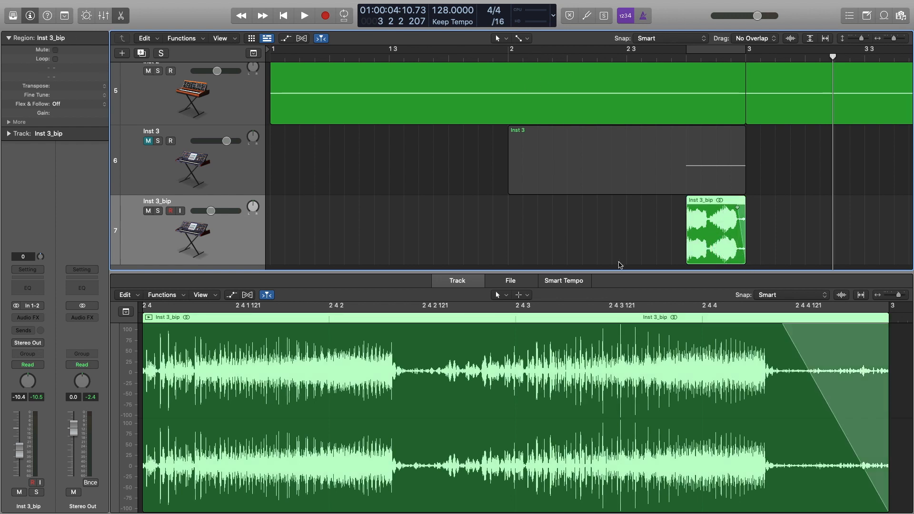
{"action": "left_click", "coordinate": [523, 39]}
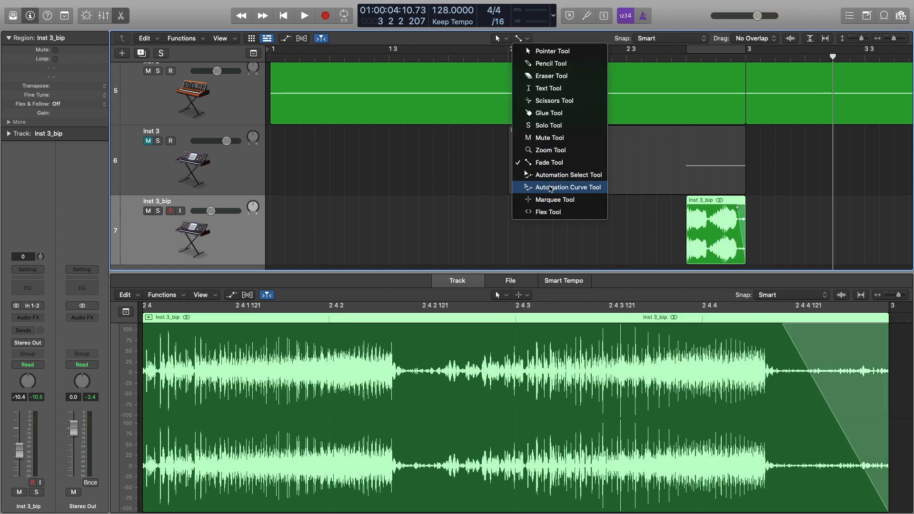
{"action": "left_click", "coordinate": [677, 219]}
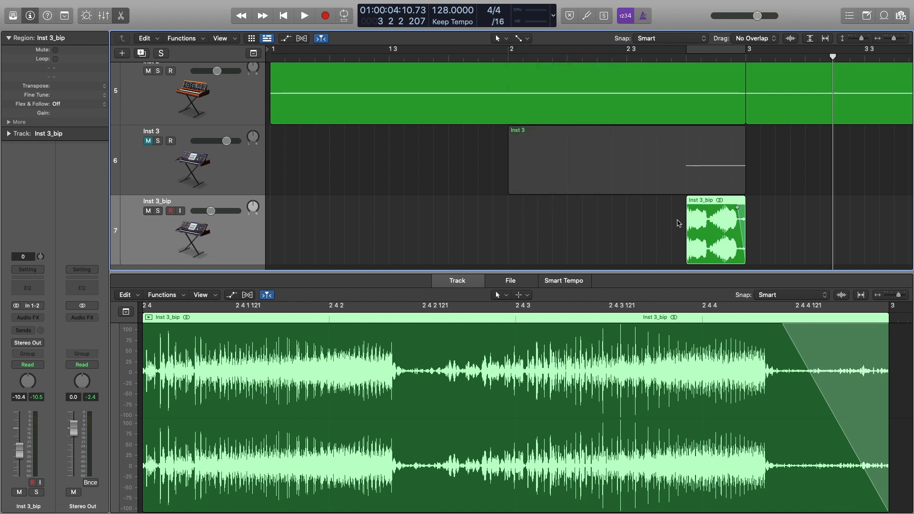
{"action": "left_click", "coordinate": [663, 61]}
{"action": "key", "text": "space"}
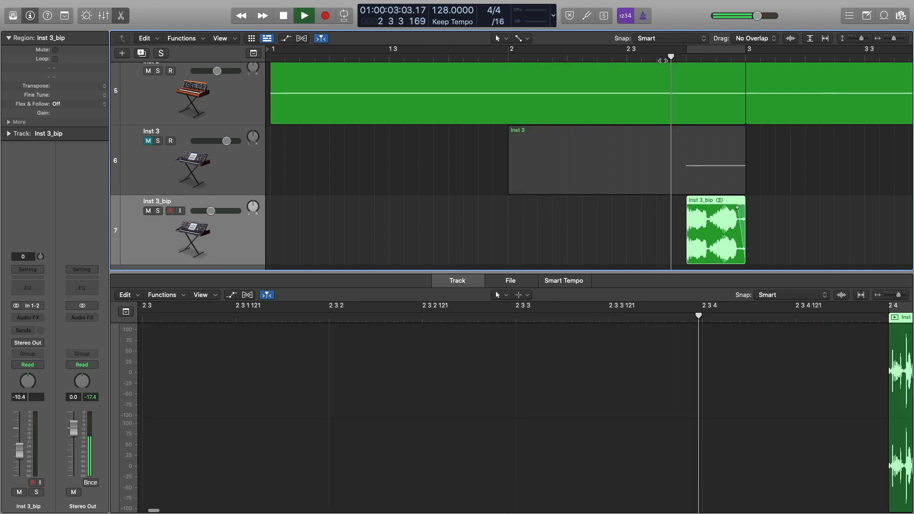
{"action": "key", "text": "space"}
- Copy the Inst 3_bip region to beat 4 of bars 4, 6 and 8, and play the arrangement from the start
{"action": "scroll", "coordinate": [678, 151], "scroll_direction": "down", "scroll_amount": 3}
{"action": "scroll", "coordinate": [679, 151], "scroll_direction": "down", "scroll_amount": 2}
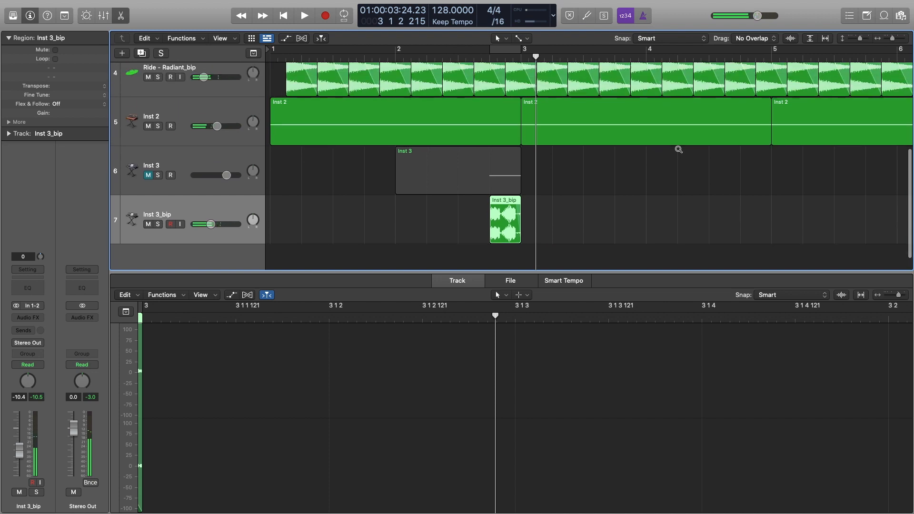
{"action": "scroll", "coordinate": [548, 223], "scroll_direction": "down", "scroll_amount": 4}
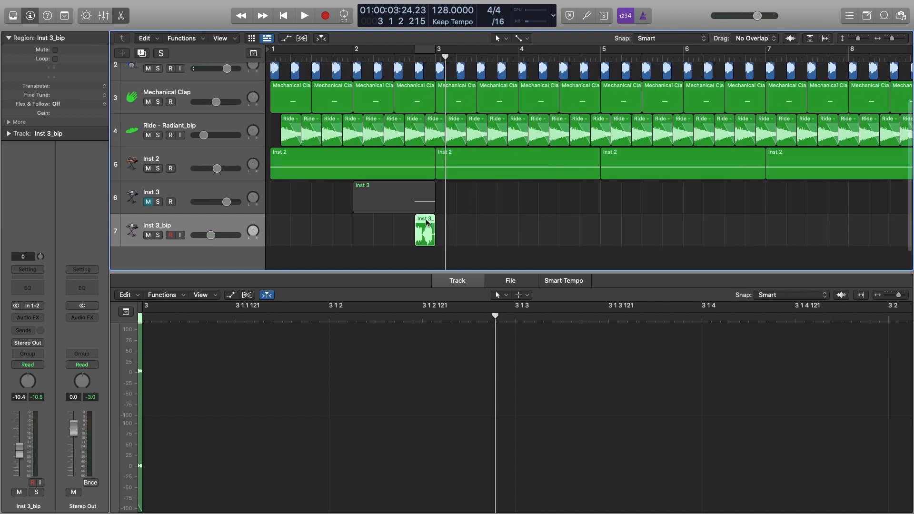
{"action": "left_click_drag", "start_coordinate": [427, 223], "coordinate": [591, 225]}
{"action": "left_click", "coordinate": [425, 230], "text": "shift"}
{"action": "scroll", "coordinate": [430, 234], "scroll_direction": "down", "scroll_amount": 5}
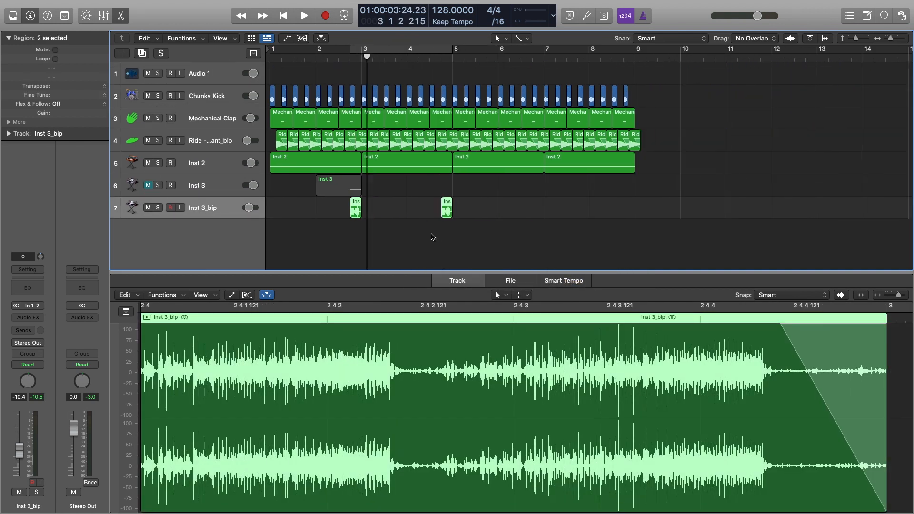
{"action": "left_click_drag", "start_coordinate": [357, 202], "coordinate": [538, 214]}
{"action": "key", "text": "Return"}
{"action": "key", "text": "space"}
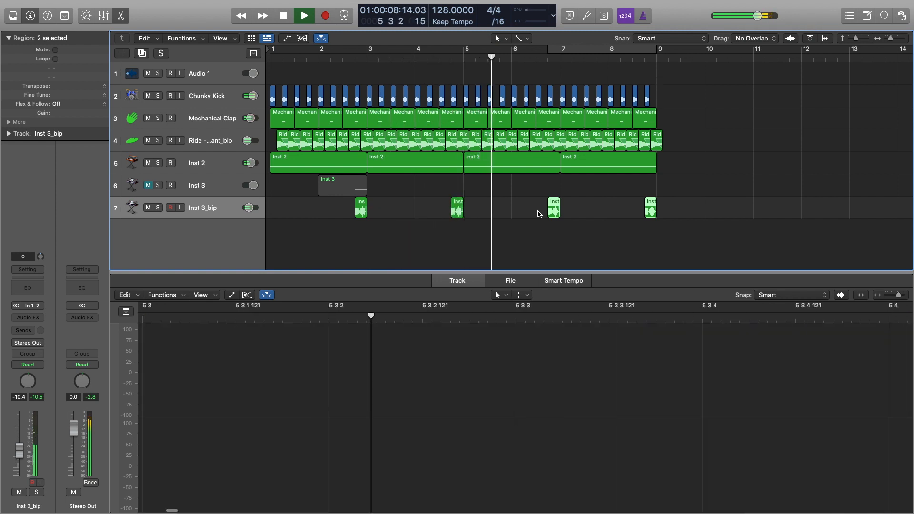
{"action": "key", "text": "space"}
- Insert a Channel EQ ahead of Space Designer on the Inst 2 track
{"action": "left_click", "coordinate": [191, 164]}
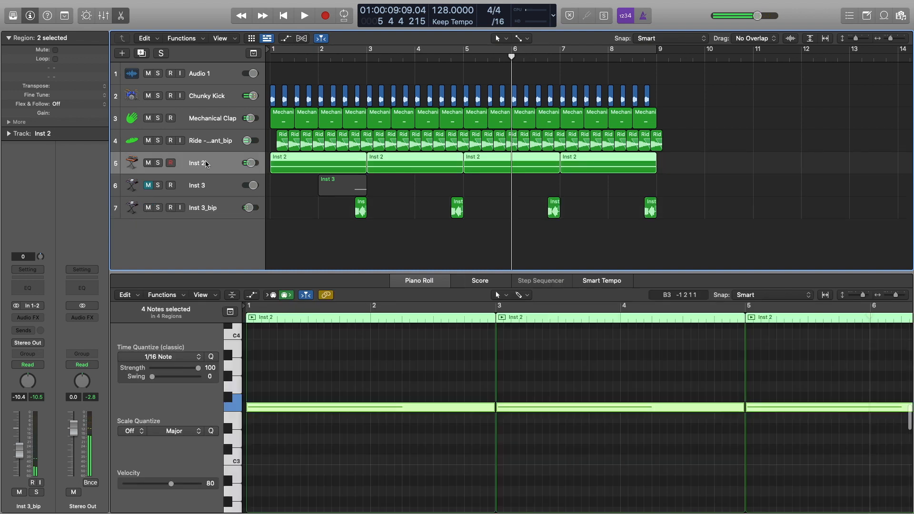
{"action": "left_click", "coordinate": [34, 278]}
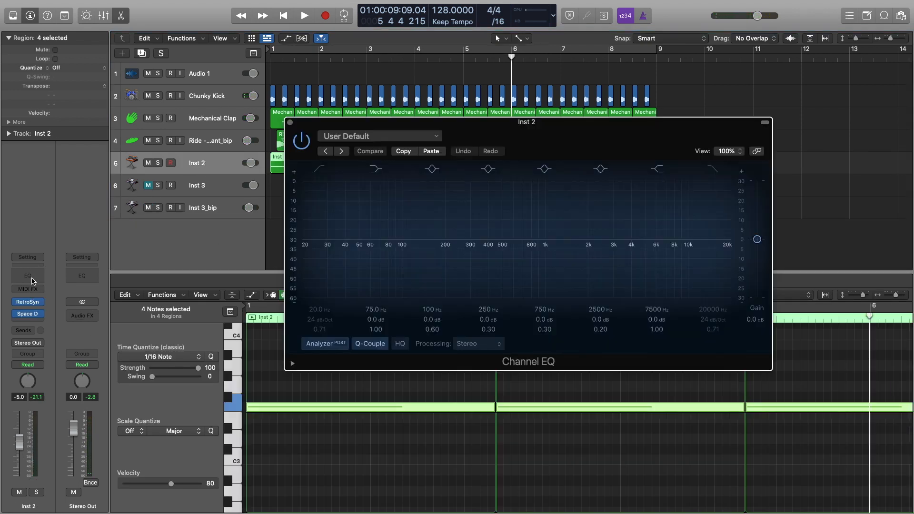
{"action": "mouse_move", "coordinate": [26, 315]}
{"action": "left_mouse_down"}
{"action": "mouse_move", "coordinate": [28, 304]}
{"action": "mouse_move", "coordinate": [26, 316]}
{"action": "left_mouse_up"}
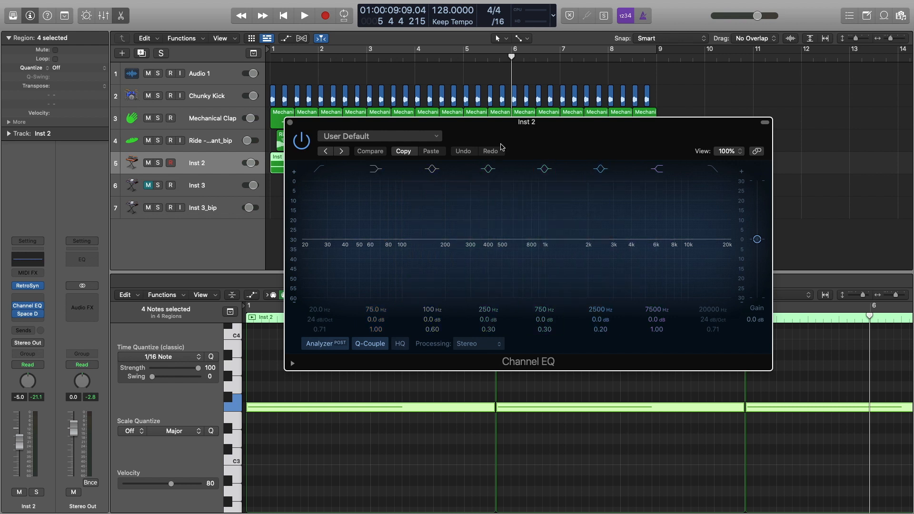
- Solo Inst 2, play from the start, enable a high cut at 4000 Hz with a 12 dB/Oct slope in its Channel EQ, and close the EQ
{"action": "key", "text": "Return"}
{"action": "key", "text": "s"}
{"action": "key", "text": "space"}
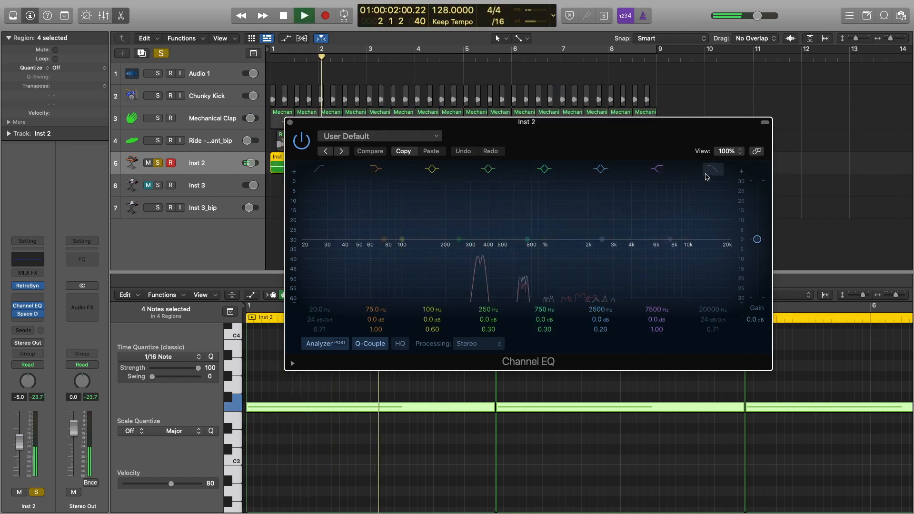
{"action": "left_click", "coordinate": [713, 169]}
{"action": "left_click_drag", "start_coordinate": [703, 322], "coordinate": [706, 332]}
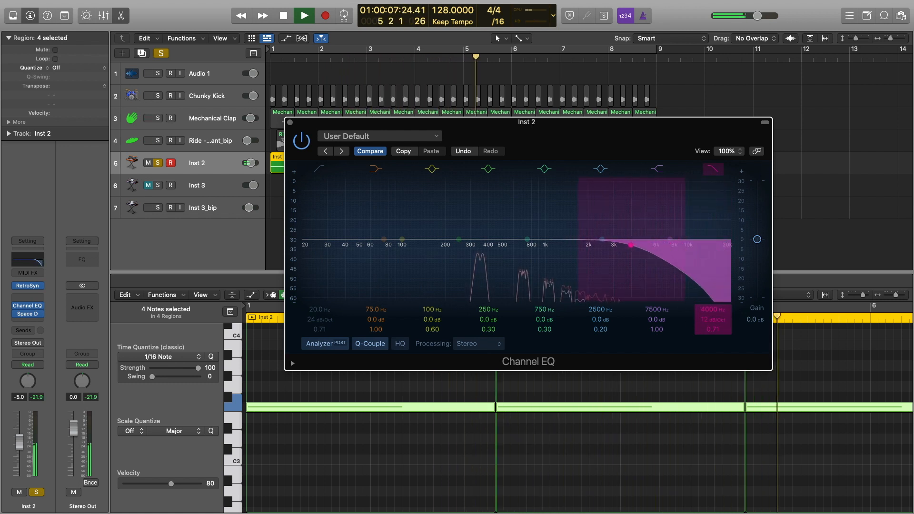
{"action": "left_click", "coordinate": [290, 122]}
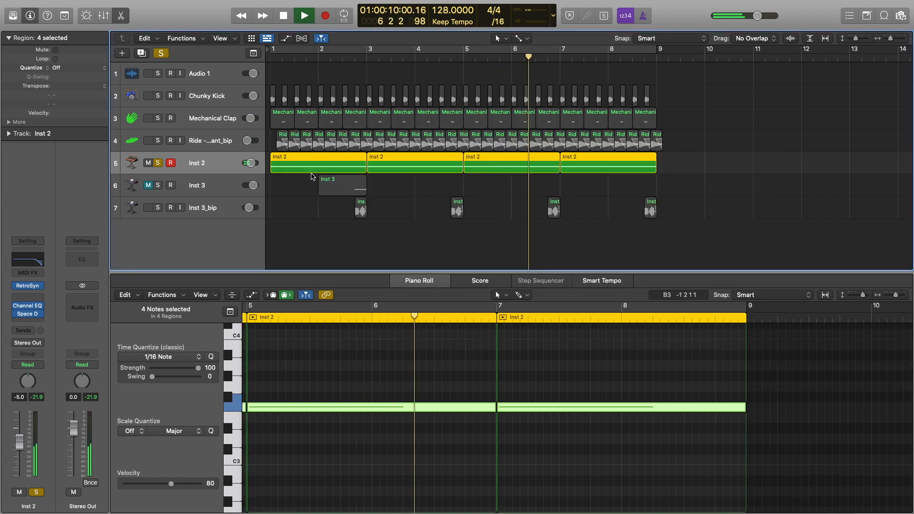
- Unsolo Inst 2 and play the full mix from the start to hear the EQ change in context
{"action": "key", "text": "space"}
{"action": "key", "text": "s"}
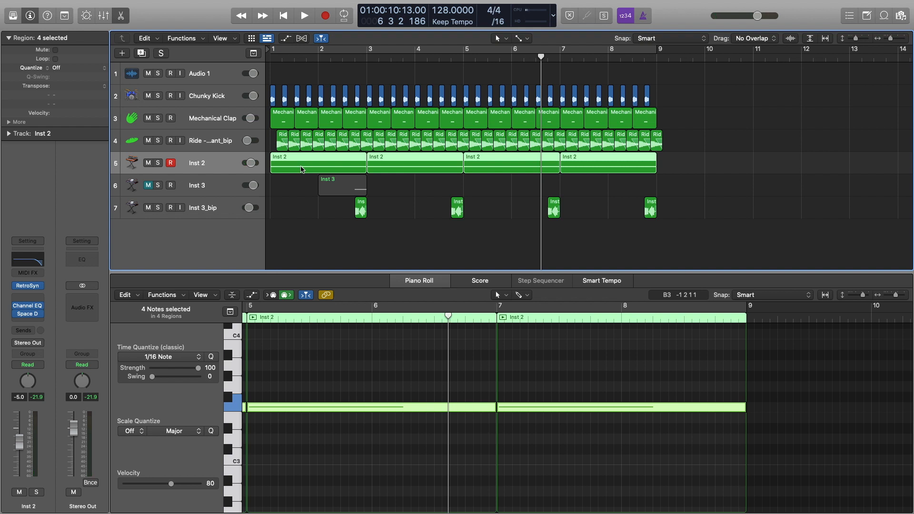
{"action": "key", "text": "Return"}
{"action": "key", "text": "space"}
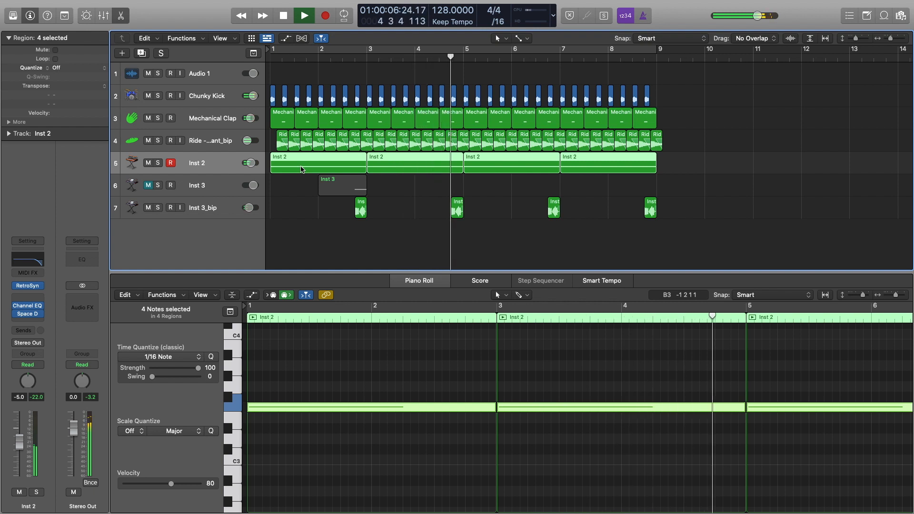
{"action": "key", "text": "space"}
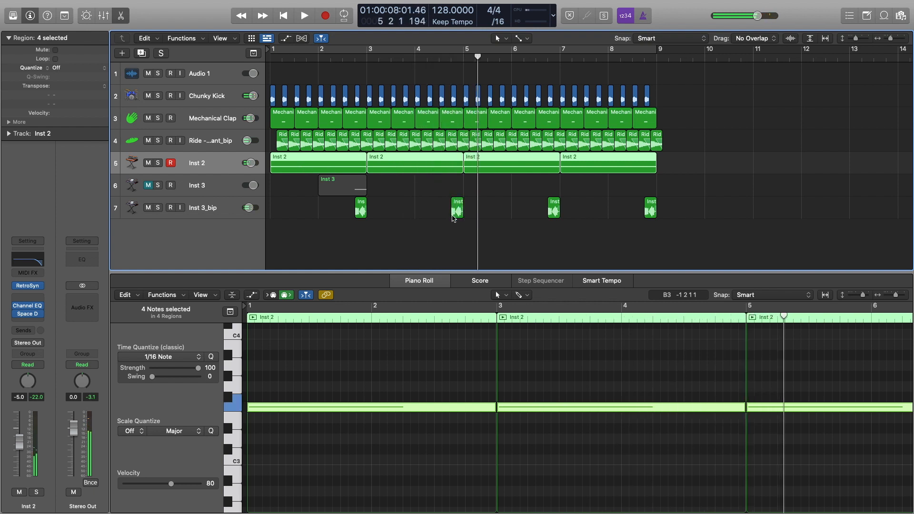
- Split the bar 4 Inst 3_bip region in half at 4 4 3, auditioning from the split point first
{"action": "scroll", "coordinate": [440, 212], "scroll_direction": "up", "scroll_amount": 10}
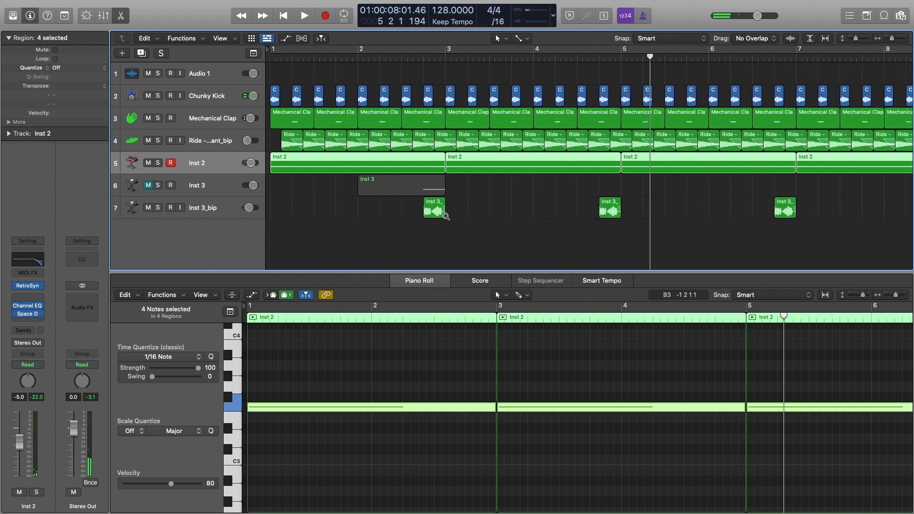
{"action": "scroll", "coordinate": [605, 189], "scroll_direction": "up", "scroll_amount": 10}
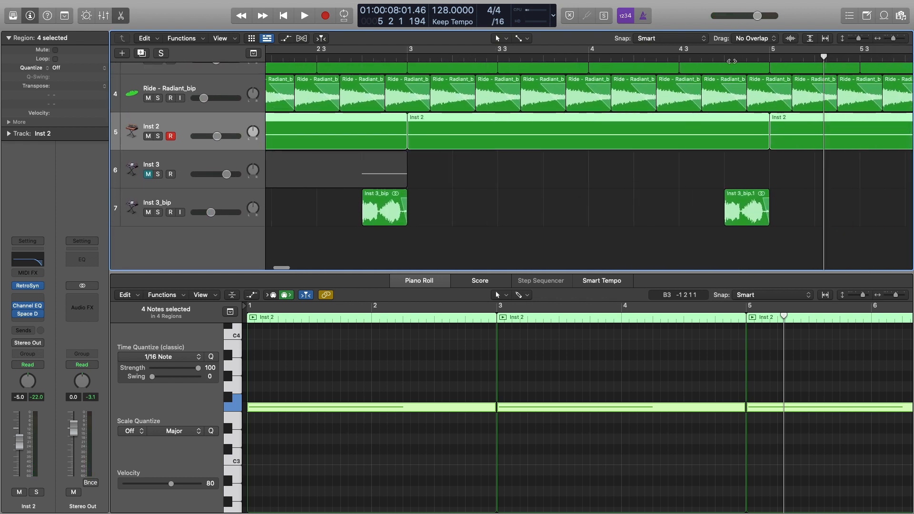
{"action": "left_click", "coordinate": [746, 55]}
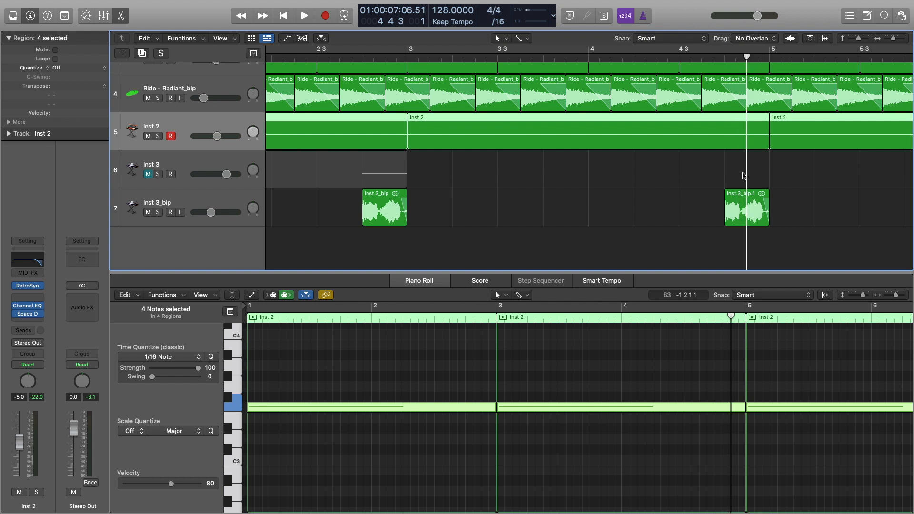
{"action": "left_click", "coordinate": [745, 204]}
{"action": "key", "text": "space"}
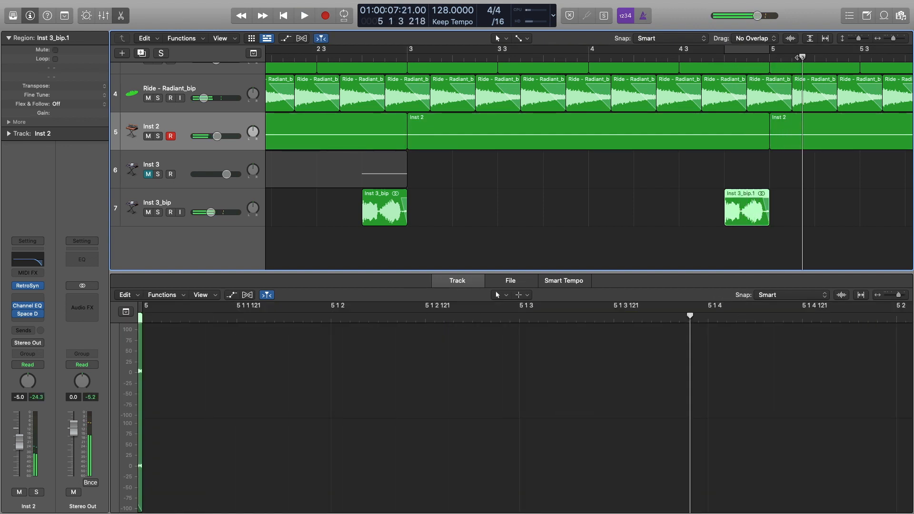
{"action": "left_click", "coordinate": [746, 53]}
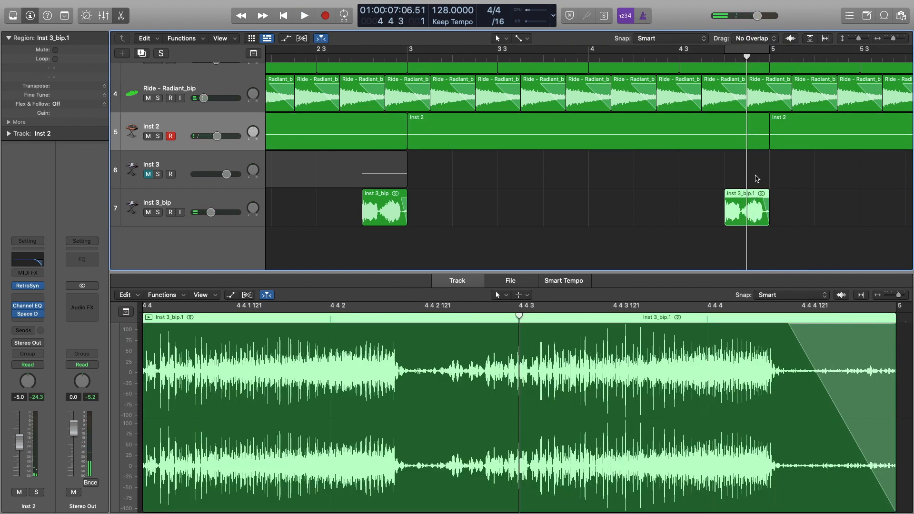
{"action": "key", "text": "super+t"}
- Copy the first half of the split Inst 3_bip region directly before it in bar 4, and audition from bar 4
{"action": "left_click_drag", "start_coordinate": [731, 209], "coordinate": [709, 212]}
{"action": "key", "text": "space"}
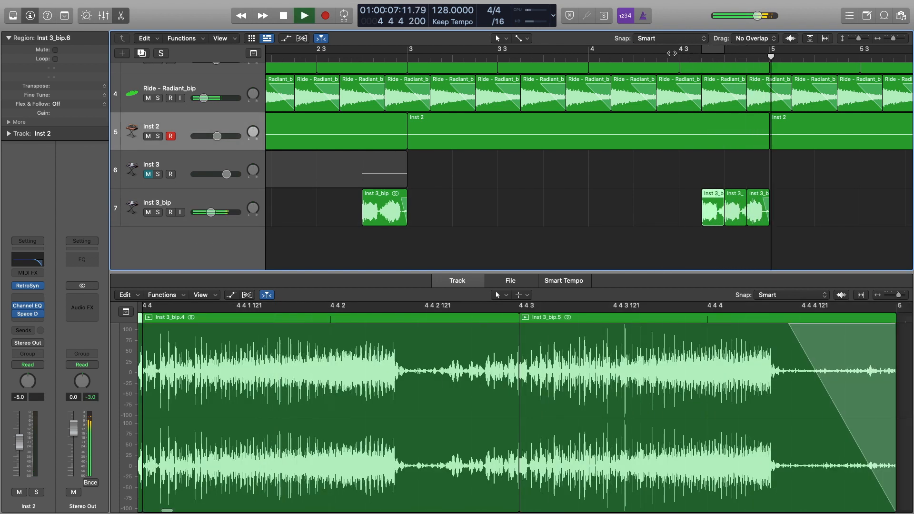
{"action": "scroll", "coordinate": [645, 188], "scroll_direction": "down", "scroll_amount": 4}
{"action": "scroll", "coordinate": [644, 189], "scroll_direction": "up", "scroll_amount": 5}
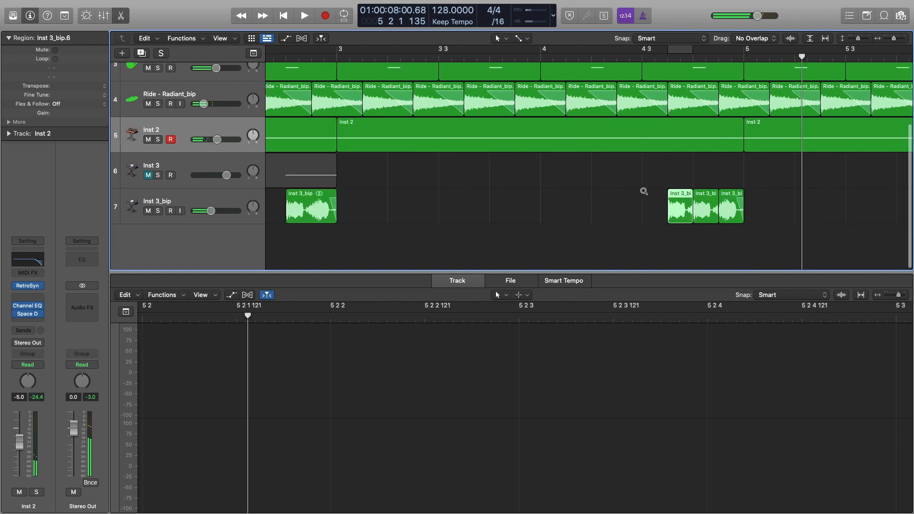
{"action": "scroll", "coordinate": [642, 189], "scroll_direction": "down", "scroll_amount": 6}
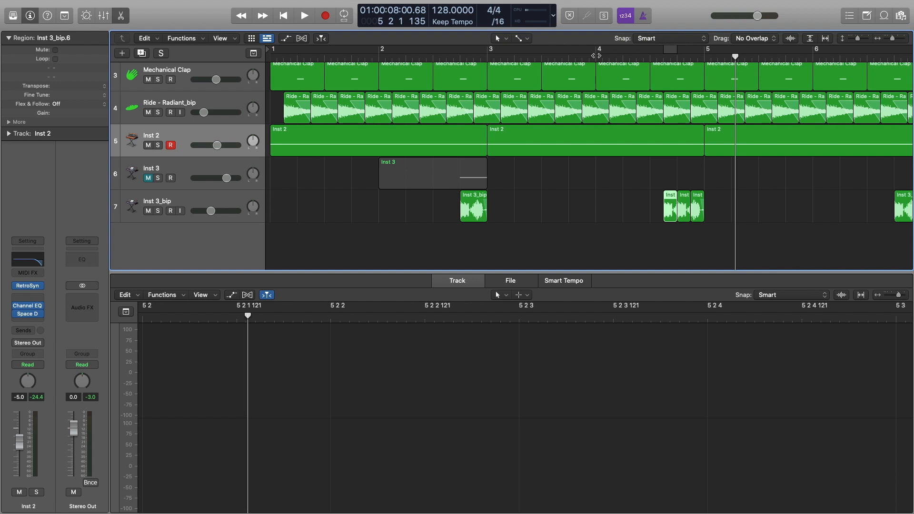
{"action": "left_click", "coordinate": [596, 56]}
{"action": "key", "text": "space"}
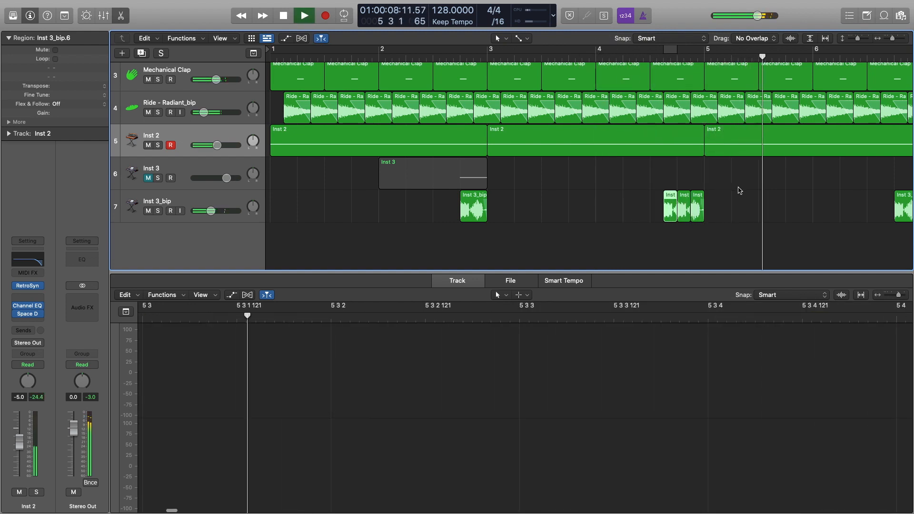
{"action": "key", "text": "space"}
- Copy the short Inst 3_bip slice to directly before the last region in bar 8, and play the arrangement
{"action": "left_click", "coordinate": [733, 186], "text": "ctrl+alt"}
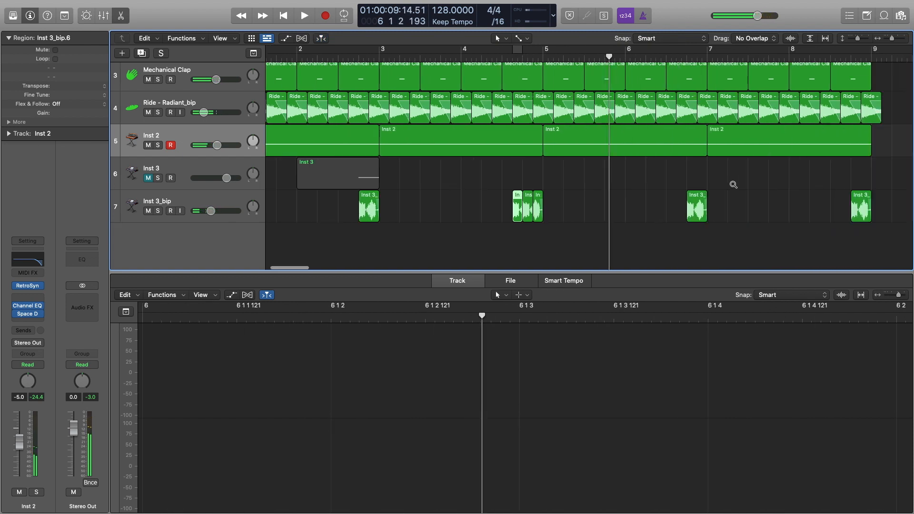
{"action": "left_click_drag", "start_coordinate": [481, 204], "coordinate": [725, 213]}
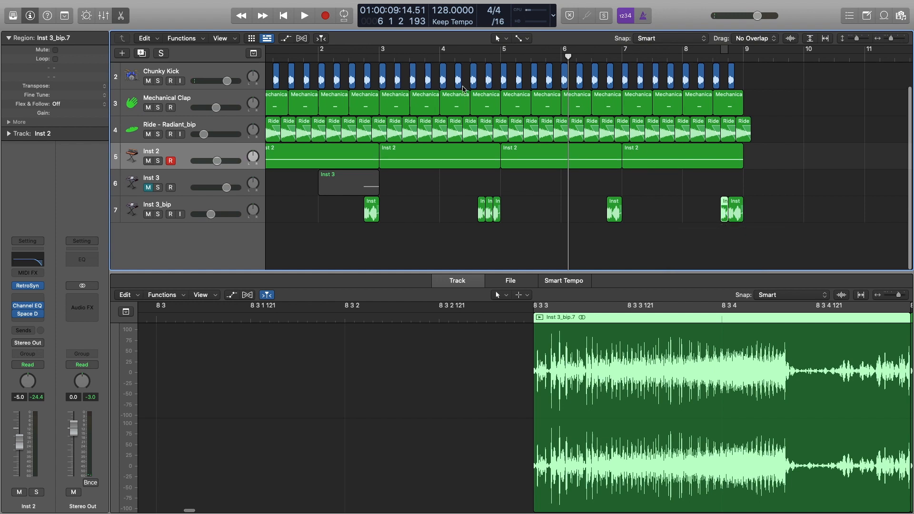
{"action": "key", "text": "space"}
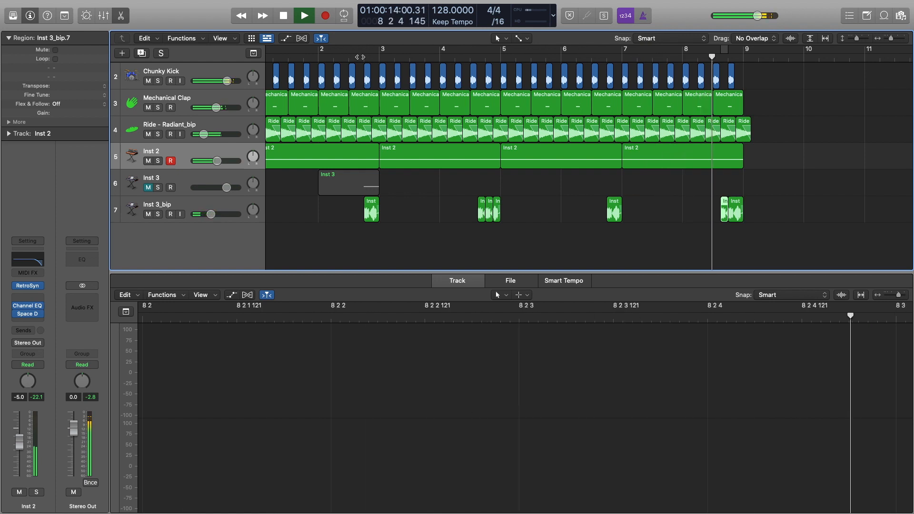
{"action": "key", "text": "space"}
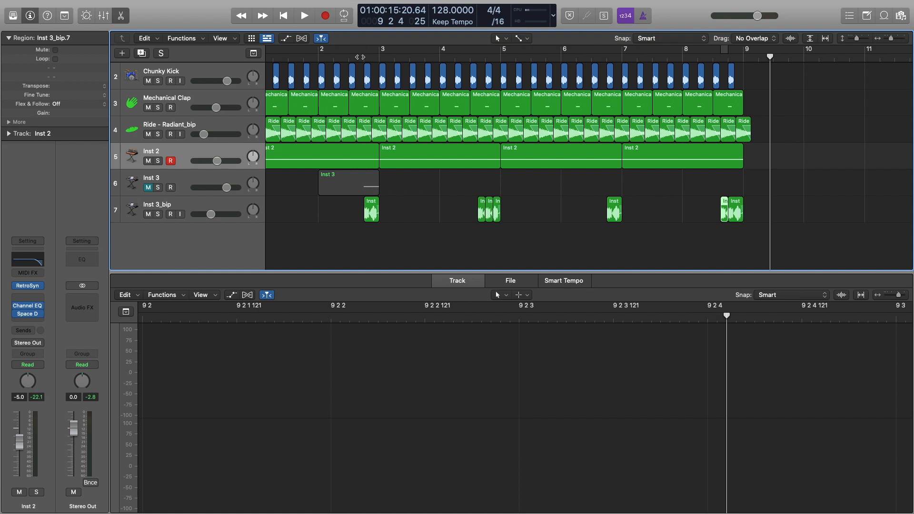
{"action": "key", "text": "x"}
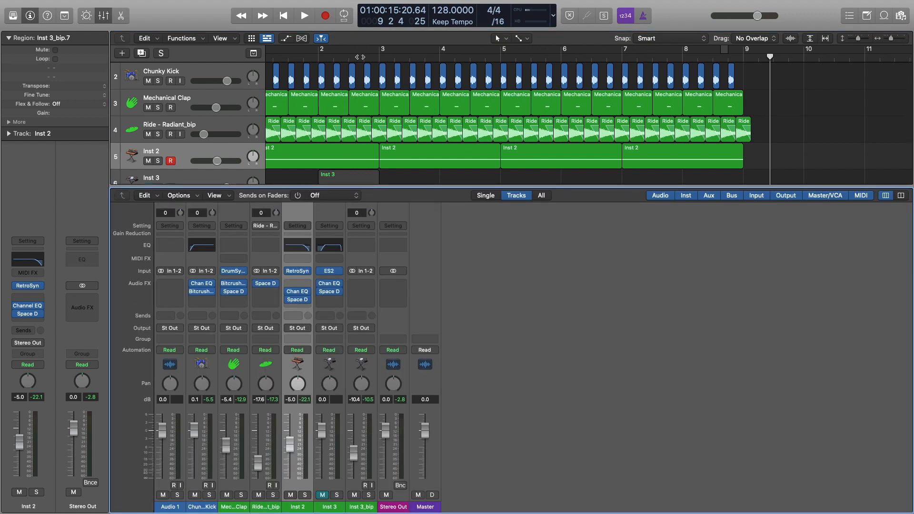
{"action": "key", "text": "x"}
{"action": "scroll", "coordinate": [473, 246], "scroll_direction": "down", "scroll_amount": 5}
{"action": "scroll", "coordinate": [474, 246], "scroll_direction": "up", "scroll_amount": 4}
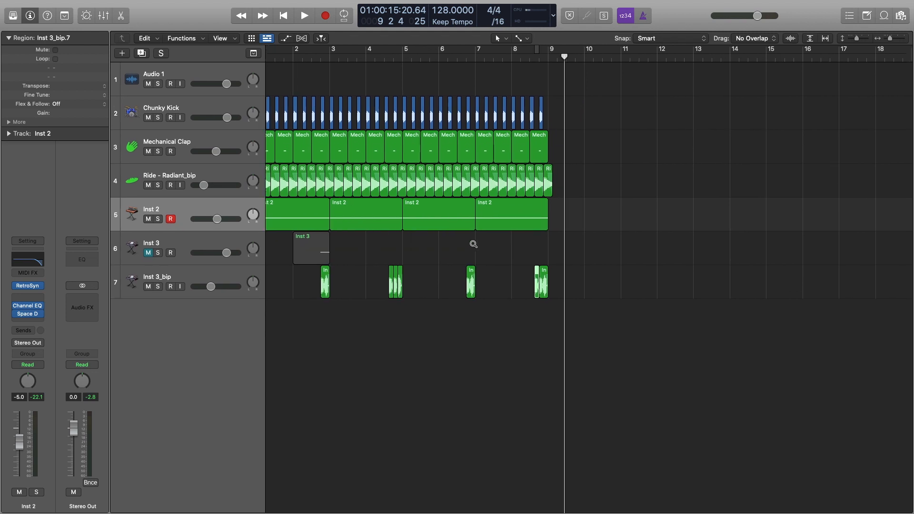
{"action": "scroll", "coordinate": [478, 247], "scroll_direction": "left", "scroll_amount": 3}
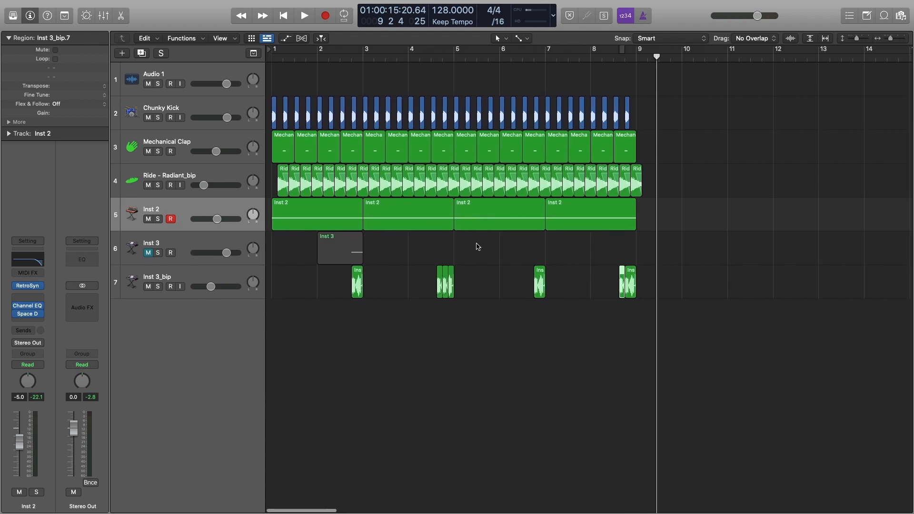
- Create one stereo Drum Kit Designer software instrument track below Inst 3_bip, and close the Musical Typing keyboard
{"action": "left_click", "coordinate": [196, 274]}
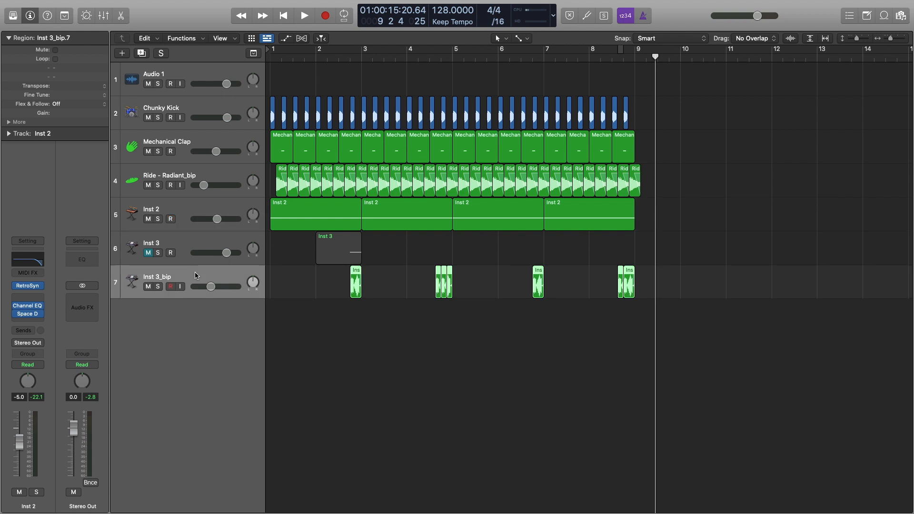
{"action": "left_click", "coordinate": [123, 55]}
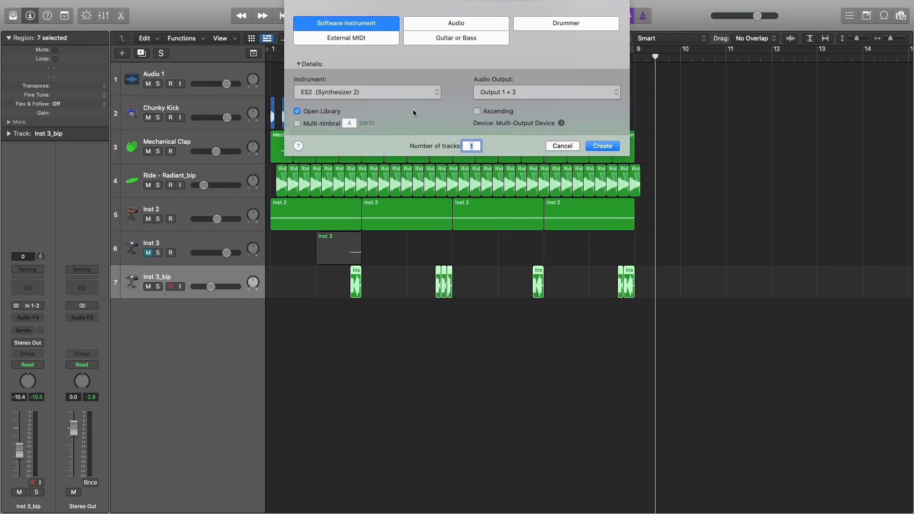
{"action": "left_click", "coordinate": [377, 88]}
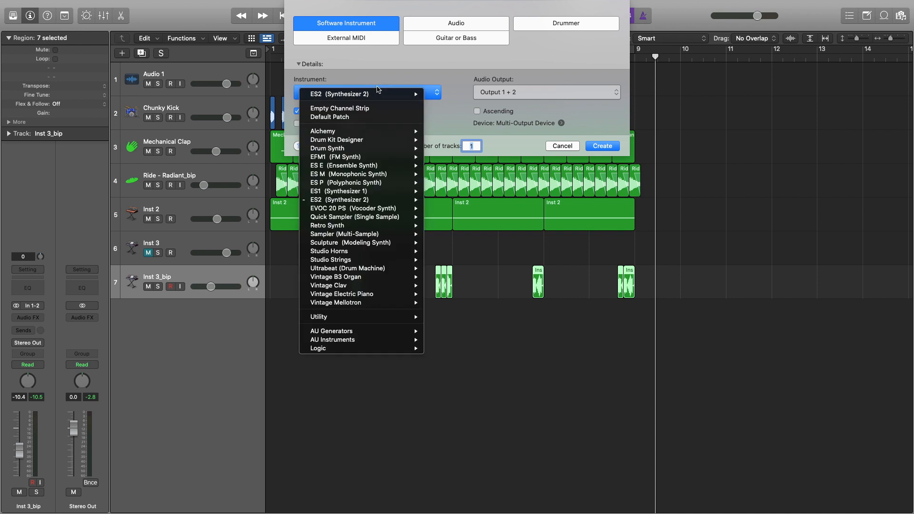
{"action": "mouse_move", "coordinate": [371, 144]}
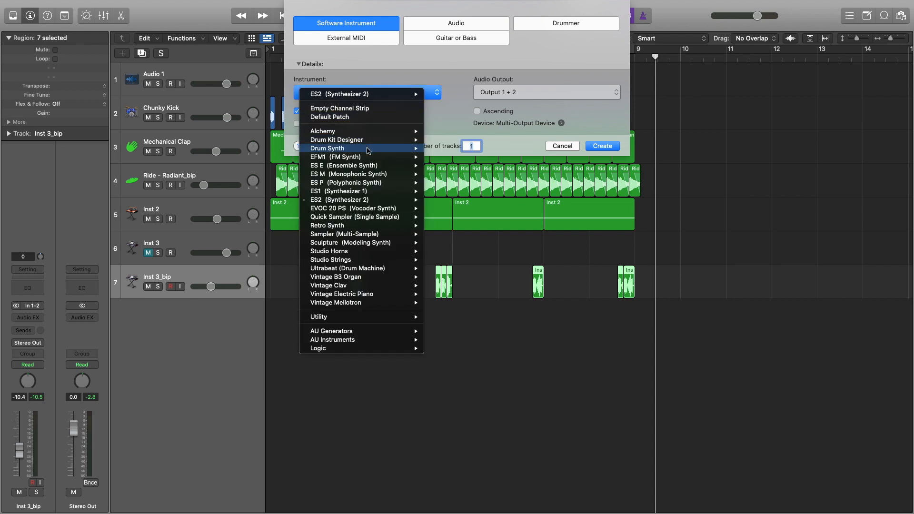
{"action": "mouse_move", "coordinate": [365, 152]}
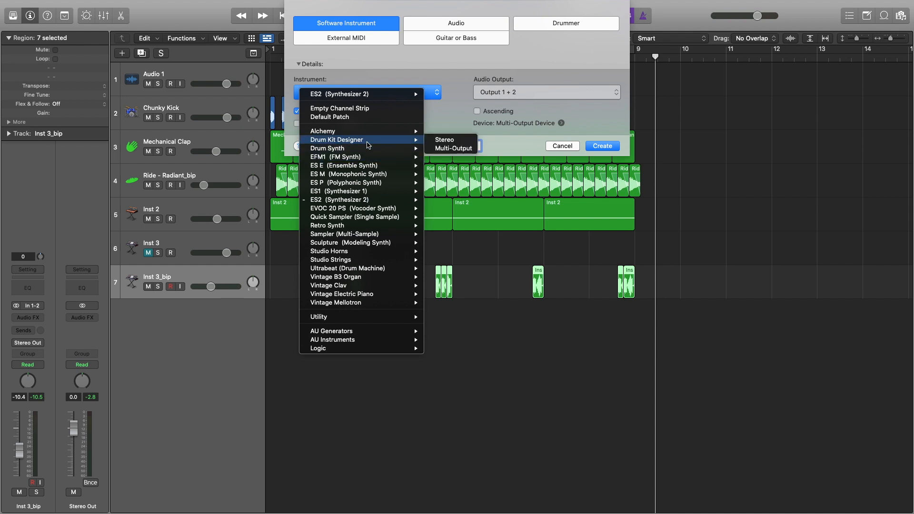
{"action": "left_click", "coordinate": [434, 142]}
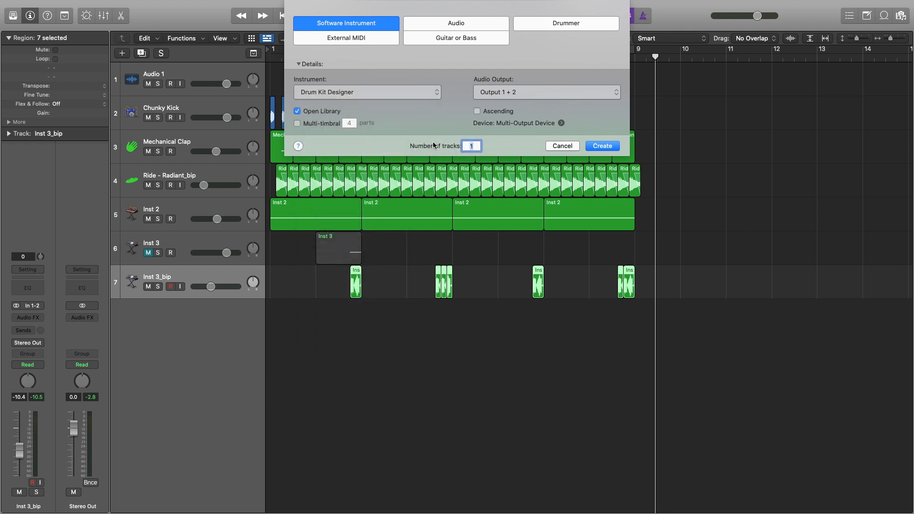
{"action": "left_click", "coordinate": [597, 142]}
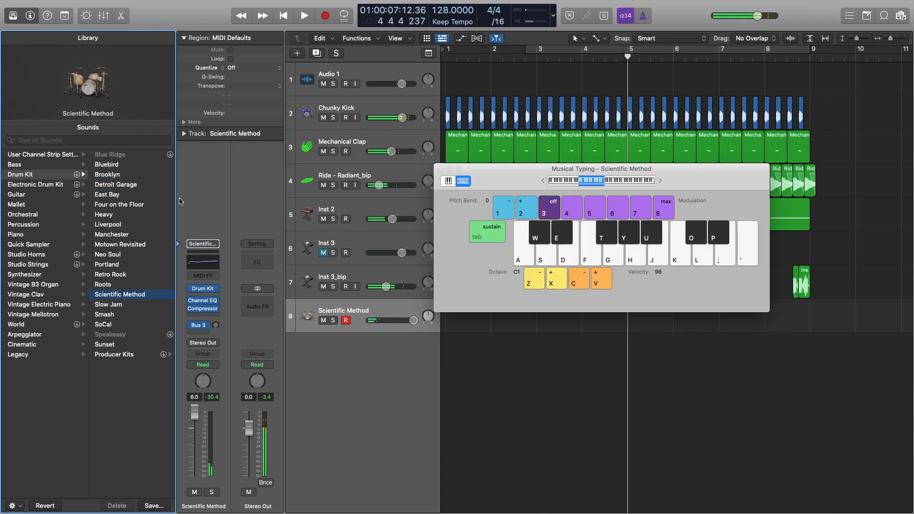
{"action": "left_click", "coordinate": [440, 169]}
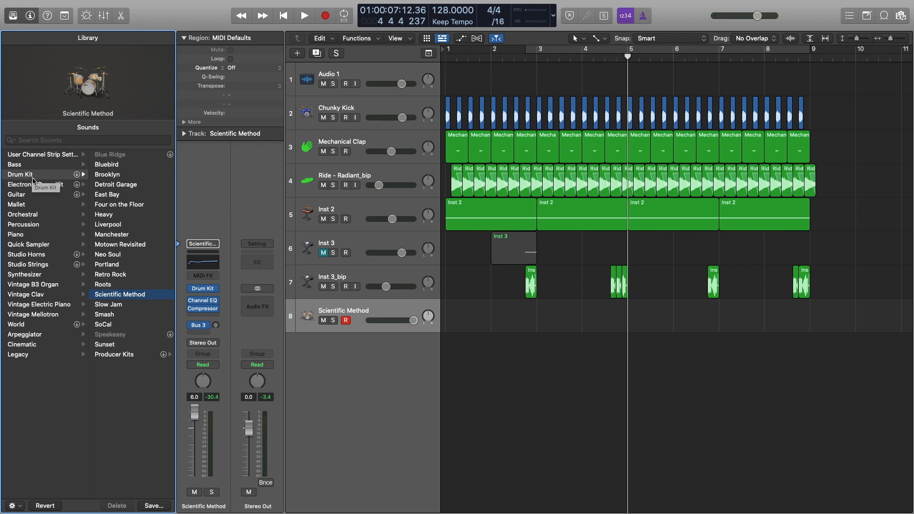
- Load the Jazz Kit patch from the Legacy GarageBand drum kits onto the new drum track
{"action": "left_click", "coordinate": [38, 360]}
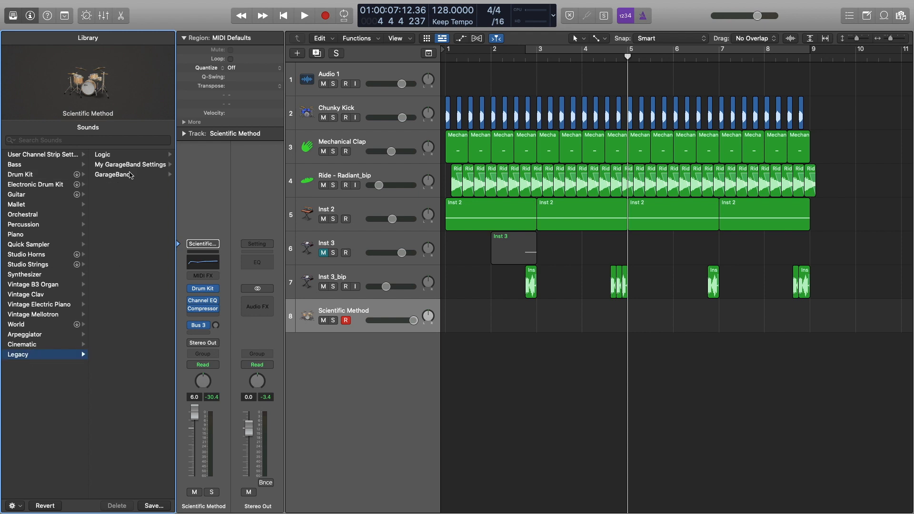
{"action": "left_click", "coordinate": [112, 174]}
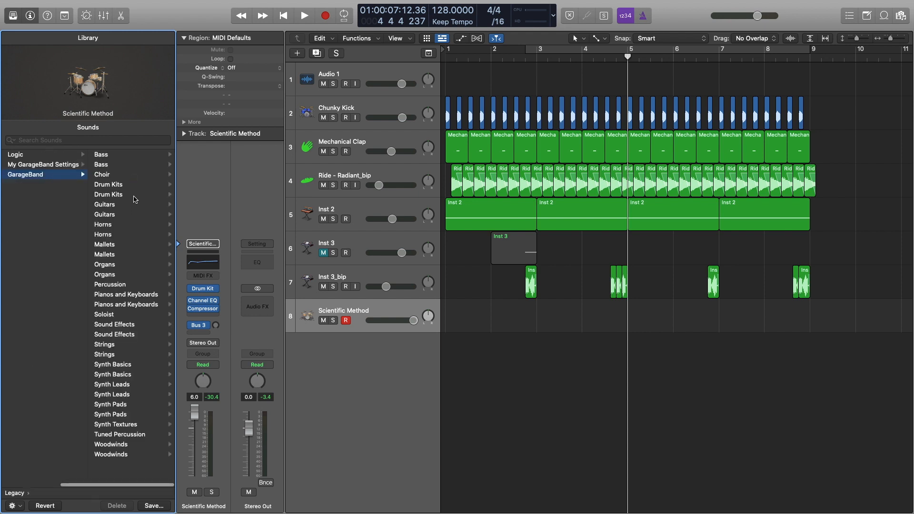
{"action": "left_click", "coordinate": [132, 185]}
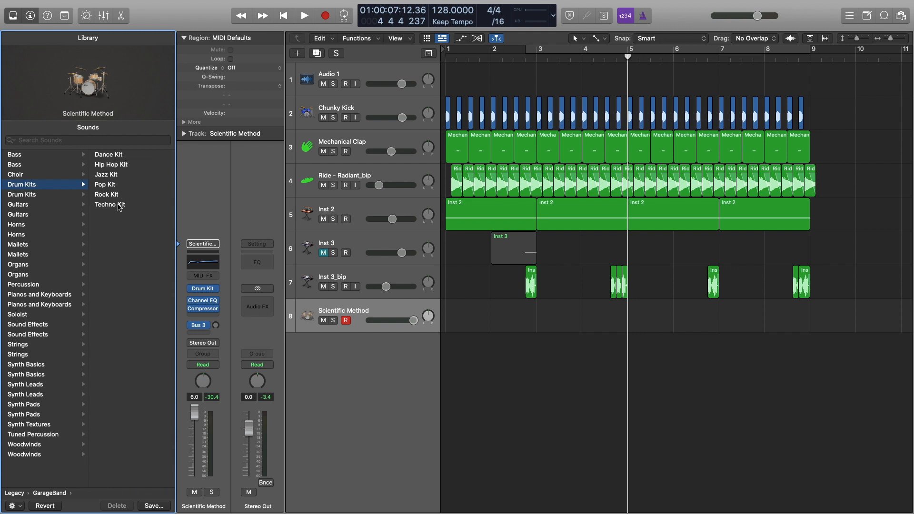
{"action": "left_click", "coordinate": [118, 176]}
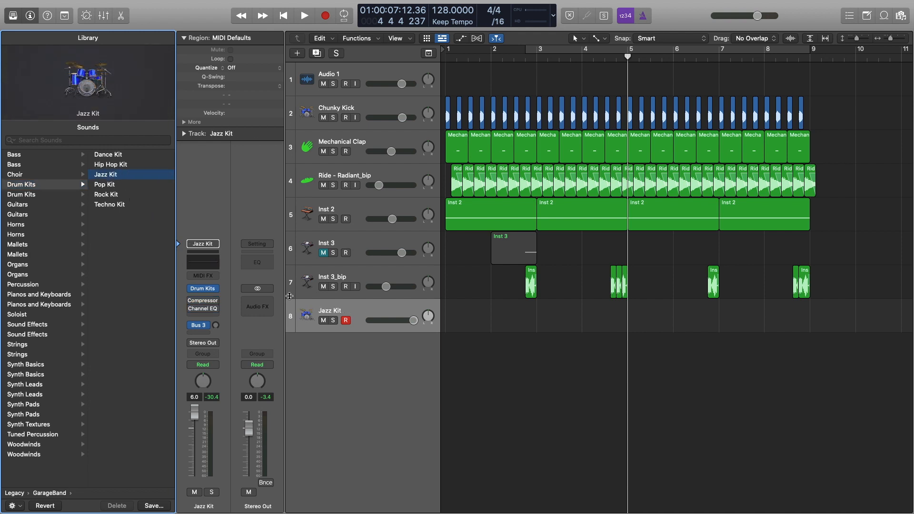
- Show the Musical Typing keyboard and audition several Jazz Kit drum sounds
{"action": "key", "text": "super+k"}
{"action": "key", "text": "a"}
{"action": "key", "text": "s"}
{"action": "key", "text": "d"}
{"action": "key", "text": "f"}
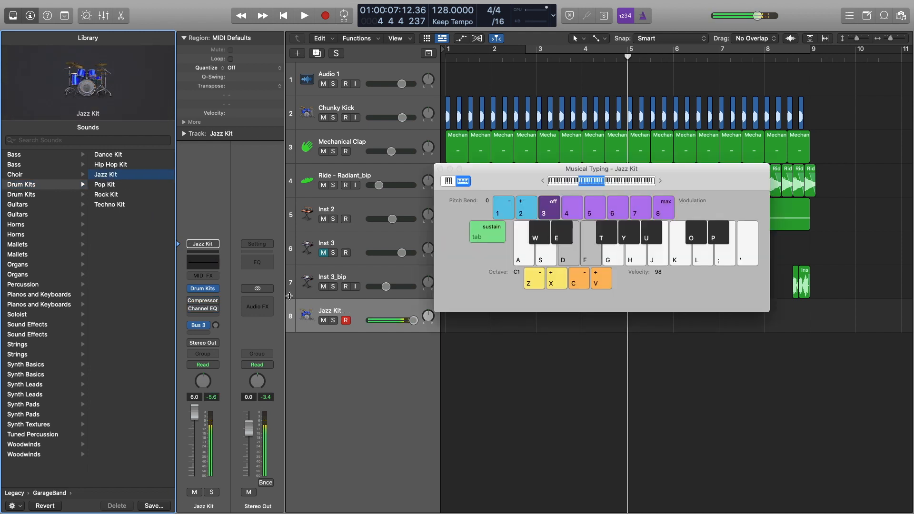
- Audition the Jazz Kit sounds octave by octave, raising the Musical Typing octave up to C6
{"action": "key", "text": "x"}
{"action": "key", "text": "a"}
{"action": "key", "text": "s"}
{"action": "key", "text": "d"}
{"action": "key", "text": "f"}
{"action": "key", "text": "x"}
{"action": "key", "text": "a"}
{"action": "key", "text": "s"}
{"action": "key", "text": "d"}
{"action": "key", "text": "f"}
{"action": "key", "text": "s"}
{"action": "key", "text": "d"}
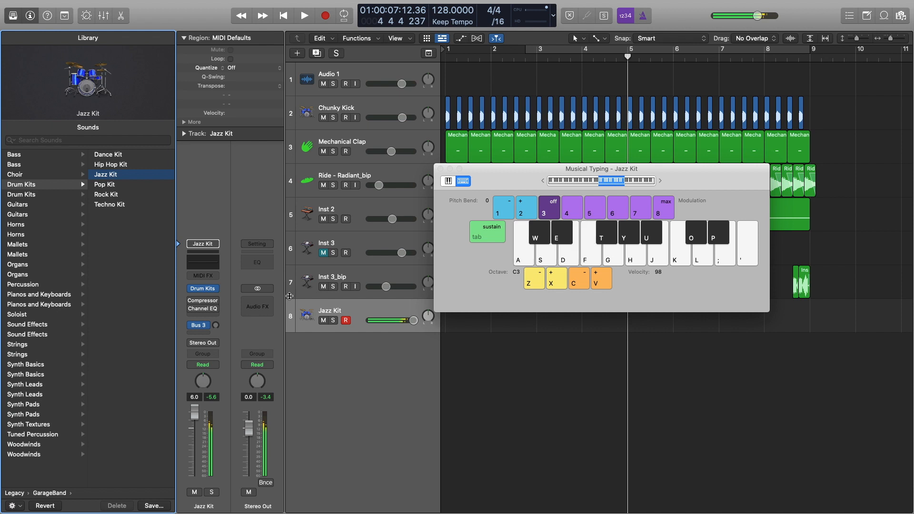
{"action": "key", "text": "x"}
{"action": "key", "text": "s"}
{"action": "key", "text": "d"}
{"action": "key", "text": "h"}
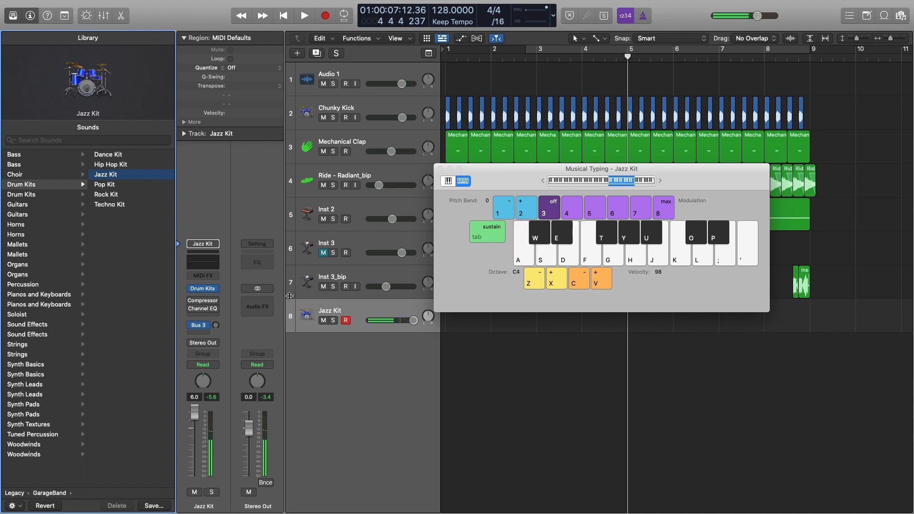
{"action": "key", "text": "x"}
{"action": "key", "text": "s"}
{"action": "key", "text": "g"}
{"action": "key", "text": "h"}
{"action": "key", "text": "x"}
{"action": "key", "text": "s"}
{"action": "key", "text": "d"}
{"action": "key", "text": "f"}
{"action": "key", "text": "g"}
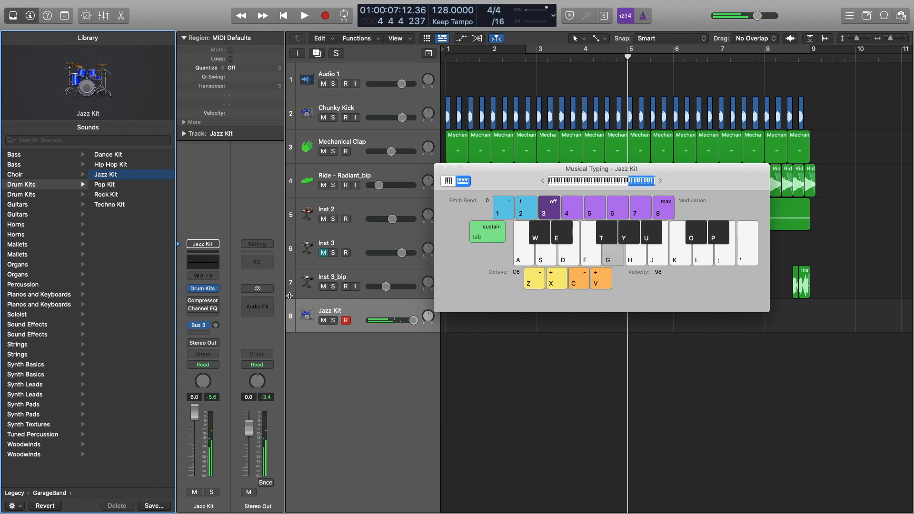
- Lower the Musical Typing octave to C4 and audition the Jazz Kit sounds on its keys
{"action": "key", "text": "a"}
{"action": "key", "text": "s"}
{"action": "key", "text": "z"}
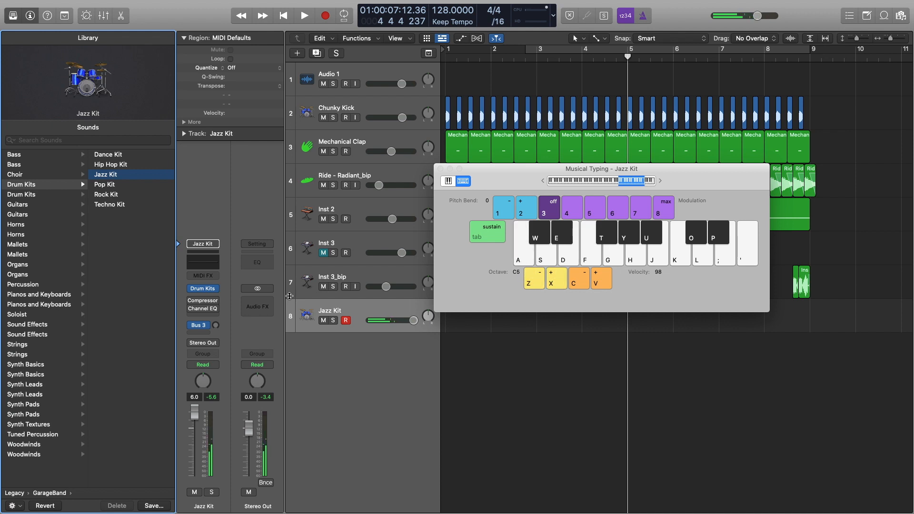
{"action": "key", "text": "z"}
{"action": "key", "text": "g"}
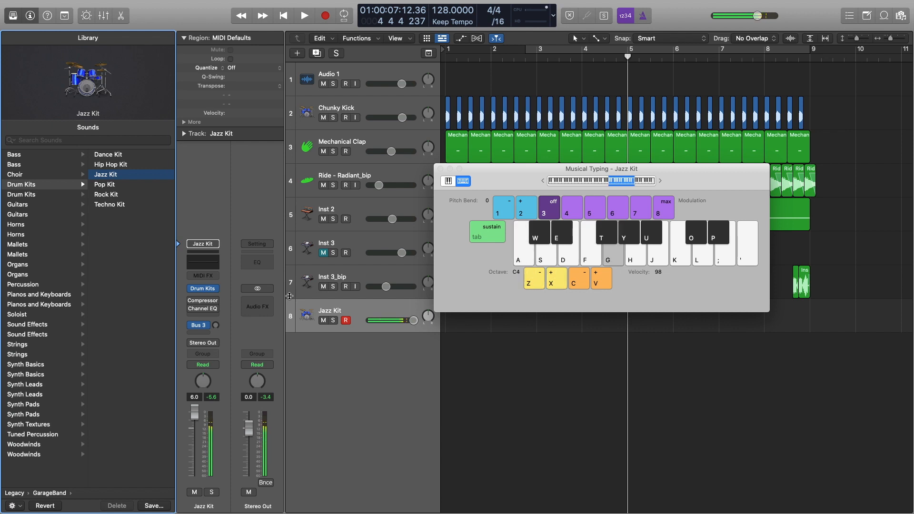
{"action": "key", "text": "g"}
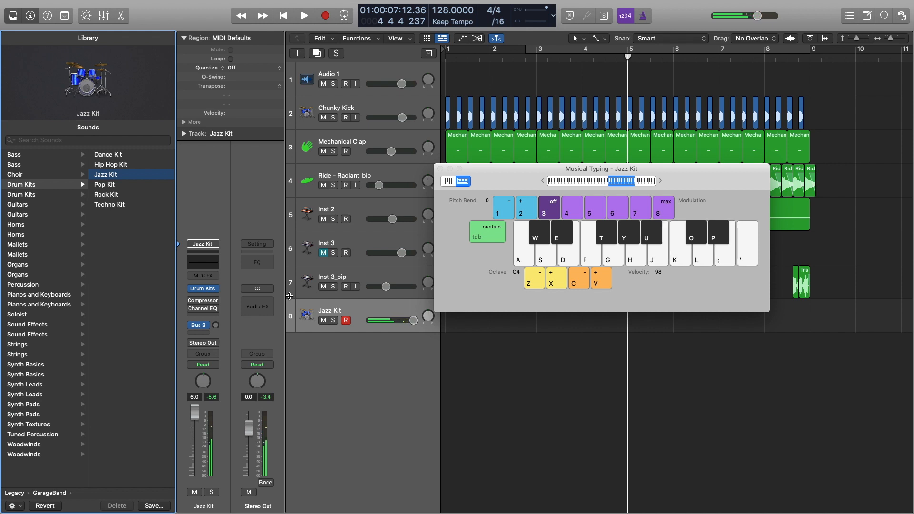
{"action": "key", "text": "semicolon"}
{"action": "key", "text": "apostrophe"}
{"action": "key", "text": "apostrophe"}
{"action": "key", "text": "p"}
{"action": "key", "text": "p"}
{"action": "key", "text": "p"}
- Play the arrangement from the start while trying the E5 drum sound along with it, and stop playback in bar 4
{"action": "key", "text": "Return"}
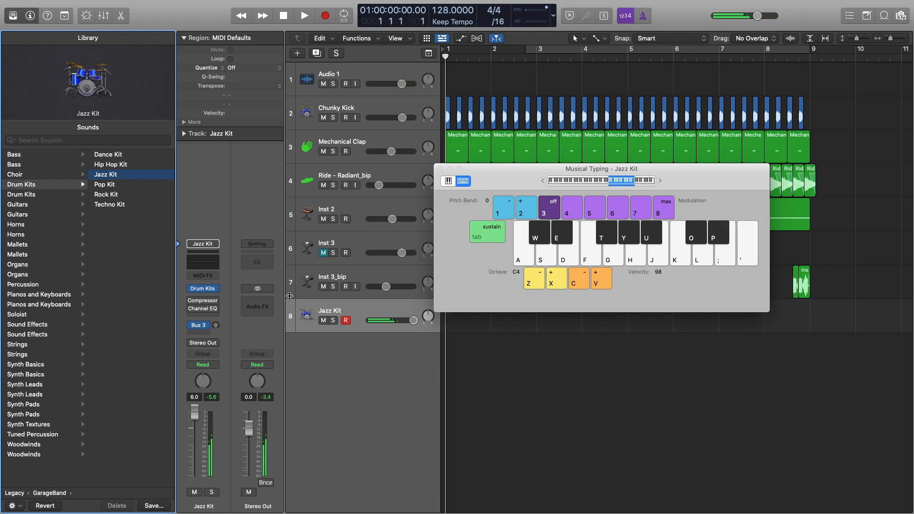
{"action": "key", "text": "space"}
{"action": "key", "text": "p"}
{"action": "key", "text": "p"}
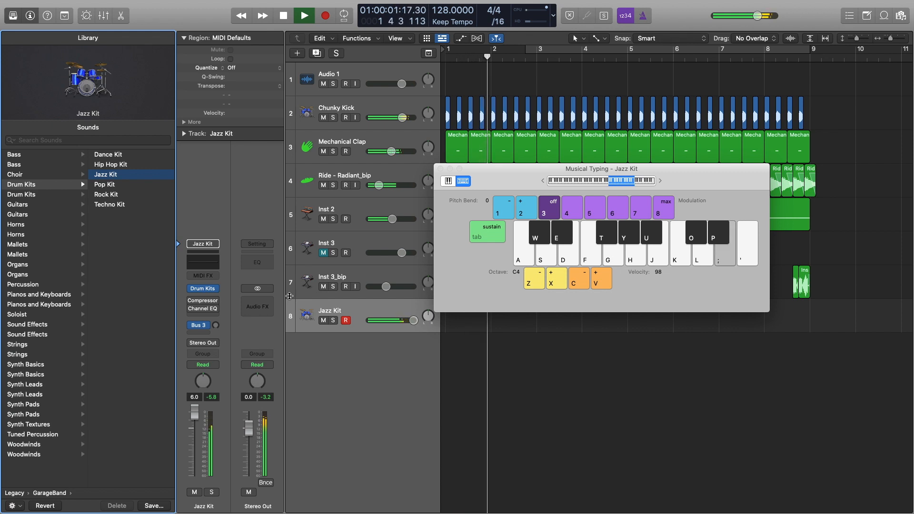
{"action": "key", "text": "p"}
{"action": "key", "text": "p"}
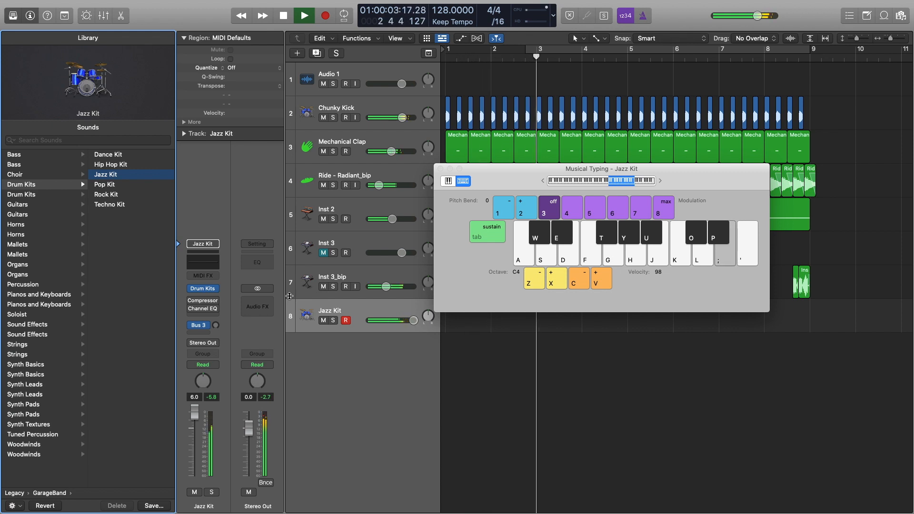
{"action": "key", "text": "p"}
{"action": "key", "text": "p"}
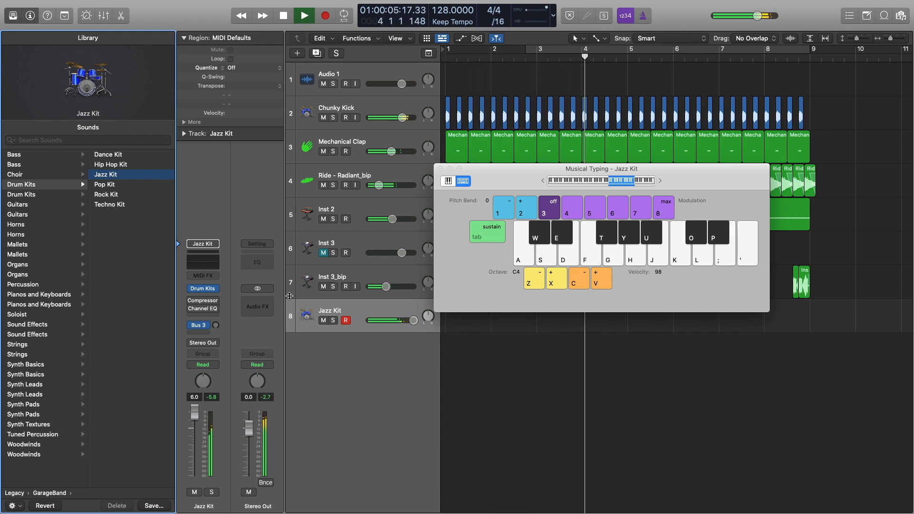
{"action": "key", "text": "space"}
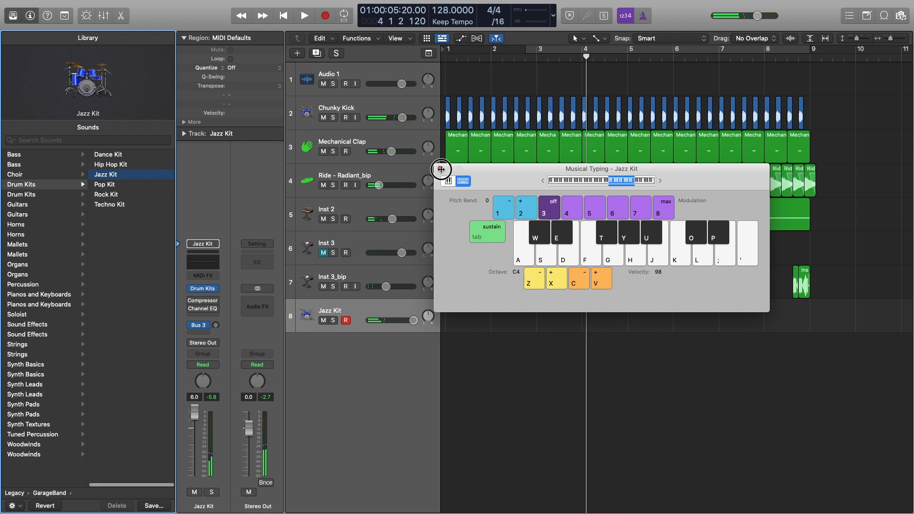
- Close Musical Typing, create an empty MIDI region in bar 1 of the Jazz Kit track, and open it in the Piano Roll
{"action": "left_click", "coordinate": [440, 168]}
{"action": "right_click", "coordinate": [458, 318]}
{"action": "left_click", "coordinate": [467, 318]}
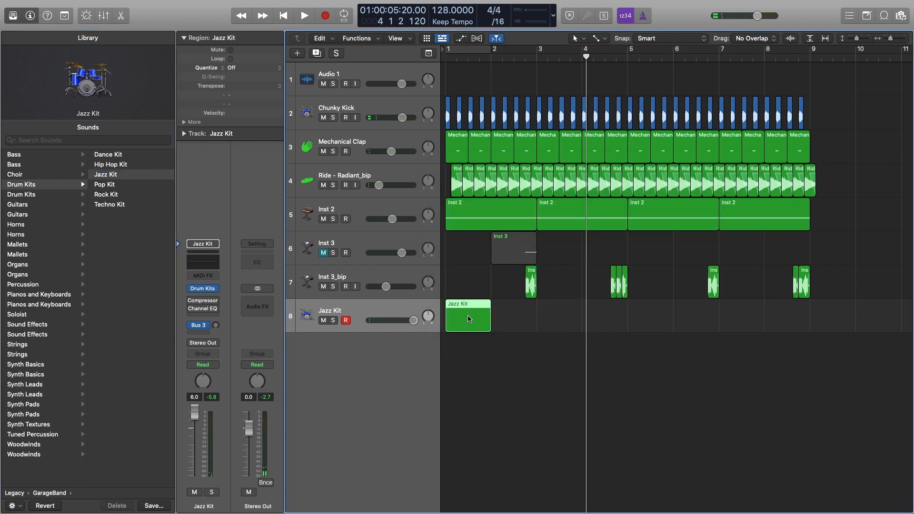
{"action": "double_click", "coordinate": [467, 315]}
{"action": "key", "text": "super+Right"}
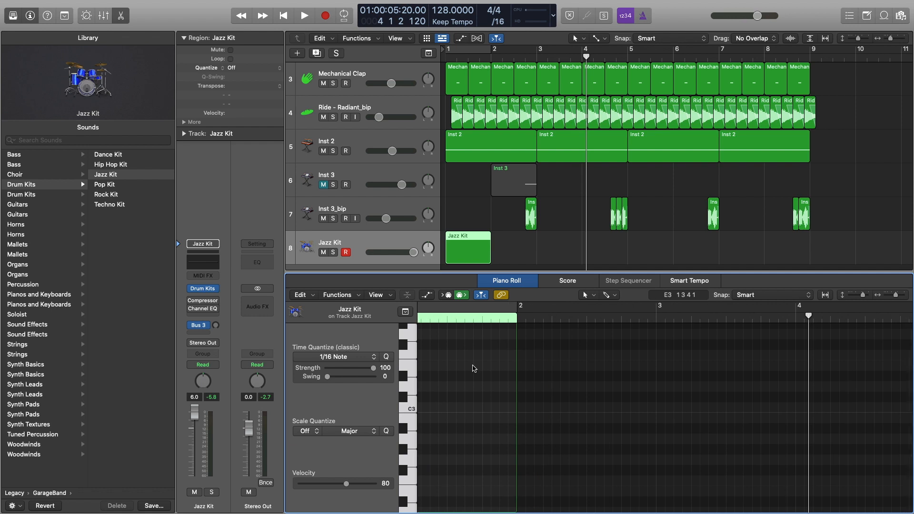
- Check with Musical Typing at octaves C4 and C5 which note triggers the chosen drum sound, and close the keyboard
{"action": "key", "text": "super+k"}
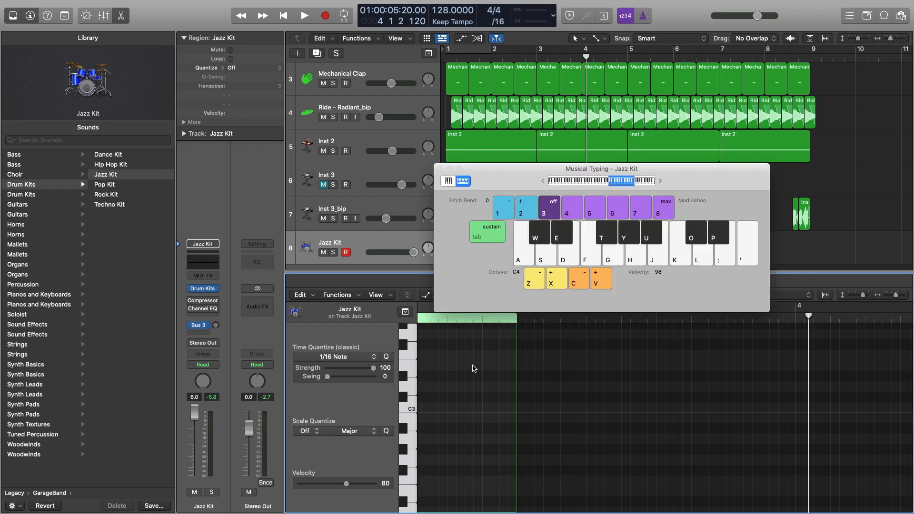
{"action": "key", "text": "semicolon"}
{"action": "key", "text": "semicolon"}
{"action": "key", "text": "x"}
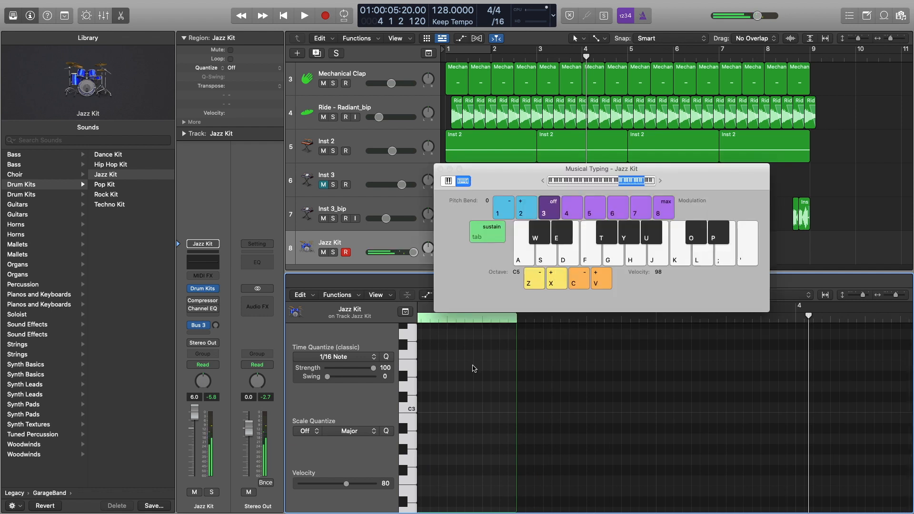
{"action": "key", "text": "d"}
{"action": "key", "text": "d"}
{"action": "left_click", "coordinate": [440, 168]}
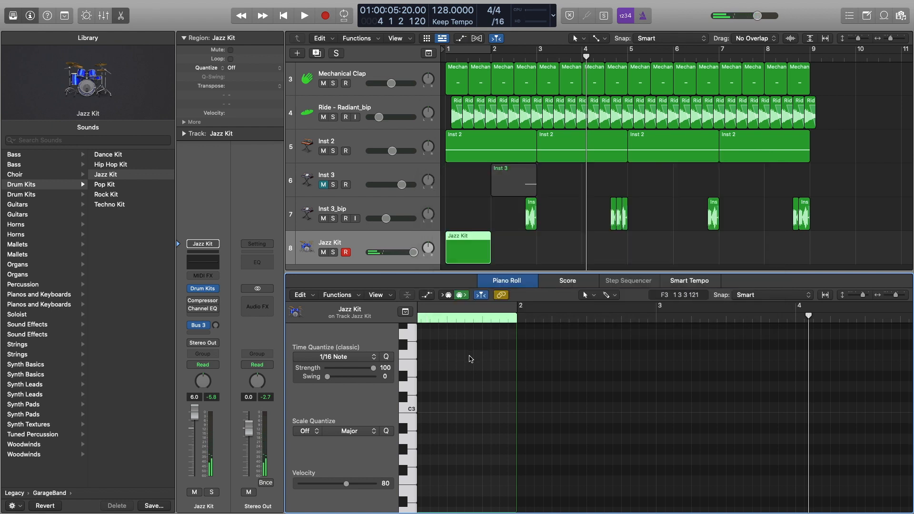
- Add two E5 notes with length 0 0 2 0 to the Jazz Kit region, at positions 1 3 3 and 1 4 3
{"action": "scroll", "coordinate": [469, 357], "scroll_direction": "up", "scroll_amount": 2}
{"action": "scroll", "coordinate": [467, 361], "scroll_direction": "up", "scroll_amount": 3}
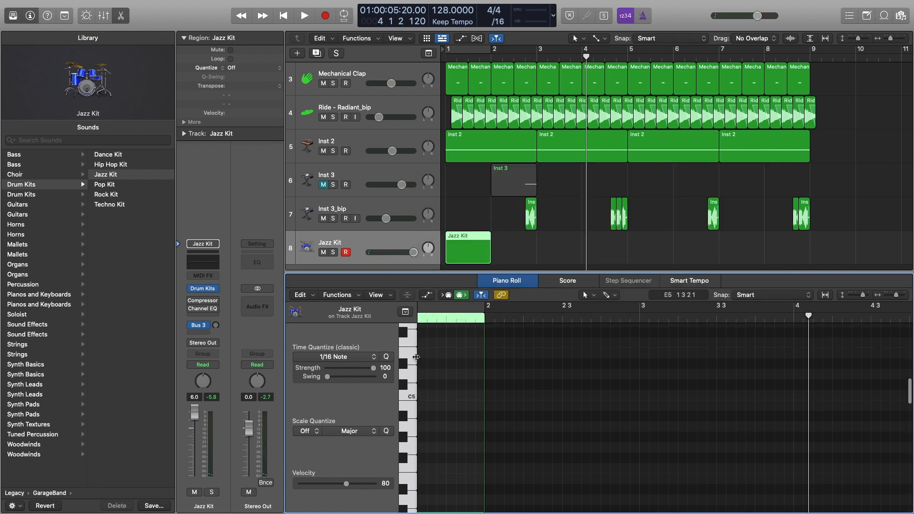
{"action": "left_click", "coordinate": [406, 357]}
{"action": "left_click", "coordinate": [406, 357]}
{"action": "scroll", "coordinate": [471, 361], "scroll_direction": "left", "scroll_amount": 4}
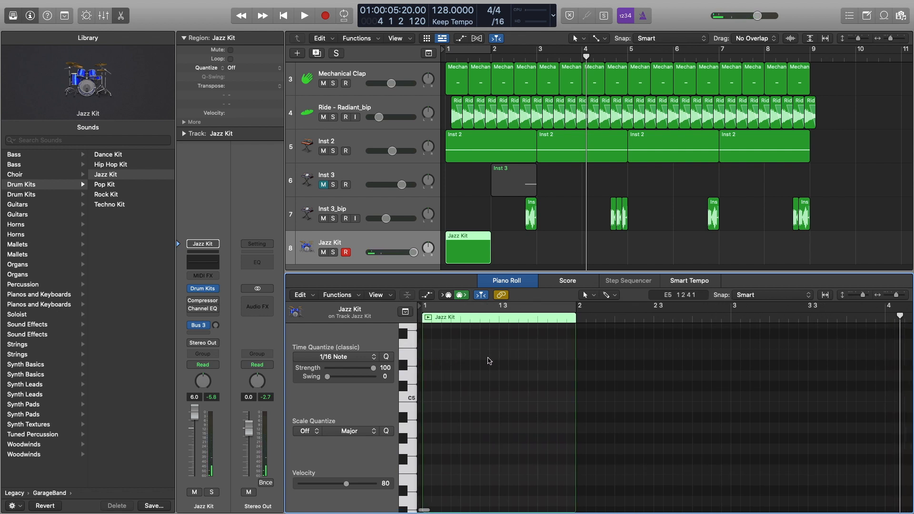
{"action": "double_click", "coordinate": [523, 356]}
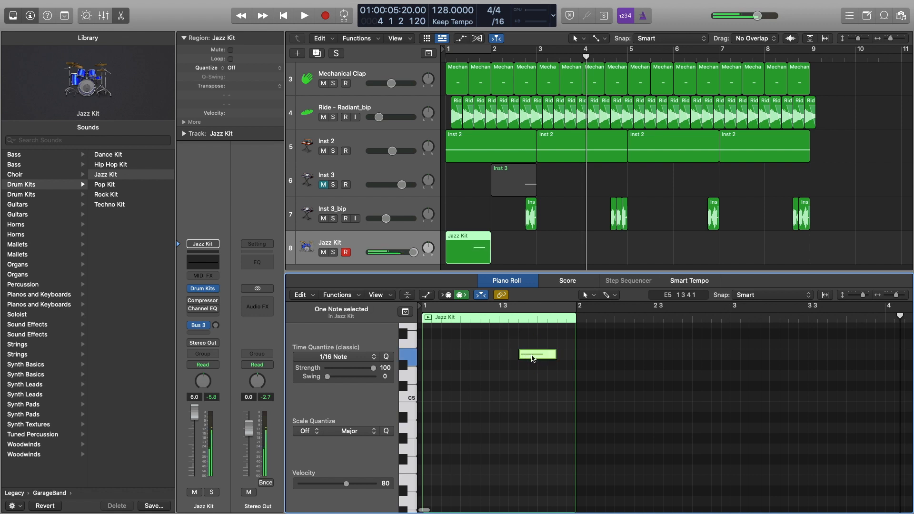
{"action": "mouse_move", "coordinate": [554, 357]}
{"action": "left_mouse_down"}
{"action": "mouse_move", "coordinate": [527, 357]}
{"action": "mouse_move", "coordinate": [566, 357]}
{"action": "left_mouse_up"}
- Set the velocity of both E5 notes to 116 and play the arrangement
{"action": "left_click_drag", "start_coordinate": [565, 338], "coordinate": [504, 379]}
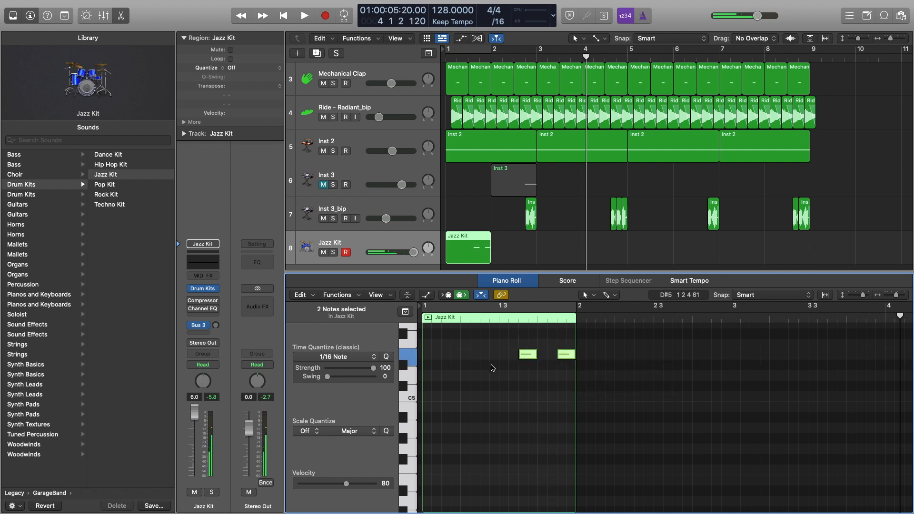
{"action": "left_click_drag", "start_coordinate": [346, 483], "coordinate": [367, 484]}
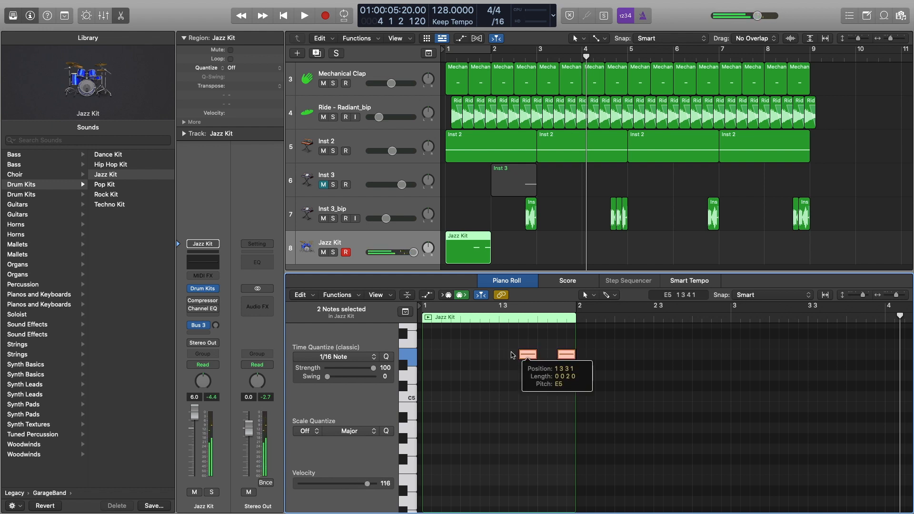
{"action": "key", "text": "space"}
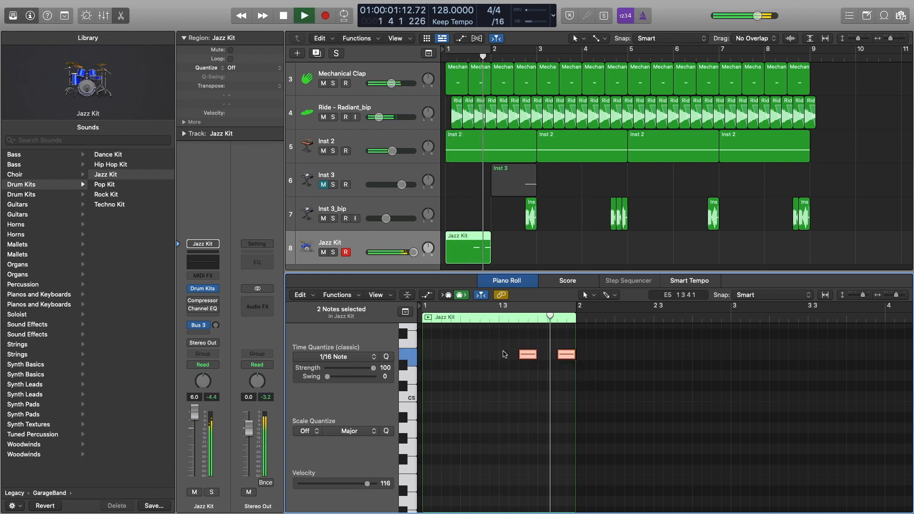
- Copy the Jazz Kit region to bars 3, 5 and 7, and stop playback
{"action": "left_click", "coordinate": [471, 252]}
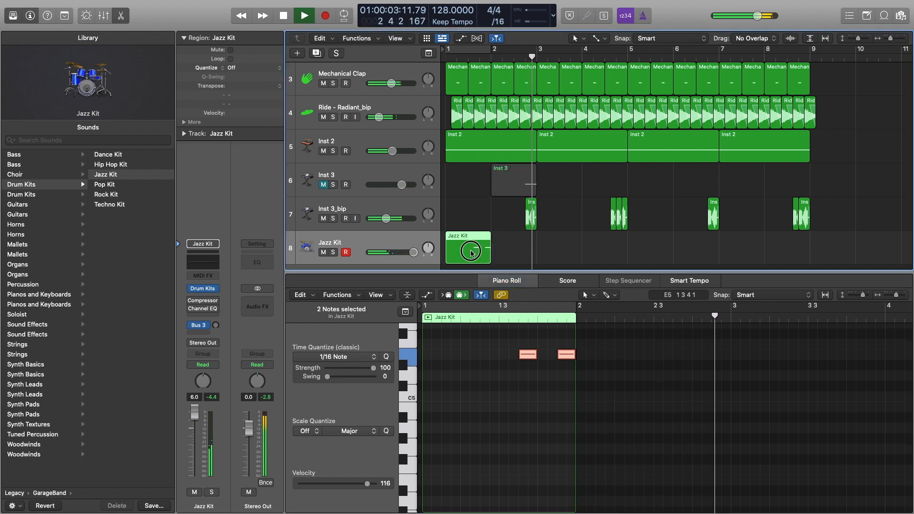
{"action": "left_click_drag", "start_coordinate": [471, 252], "coordinate": [563, 252]}
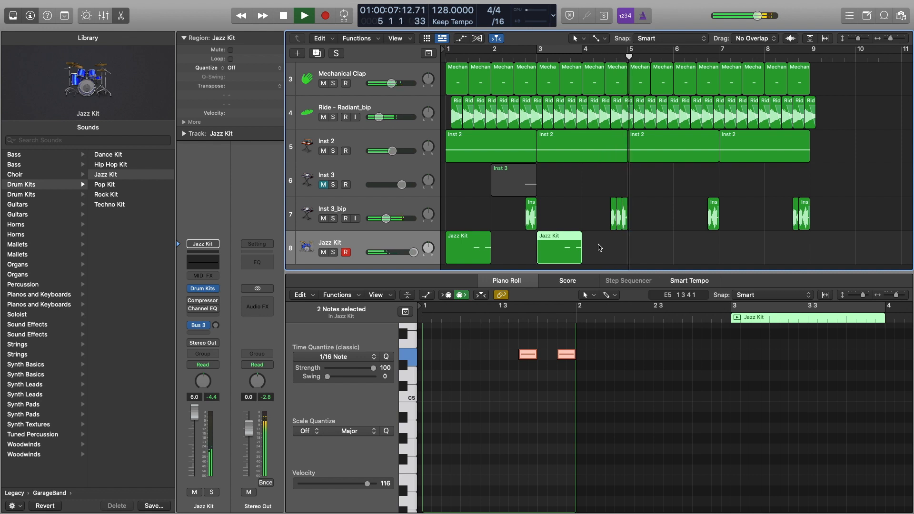
{"action": "left_click", "coordinate": [471, 247], "text": "shift"}
{"action": "left_click_drag", "start_coordinate": [471, 247], "coordinate": [650, 247]}
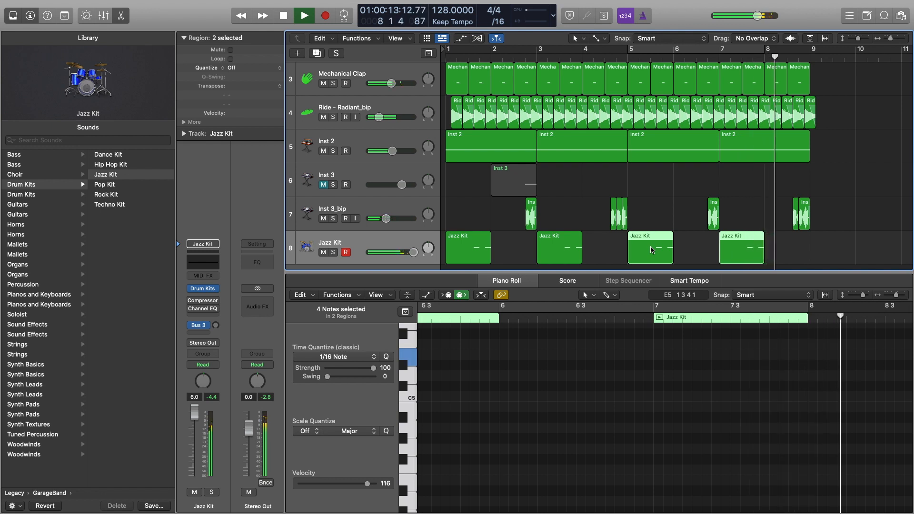
{"action": "key", "text": "space"}
- Show the Musical Typing keyboard, lower it to octave C4, and audition the Jazz Kit sounds on its lower keys
{"action": "scroll", "coordinate": [480, 250], "scroll_direction": "down", "scroll_amount": 2}
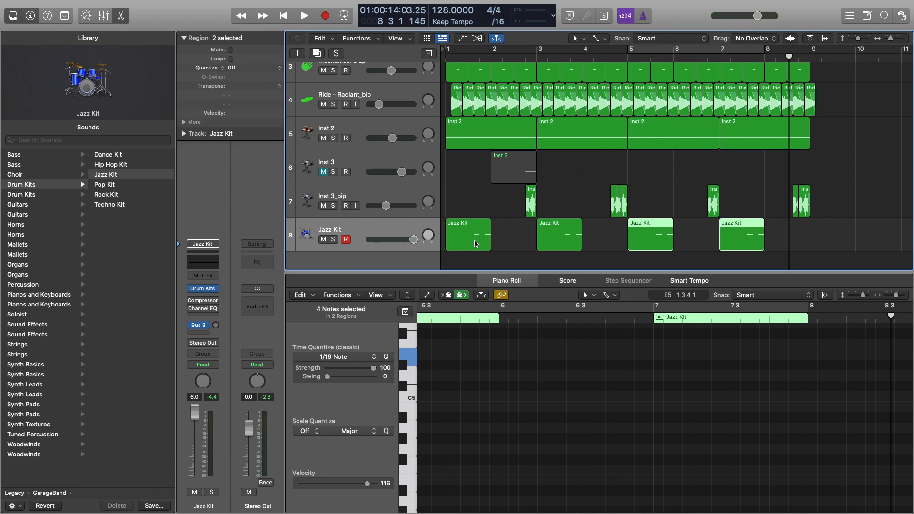
{"action": "key", "text": "super+k"}
{"action": "key", "text": "e"}
{"action": "key", "text": "z"}
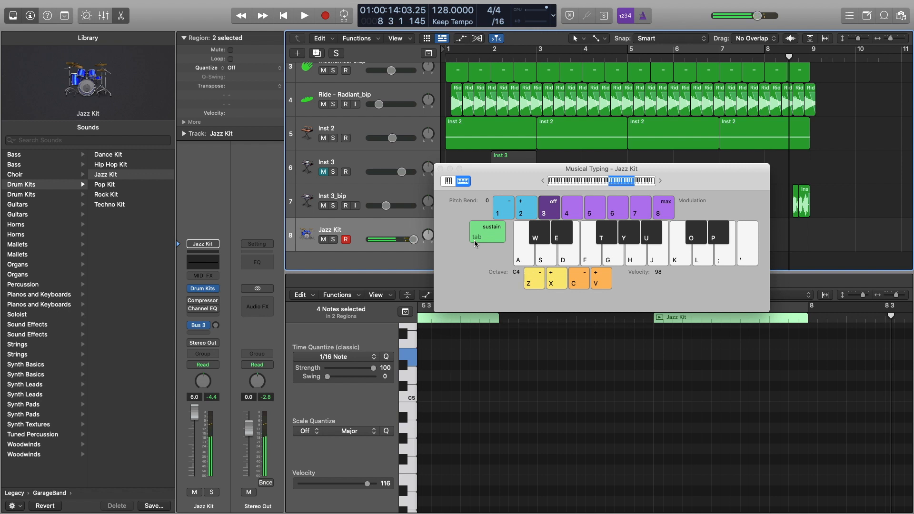
{"action": "key", "text": "d"}
{"action": "key", "text": "d"}
{"action": "key", "text": "f"}
{"action": "key", "text": "w"}
{"action": "key", "text": "e"}
{"action": "key", "text": "e"}
{"action": "key", "text": "e"}
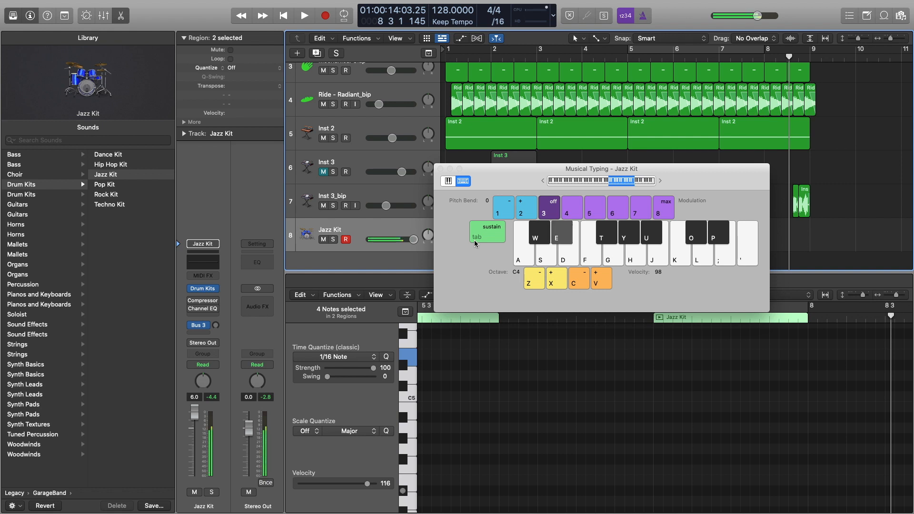
- Lower the Musical Typing octave to C3 and audition the Jazz Kit sounds from its upper keys downward
{"action": "key", "text": "z"}
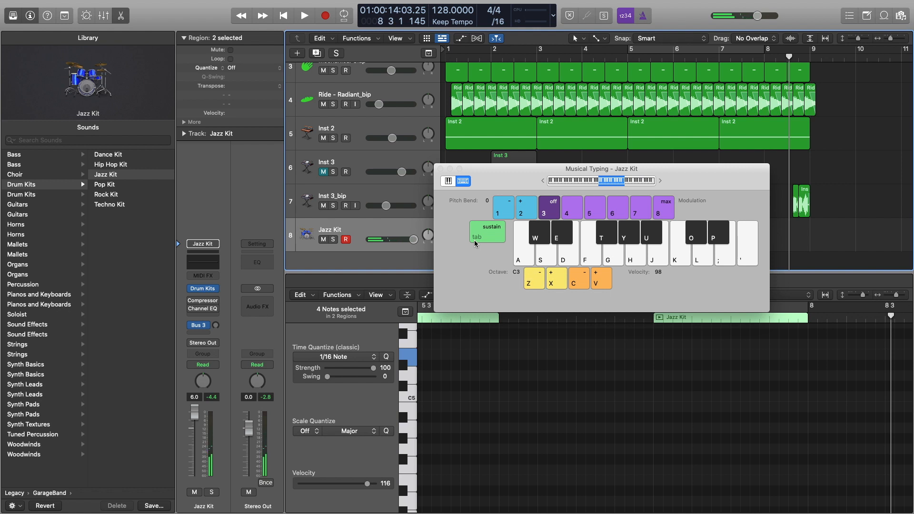
{"action": "key", "text": "o"}
{"action": "key", "text": "l"}
{"action": "key", "text": "k"}
{"action": "key", "text": "u"}
{"action": "key", "text": "u"}
{"action": "key", "text": "j"}
{"action": "key", "text": "g"}
{"action": "key", "text": "h"}
{"action": "key", "text": "g"}
- Play the arrangement from the start, try an F#3 drum sound along with it, and stop playback in bar 7
{"action": "key", "text": "Return"}
{"action": "key", "text": "space"}
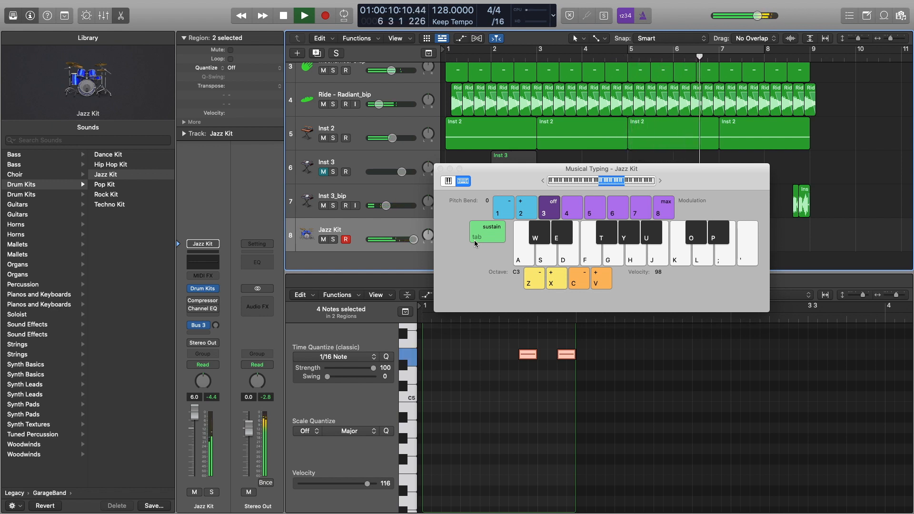
{"action": "key", "text": "t"}
{"action": "key", "text": "space"}
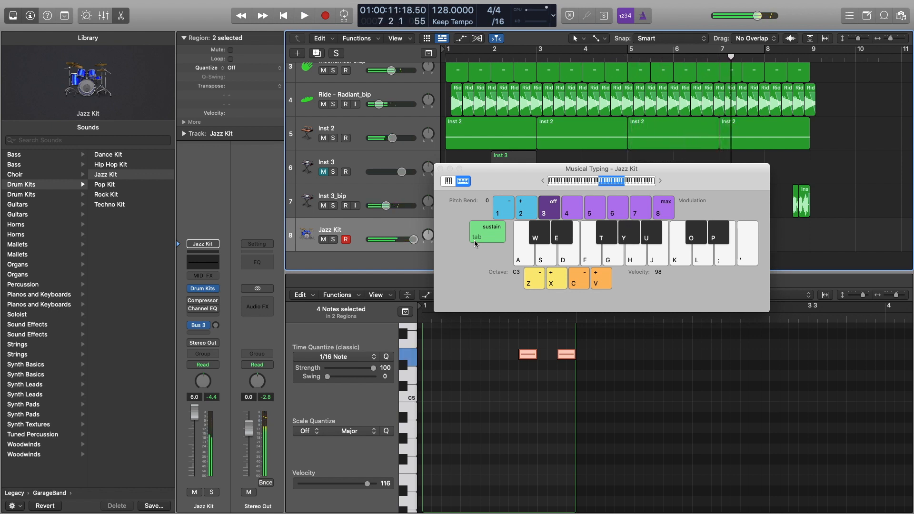
- Audition more Jazz Kit sounds at octave C3, comparing the D#4 and F4 sounds
{"action": "key", "text": "t"}
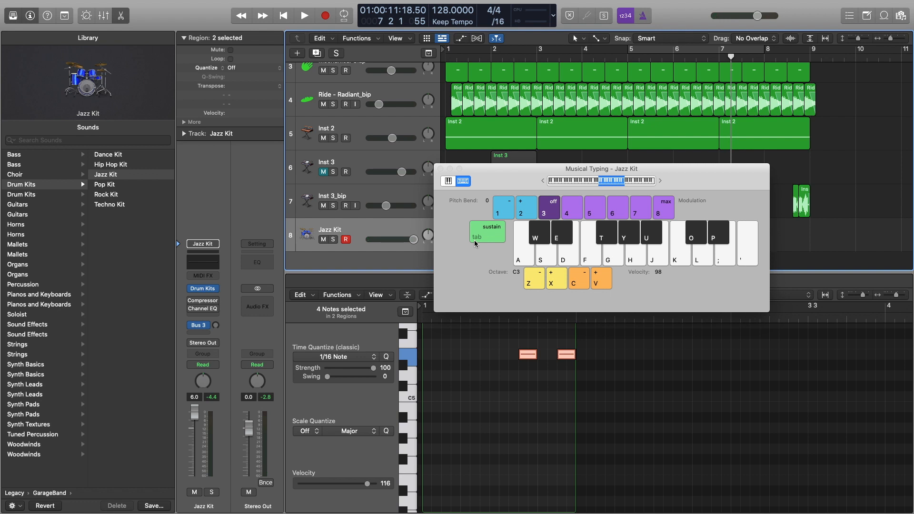
{"action": "key", "text": "g"}
{"action": "key", "text": "y"}
{"action": "key", "text": "h"}
{"action": "key", "text": "u"}
{"action": "key", "text": "j"}
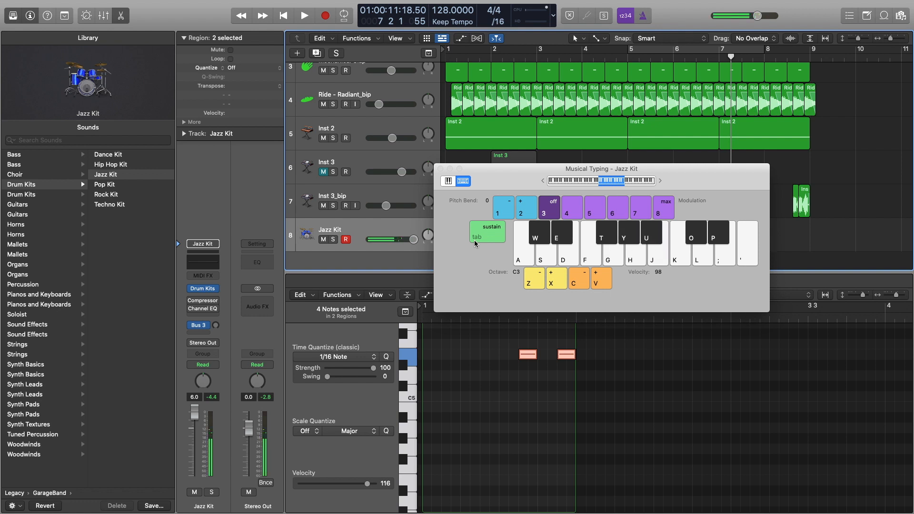
{"action": "key", "text": "p"}
{"action": "key", "text": "p"}
{"action": "key", "text": "p"}
{"action": "key", "text": "s"}
{"action": "key", "text": "a"}
{"action": "key", "text": "p"}
{"action": "key", "text": "apostrophe"}
{"action": "key", "text": "apostrophe"}
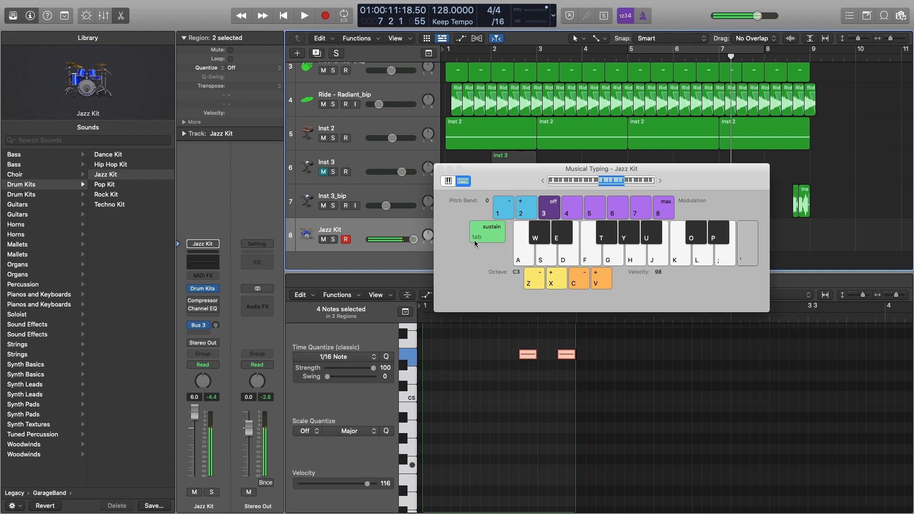
{"action": "key", "text": "p"}
{"action": "key", "text": "apostrophe"}
{"action": "key", "text": "apostrophe"}
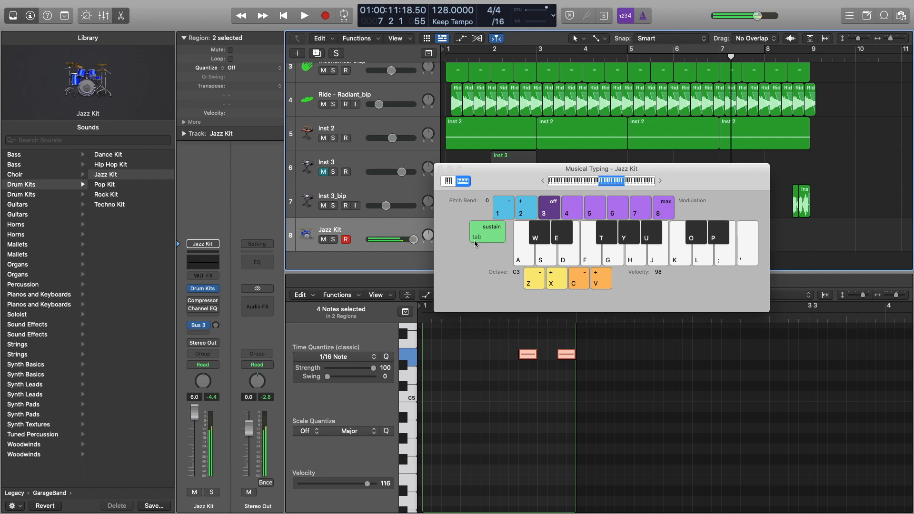
- Audition the D#4 Jazz Kit sound and play the arrangement from the start up to bar 5
{"action": "key", "text": "p"}
{"action": "key", "text": "Return"}
{"action": "key", "text": "space"}
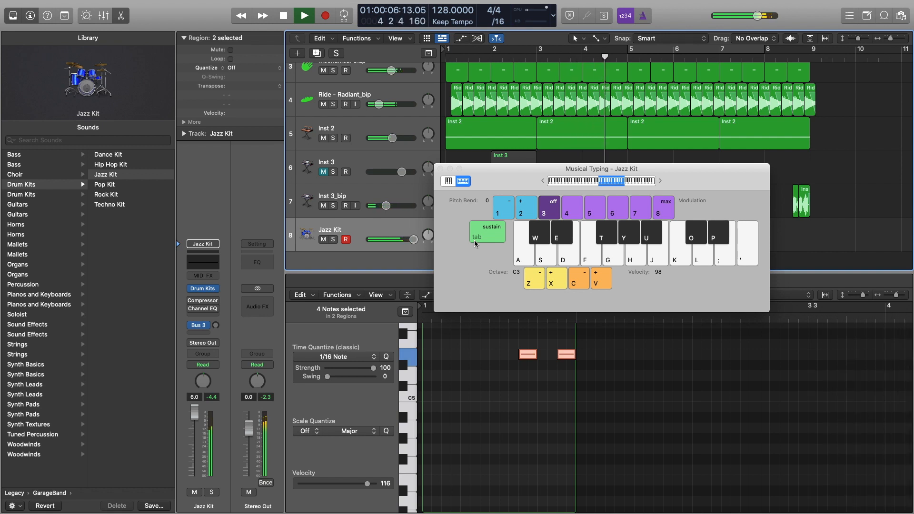
{"action": "key", "text": "space"}
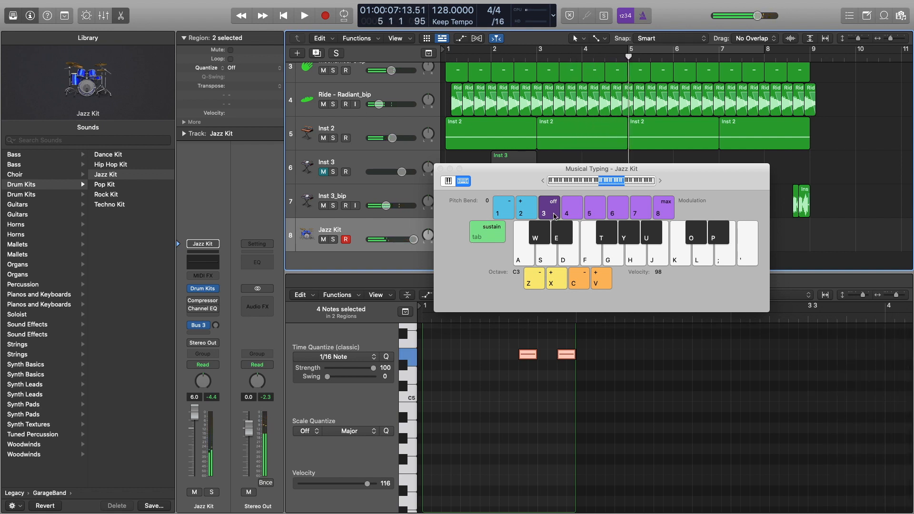
- Audition the D#4 Jazz Kit sound a few more times and close the Musical Typing keyboard
{"action": "key", "text": "p"}
{"action": "key", "text": "p"}
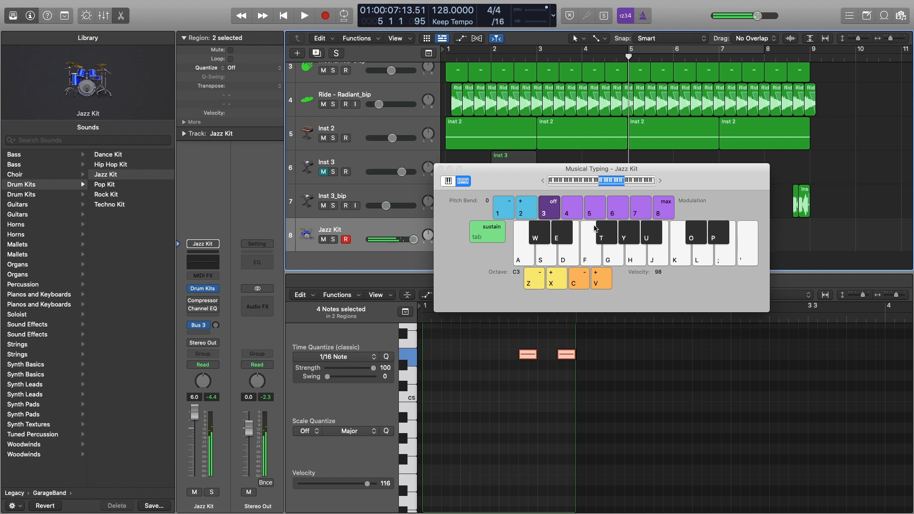
{"action": "key", "text": "p"}
{"action": "left_click", "coordinate": [440, 169]}
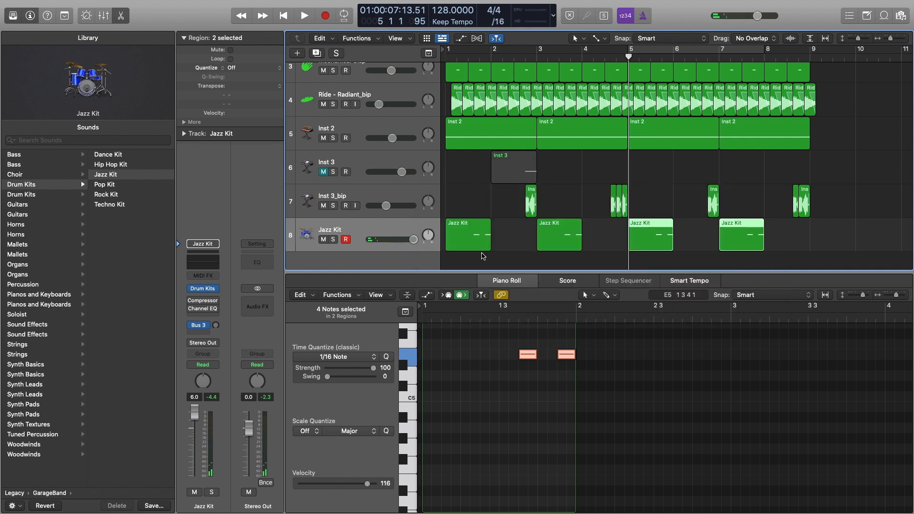
- Extend the first Jazz Kit region to end at bar 3 and place the playhead at bar 2
{"action": "left_click", "coordinate": [468, 261]}
{"action": "left_click_drag", "start_coordinate": [488, 248], "coordinate": [537, 240]}
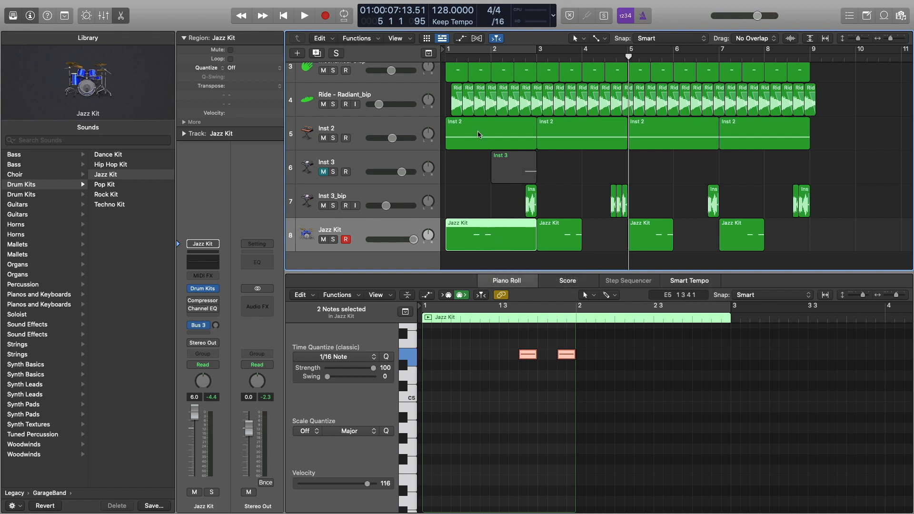
{"action": "left_click", "coordinate": [482, 56]}
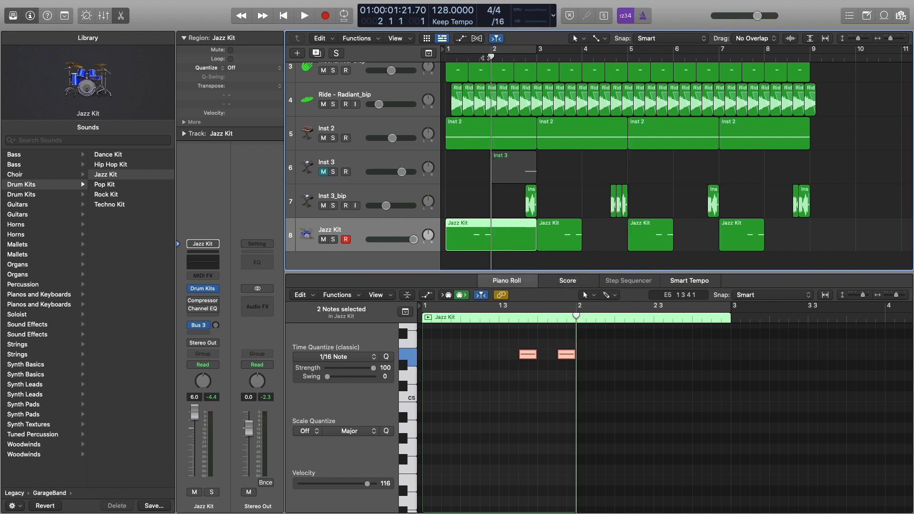
- Audition the D#4 key in the Piano Roll and play the soloed Jazz Kit track from bar 2
{"action": "left_click", "coordinate": [409, 490]}
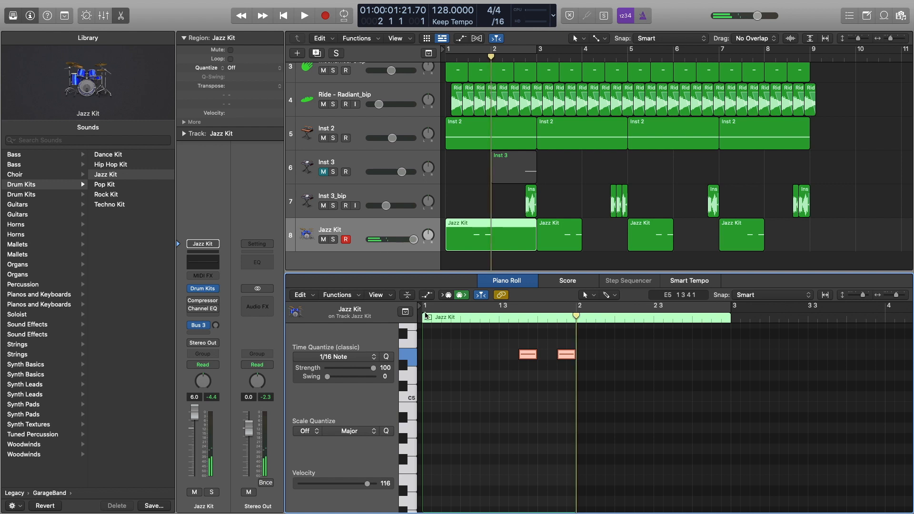
{"action": "key", "text": "s"}
{"action": "left_click", "coordinate": [425, 313]}
{"action": "key", "text": "space"}
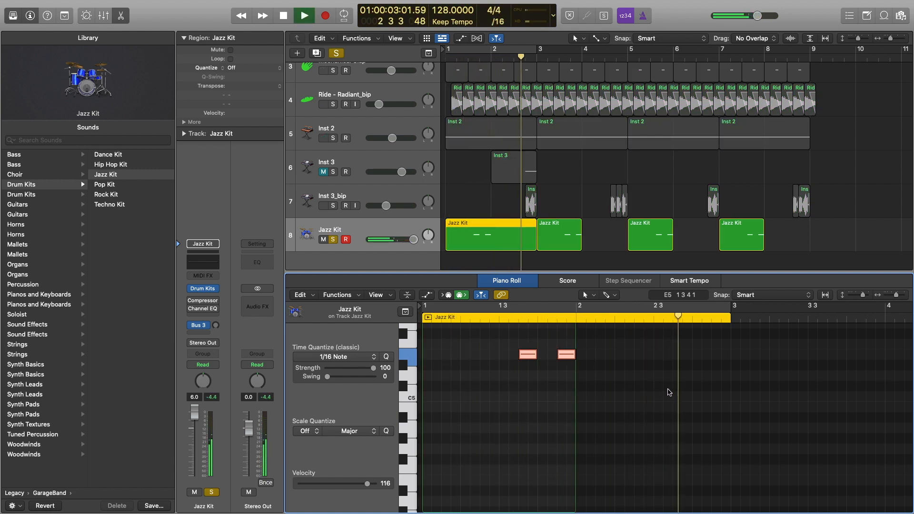
{"action": "key", "text": "space"}
- Add a note in the second half of beat 3 of bar 2 in the first Jazz Kit region, and play from the start
{"action": "left_click", "coordinate": [673, 439], "text": "super"}
{"action": "mouse_move", "coordinate": [678, 439]}
{"action": "left_mouse_down"}
{"action": "mouse_move", "coordinate": [676, 463]}
{"action": "mouse_move", "coordinate": [676, 436]}
{"action": "mouse_move", "coordinate": [684, 439]}
{"action": "left_mouse_up"}
{"action": "key", "text": "Return"}
{"action": "key", "text": "space"}
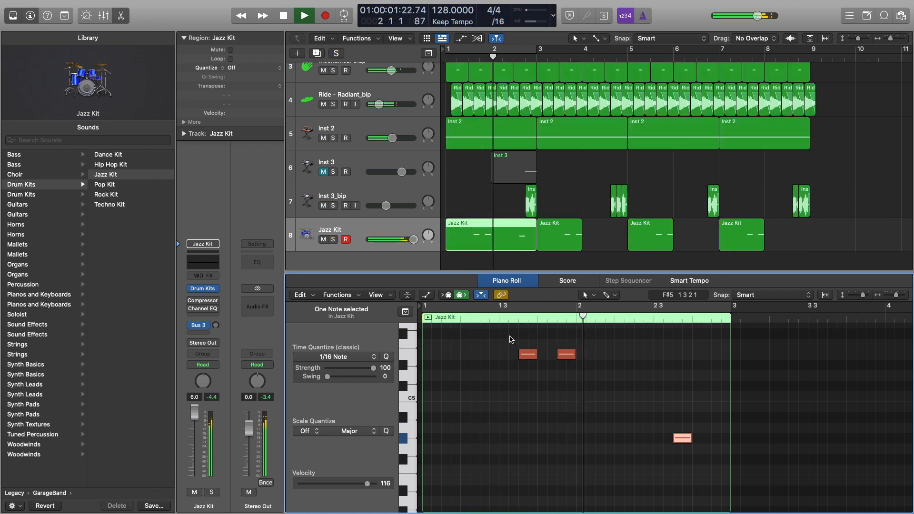
{"action": "key", "text": "space"}
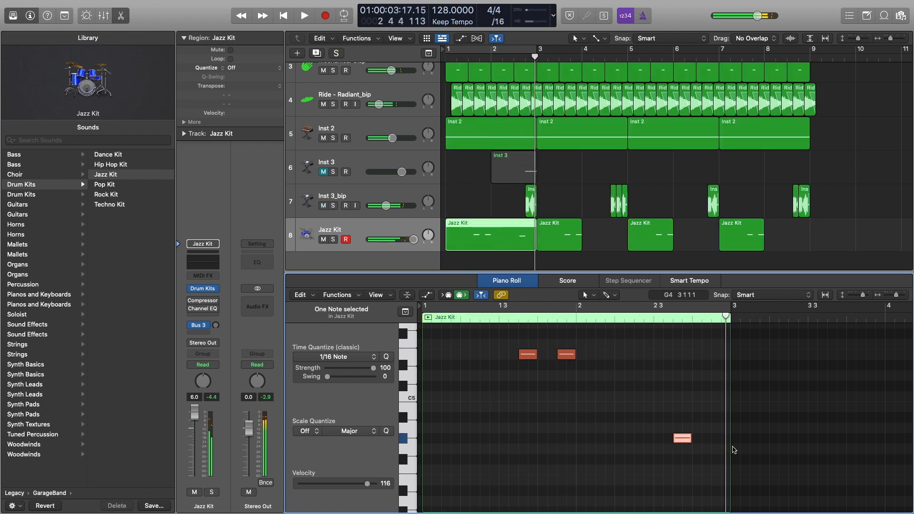
- Move the new bar 2 note down to D#4 and play the arrangement from the start into bar 4
{"action": "left_click_drag", "start_coordinate": [681, 446], "coordinate": [680, 492]}
{"action": "key", "text": "Return"}
{"action": "key", "text": "space"}
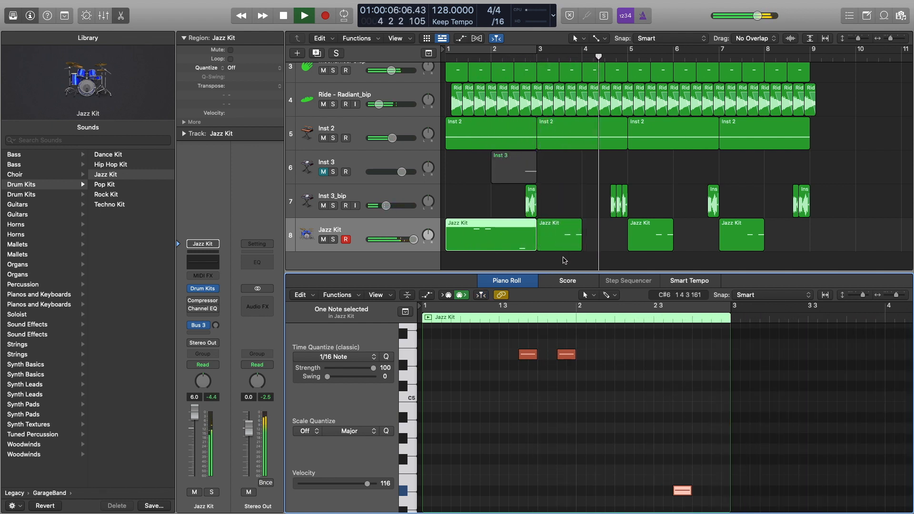
{"action": "key", "text": "space"}
- Replace the one-bar Jazz Kit region at bar 3 with a copy of the two-bar region from bar 1
{"action": "left_click", "coordinate": [575, 250]}
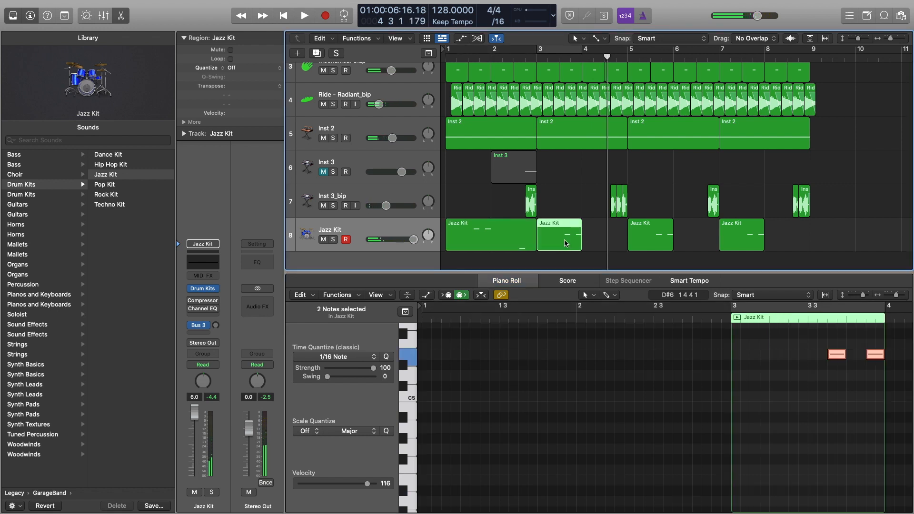
{"action": "left_click_drag", "start_coordinate": [499, 238], "coordinate": [596, 243]}
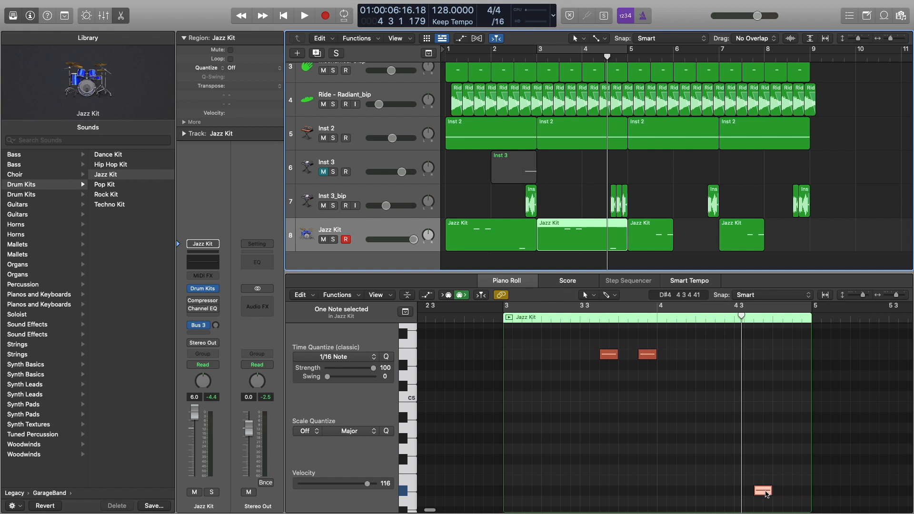
- Try a copy of the D#4 note one beat earlier in bar 4, play the arrangement, and delete the copy
{"action": "left_click_drag", "start_coordinate": [766, 494], "coordinate": [722, 487]}
{"action": "key", "text": "Return"}
{"action": "key", "text": "space"}
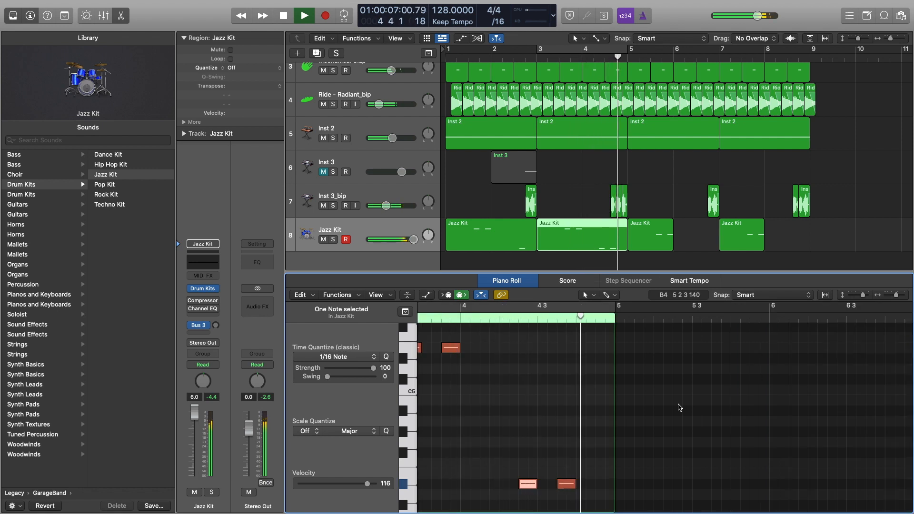
{"action": "key", "text": "space"}
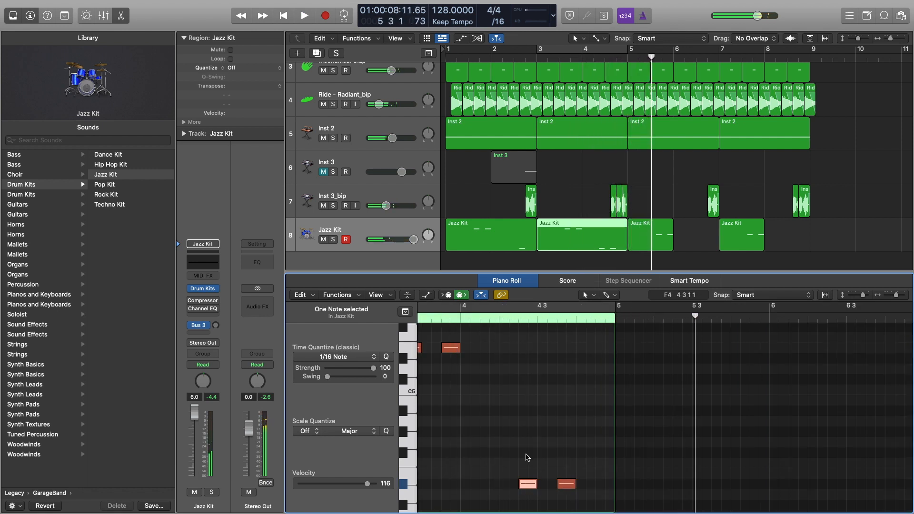
{"action": "key", "text": "Delete"}
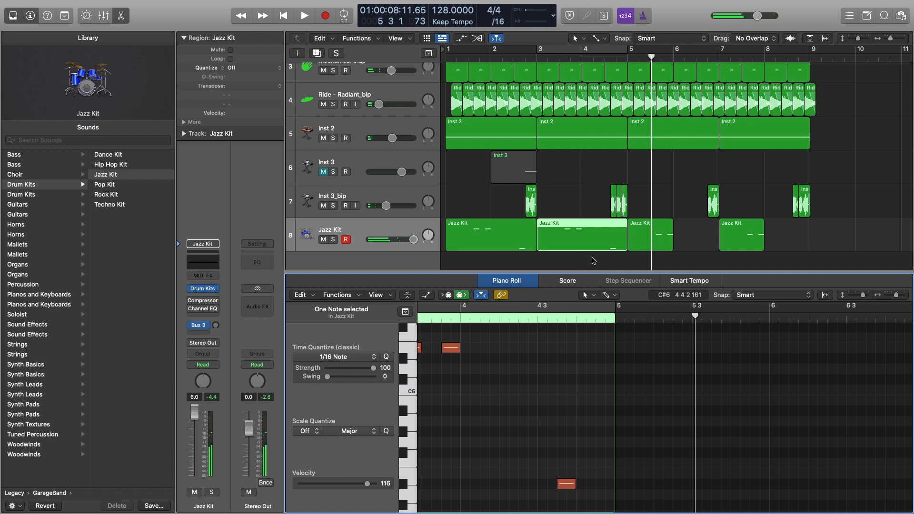
- Delete the one-bar Jazz Kit regions at bars 5 and 7 and fill bars 5 to 8 with copies of the two-bar regions
{"action": "key", "text": "x"}
{"action": "key", "text": "x"}
{"action": "left_click", "coordinate": [636, 329]}
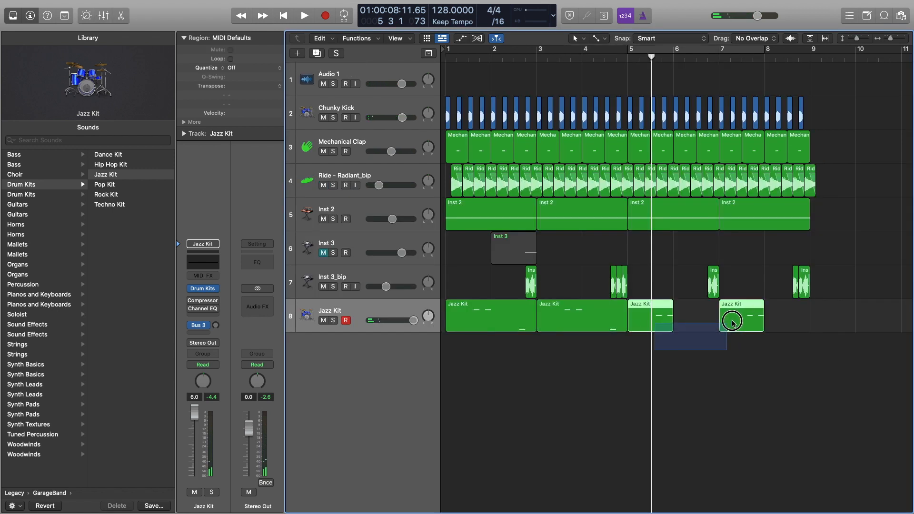
{"action": "left_click", "coordinate": [740, 323], "text": "shift"}
{"action": "key", "text": "Delete"}
{"action": "left_click", "coordinate": [330, 310]}
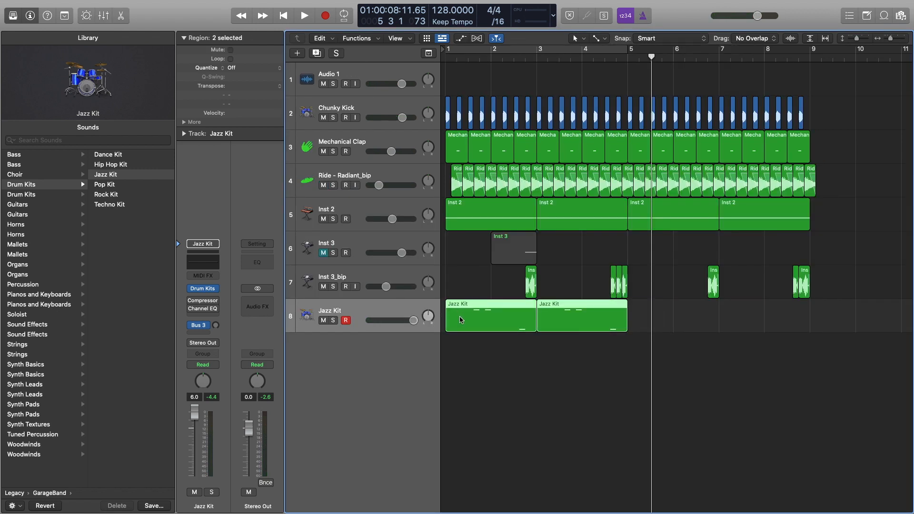
{"action": "left_click_drag", "start_coordinate": [469, 316], "coordinate": [658, 316]}
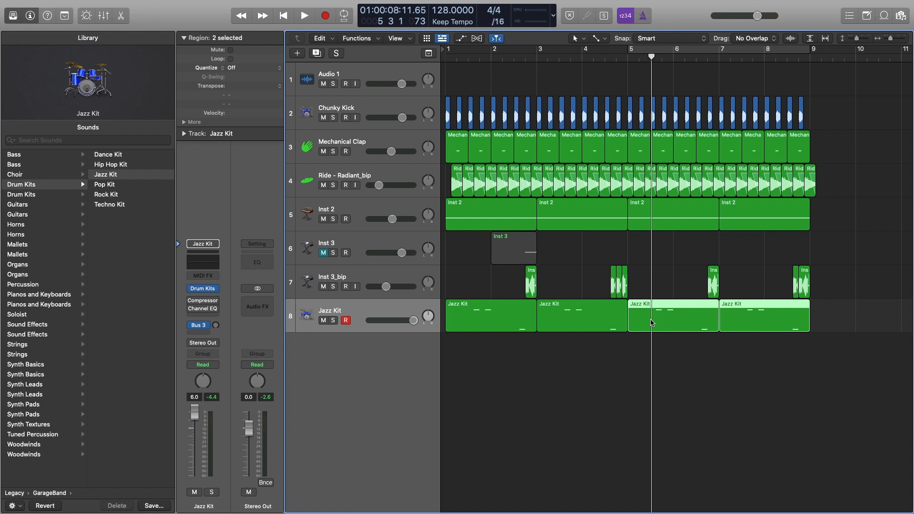
- Create one software instrument track and load the Sub Bass patch from the user channel strip settings
{"action": "left_click", "coordinate": [297, 53]}
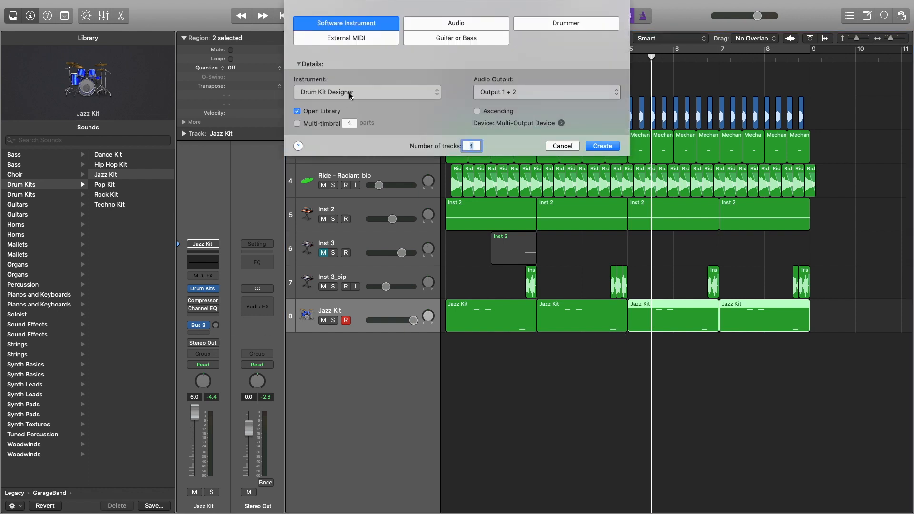
{"action": "left_click", "coordinate": [600, 146]}
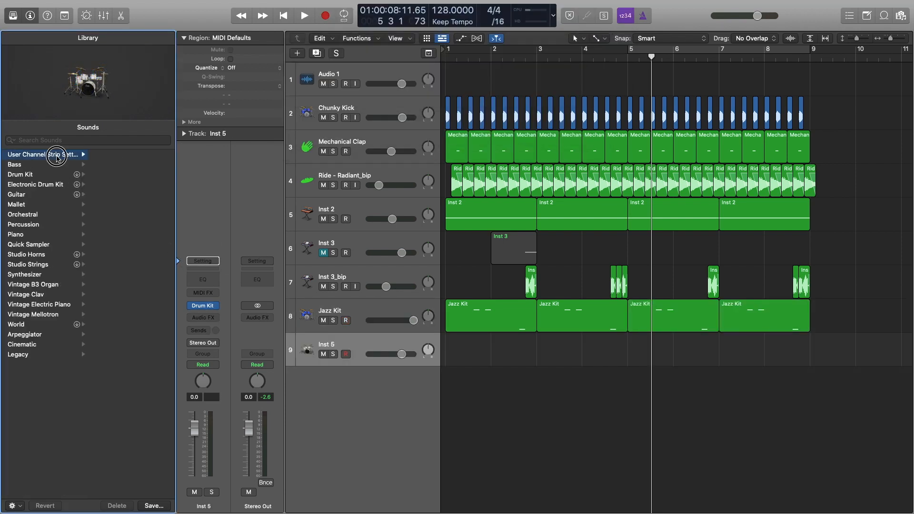
{"action": "left_click", "coordinate": [57, 157]}
{"action": "scroll", "coordinate": [143, 380], "scroll_direction": "down", "scroll_amount": 10}
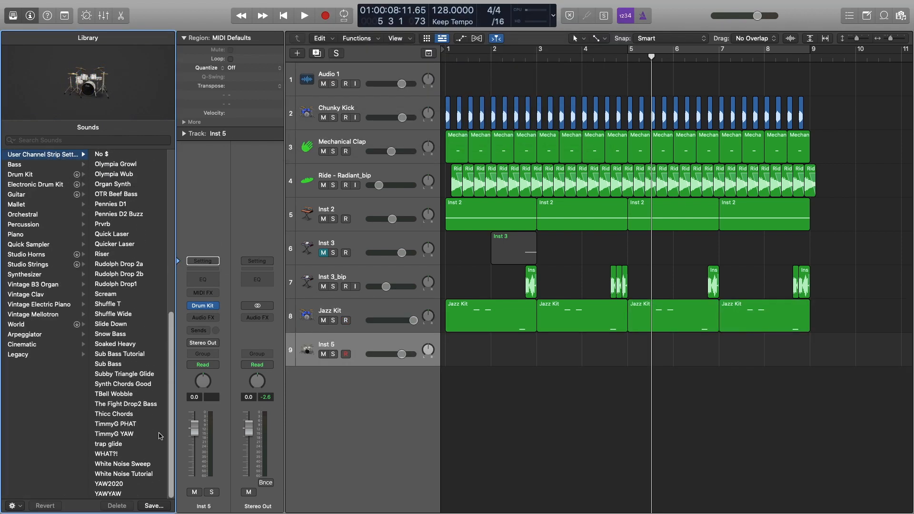
{"action": "left_click", "coordinate": [122, 355]}
{"action": "left_click", "coordinate": [121, 364]}
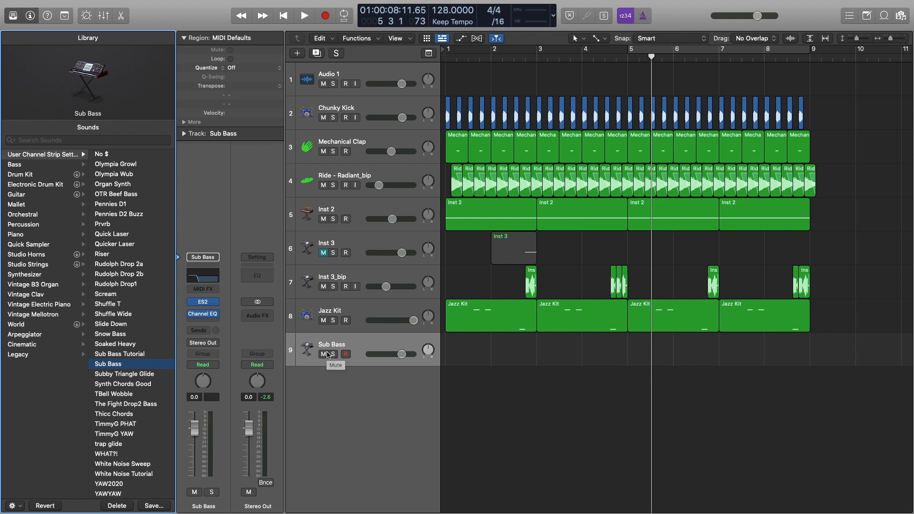
- Create an empty MIDI region at bar 1 on the Sub Bass track and extend it to end at bar 3
{"action": "right_click", "coordinate": [467, 347]}
{"action": "left_click", "coordinate": [495, 348]}
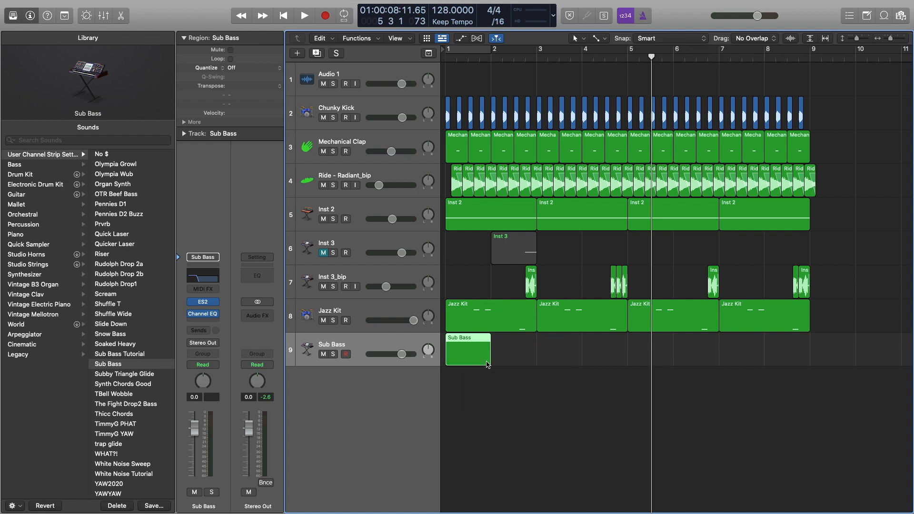
{"action": "left_click_drag", "start_coordinate": [487, 364], "coordinate": [537, 366]}
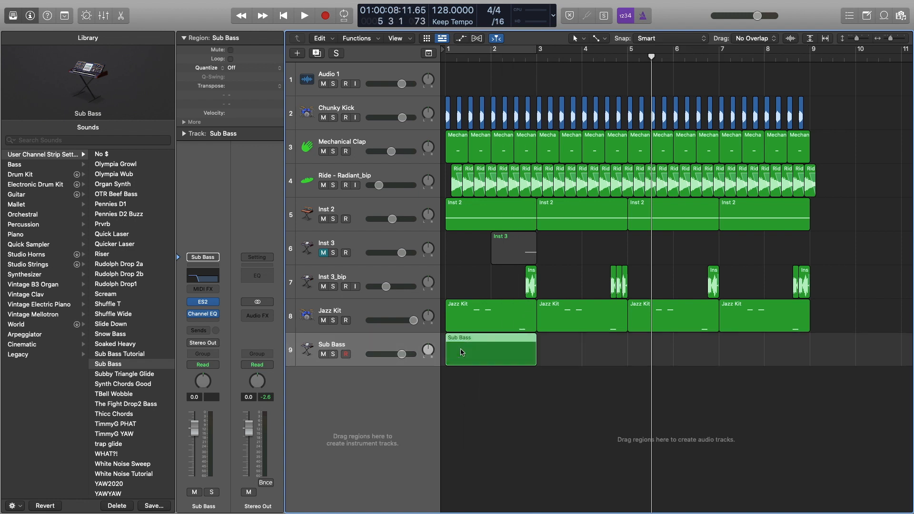
- Place an F0 note at the start of the Sub Bass region, lengthen it to about three sixteenths, and play it back
{"action": "double_click", "coordinate": [460, 352]}
{"action": "left_click", "coordinate": [434, 363]}
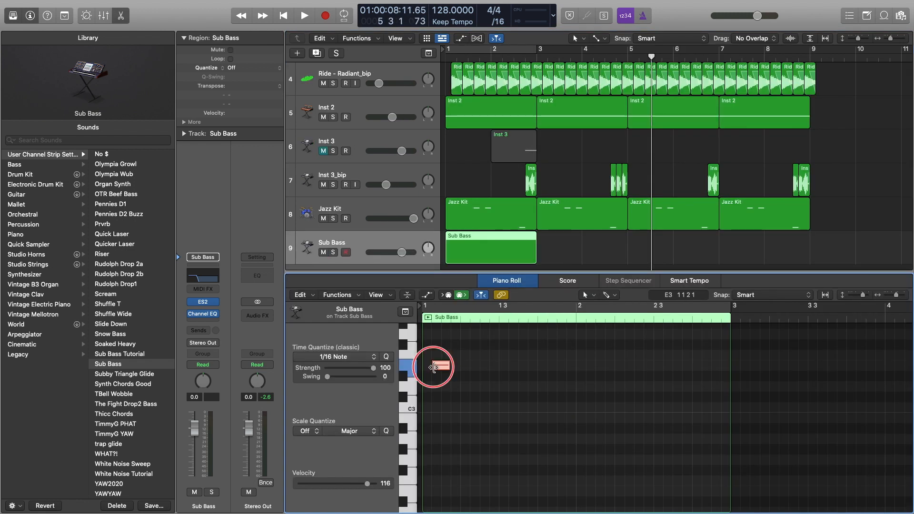
{"action": "left_click_drag", "start_coordinate": [438, 363], "coordinate": [433, 490]}
{"action": "scroll", "coordinate": [437, 458], "scroll_direction": "down", "scroll_amount": 5}
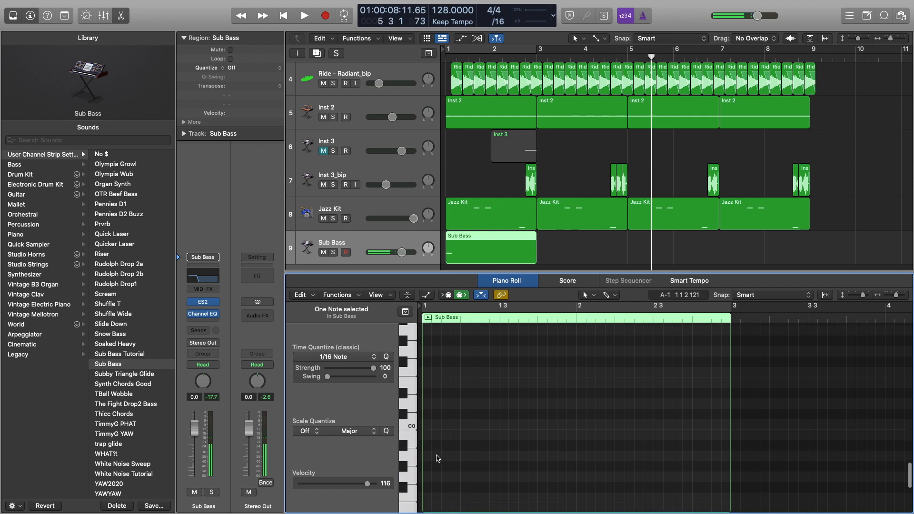
{"action": "left_click_drag", "start_coordinate": [436, 372], "coordinate": [431, 427]}
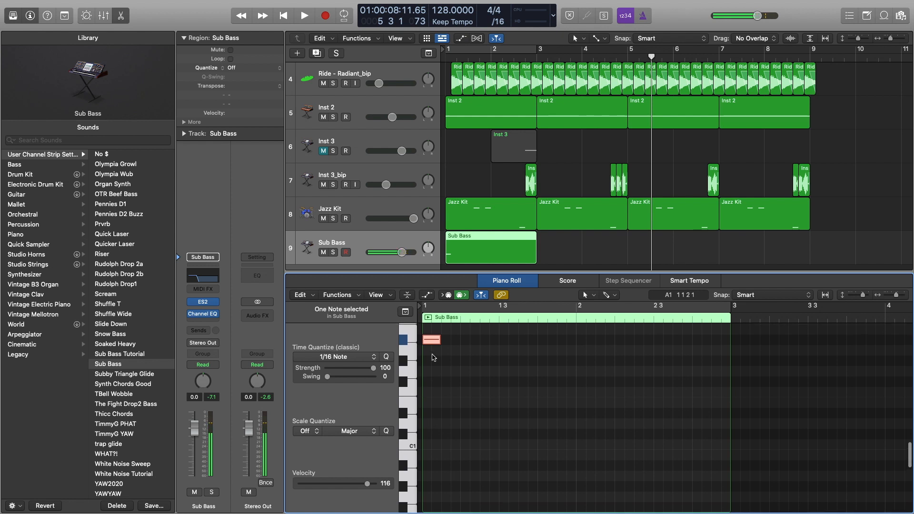
{"action": "left_click_drag", "start_coordinate": [430, 371], "coordinate": [447, 408]}
{"action": "key", "text": "Return"}
{"action": "key", "text": "space"}
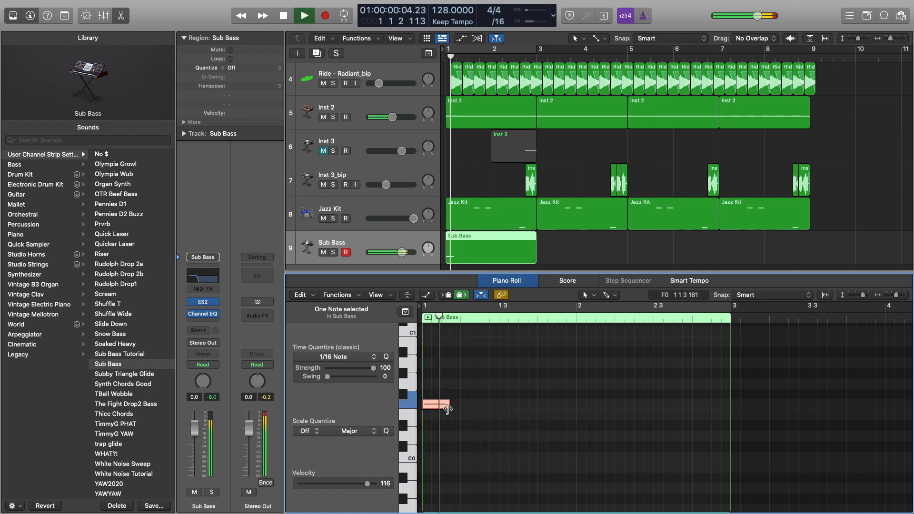
{"action": "key", "text": "space"}
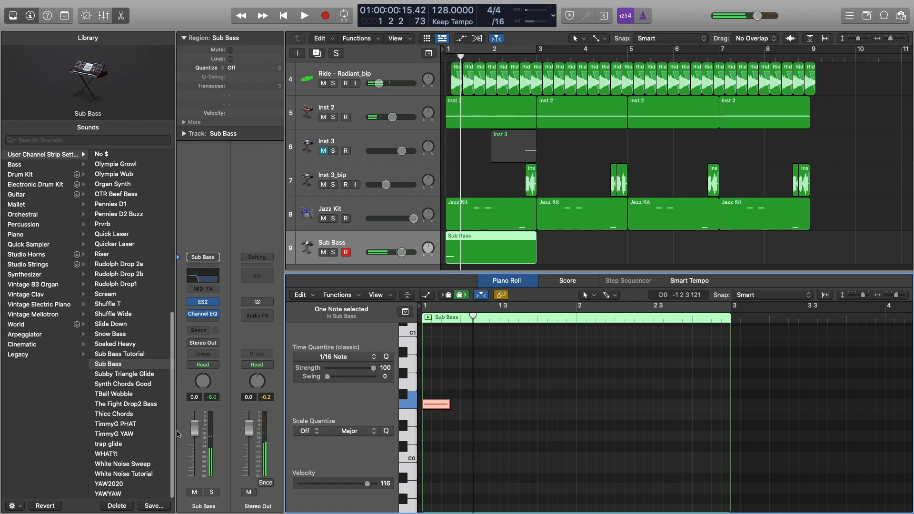
- Lower the Sub Bass track volume to -5.1 dB and play the opening from the start
{"action": "left_click_drag", "start_coordinate": [194, 430], "coordinate": [194, 454]}
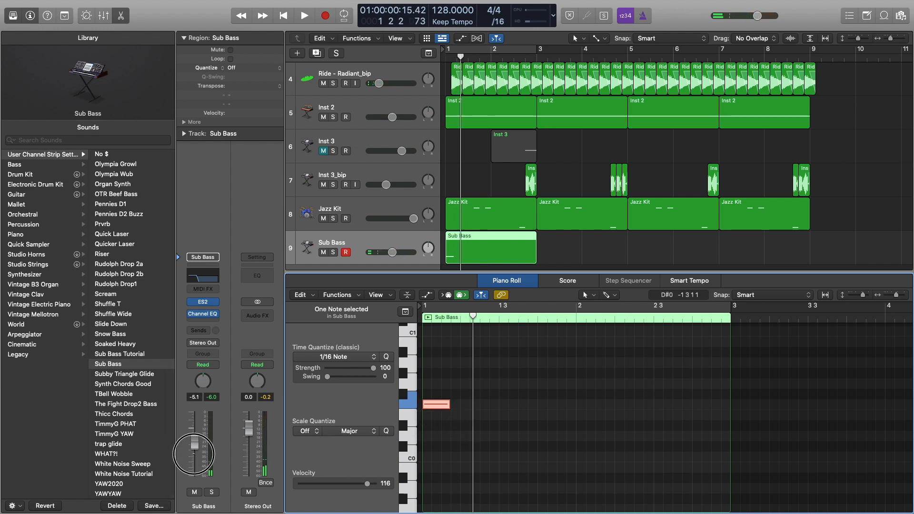
{"action": "key", "text": "Return"}
{"action": "key", "text": "space"}
{"action": "key", "text": "space"}
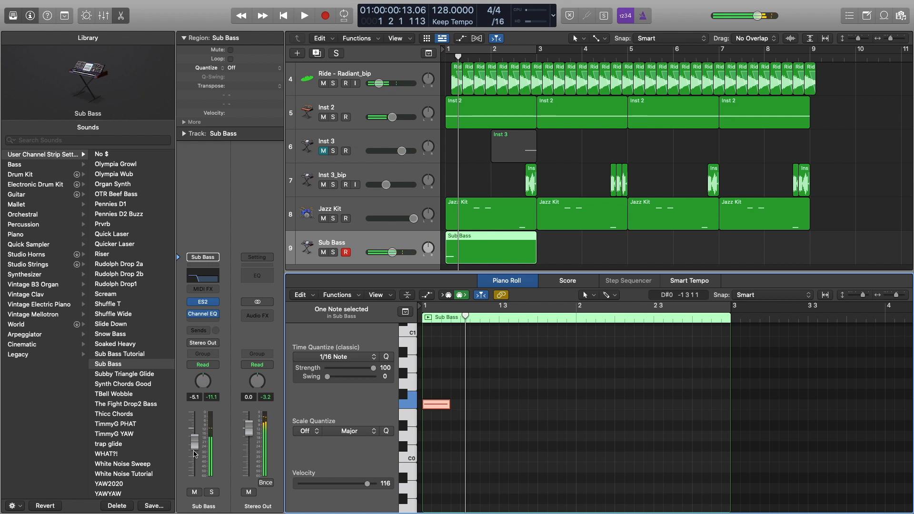
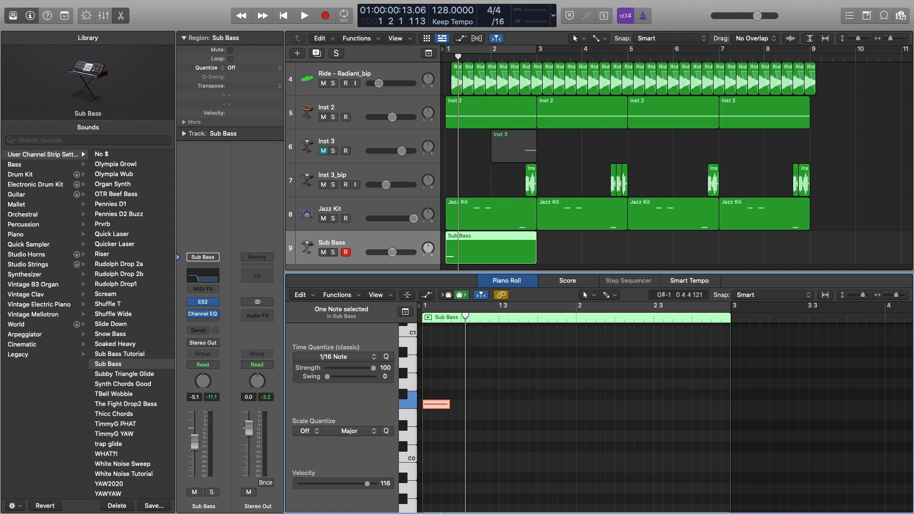
- Play a short stretch of the opening and check the pitch of the Sub Bass note
{"action": "key", "text": "space"}
{"action": "key", "text": "space"}
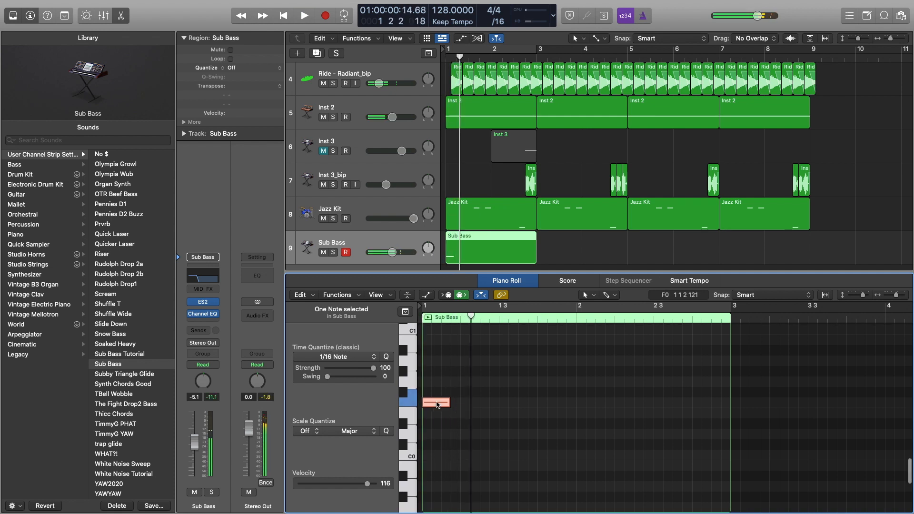
{"action": "left_click", "coordinate": [437, 404]}
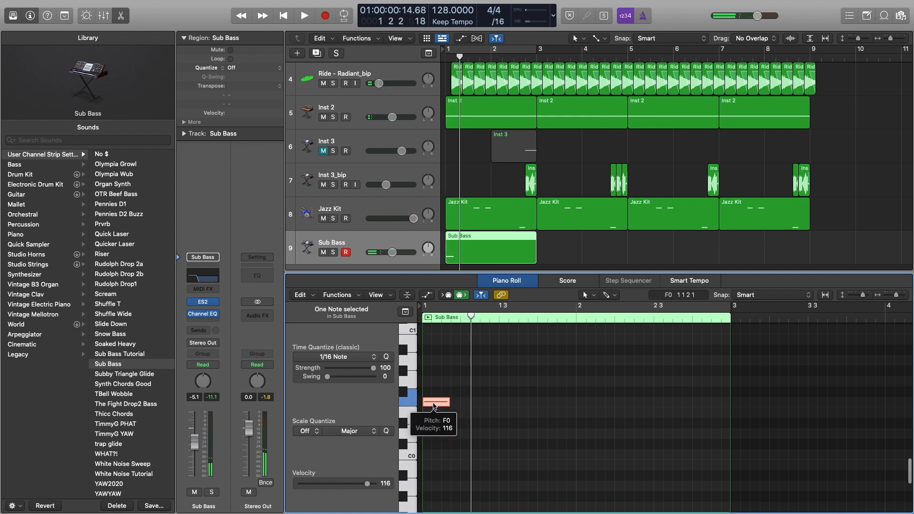
- Lengthen the opening Sub Bass F0 note to almost one beat and bring up Musical Typing
{"action": "left_click_drag", "start_coordinate": [449, 400], "coordinate": [455, 407]}
{"action": "key", "text": "super+k"}
{"action": "left_click", "coordinate": [455, 404]}
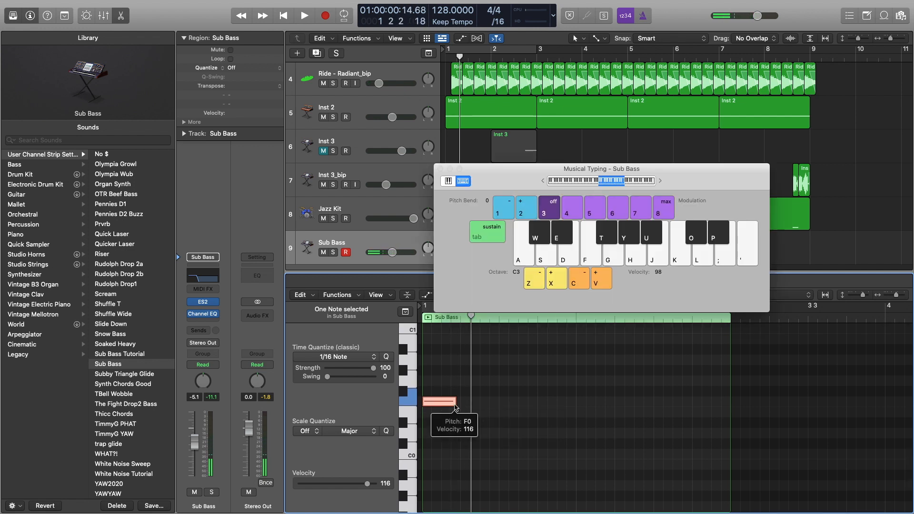
- Lower Musical Typing to octave C0, try out a bass line descending chromatically from G# to F, and close the keyboard
{"action": "key", "text": "z"}
{"action": "key", "text": "z"}
{"action": "key", "text": "z"}
{"action": "key", "text": "f"}
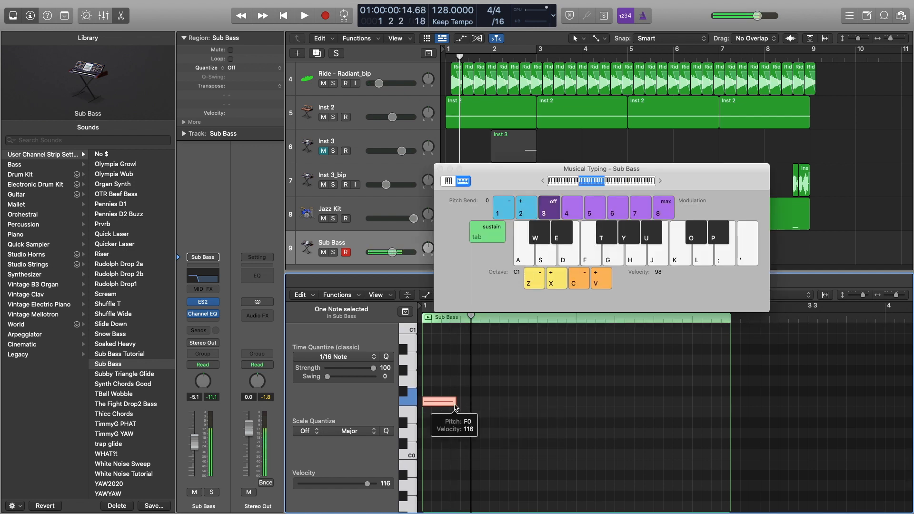
{"action": "key", "text": "f"}
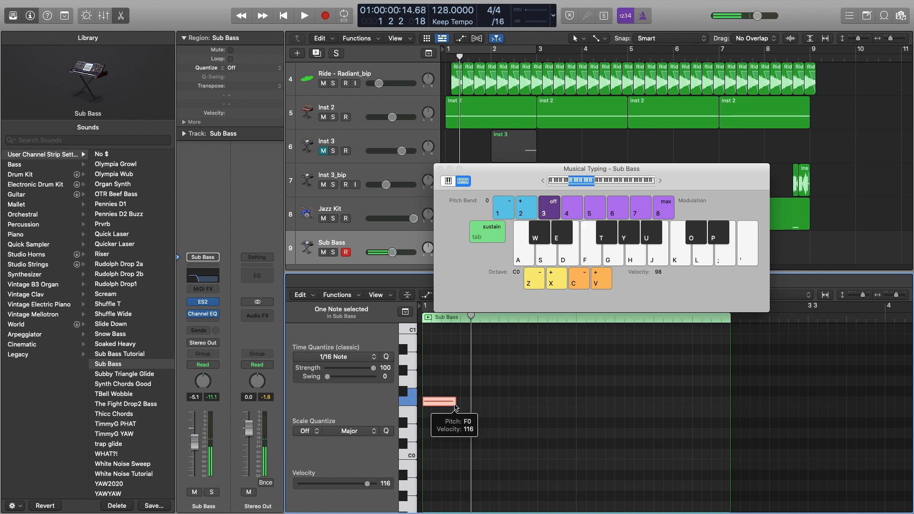
{"action": "key", "text": "f"}
{"action": "key", "text": "y"}
{"action": "key", "text": "g"}
{"action": "key", "text": "t"}
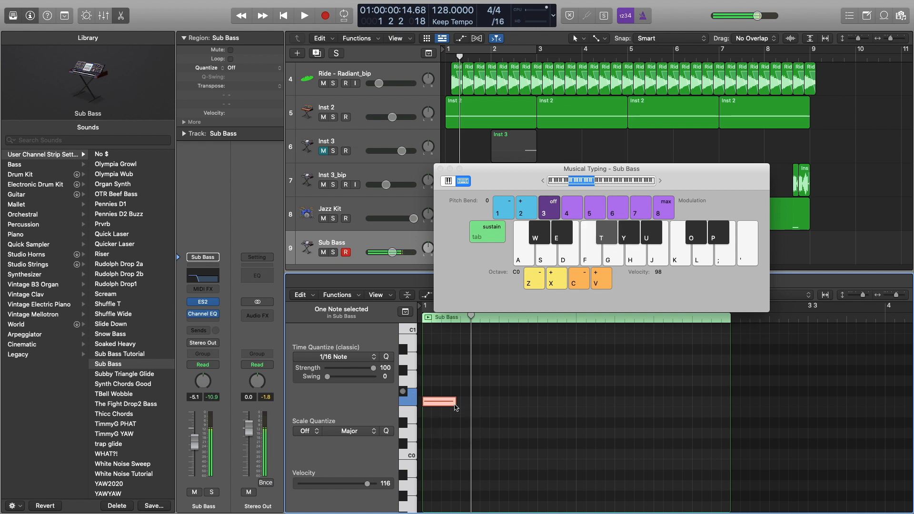
{"action": "key", "text": "f"}
{"action": "key", "text": "f"}
{"action": "key", "text": "d"}
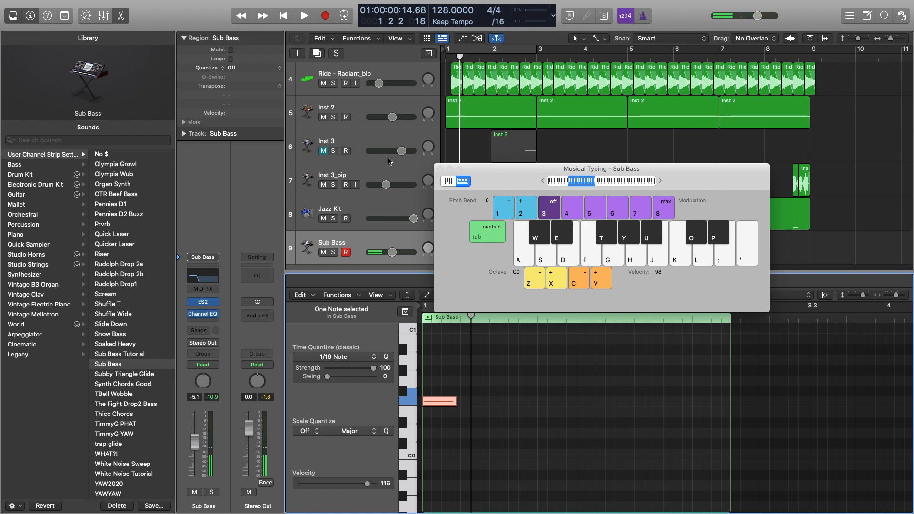
{"action": "left_click", "coordinate": [441, 168]}
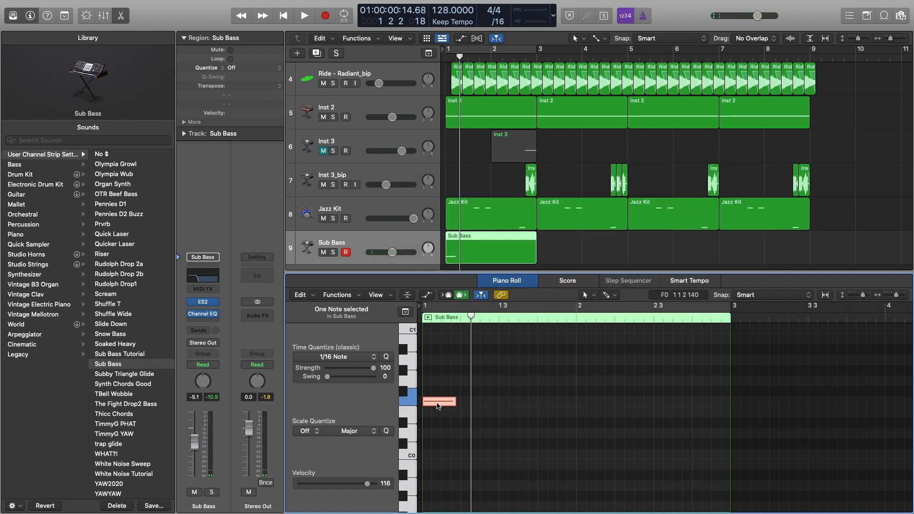
- Add eighth-note pairs at G#0, G0, F#0 and F0 from beat 2 of bar 1 and play from the start
{"action": "left_click_drag", "start_coordinate": [438, 405], "coordinate": [602, 404]}
{"action": "left_click", "coordinate": [486, 366], "text": "super"}
{"action": "scroll", "coordinate": [474, 373], "scroll_direction": "up", "scroll_amount": 3}
{"action": "left_click", "coordinate": [505, 375], "text": "ctrl+alt"}
{"action": "key", "text": "Return"}
{"action": "key", "text": "space"}
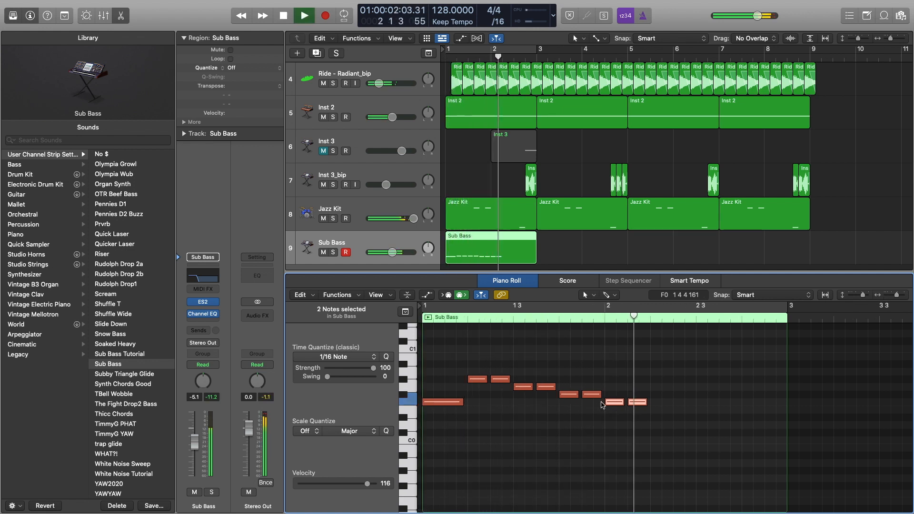
- Copy note pairs up to F#0, G0 and G#0 to fill beats 2 to 4 of bar 2, and play them back
{"action": "key", "text": "space"}
{"action": "left_click_drag", "start_coordinate": [617, 404], "coordinate": [713, 388]}
{"action": "left_click_drag", "start_coordinate": [752, 382], "coordinate": [752, 383]}
{"action": "key", "text": "space"}
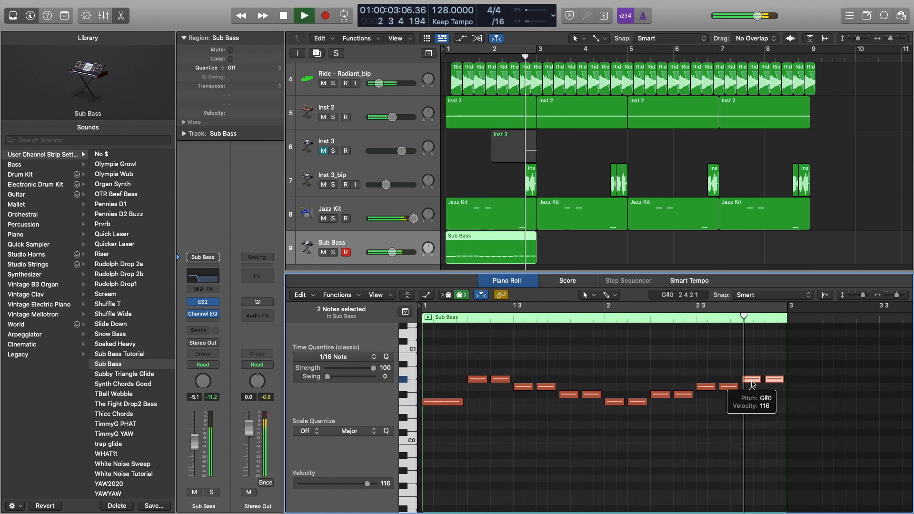
{"action": "key", "text": "space"}
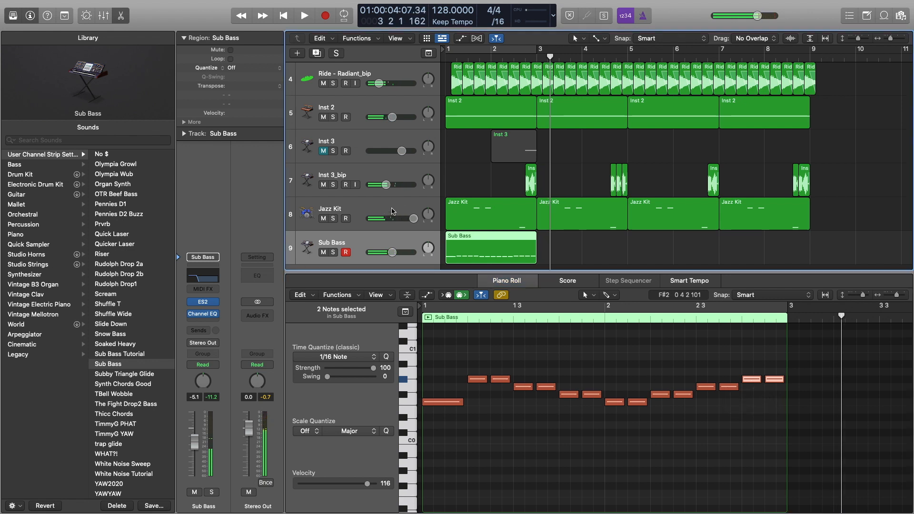
- Lower the Jazz Kit track volume to 2.0 dB and play the first two bars from the start
{"action": "left_click", "coordinate": [302, 203]}
{"action": "left_click_drag", "start_coordinate": [195, 419], "coordinate": [194, 435]}
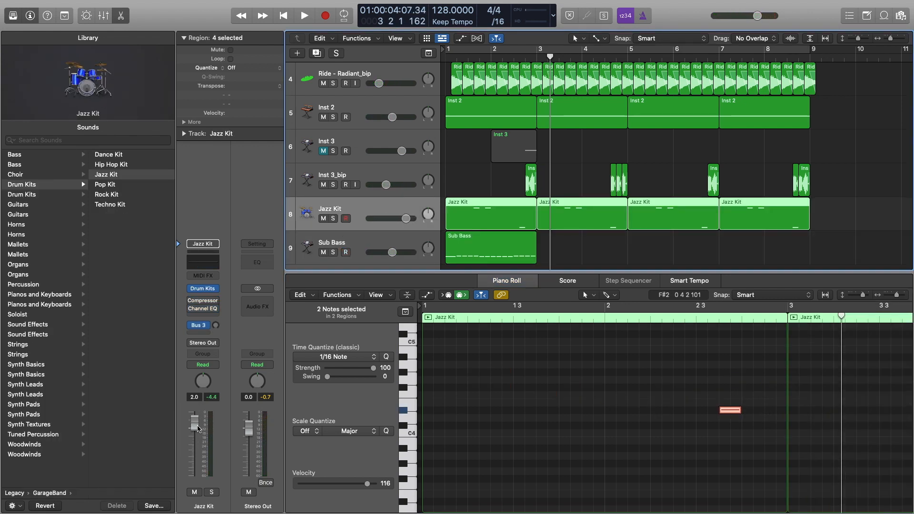
{"action": "key", "text": "Return"}
{"action": "key", "text": "space"}
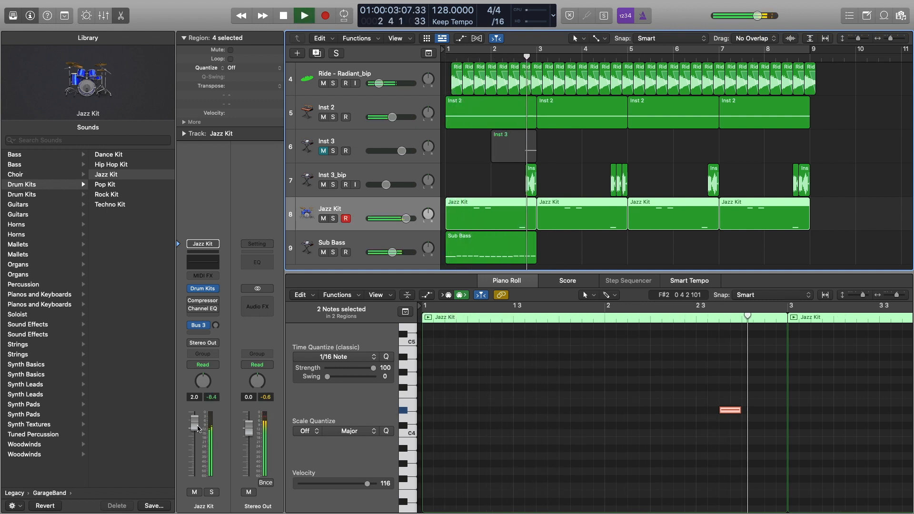
{"action": "key", "text": "space"}
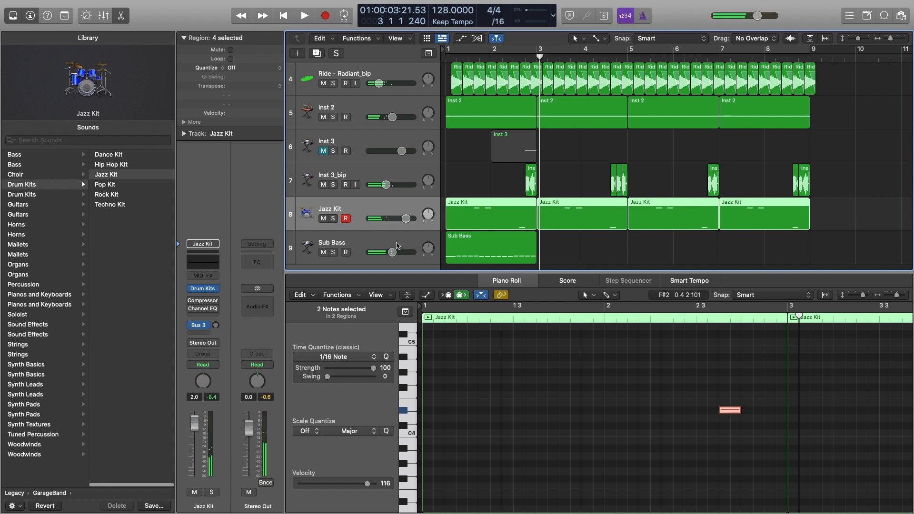
- Try a different waveform for oscillator 1 in the Sub Bass ES2 synth and play the loop from the start
{"action": "left_click", "coordinate": [373, 243]}
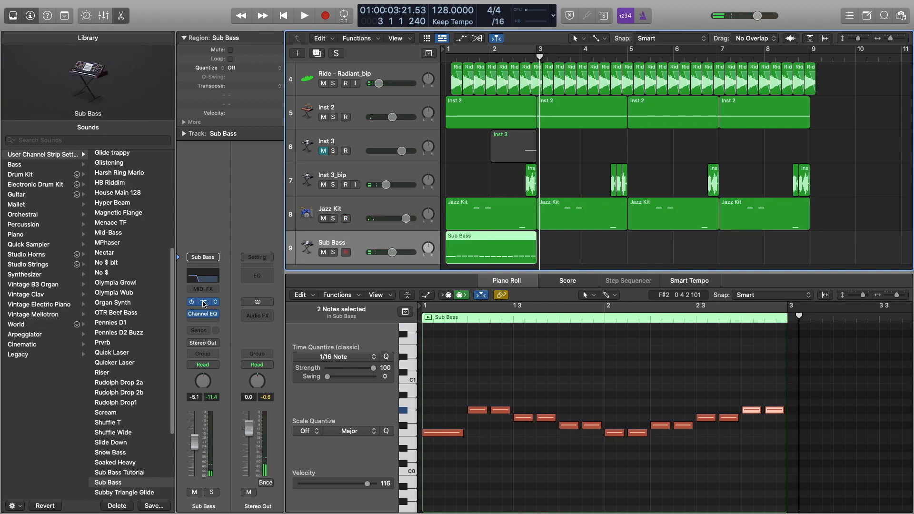
{"action": "left_click", "coordinate": [209, 304]}
{"action": "left_click", "coordinate": [194, 314]}
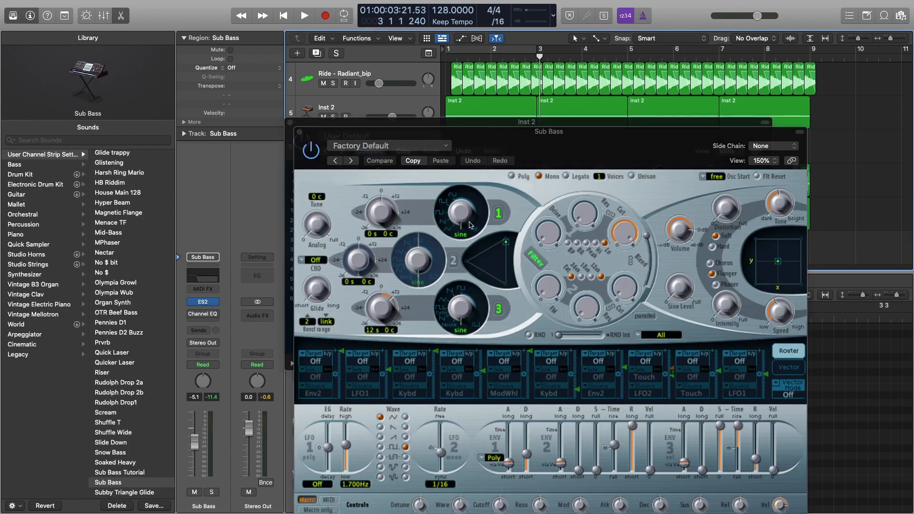
{"action": "left_click", "coordinate": [442, 223]}
{"action": "key", "text": "Return"}
{"action": "key", "text": "space"}
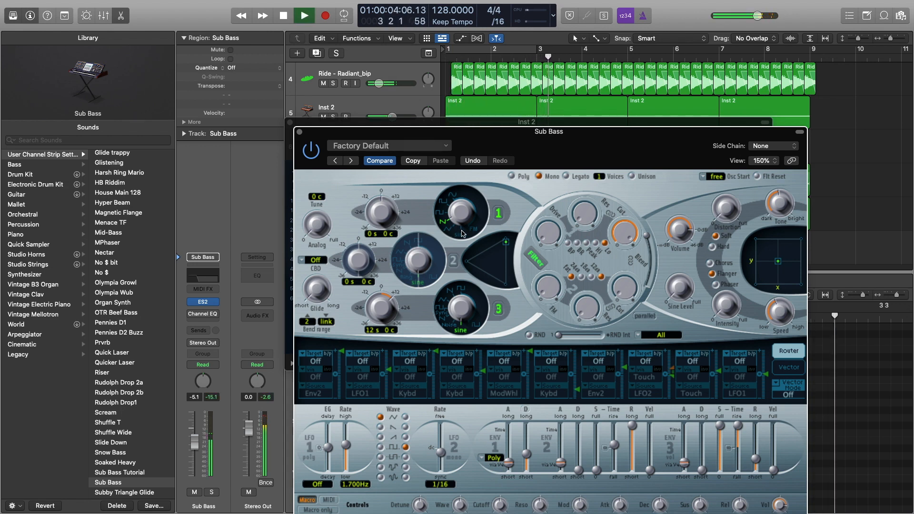
{"action": "key", "text": "space"}
- Return ES2 oscillator 1 to the sine waveform and close the open plug-in windows
{"action": "left_click_drag", "start_coordinate": [455, 219], "coordinate": [454, 233]}
{"action": "left_click", "coordinate": [300, 132]}
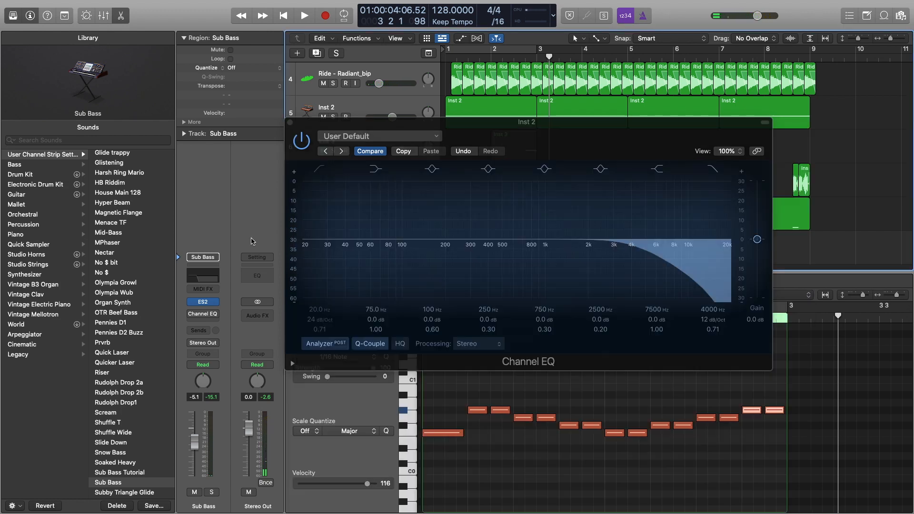
{"action": "left_click", "coordinate": [290, 122]}
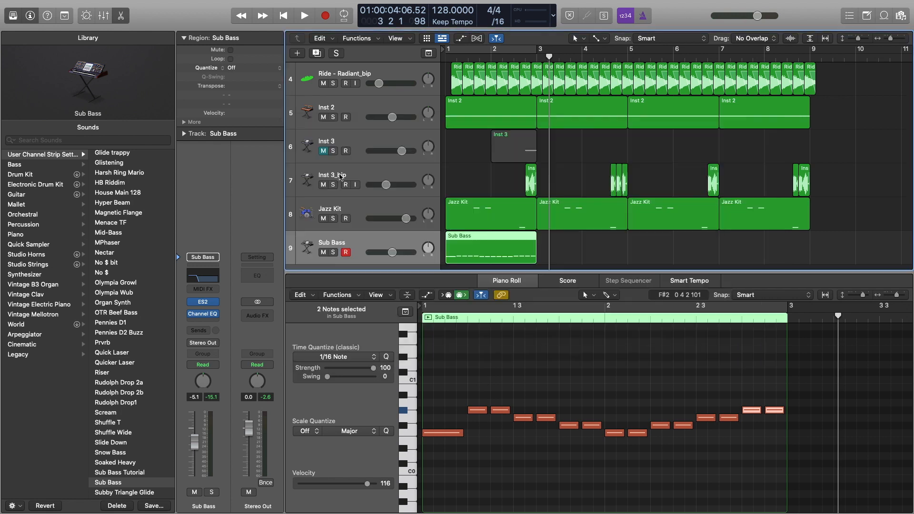
- Copy the two-bar Sub Bass region to bar 3
{"action": "left_click", "coordinate": [483, 253]}
{"action": "left_click_drag", "start_coordinate": [483, 252], "coordinate": [576, 253]}
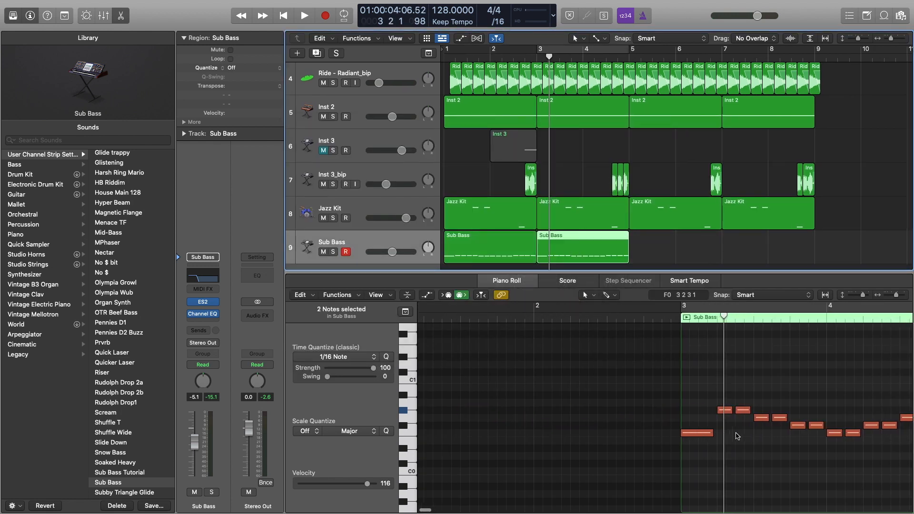
{"action": "scroll", "coordinate": [735, 436], "scroll_direction": "right", "scroll_amount": 5}
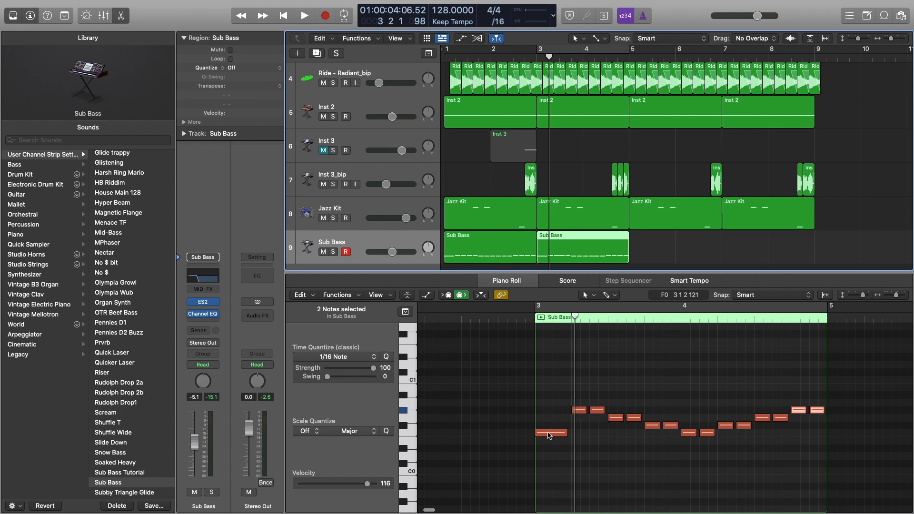
- In the bar 3 region, move the note pair on bar 4 beat 2 down to F0 and the last four notes up to C1
{"action": "left_click", "coordinate": [616, 417]}
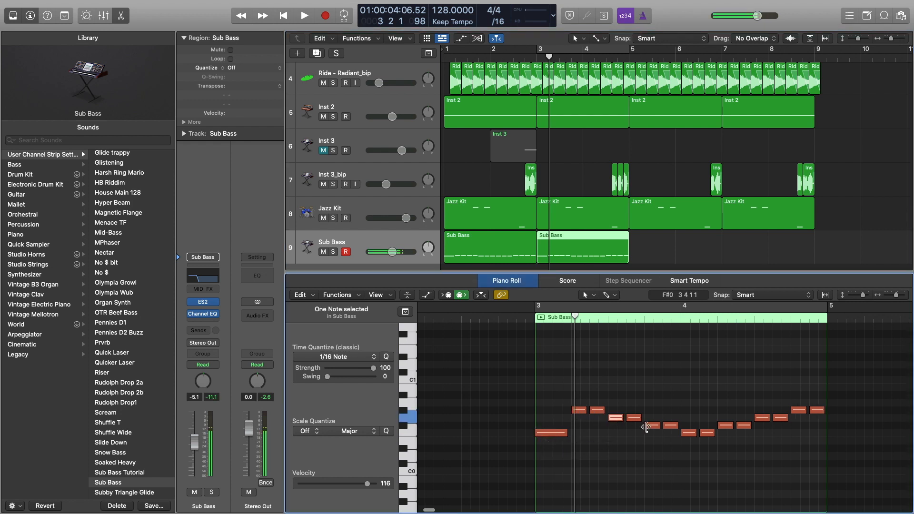
{"action": "left_click", "coordinate": [687, 433]}
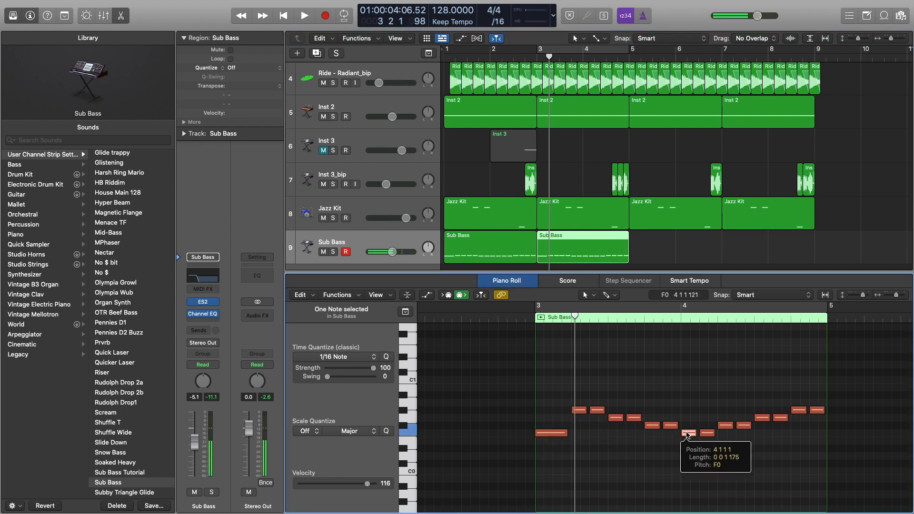
{"action": "scroll", "coordinate": [686, 434], "scroll_direction": "left", "scroll_amount": 1}
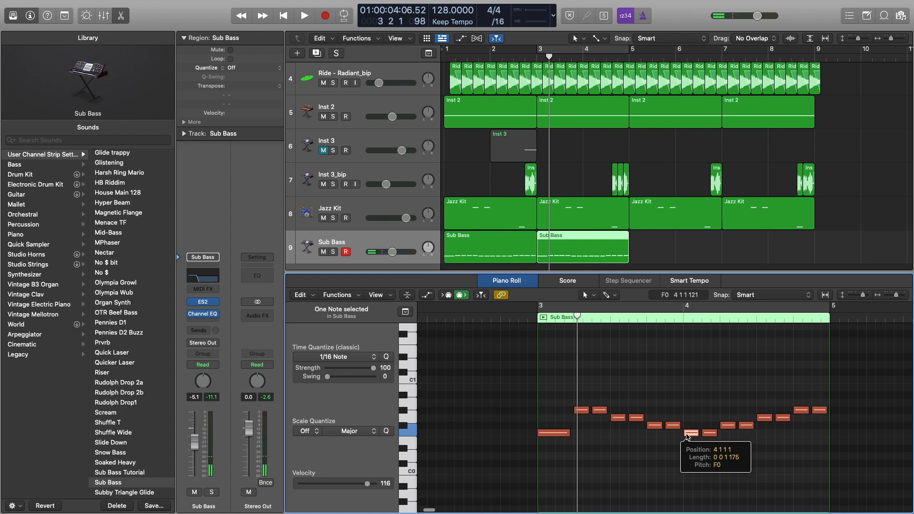
{"action": "left_click_drag", "start_coordinate": [724, 409], "coordinate": [728, 433]}
{"action": "scroll", "coordinate": [729, 431], "scroll_direction": "right", "scroll_amount": 1}
{"action": "left_click_drag", "start_coordinate": [752, 400], "coordinate": [757, 379]}
{"action": "left_click_drag", "start_coordinate": [793, 404], "coordinate": [795, 381]}
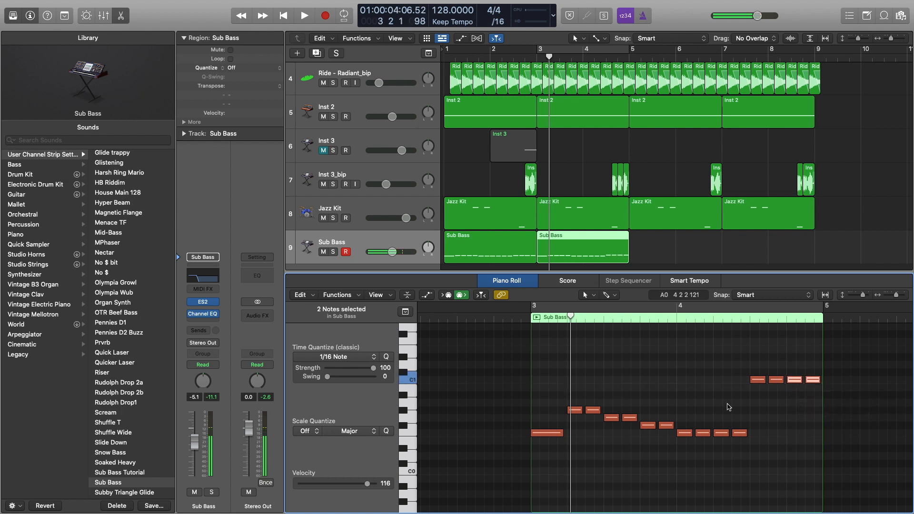
- Play the arrangement from the start through bar 5 to hear both Sub Bass regions
{"action": "key", "text": "space"}
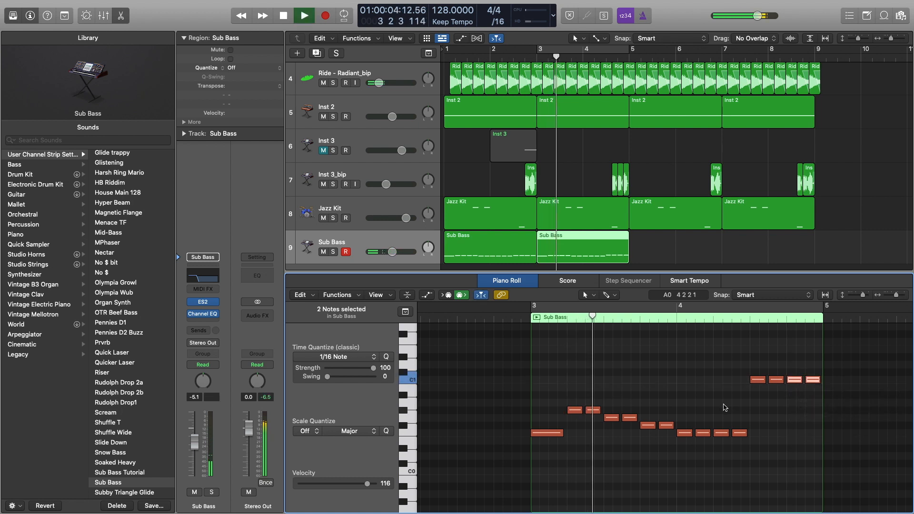
{"action": "key", "text": "Return"}
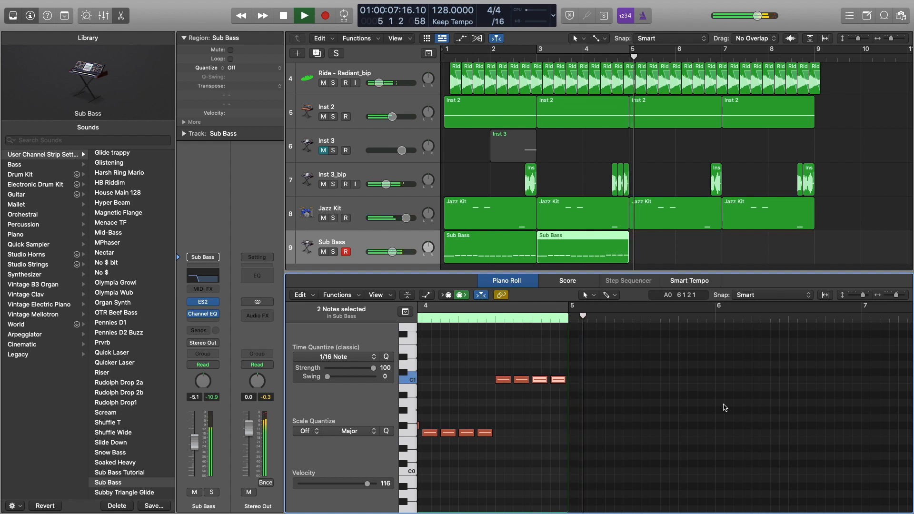
{"action": "key", "text": "space"}
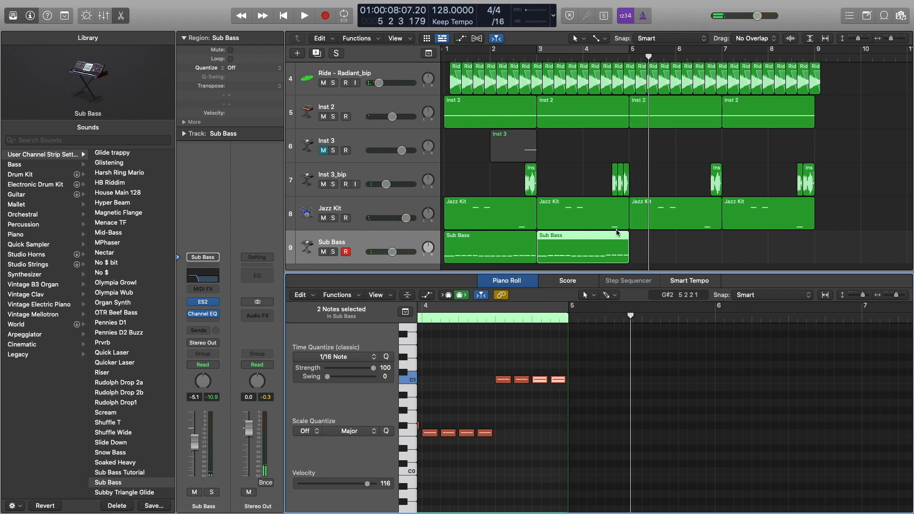
- Copy both Sub Bass regions to bar 5 so the bass line runs to bar 9
{"action": "left_click", "coordinate": [489, 252], "text": "shift"}
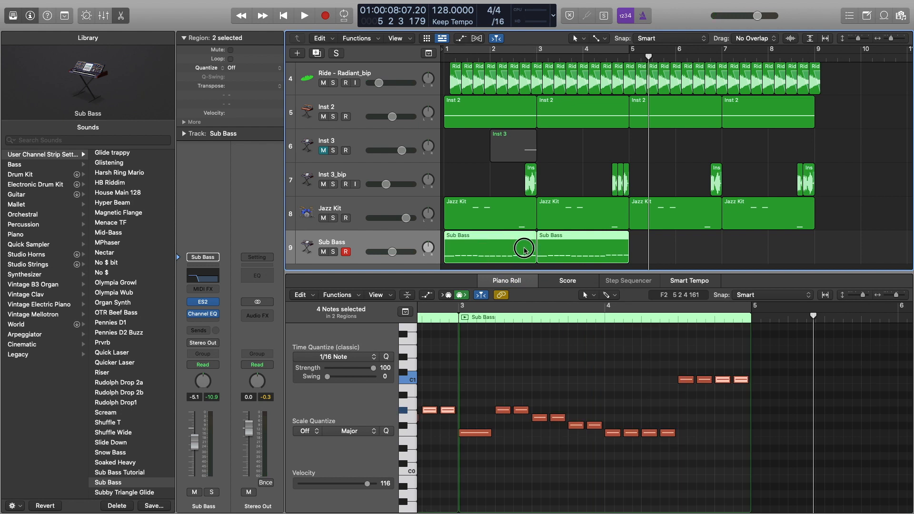
{"action": "left_click_drag", "start_coordinate": [523, 250], "coordinate": [668, 244]}
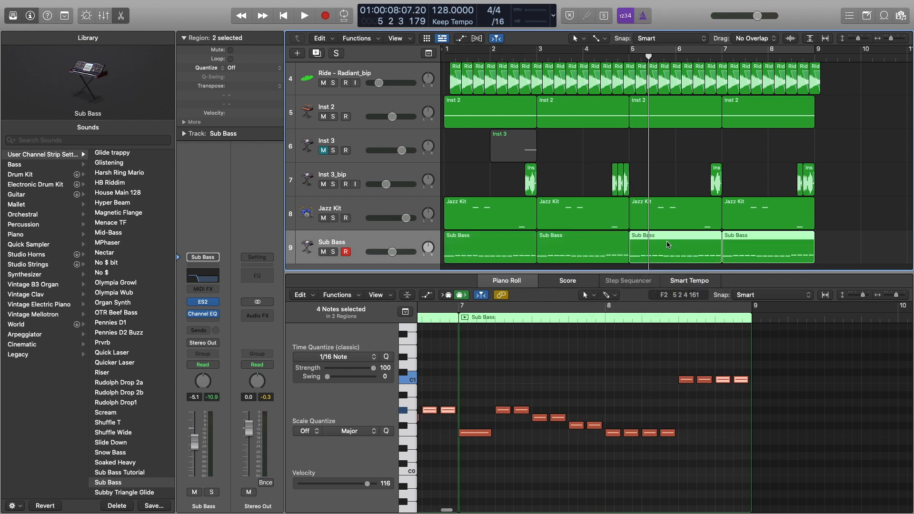
{"action": "key", "text": "super+Left"}
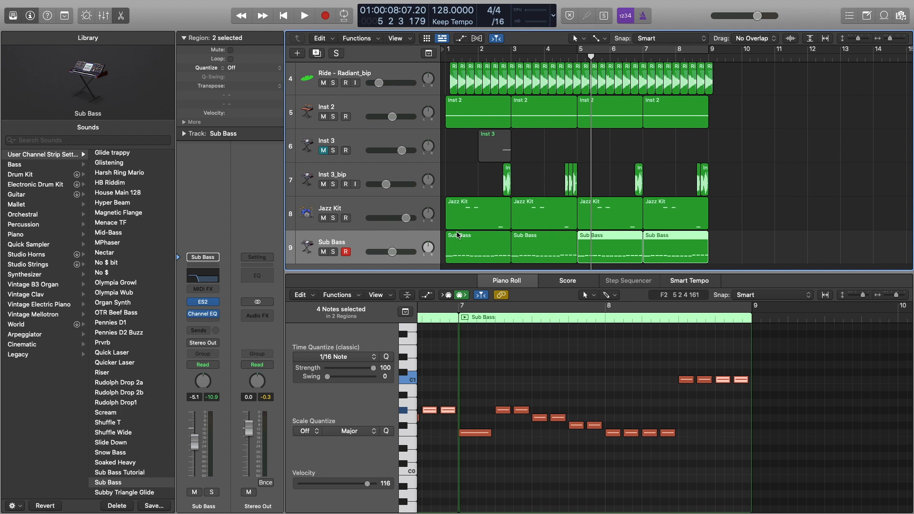
- Create a software instrument track with a stereo Retro Synth beneath the Sub Bass track
{"action": "scroll", "coordinate": [459, 233], "scroll_direction": "down", "scroll_amount": 3}
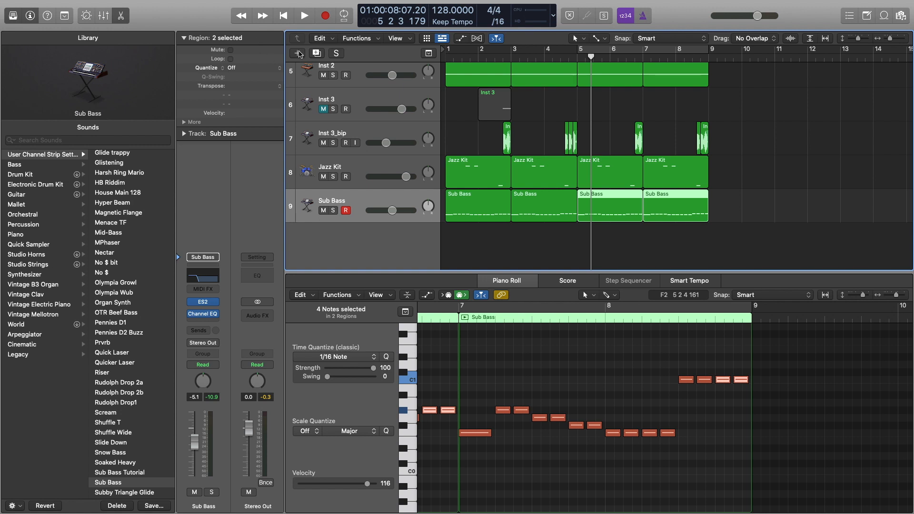
{"action": "left_click", "coordinate": [298, 52]}
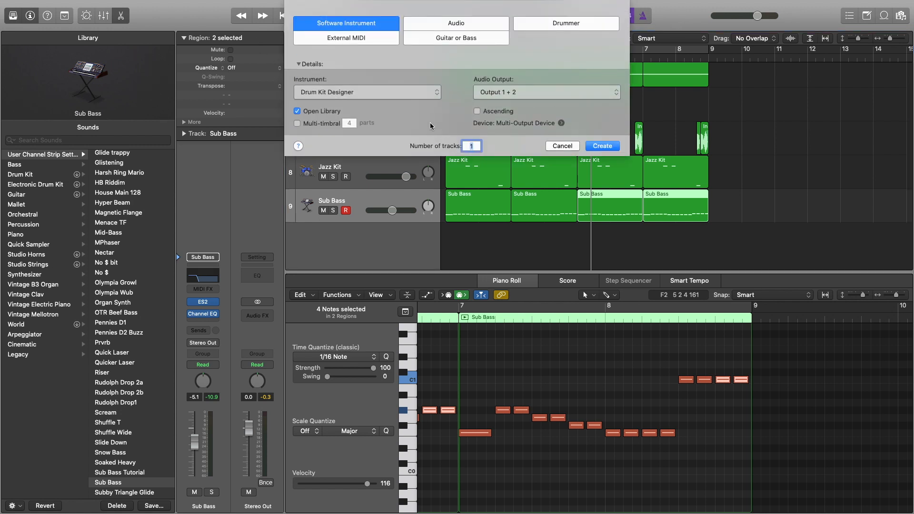
{"action": "left_click", "coordinate": [391, 94]}
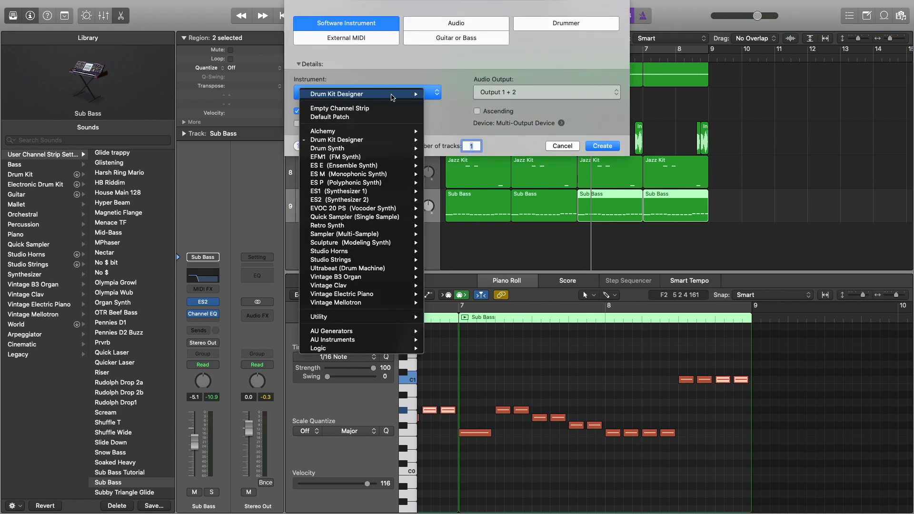
{"action": "mouse_move", "coordinate": [368, 206]}
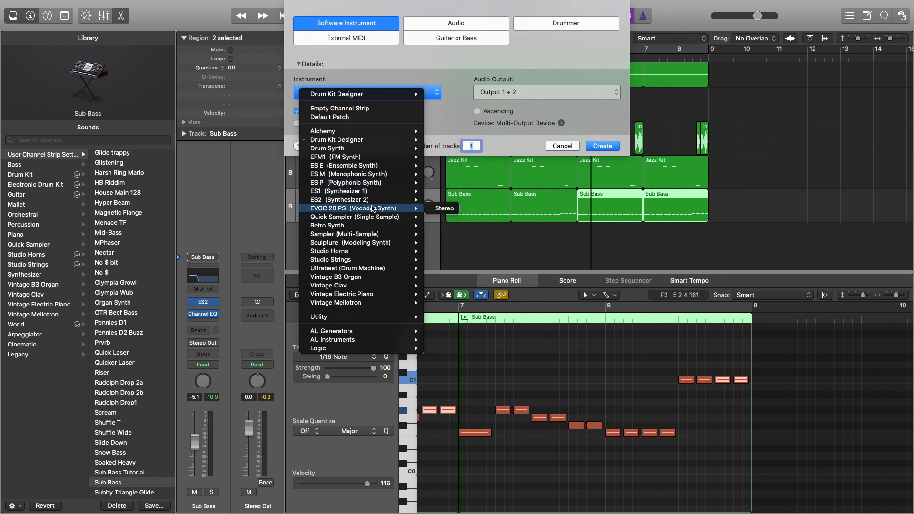
{"action": "mouse_move", "coordinate": [372, 248]}
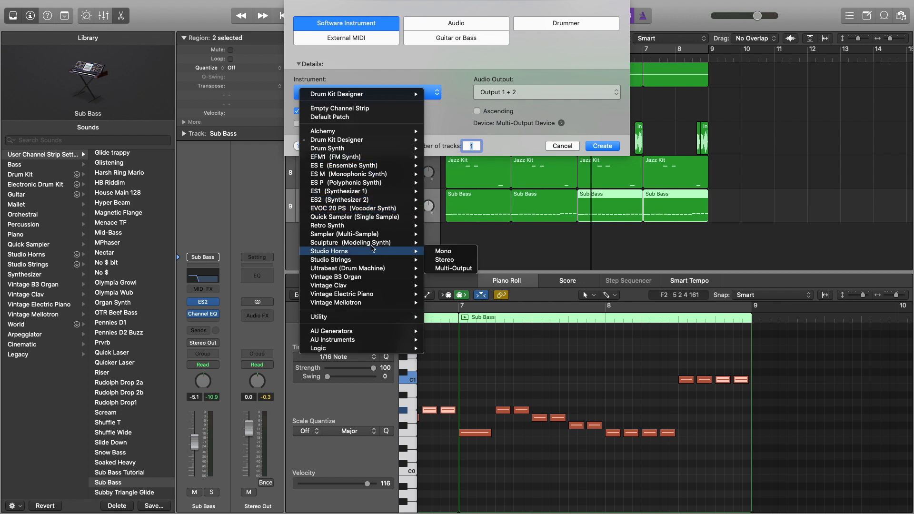
{"action": "mouse_move", "coordinate": [365, 226]}
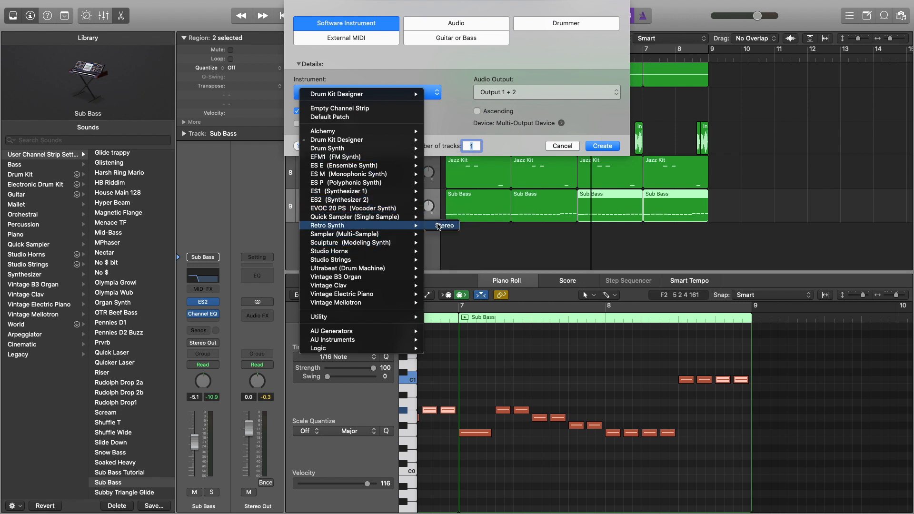
{"action": "left_click", "coordinate": [438, 227]}
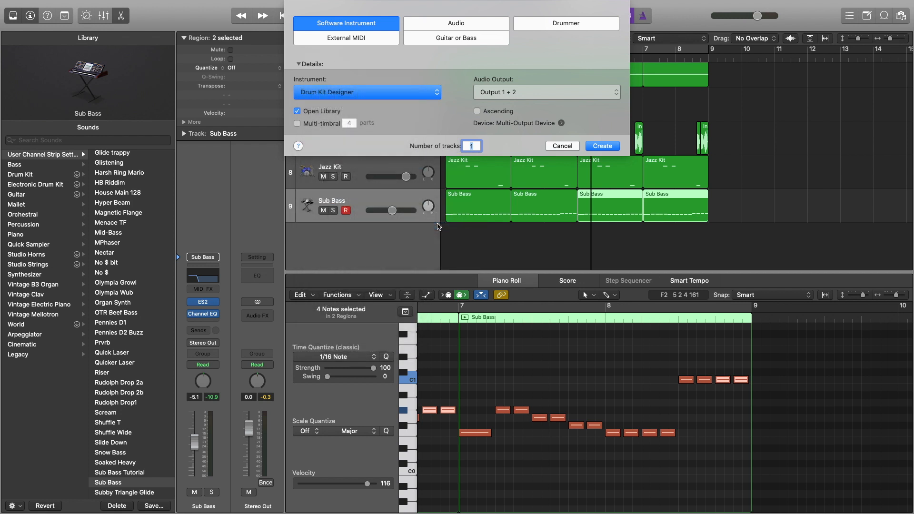
{"action": "left_click", "coordinate": [600, 146]}
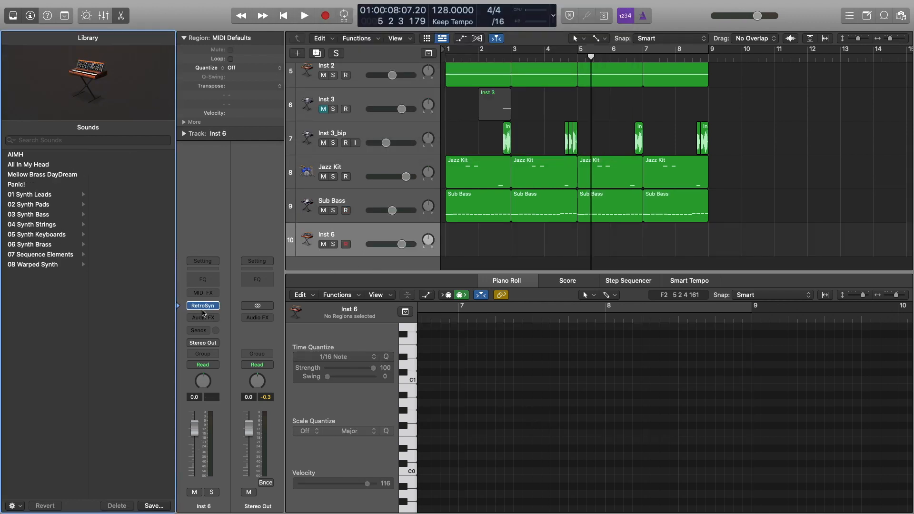
- Open the Retro Synth with musical typing enabled, play F to audition it, and set the filter envelope attack to 30.0 ms
{"action": "left_click", "coordinate": [204, 307]}
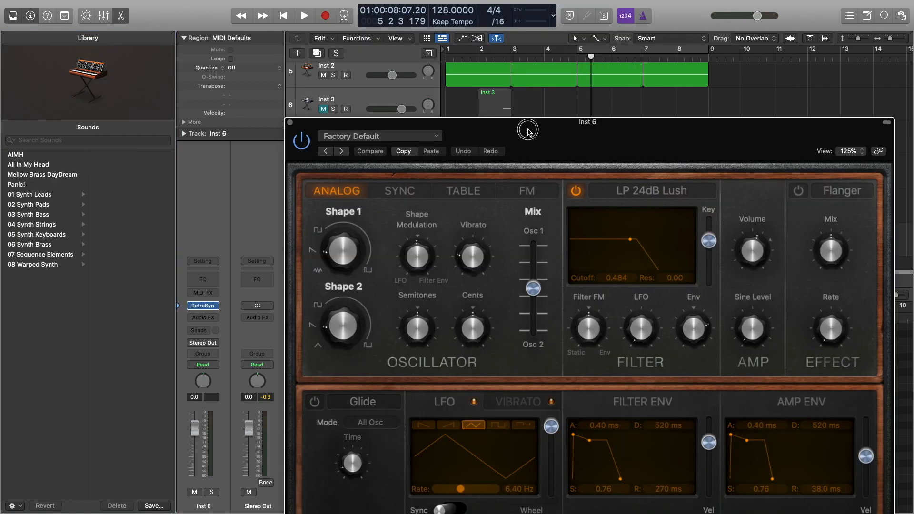
{"action": "left_click_drag", "start_coordinate": [527, 130], "coordinate": [399, 34]}
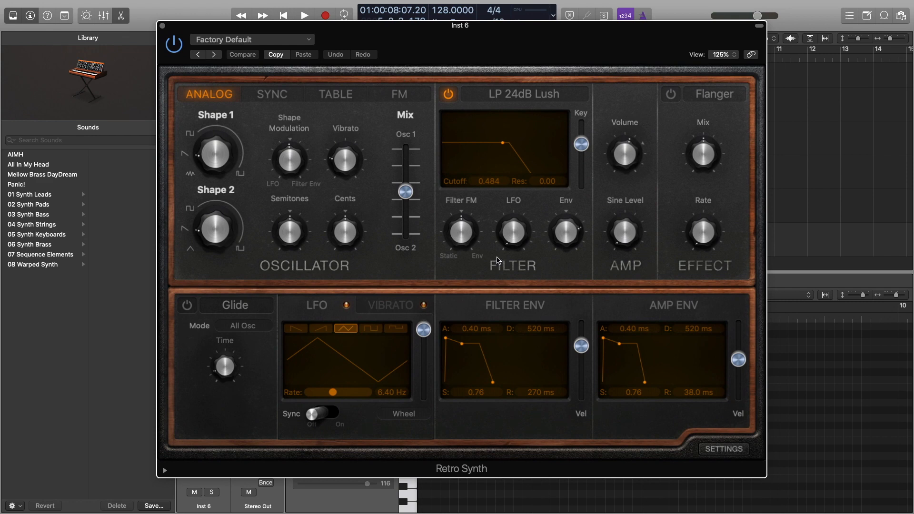
{"action": "key", "text": "super+k"}
{"action": "key", "text": "f"}
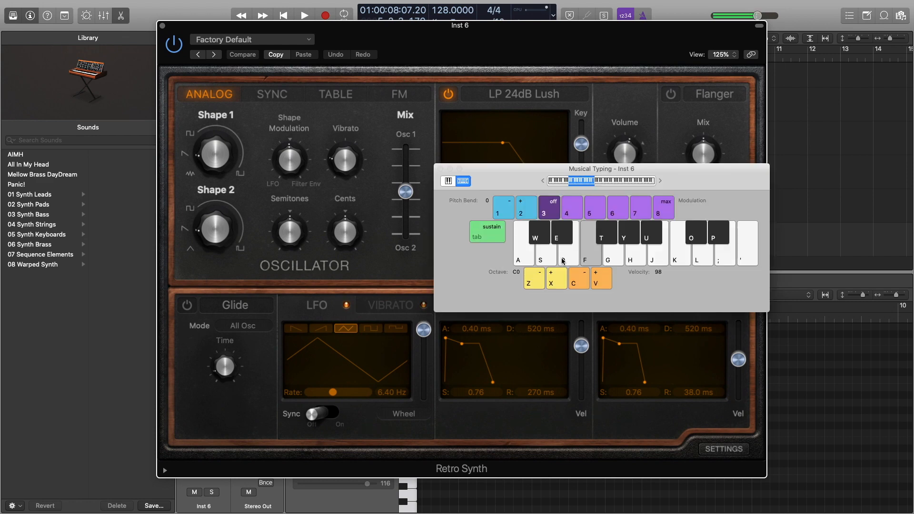
{"action": "key", "text": "super+k"}
{"action": "mouse_move", "coordinate": [446, 338]}
{"action": "left_mouse_down"}
{"action": "mouse_move", "coordinate": [467, 337]}
{"action": "mouse_move", "coordinate": [441, 344]}
{"action": "left_mouse_up"}
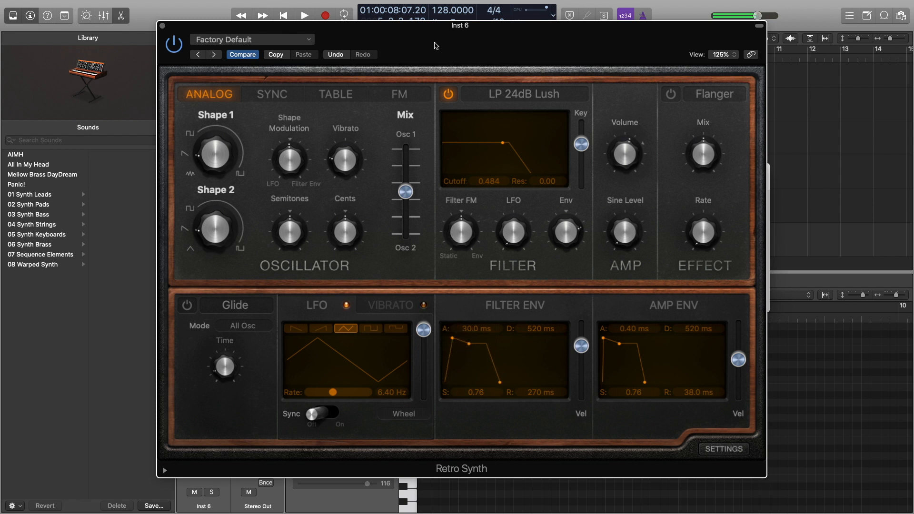
- Try the FM oscillator with altered FM, Harmonic, Inharmonic, Shape and Mix levels, and return to the Analog oscillator
{"action": "mouse_move", "coordinate": [336, 232]}
{"action": "mouse_move", "coordinate": [213, 238]}
{"action": "left_click", "coordinate": [398, 94]}
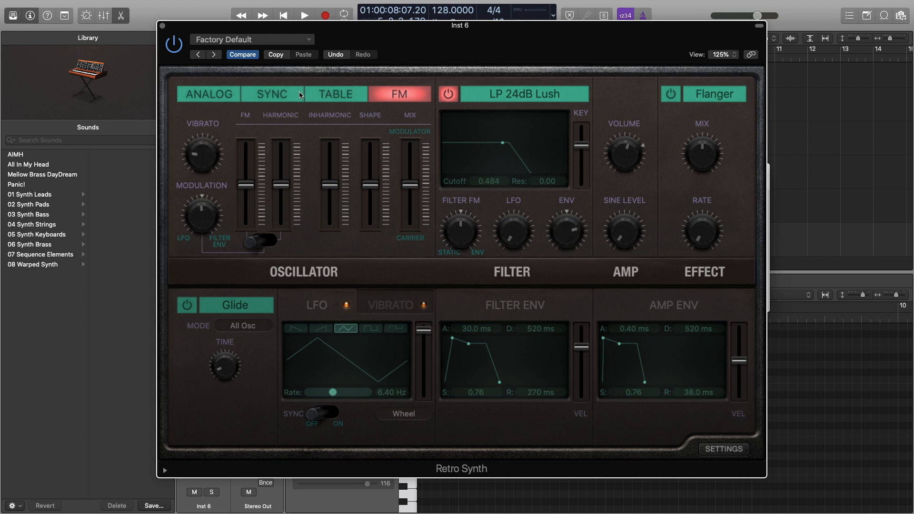
{"action": "mouse_move", "coordinate": [275, 173]}
{"action": "left_click_drag", "start_coordinate": [371, 185], "coordinate": [378, 141]}
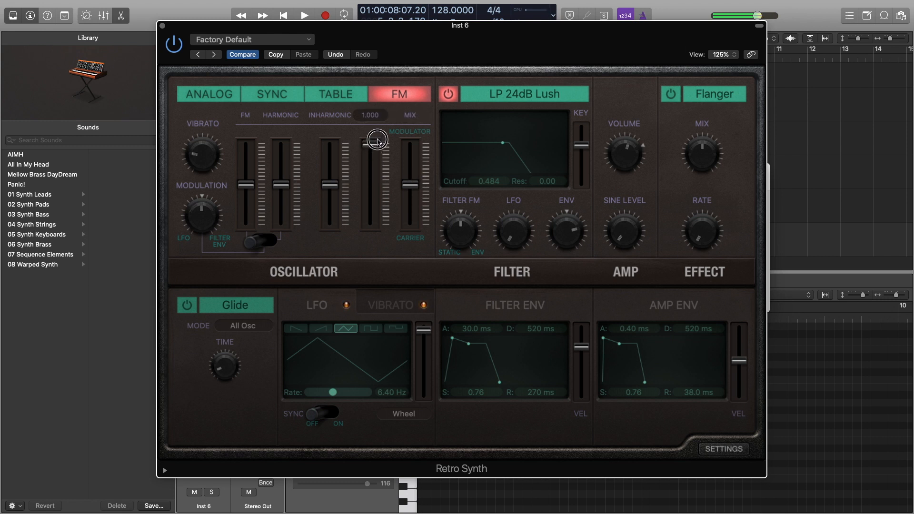
{"action": "left_click_drag", "start_coordinate": [339, 184], "coordinate": [281, 148]}
{"action": "left_click_drag", "start_coordinate": [246, 185], "coordinate": [251, 215]}
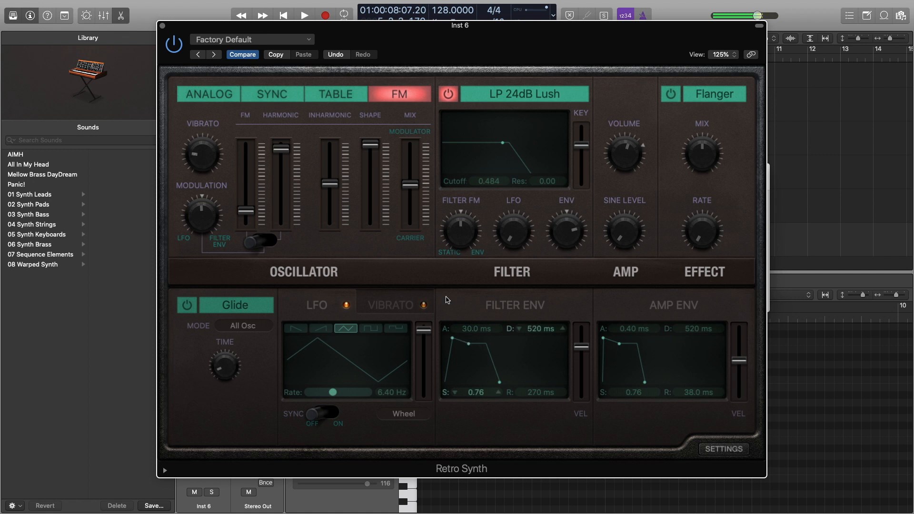
{"action": "left_click_drag", "start_coordinate": [330, 184], "coordinate": [333, 201]}
{"action": "left_click_drag", "start_coordinate": [371, 144], "coordinate": [402, 170]}
{"action": "left_click", "coordinate": [210, 95]}
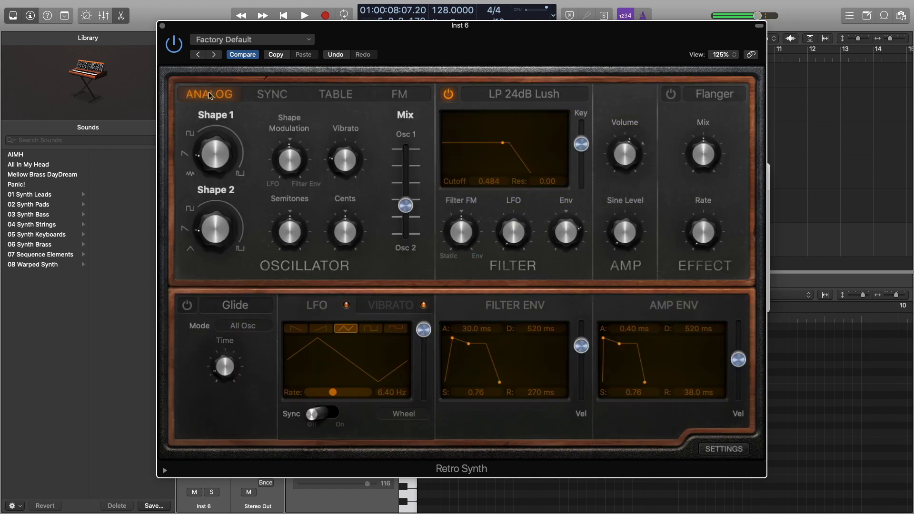
- Adjust the Shape 2 and Shape 1 settings of the analog oscillators and raise Semitones to 4 s
{"action": "left_click_drag", "start_coordinate": [578, 45], "coordinate": [601, 222]}
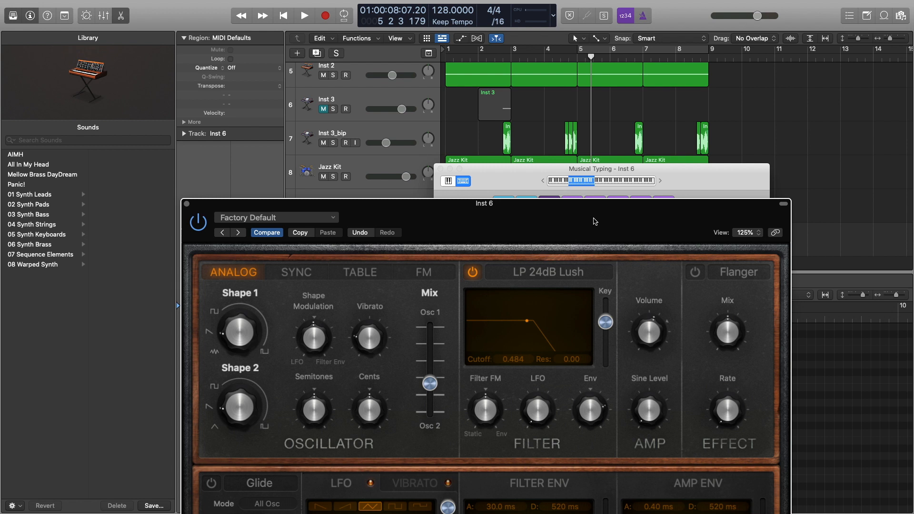
{"action": "left_click_drag", "start_coordinate": [594, 218], "coordinate": [591, 133]}
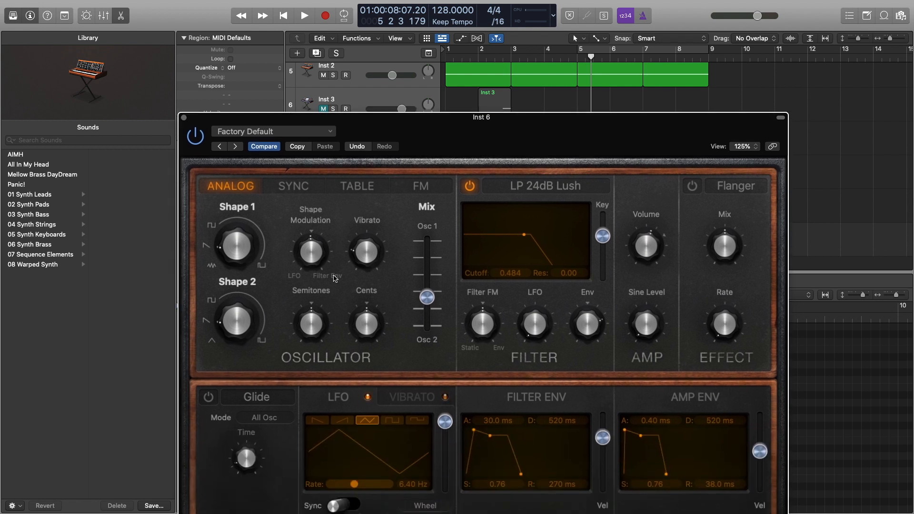
{"action": "left_click_drag", "start_coordinate": [228, 280], "coordinate": [228, 280]}
{"action": "left_click_drag", "start_coordinate": [222, 230], "coordinate": [223, 220]}
{"action": "mouse_move", "coordinate": [319, 260]}
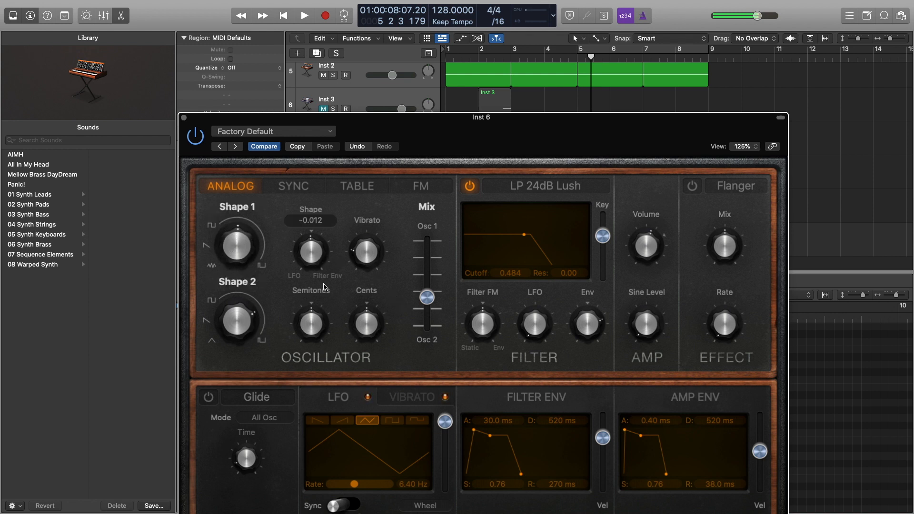
{"action": "mouse_move", "coordinate": [326, 314]}
{"action": "left_click_drag", "start_coordinate": [316, 325], "coordinate": [318, 317]}
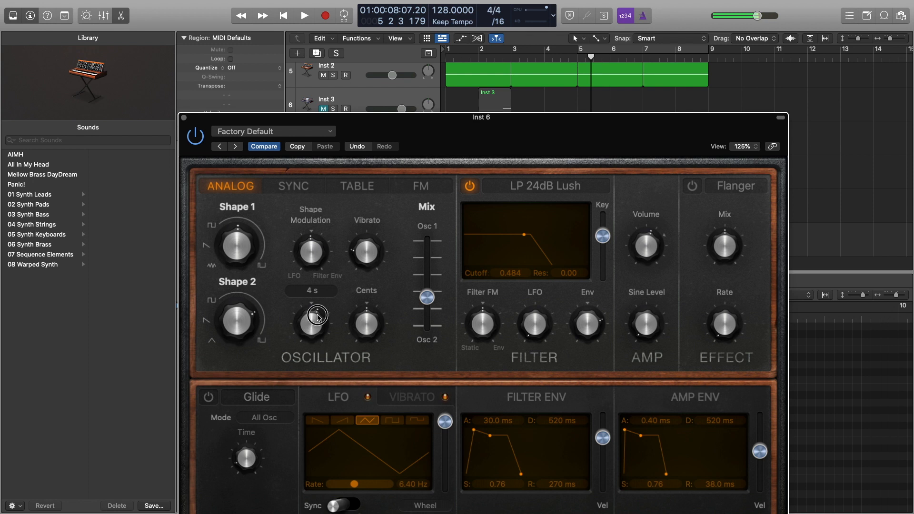
{"action": "mouse_move", "coordinate": [355, 325]}
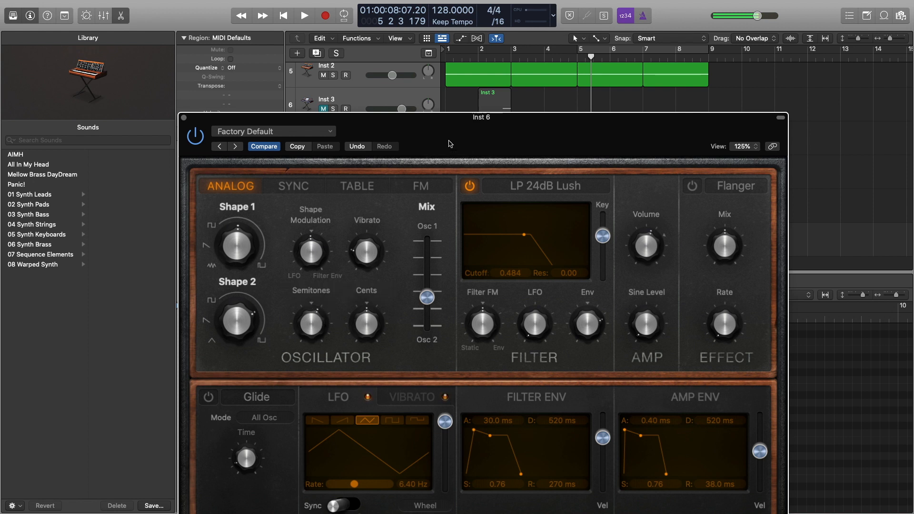
- Raise Semitones further, turn Shape 2 down toward the triangle wave, and fine-tune Shape 1
{"action": "left_click_drag", "start_coordinate": [475, 117], "coordinate": [460, 44]}
{"action": "left_click_drag", "start_coordinate": [300, 262], "coordinate": [301, 234]}
{"action": "left_click_drag", "start_coordinate": [213, 253], "coordinate": [227, 308]}
{"action": "mouse_move", "coordinate": [220, 179]}
{"action": "left_mouse_down"}
{"action": "mouse_move", "coordinate": [220, 187]}
{"action": "mouse_move", "coordinate": [220, 180]}
{"action": "left_mouse_up"}
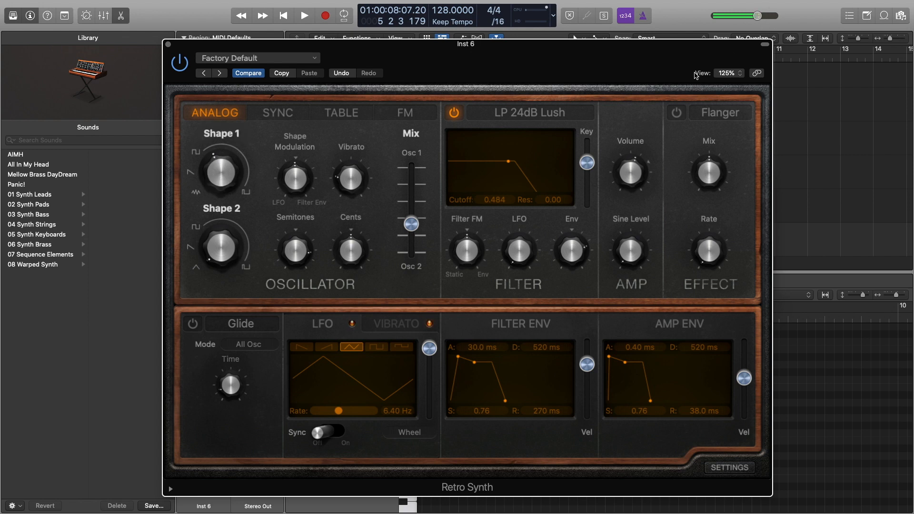
- Raise the musical typing octave to C1, keep its keyboard and the synth both in view, and play notes from F upward to audition the sound
{"action": "left_click_drag", "start_coordinate": [399, 85], "coordinate": [270, 289]}
{"action": "left_click", "coordinate": [689, 151]}
{"action": "left_click_drag", "start_coordinate": [689, 152], "coordinate": [718, 75]}
{"action": "key", "text": "x"}
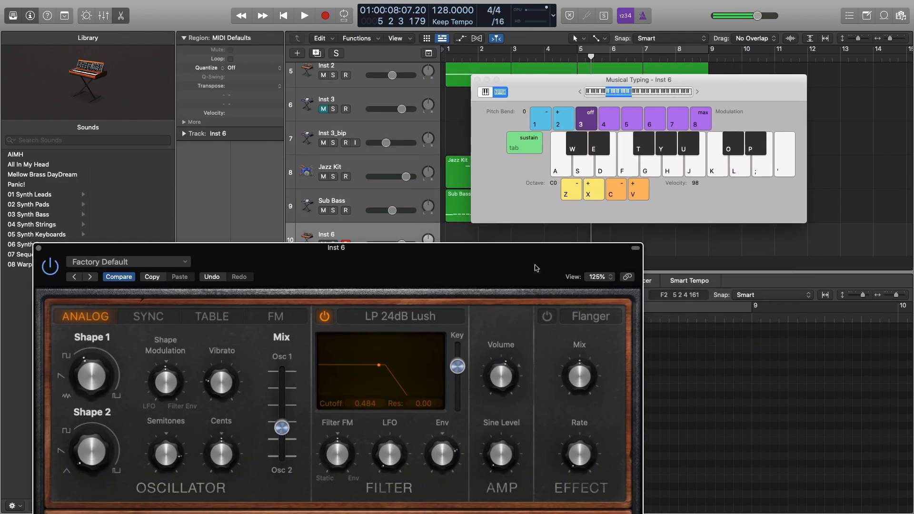
{"action": "left_click_drag", "start_coordinate": [536, 276], "coordinate": [549, 259]}
{"action": "key", "text": "f"}
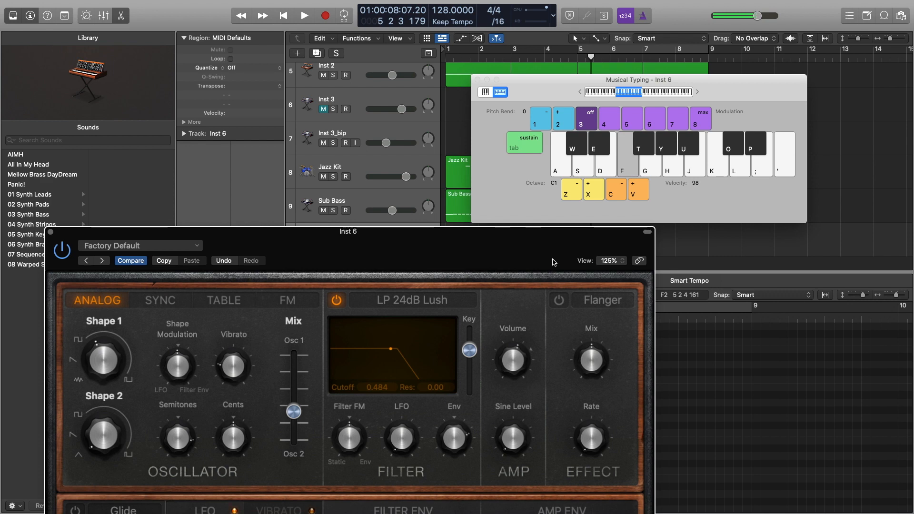
{"action": "key", "text": "f"}
{"action": "key", "text": "t"}
{"action": "key", "text": "g"}
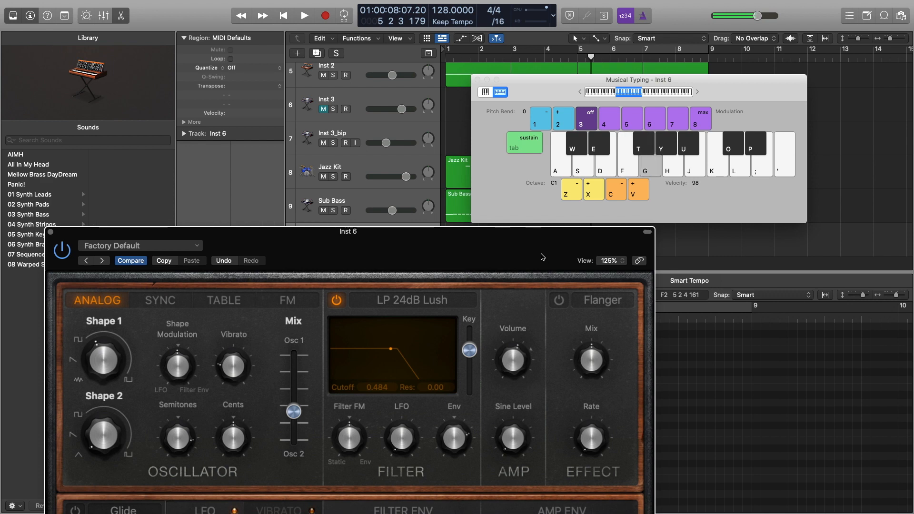
{"action": "key", "text": "y"}
- Set the oscillator Mix to 0.21 toward Osc 1, stopping the accidental recording along the way
{"action": "left_click_drag", "start_coordinate": [520, 263], "coordinate": [550, 163]}
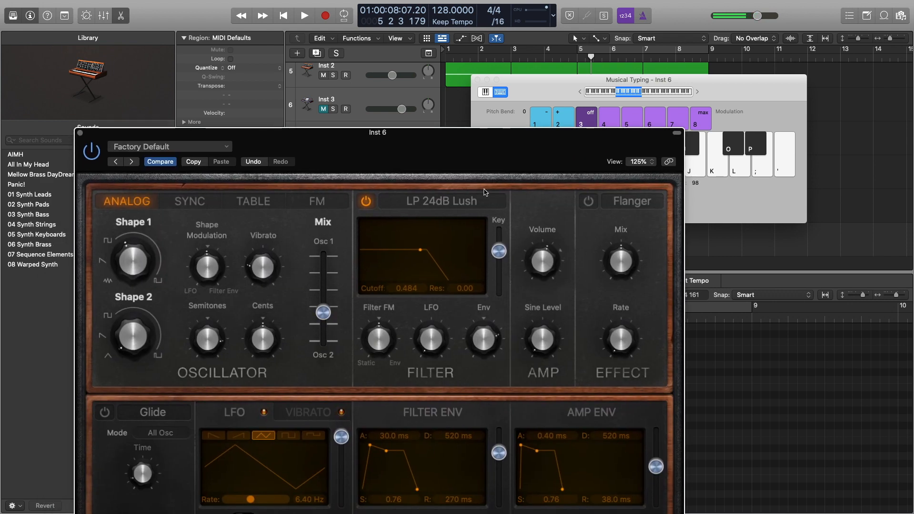
{"action": "mouse_move", "coordinate": [323, 312]}
{"action": "left_click_drag", "start_coordinate": [323, 314], "coordinate": [324, 281]}
{"action": "key", "text": "r"}
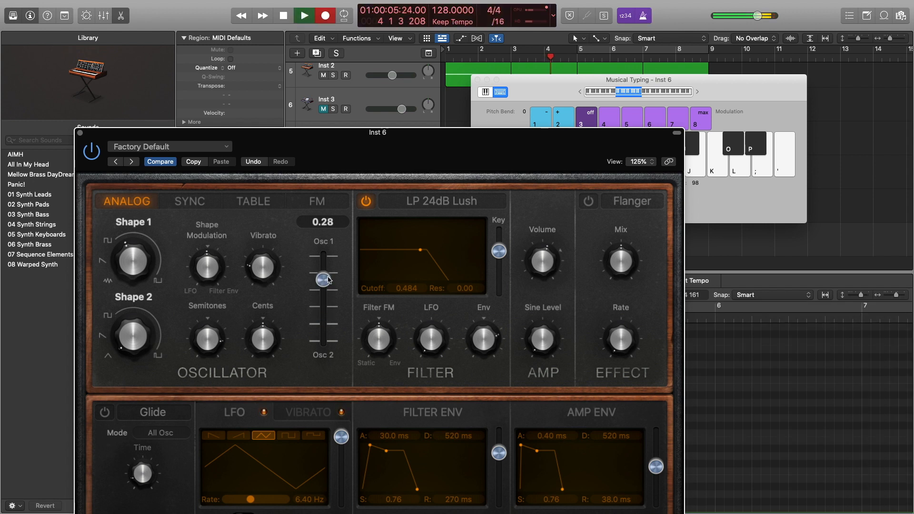
{"action": "key", "text": "space"}
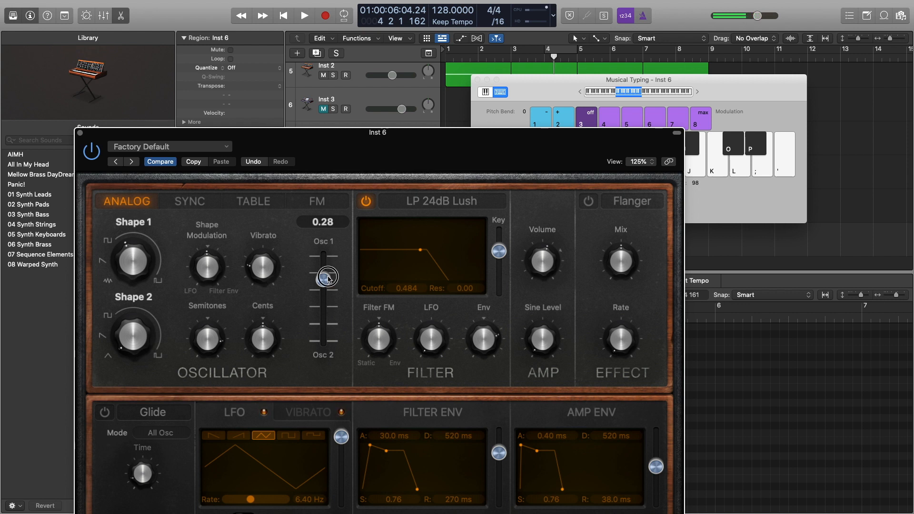
{"action": "left_click_drag", "start_coordinate": [328, 279], "coordinate": [329, 273]}
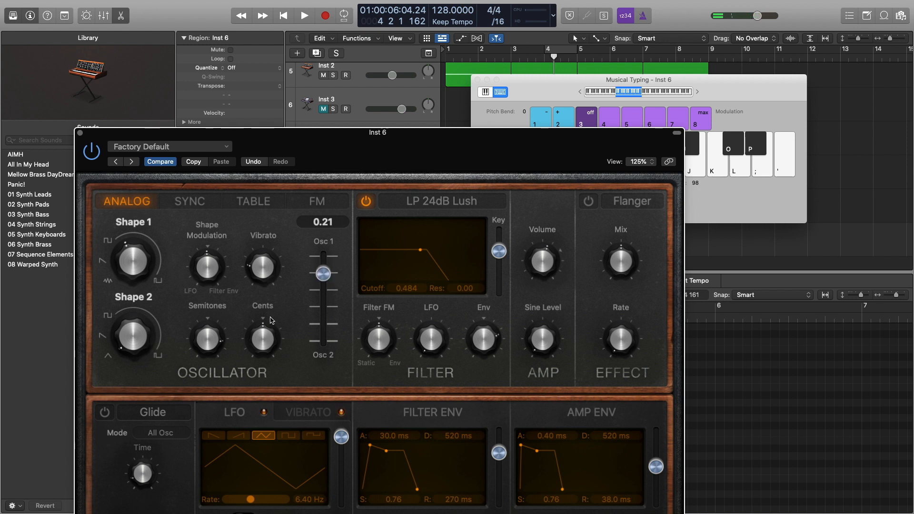
- Set the filter envelope to 15.0 ms attack, 490 ms decay and 0.17 sustain, with filter cutoff 0.522 and resonance 0.09
{"action": "mouse_move", "coordinate": [119, 346]}
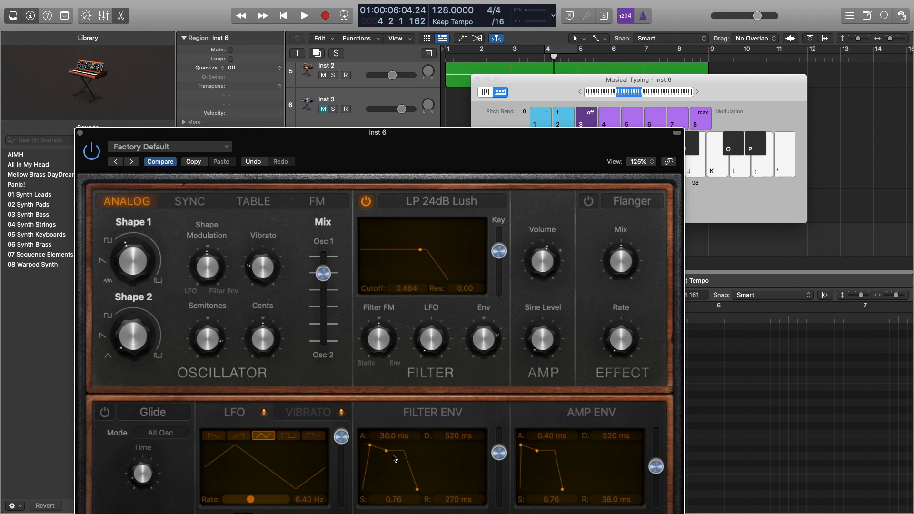
{"action": "left_click_drag", "start_coordinate": [448, 151], "coordinate": [458, 90]}
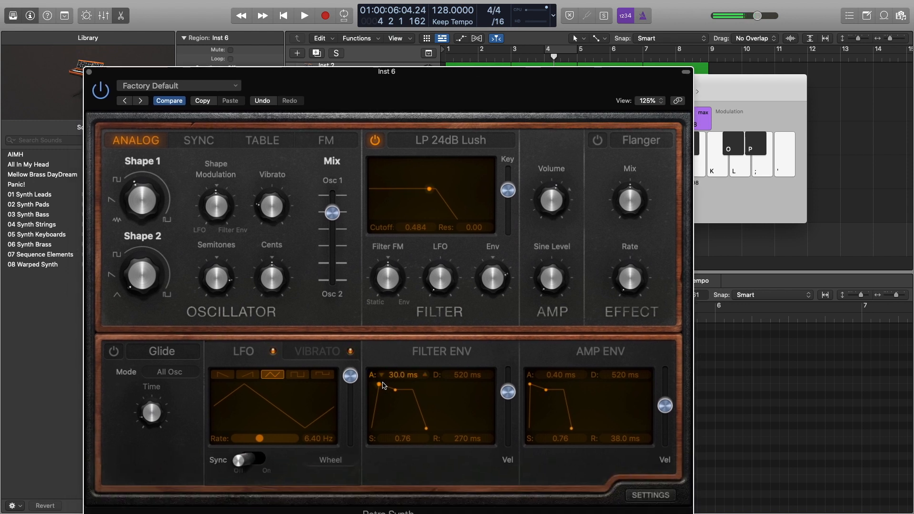
{"action": "left_click_drag", "start_coordinate": [395, 389], "coordinate": [396, 437]}
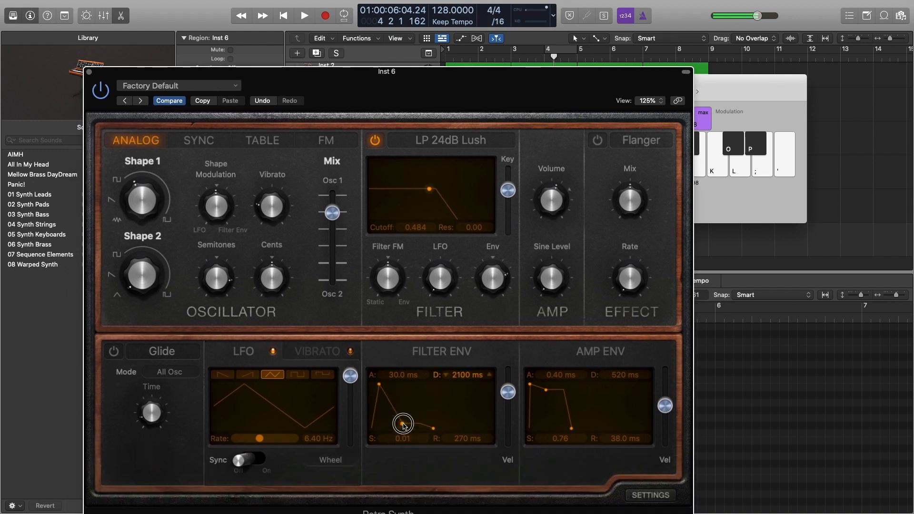
{"action": "left_click_drag", "start_coordinate": [403, 425], "coordinate": [383, 385]}
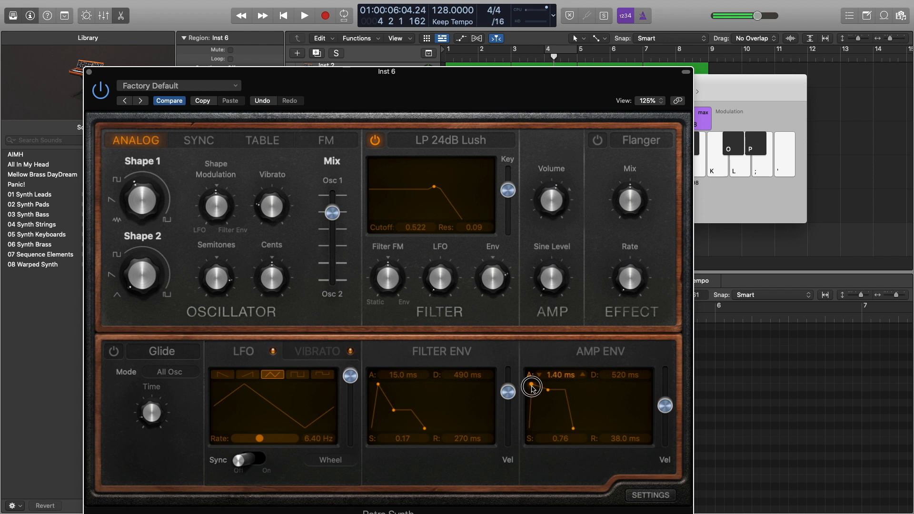
- Set the amp envelope attack to 4.90 ms and bring the musical typing keyboard to the front
{"action": "left_click_drag", "start_coordinate": [531, 386], "coordinate": [535, 387]}
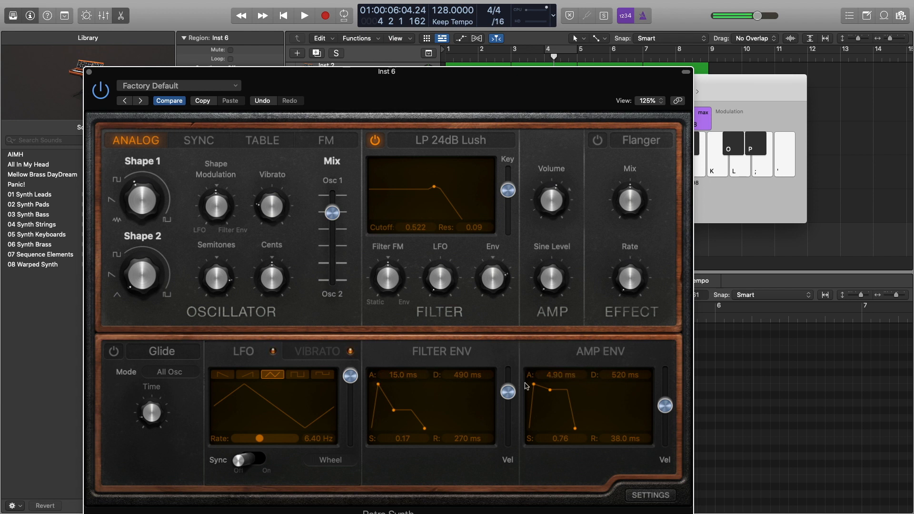
{"action": "left_click", "coordinate": [727, 91]}
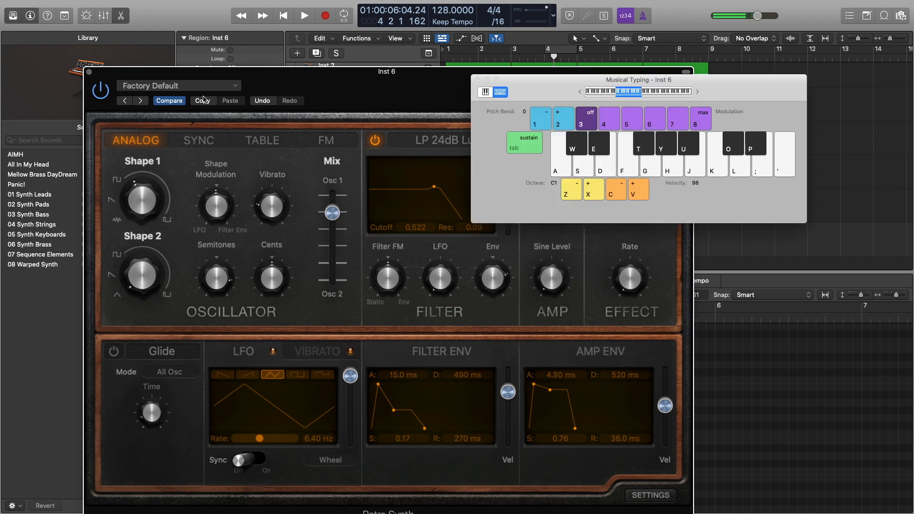
- Clear the floating windows, delete the stray Inst 6 region and copy the four Sub Bass regions onto the Inst 6 track
{"action": "left_click", "coordinate": [89, 72]}
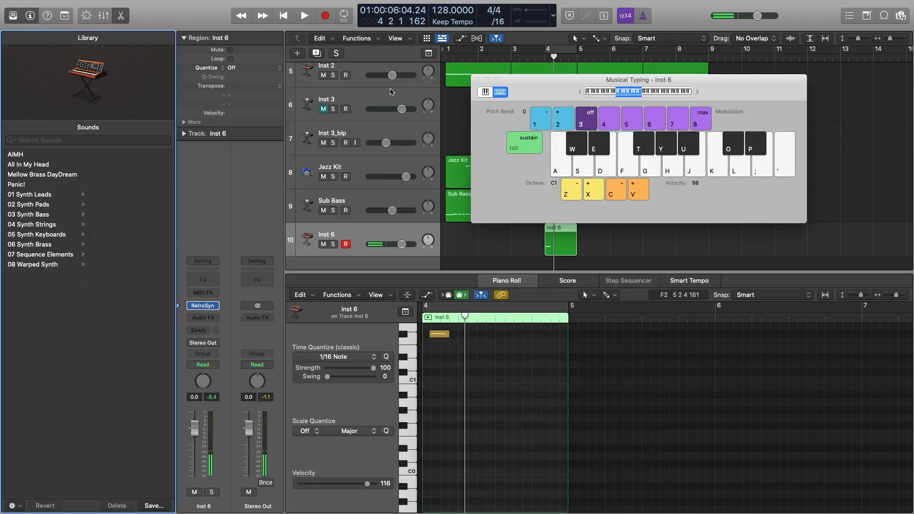
{"action": "left_click", "coordinate": [477, 80]}
{"action": "left_click_drag", "start_coordinate": [717, 208], "coordinate": [473, 219]}
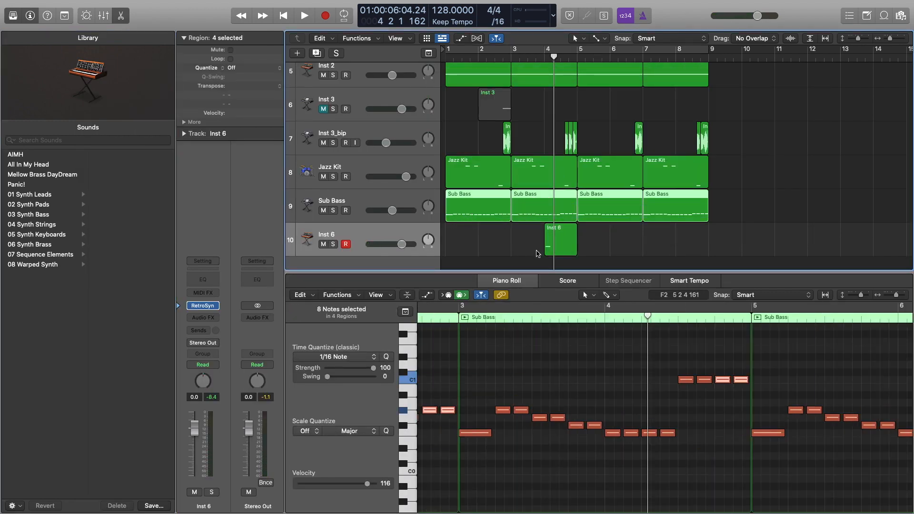
{"action": "left_click", "coordinate": [566, 242]}
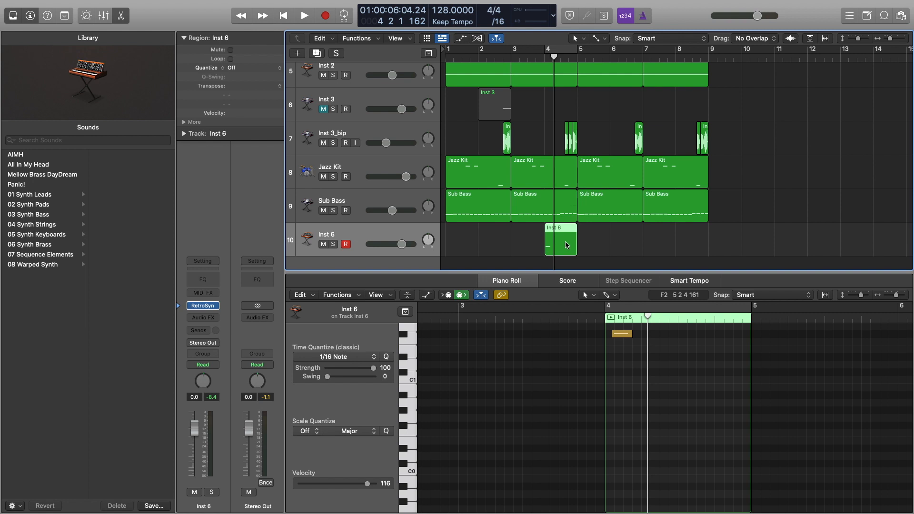
{"action": "key", "text": "Delete"}
{"action": "left_click_drag", "start_coordinate": [721, 205], "coordinate": [474, 246]}
- Solo Inst 6 and transpose all of its copied bass notes up one octave while playing from the start
{"action": "left_click", "coordinate": [333, 244]}
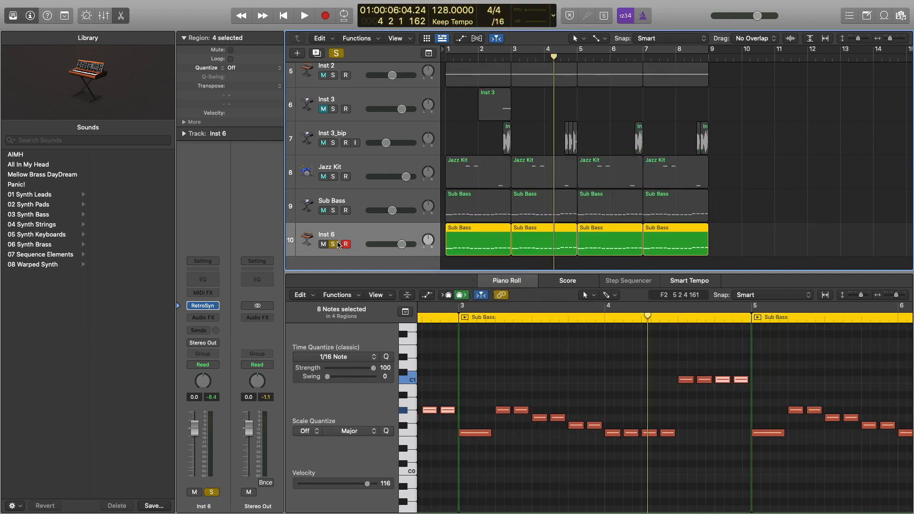
{"action": "key", "text": "Return"}
{"action": "key", "text": "space"}
{"action": "left_click", "coordinate": [470, 386]}
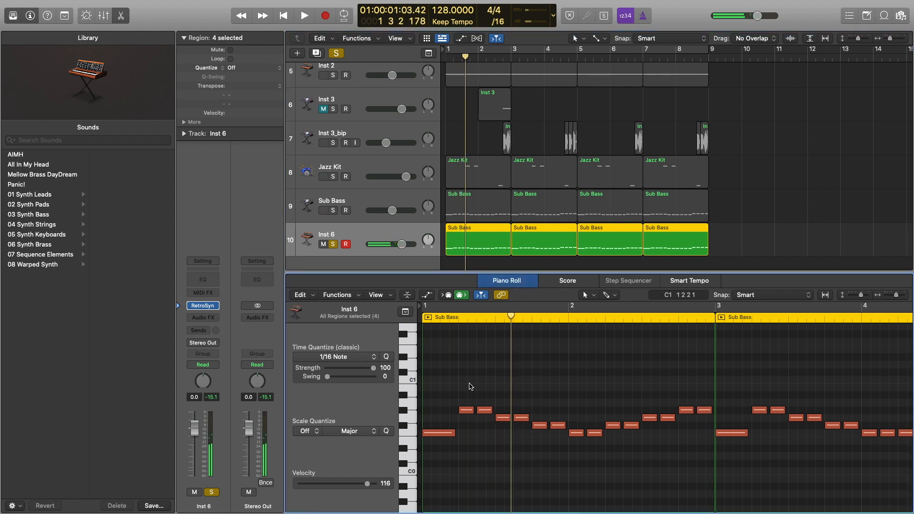
{"action": "key", "text": "super+a"}
{"action": "left_click_drag", "start_coordinate": [438, 435], "coordinate": [440, 341]}
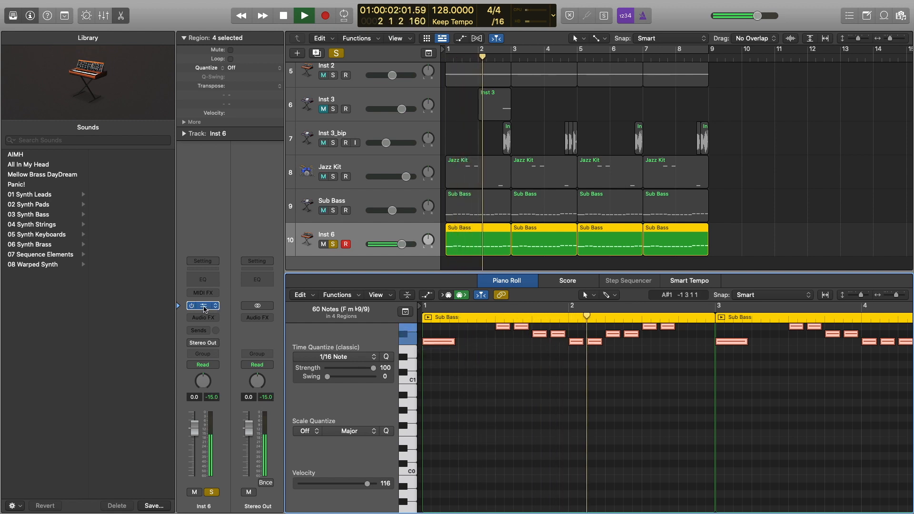
- Open the Retro Synth on Inst 6 and set oscillator Shape 1 to 30.2 %
{"action": "left_click", "coordinate": [204, 309]}
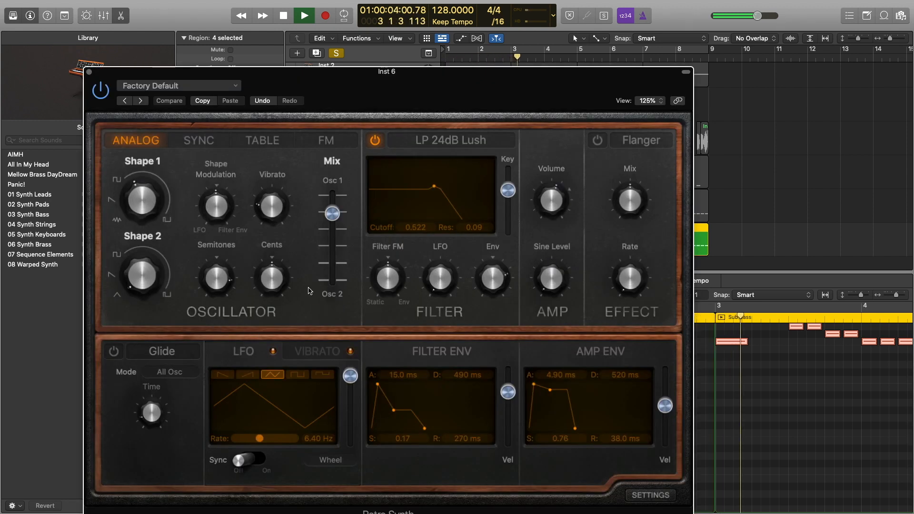
{"action": "mouse_move", "coordinate": [141, 283]}
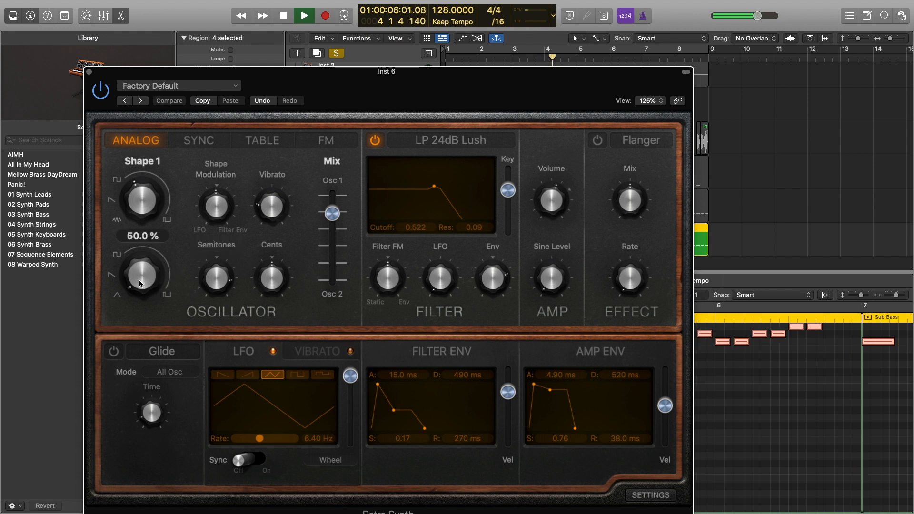
{"action": "mouse_move", "coordinate": [158, 199]}
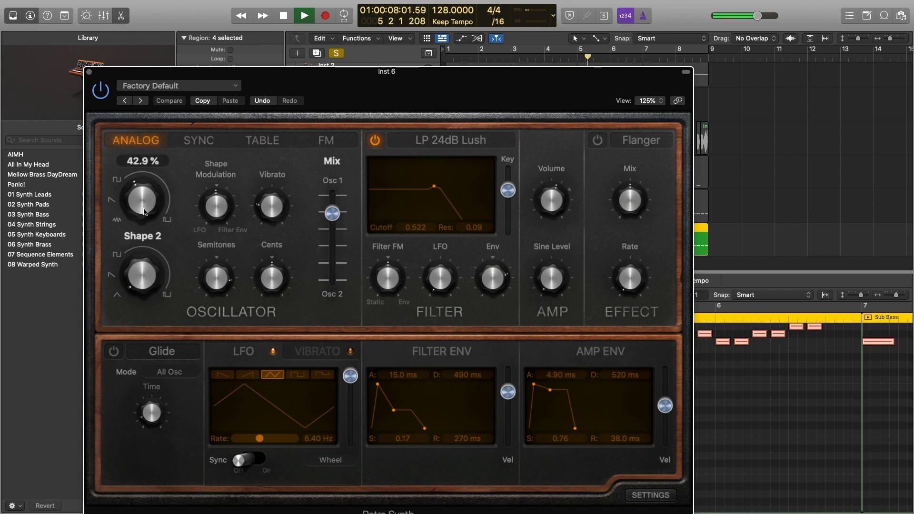
{"action": "mouse_move", "coordinate": [144, 210]}
{"action": "left_mouse_down"}
{"action": "mouse_move", "coordinate": [147, 165]}
{"action": "mouse_move", "coordinate": [143, 236]}
{"action": "mouse_move", "coordinate": [138, 194]}
{"action": "left_mouse_up"}
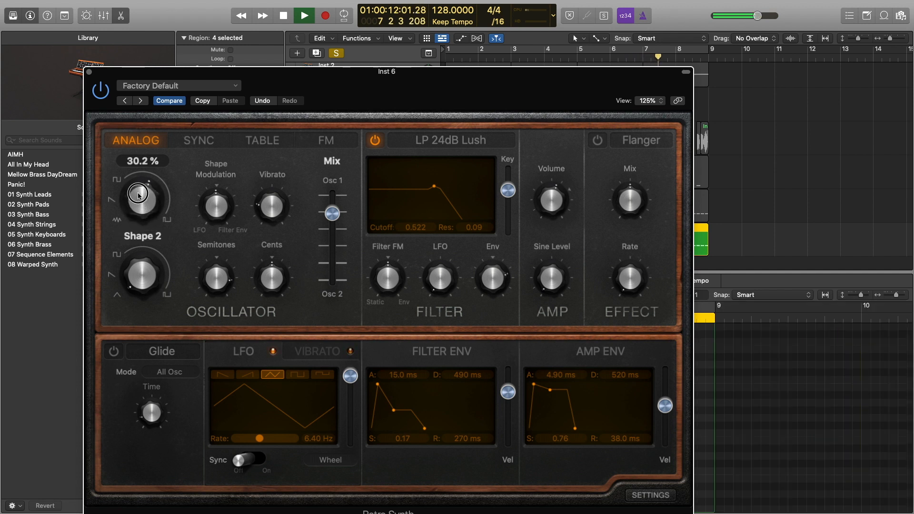
- Turn on cycle playback for the eight bars, lower the synth's vibrato modulation fader to about a third and slightly adjust the Vibrato knob
{"action": "mouse_move", "coordinate": [266, 222]}
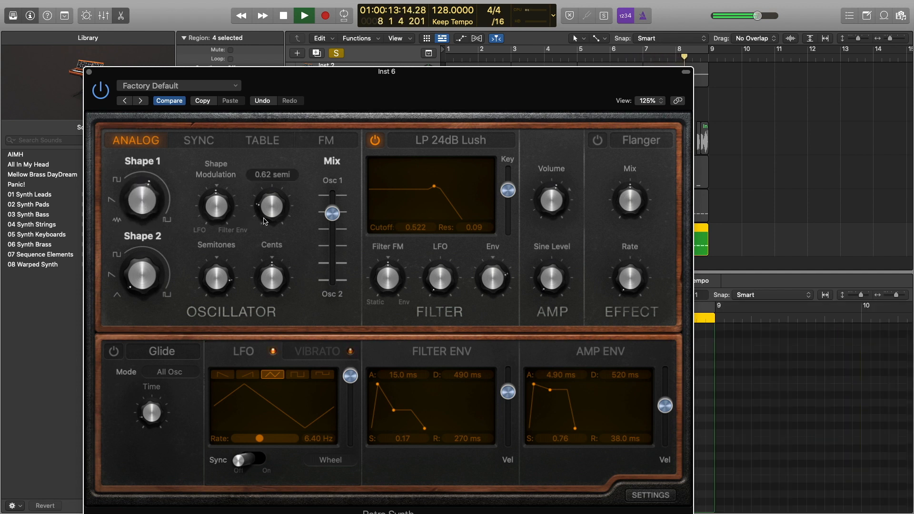
{"action": "left_click", "coordinate": [335, 352]}
{"action": "key", "text": "space"}
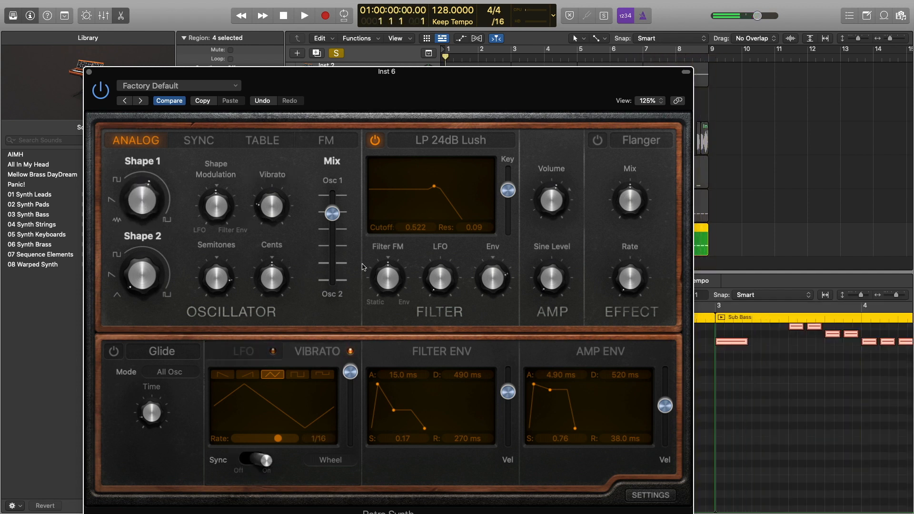
{"action": "left_click_drag", "start_coordinate": [429, 74], "coordinate": [217, 118]}
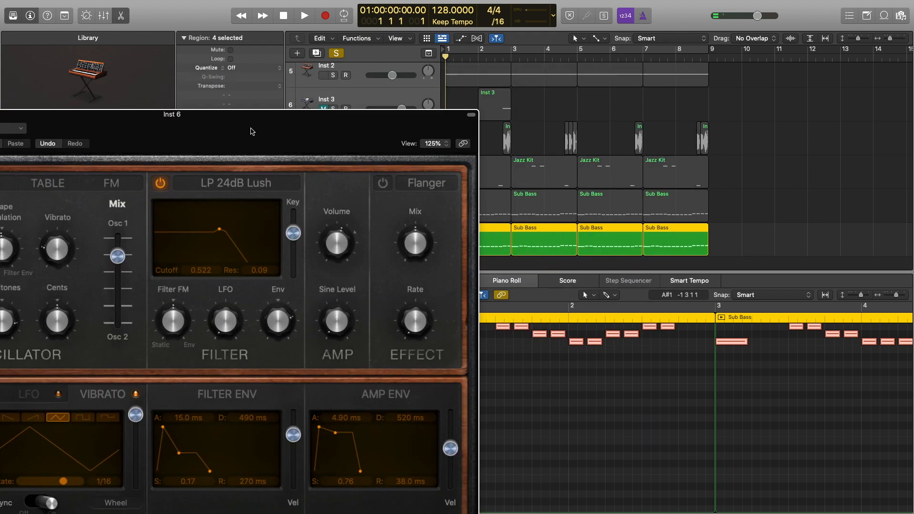
{"action": "key", "text": "c"}
{"action": "left_click_drag", "start_coordinate": [299, 134], "coordinate": [569, 77]}
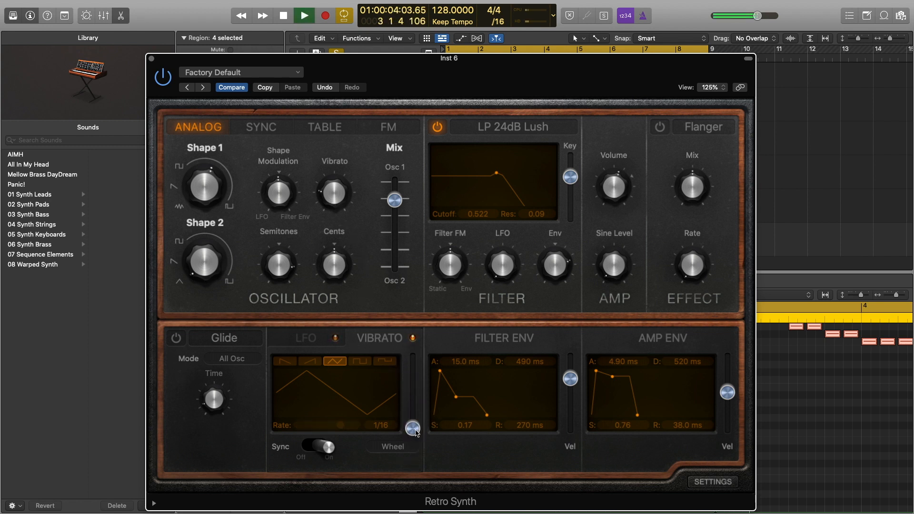
{"action": "left_click_drag", "start_coordinate": [415, 432], "coordinate": [415, 411]}
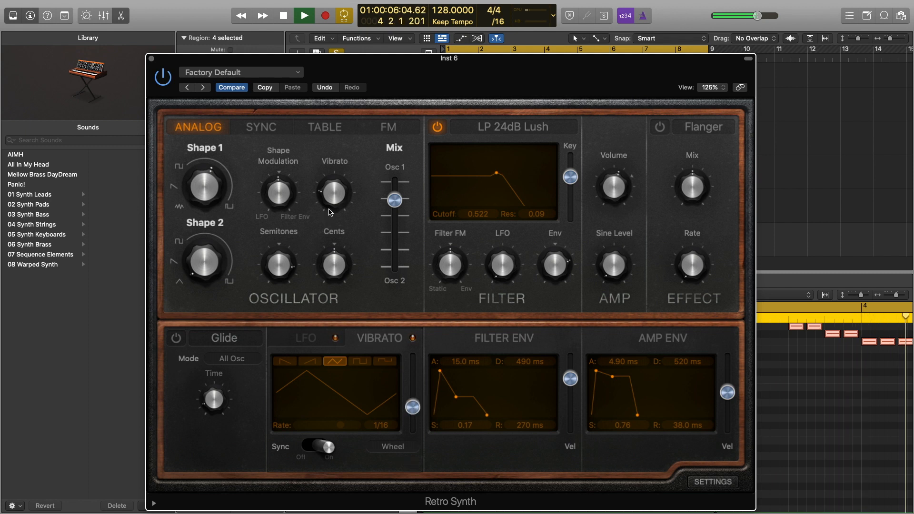
{"action": "left_click", "coordinate": [325, 199]}
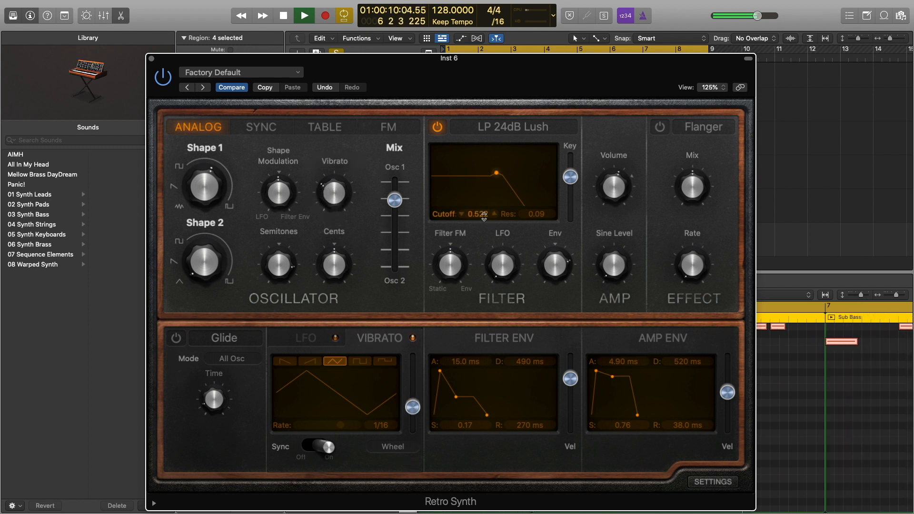
- Set the filter envelope to 590 ms decay and 0.00 sustain, closing the synth and stopping playback when done
{"action": "mouse_move", "coordinate": [344, 242]}
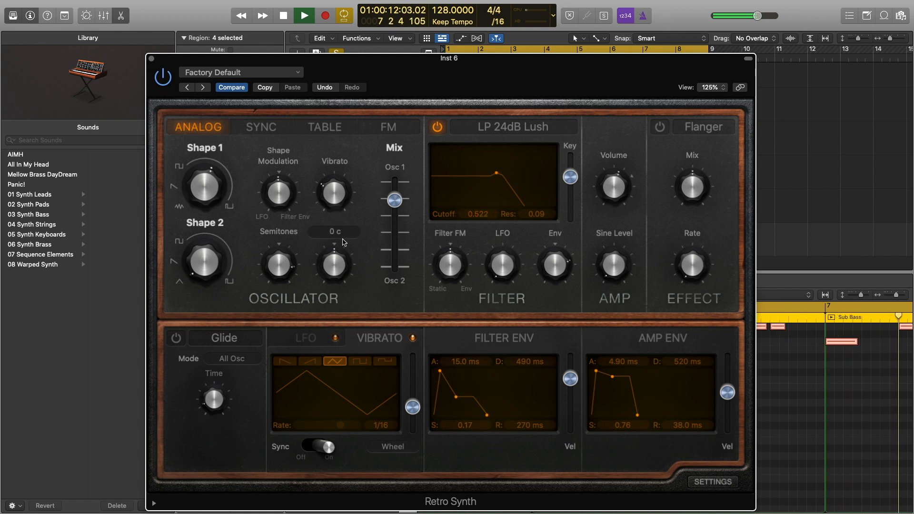
{"action": "left_click_drag", "start_coordinate": [454, 401], "coordinate": [455, 422]}
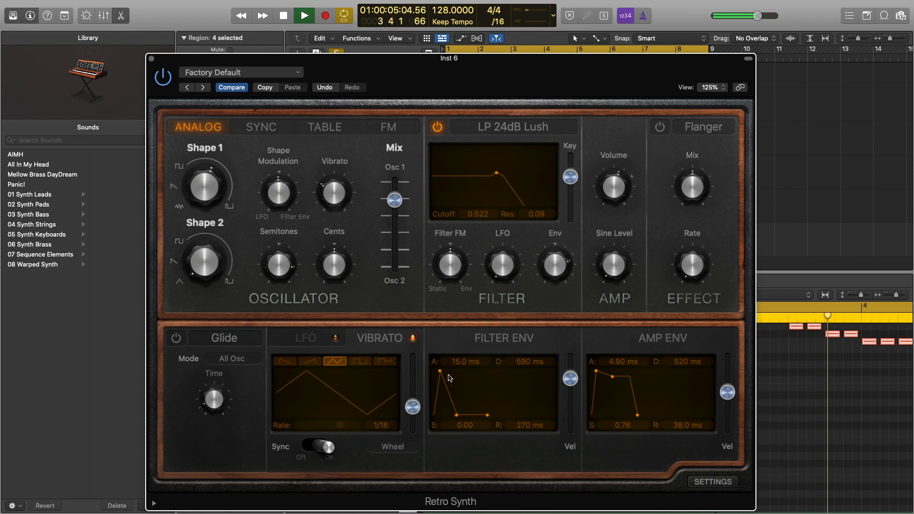
{"action": "left_click", "coordinate": [151, 59]}
{"action": "key", "text": "space"}
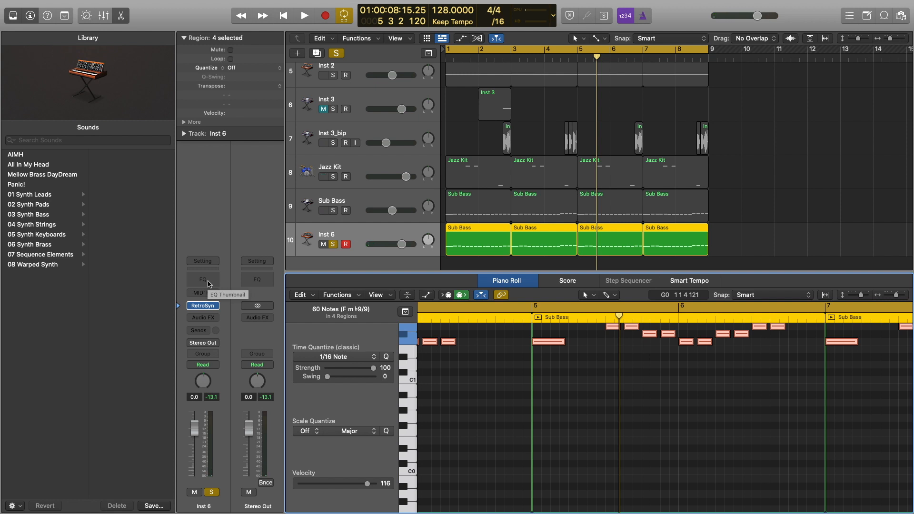
- Add a Channel EQ to Inst 6 and enable its low-cut filter at 136 Hz while the loop plays
{"action": "left_click", "coordinate": [208, 279]}
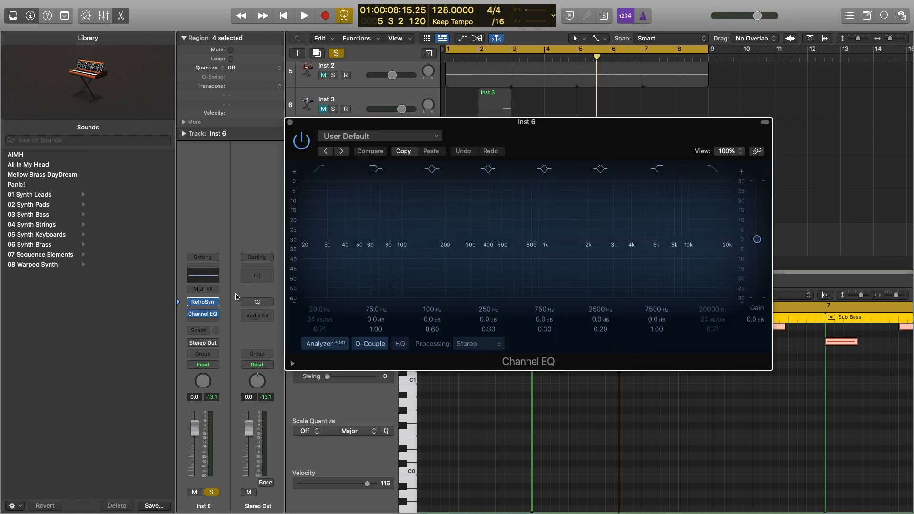
{"action": "key", "text": "Return"}
{"action": "key", "text": "space"}
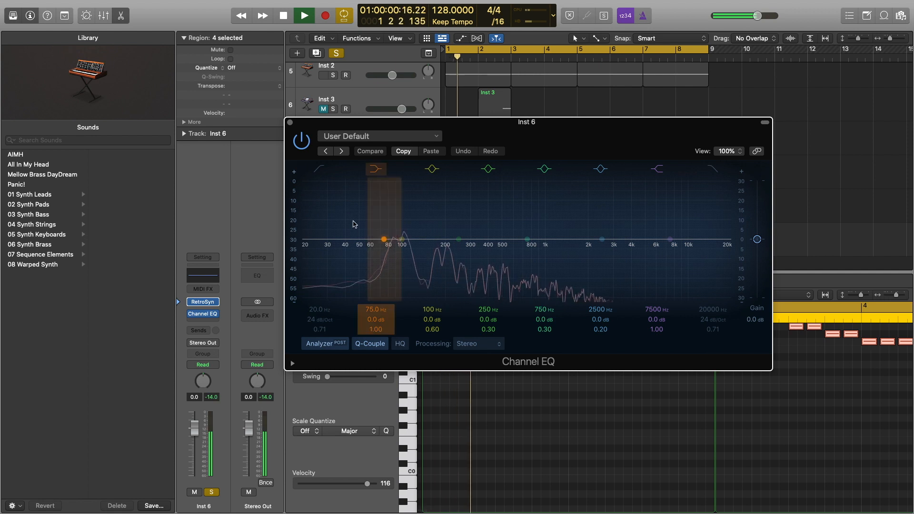
{"action": "left_click", "coordinate": [319, 169]}
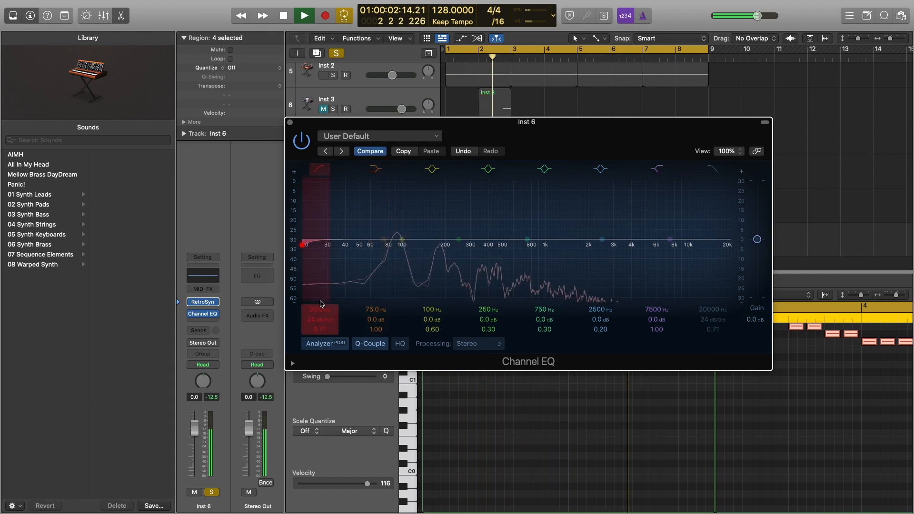
{"action": "left_click_drag", "start_coordinate": [318, 309], "coordinate": [319, 281]}
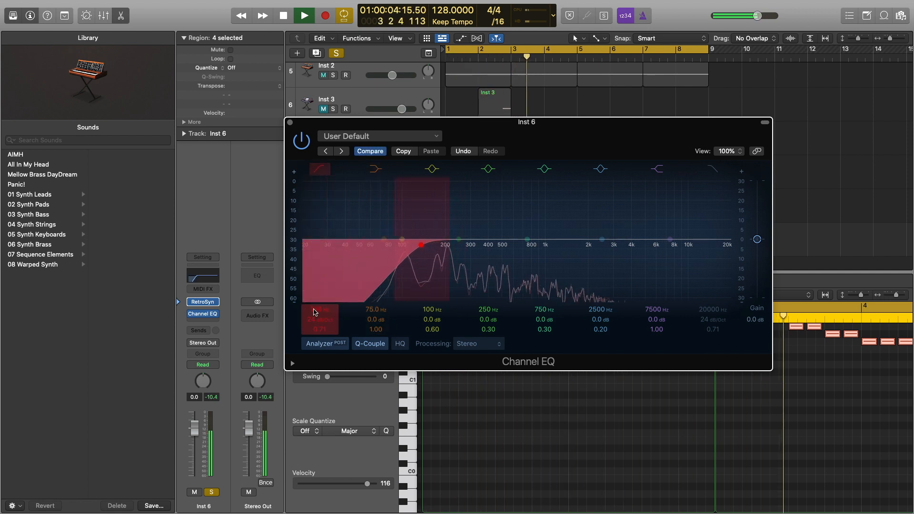
{"action": "key", "text": "space"}
- Solo Sub Bass together with Inst 6, listen to both from the start, and unsolo Sub Bass
{"action": "left_click_drag", "start_coordinate": [386, 121], "coordinate": [402, 264]}
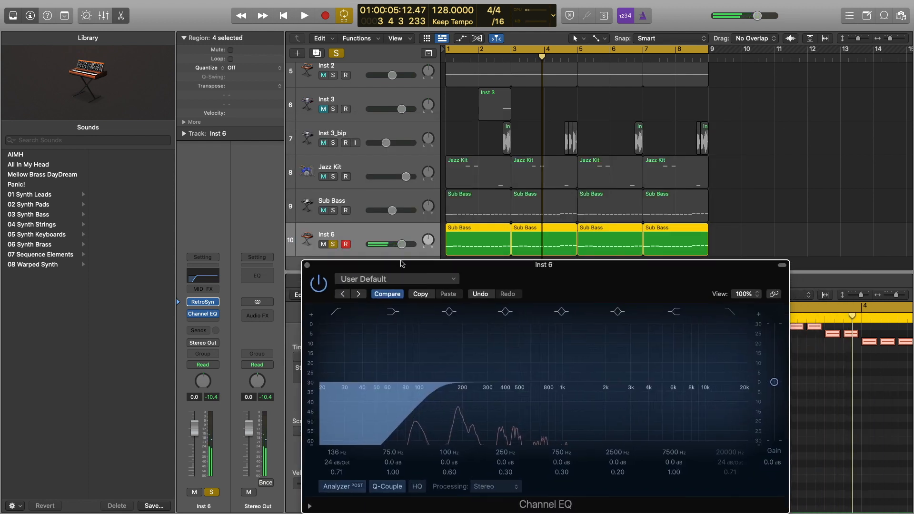
{"action": "left_click", "coordinate": [333, 210]}
{"action": "key", "text": "Return"}
{"action": "key", "text": "space"}
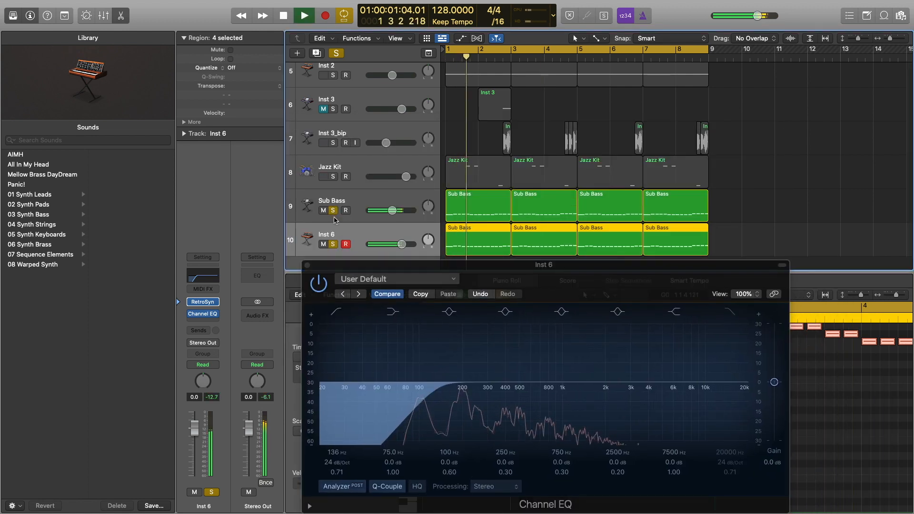
{"action": "key", "text": "space"}
{"action": "left_click_drag", "start_coordinate": [411, 264], "coordinate": [384, 238]}
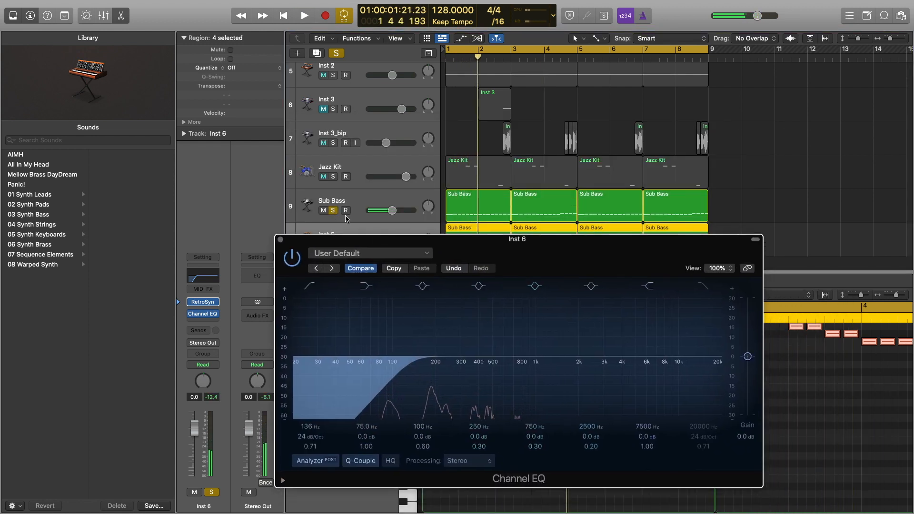
{"action": "left_click", "coordinate": [334, 211]}
- Enable the Channel EQ's high-cut filter with a 6 dB/Oct slope at about 3.5 kHz while the loop plays
{"action": "key", "text": "Return"}
{"action": "key", "text": "space"}
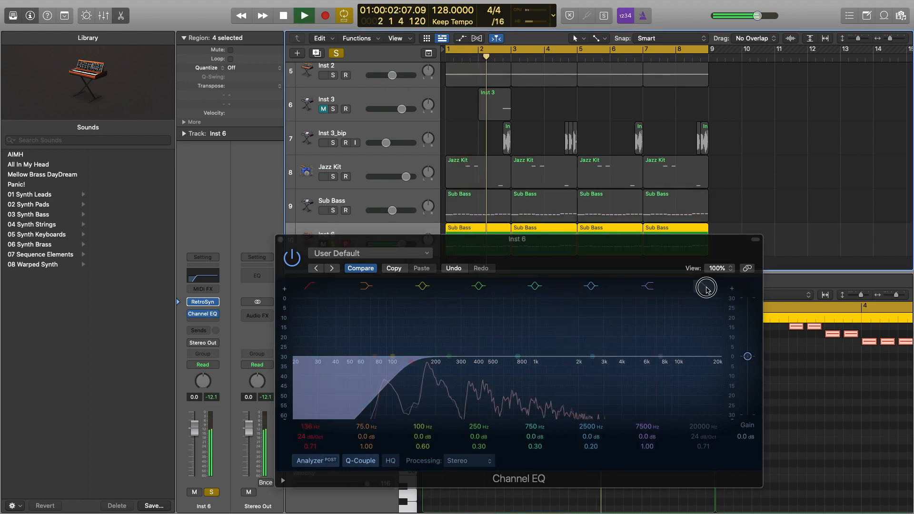
{"action": "left_click", "coordinate": [710, 382]}
{"action": "left_click_drag", "start_coordinate": [710, 382], "coordinate": [690, 402]}
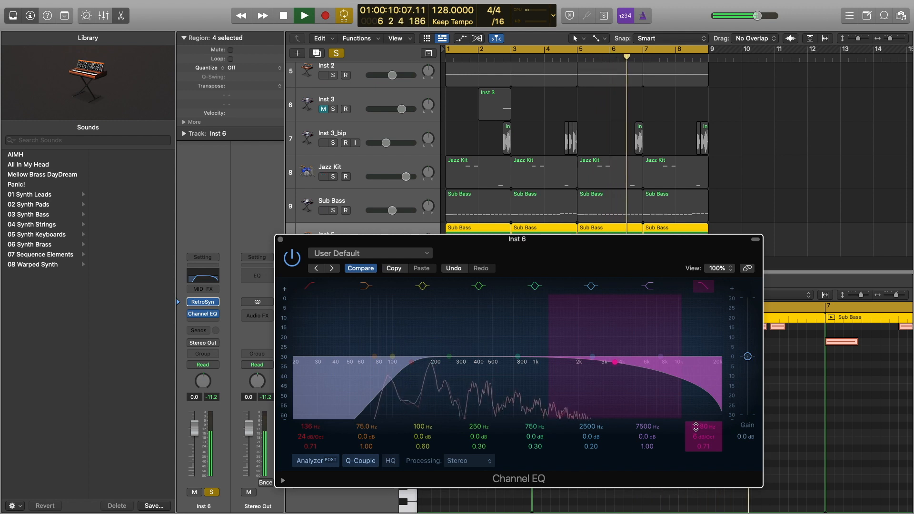
{"action": "key", "text": "space"}
- Close the Channel EQ and insert a stereo Ensemble modulation effect after it on Inst 6
{"action": "left_click", "coordinate": [202, 313]}
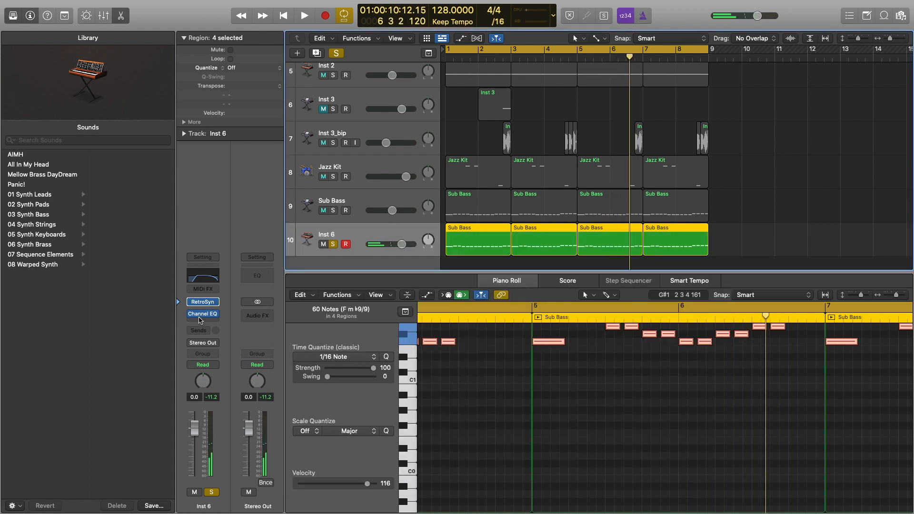
{"action": "left_click", "coordinate": [200, 320]}
{"action": "left_click", "coordinate": [200, 320]}
{"action": "left_click", "coordinate": [202, 318]}
{"action": "mouse_move", "coordinate": [228, 369]}
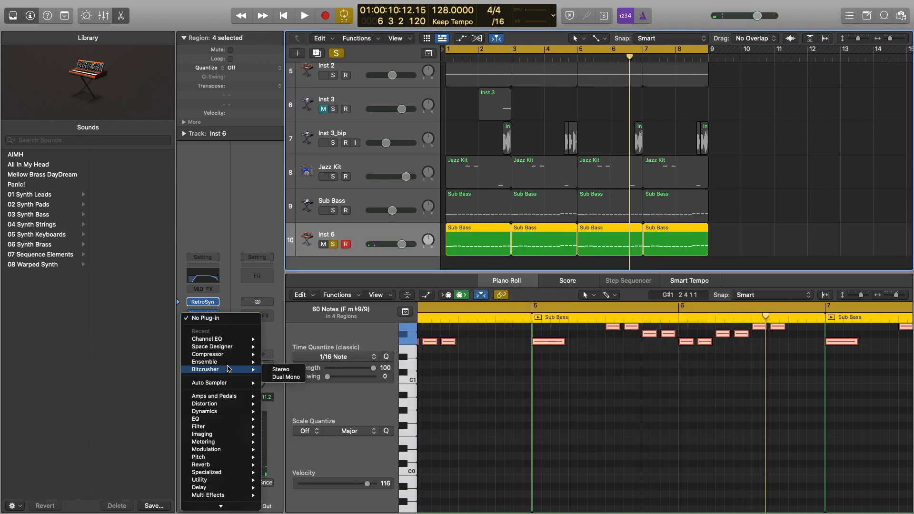
{"action": "mouse_move", "coordinate": [226, 451]}
{"action": "mouse_move", "coordinate": [298, 451]}
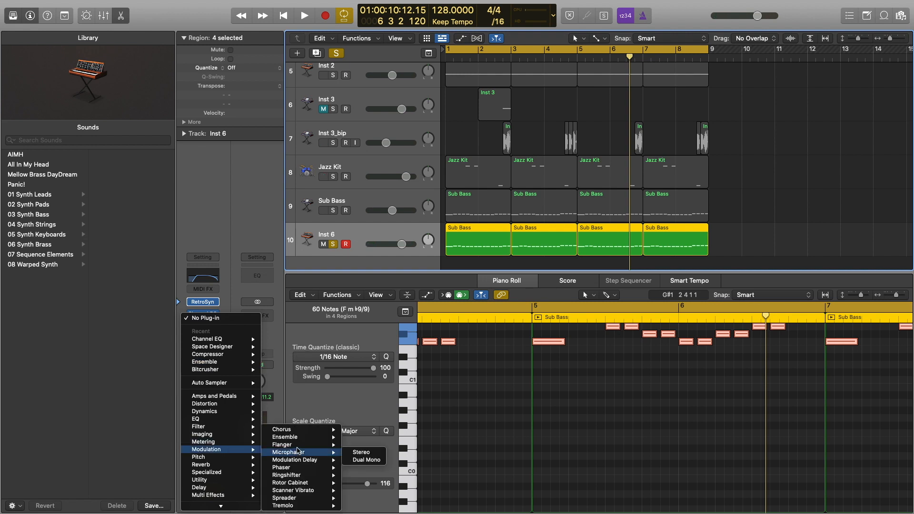
{"action": "left_click", "coordinate": [358, 437]}
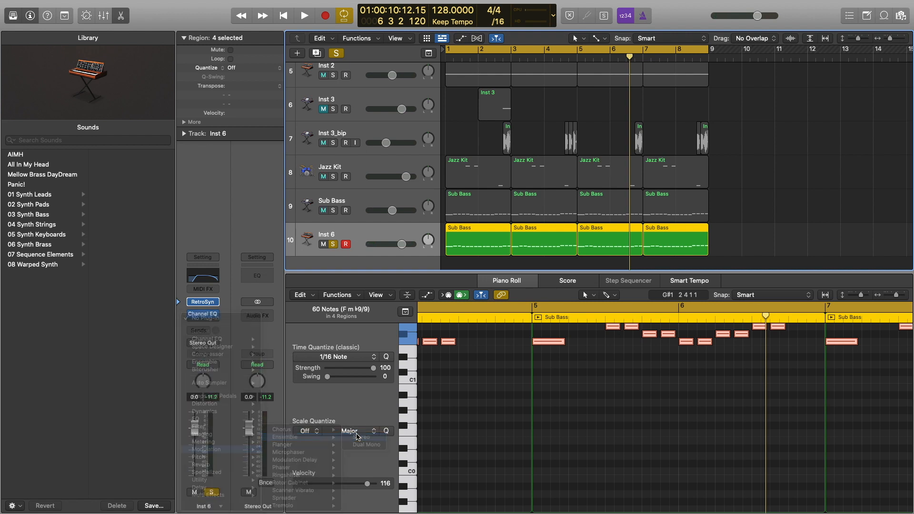
- Load the Screen Door preset in Ensemble and play the loop from the start
{"action": "left_click", "coordinate": [393, 137]}
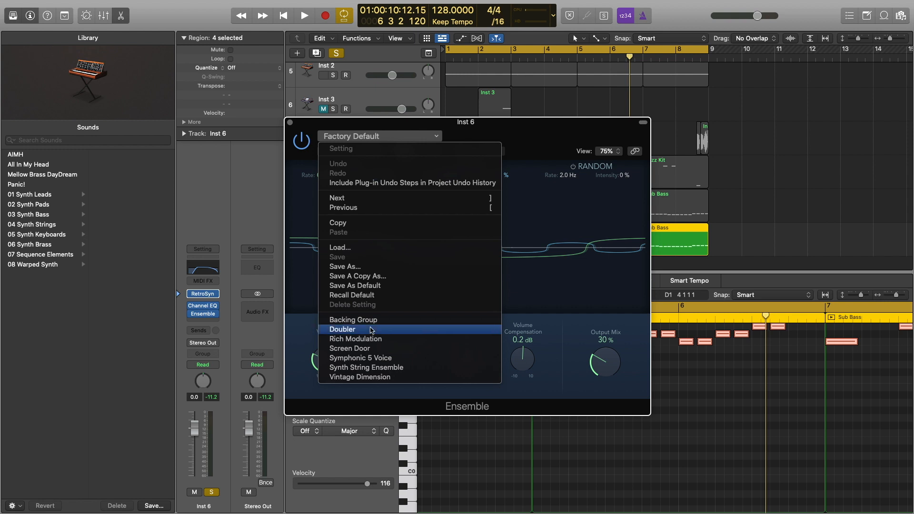
{"action": "left_click", "coordinate": [361, 349]}
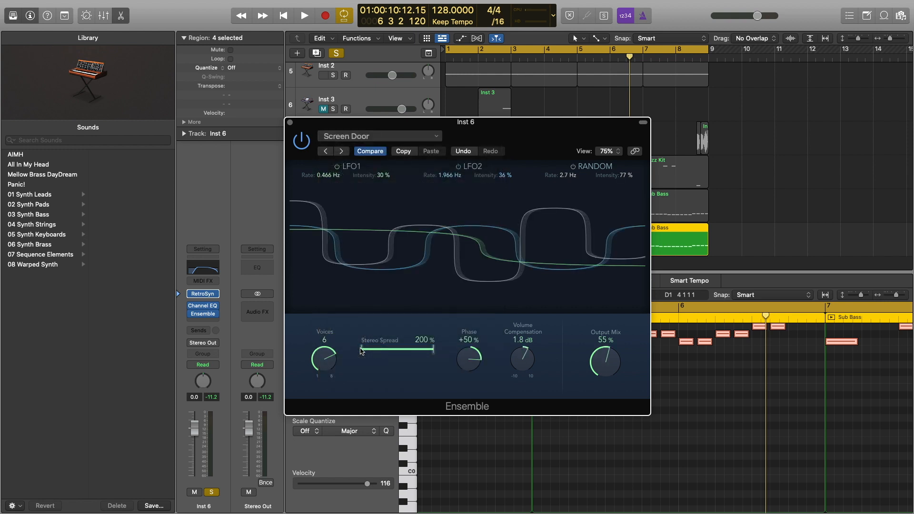
{"action": "key", "text": "Return"}
{"action": "key", "text": "space"}
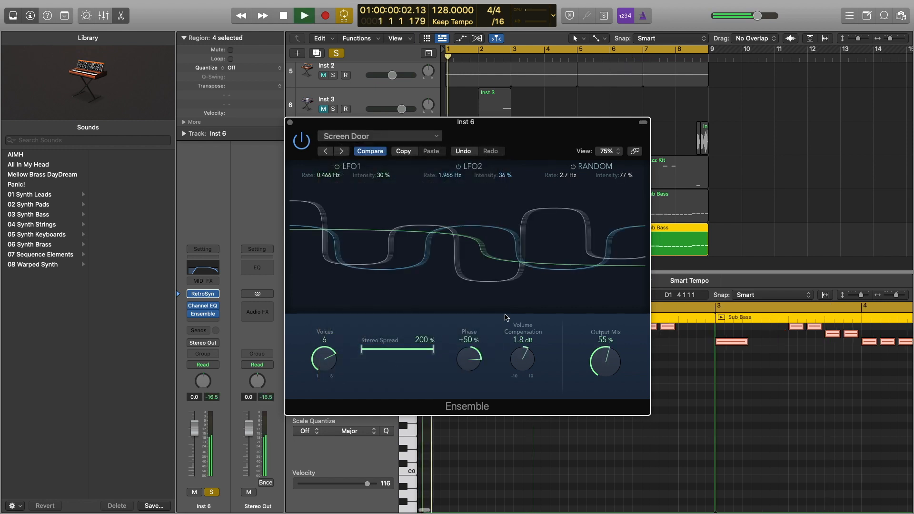
- Reduce Ensemble's output mix to 31% and narrow its stereo spread to 122%, auditioning the loop
{"action": "left_click_drag", "start_coordinate": [604, 360], "coordinate": [598, 381]}
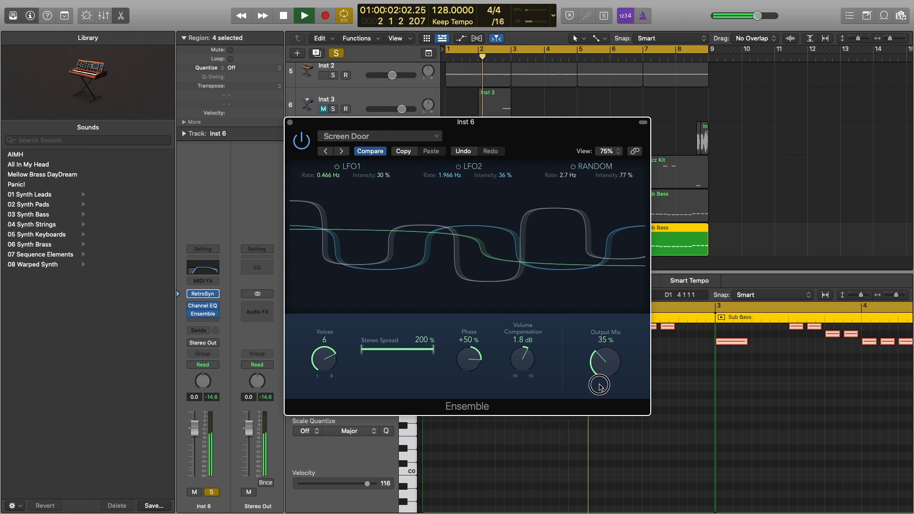
{"action": "left_click_drag", "start_coordinate": [590, 277], "coordinate": [595, 338]}
{"action": "key", "text": "space"}
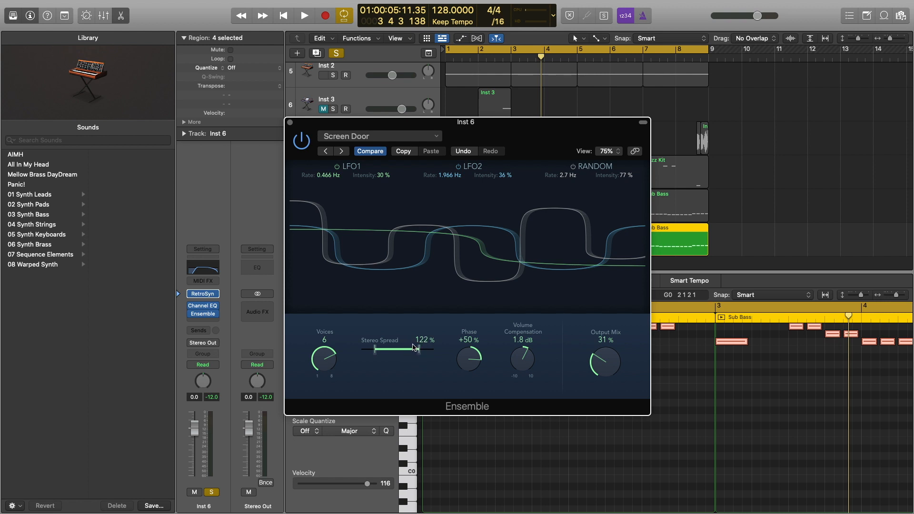
{"action": "key", "text": "space"}
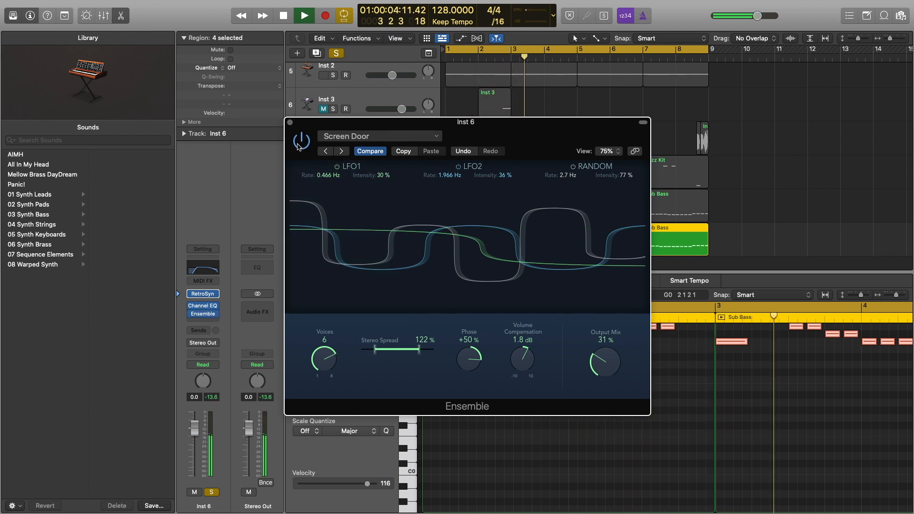
{"action": "key", "text": "space"}
- Insert a stereo Flanger modulation effect after Ensemble on Inst 6
{"action": "left_click", "coordinate": [205, 322]}
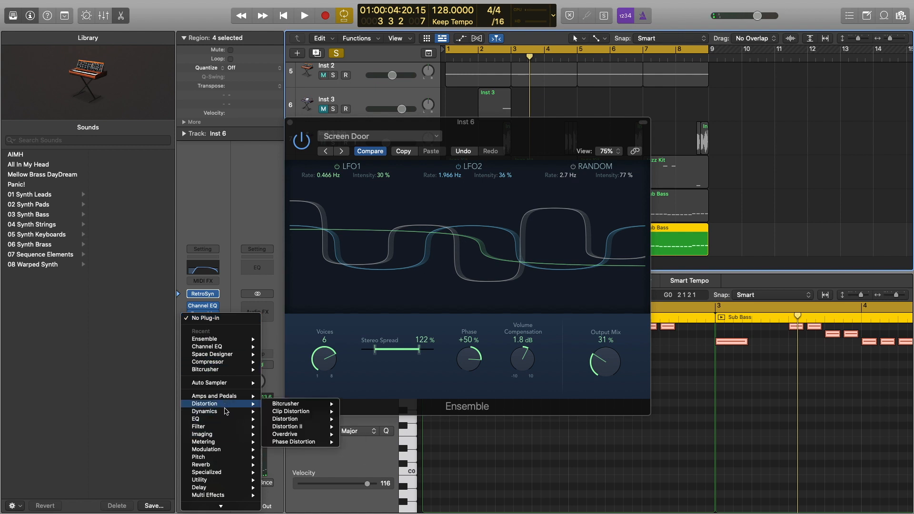
{"action": "mouse_move", "coordinate": [222, 444]}
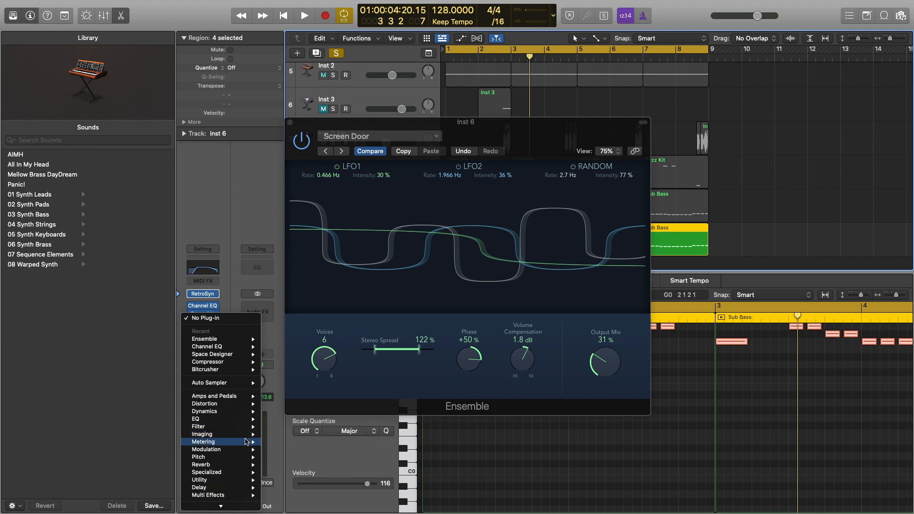
{"action": "mouse_move", "coordinate": [313, 448]}
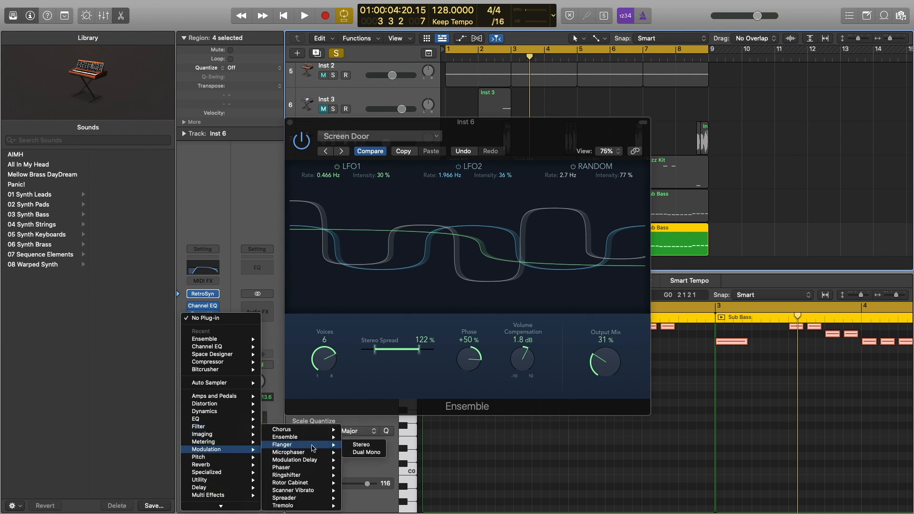
{"action": "left_click", "coordinate": [353, 447]}
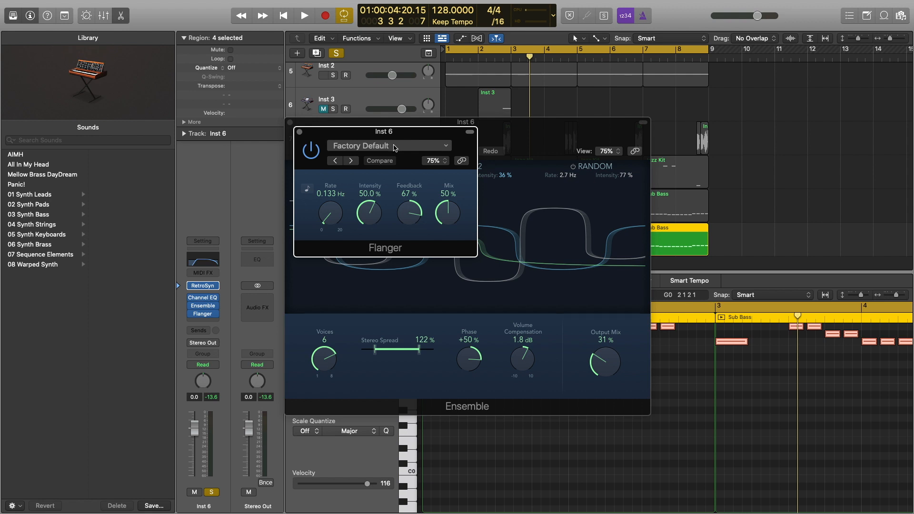
- Load the Resonator Flange preset in Inst 6's Flanger and lower its Mix to 24% during playback, closing the effect windows
{"action": "left_click", "coordinate": [394, 147]}
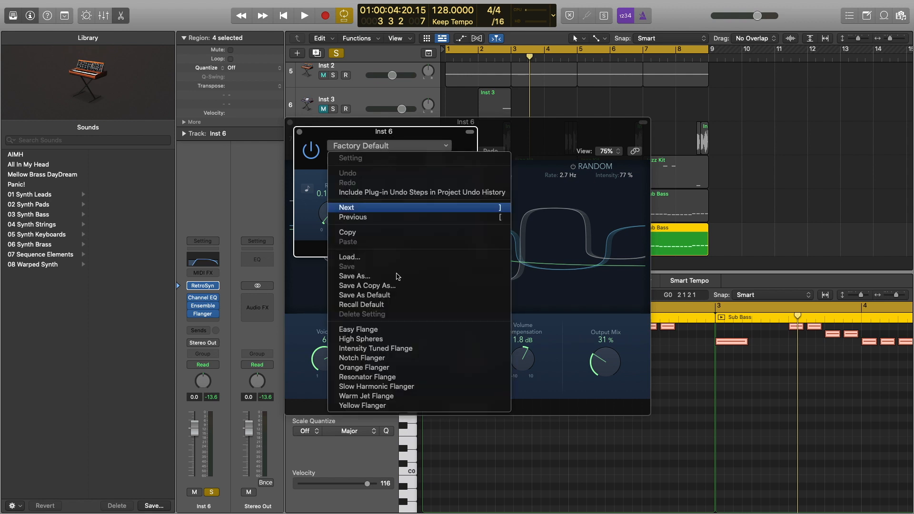
{"action": "left_click", "coordinate": [383, 378]}
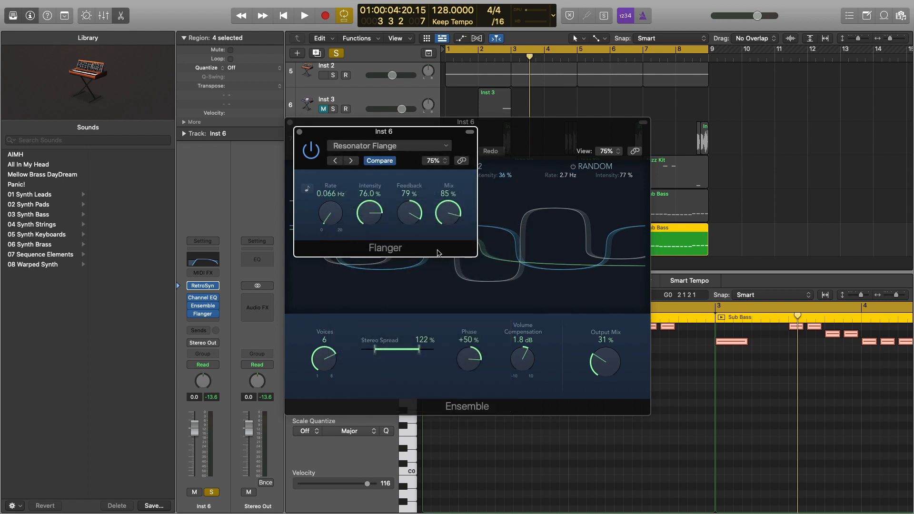
{"action": "key", "text": "space"}
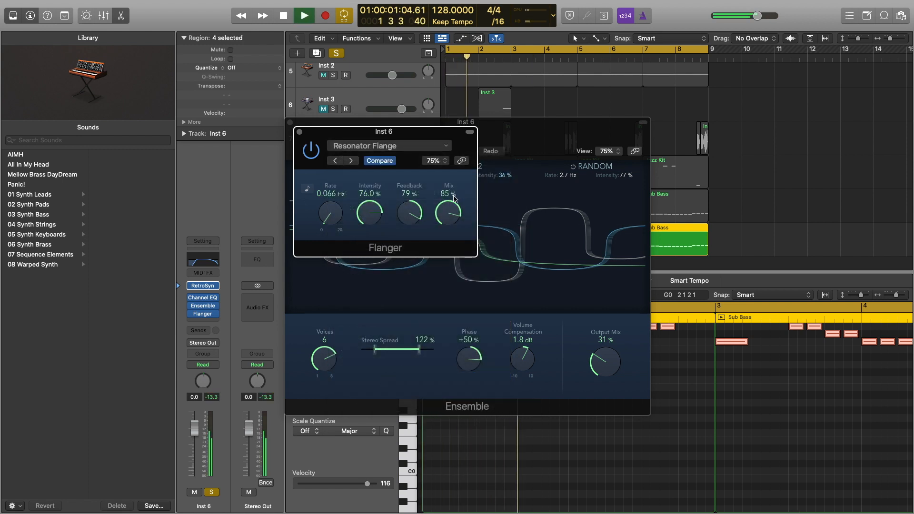
{"action": "left_click_drag", "start_coordinate": [447, 213], "coordinate": [439, 288]}
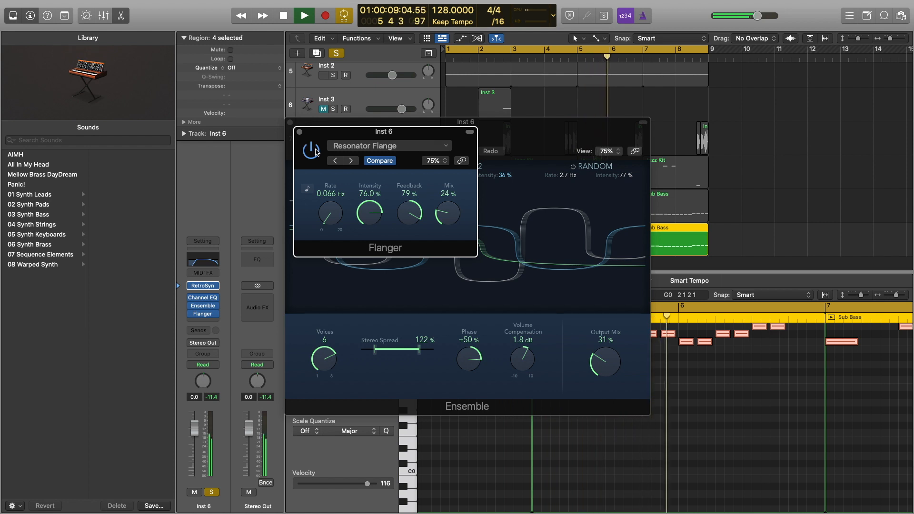
{"action": "key", "text": "space"}
{"action": "left_click", "coordinate": [299, 132]}
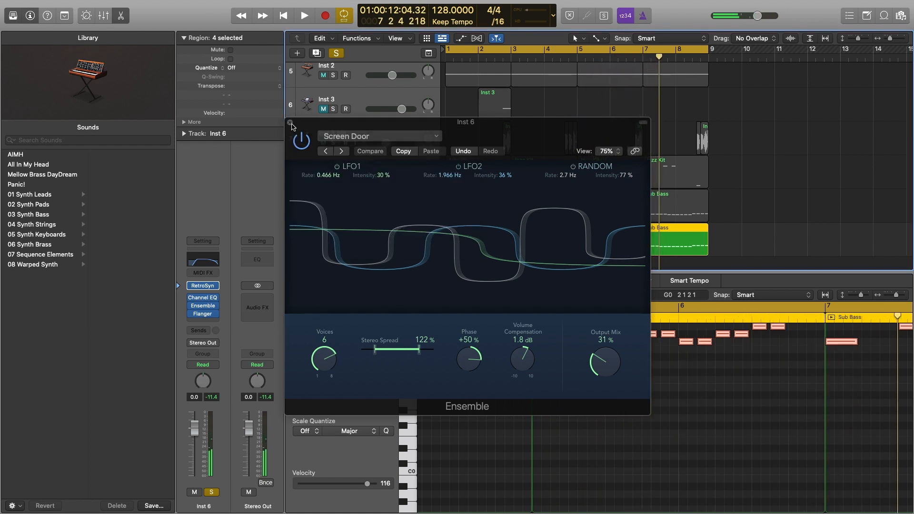
{"action": "left_click", "coordinate": [290, 123]}
- Insert a stereo Bitcrusher after the Flanger on Inst 6 and set its Drive to 9.5 dB
{"action": "left_click", "coordinate": [206, 325]}
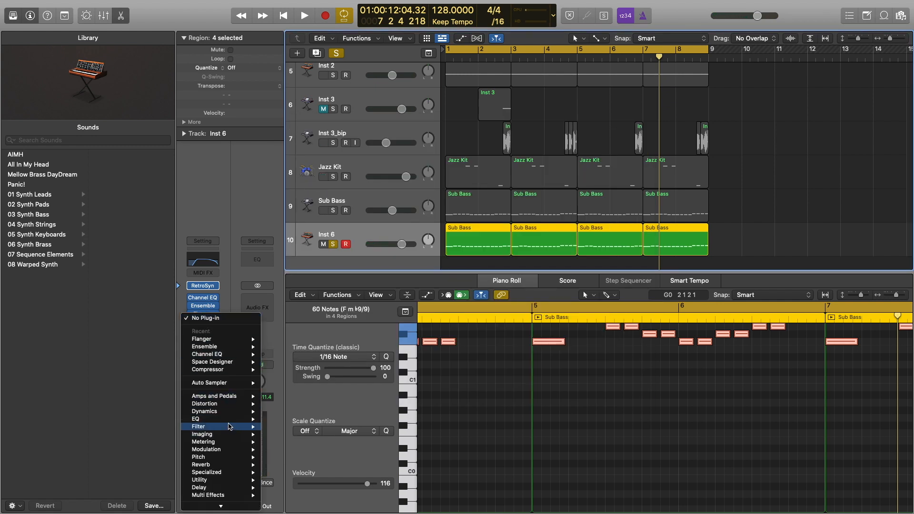
{"action": "mouse_move", "coordinate": [220, 412]}
{"action": "mouse_move", "coordinate": [296, 404]}
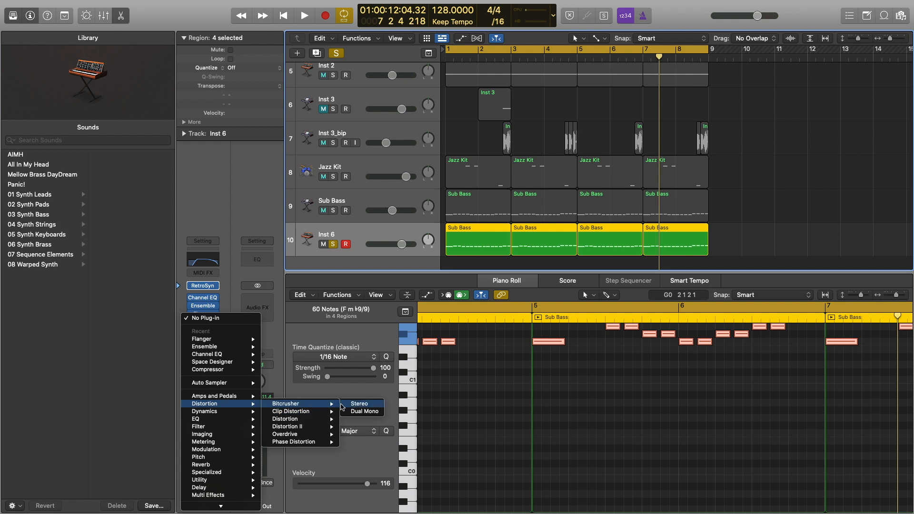
{"action": "left_click", "coordinate": [348, 405]}
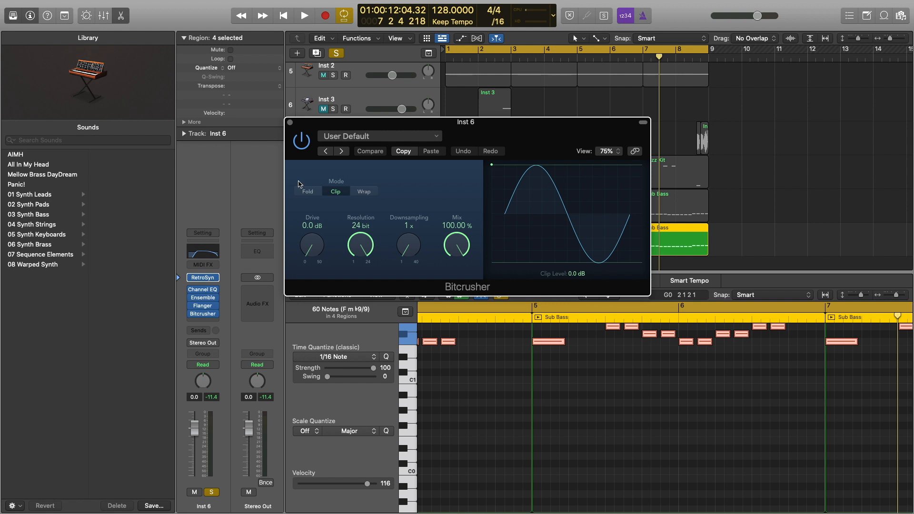
{"action": "left_click_drag", "start_coordinate": [314, 255], "coordinate": [293, 233]}
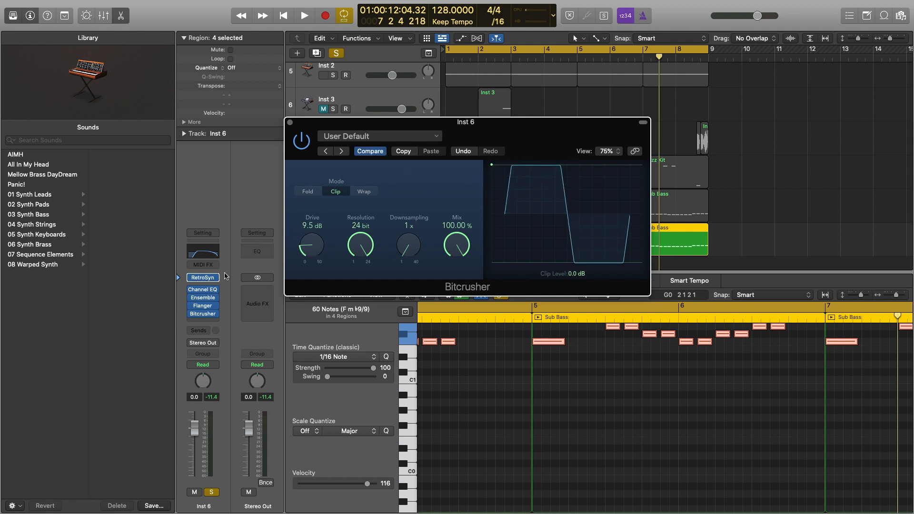
- Lower Inst 6's channel volume to about -11.6 dB and raise the Bitcrusher Drive to 13.5 dB while auditioning
{"action": "left_click", "coordinate": [197, 443]}
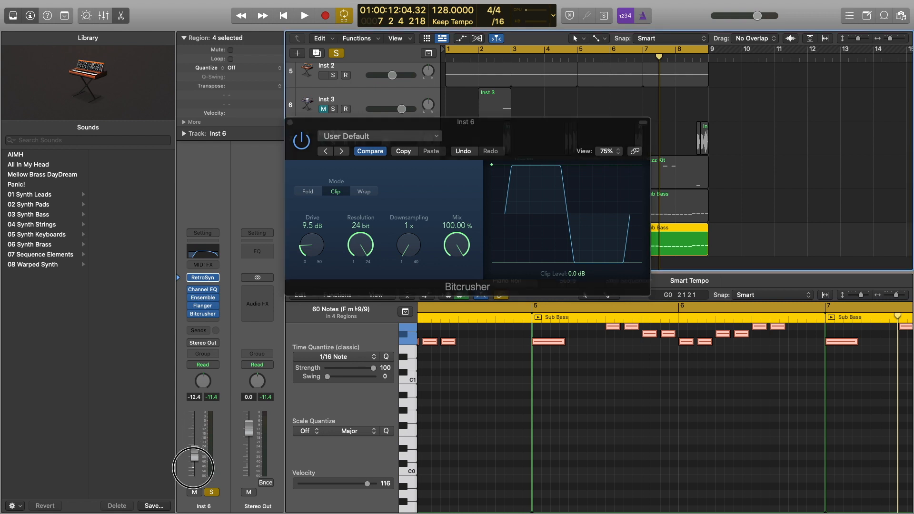
{"action": "key", "text": "Return"}
{"action": "key", "text": "space"}
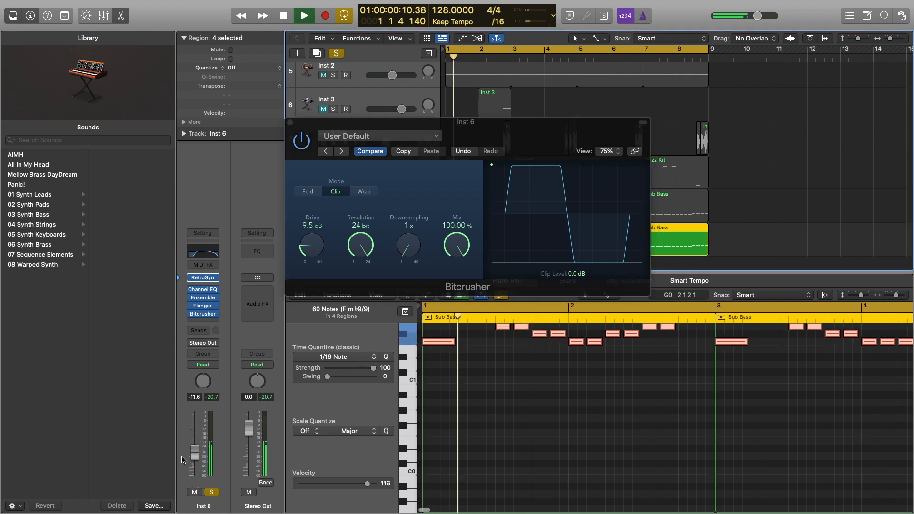
{"action": "left_click_drag", "start_coordinate": [300, 225], "coordinate": [297, 235]}
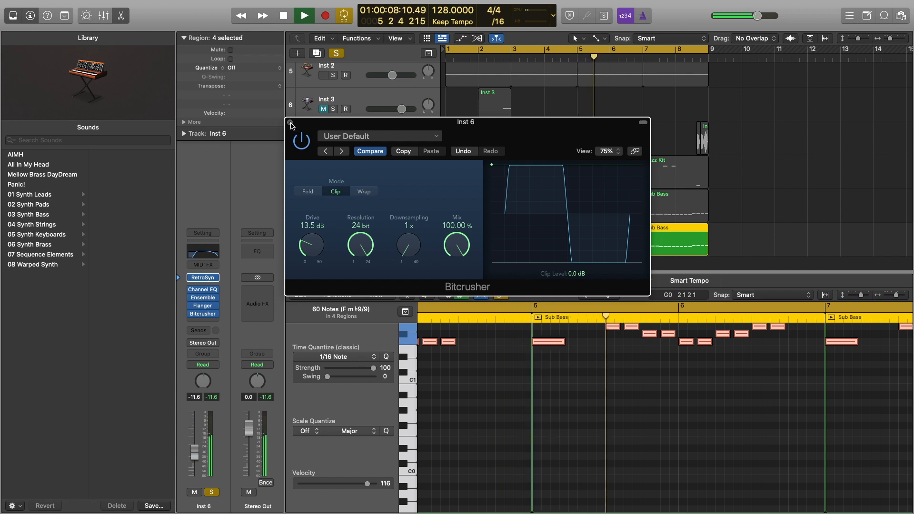
{"action": "key", "text": "space"}
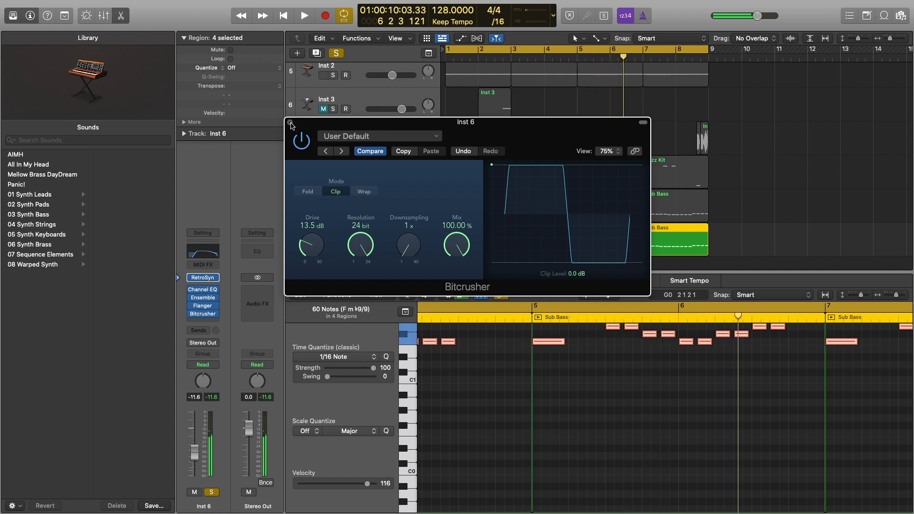
{"action": "left_click", "coordinate": [290, 123]}
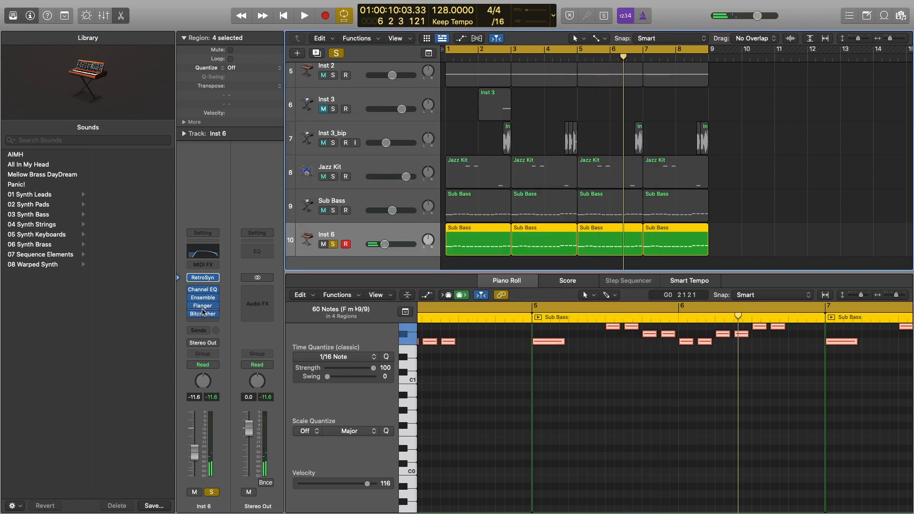
- Insert a stereo Space Designer between the Flanger and the Bitcrusher on Inst 6
{"action": "left_click", "coordinate": [201, 317]}
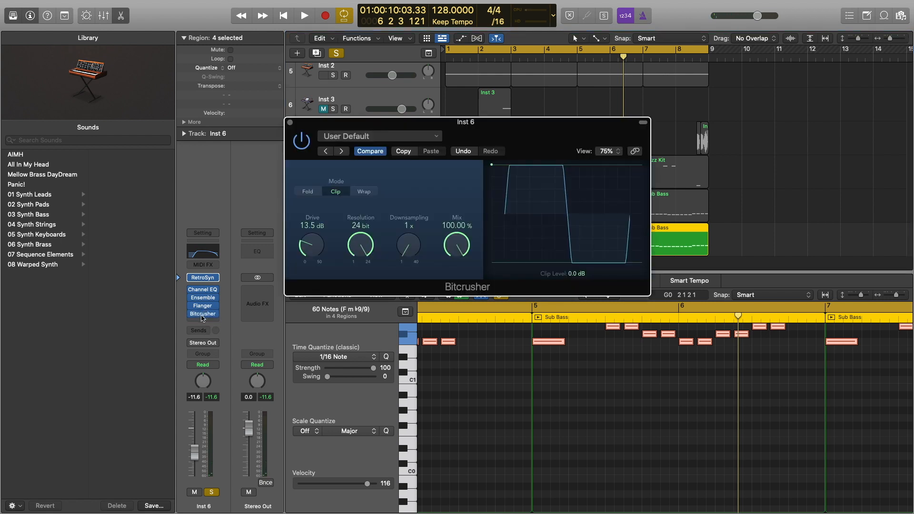
{"action": "left_click", "coordinate": [205, 315]}
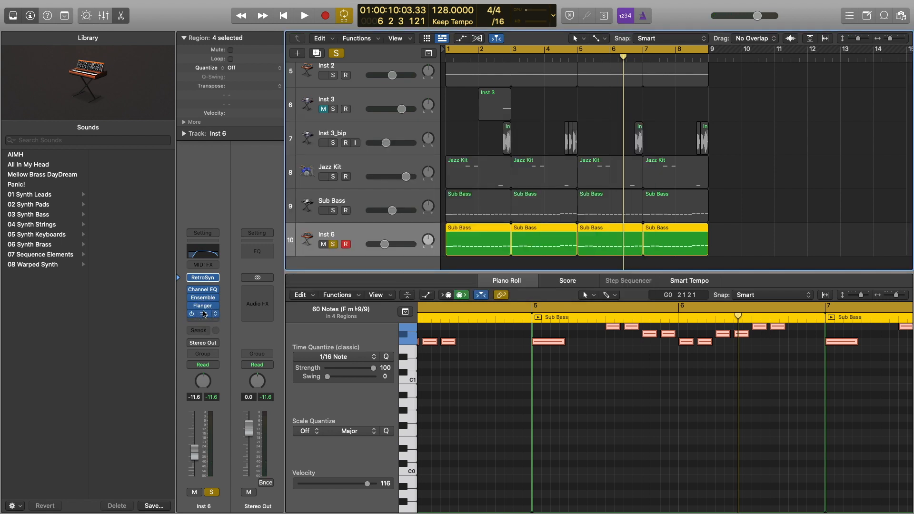
{"action": "left_click", "coordinate": [205, 309]}
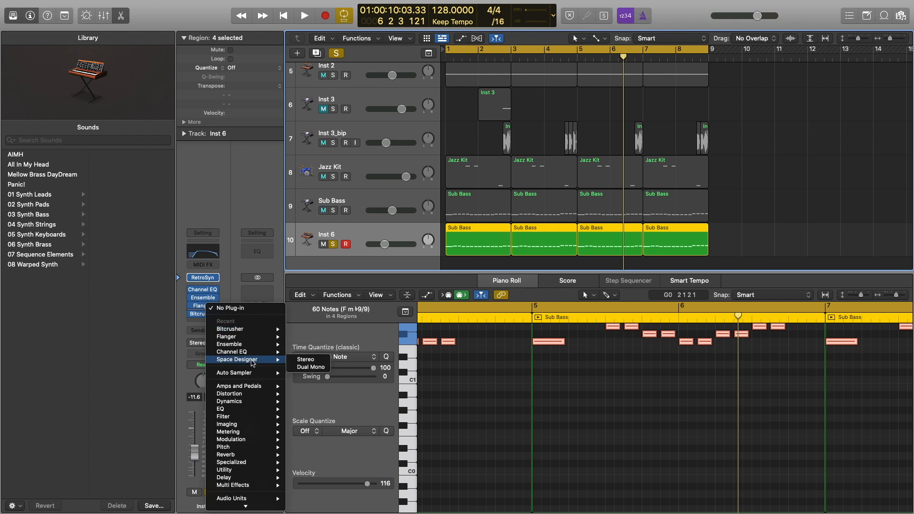
{"action": "left_click", "coordinate": [319, 361]}
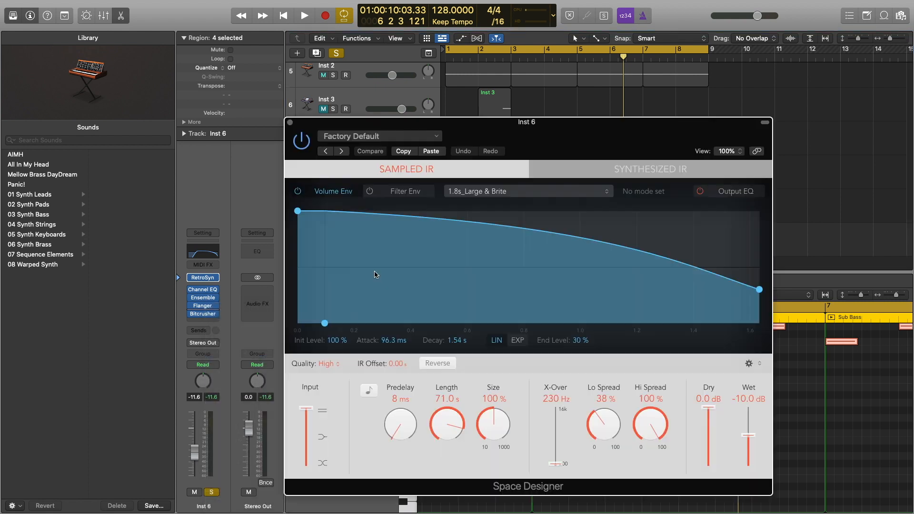
- Load Space Designer's 1.4s Bright Hall medium-space preset and reduce the Wet level to -20.0 dB during playback
{"action": "left_click", "coordinate": [413, 138]}
{"action": "mouse_move", "coordinate": [358, 344]}
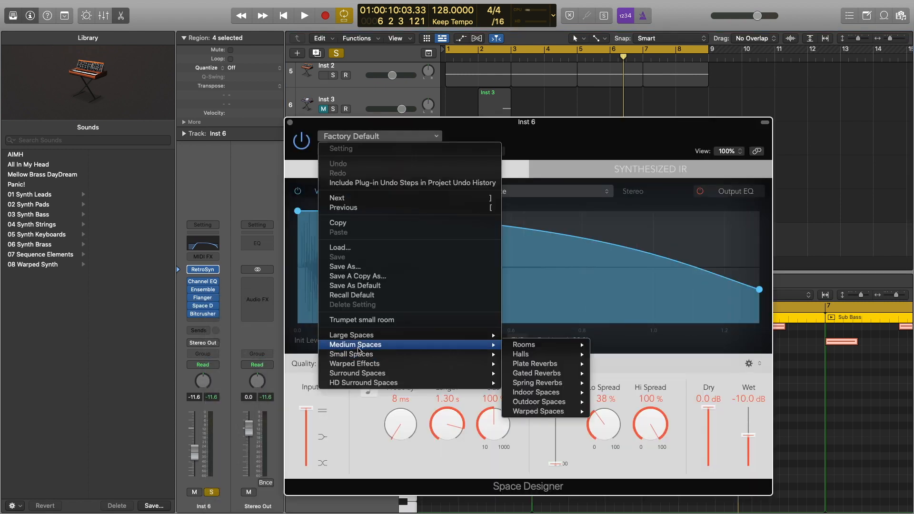
{"action": "mouse_move", "coordinate": [570, 358]}
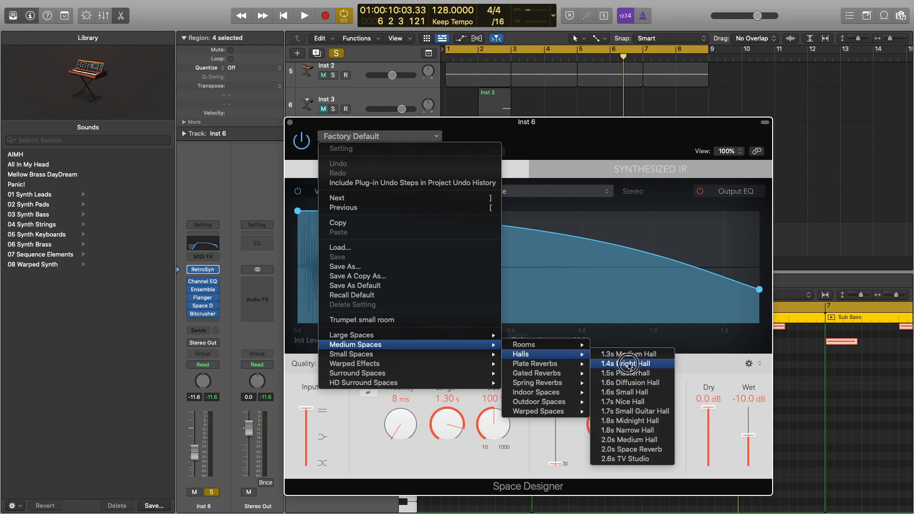
{"action": "left_click", "coordinate": [628, 364]}
{"action": "left_click_drag", "start_coordinate": [748, 435], "coordinate": [748, 447]}
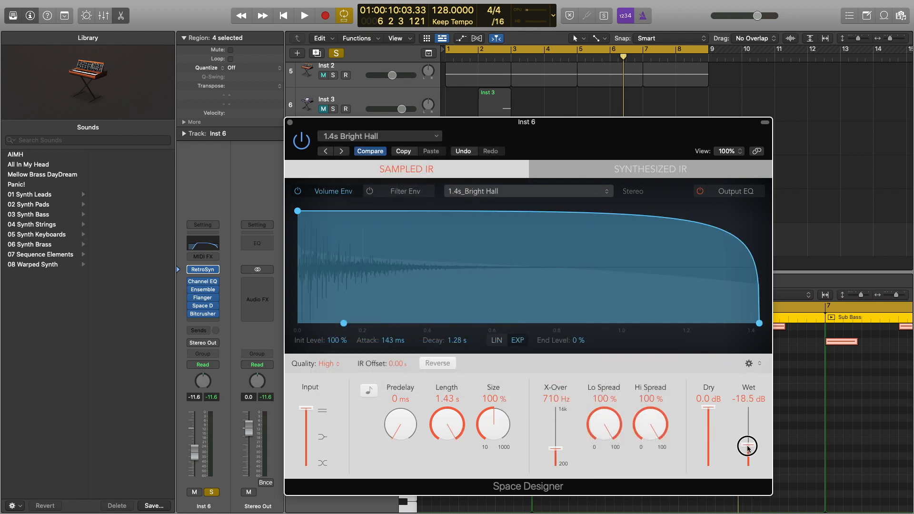
{"action": "key", "text": "space"}
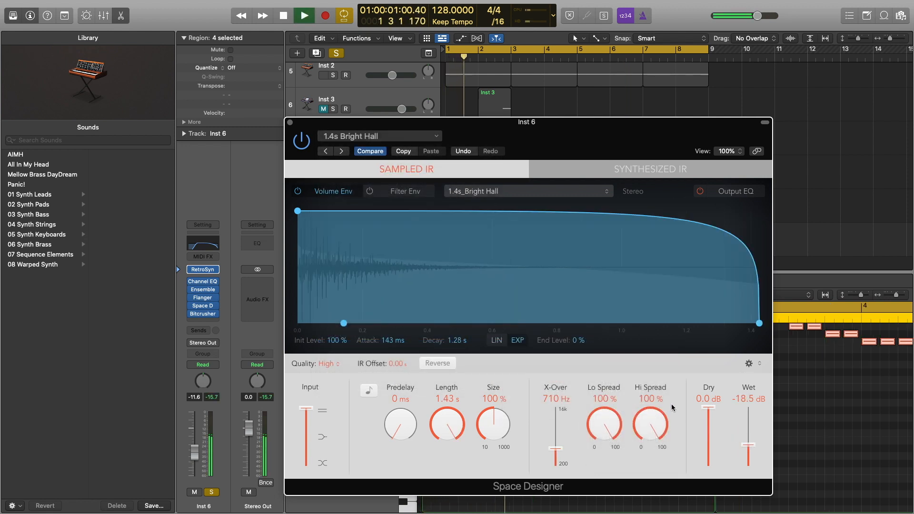
{"action": "left_click_drag", "start_coordinate": [748, 445], "coordinate": [748, 447]}
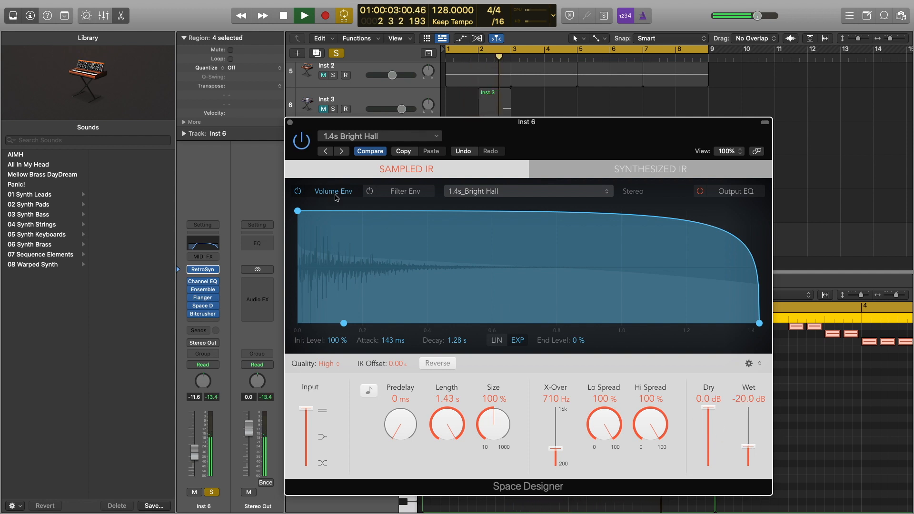
{"action": "key", "text": "super+w"}
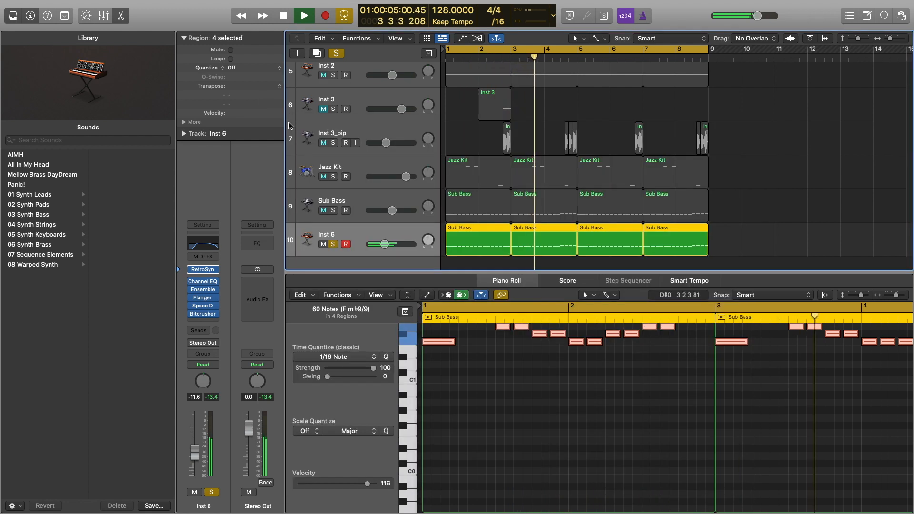
- Unsolo Inst 6 to hear it in the full mix, and turn off cycle mode
{"action": "left_click", "coordinate": [333, 244]}
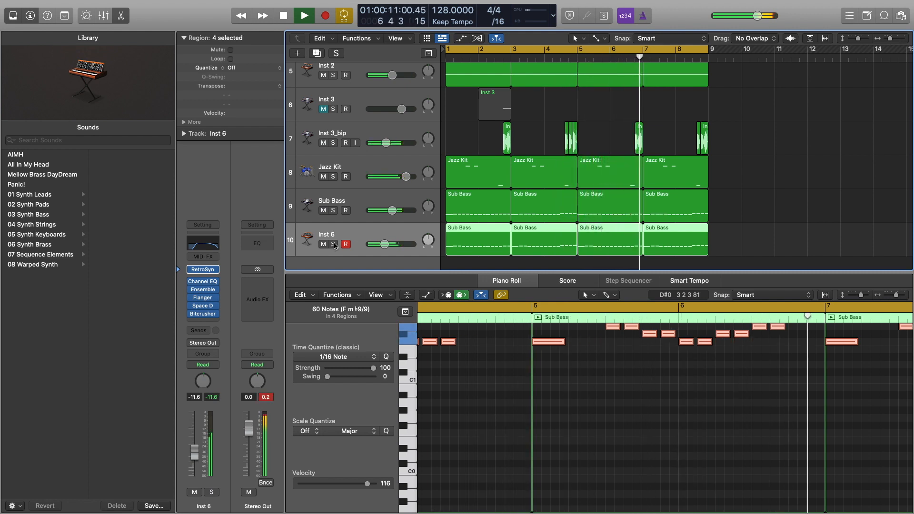
{"action": "key", "text": "c"}
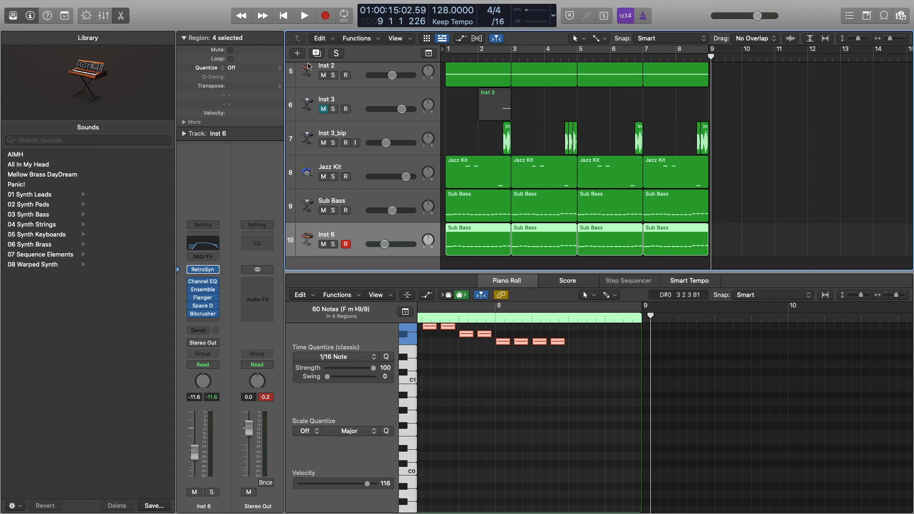
- Create a new software instrument track using the stereo EFM1 (FM Synth)
{"action": "left_click", "coordinate": [299, 53]}
{"action": "left_click", "coordinate": [389, 95]}
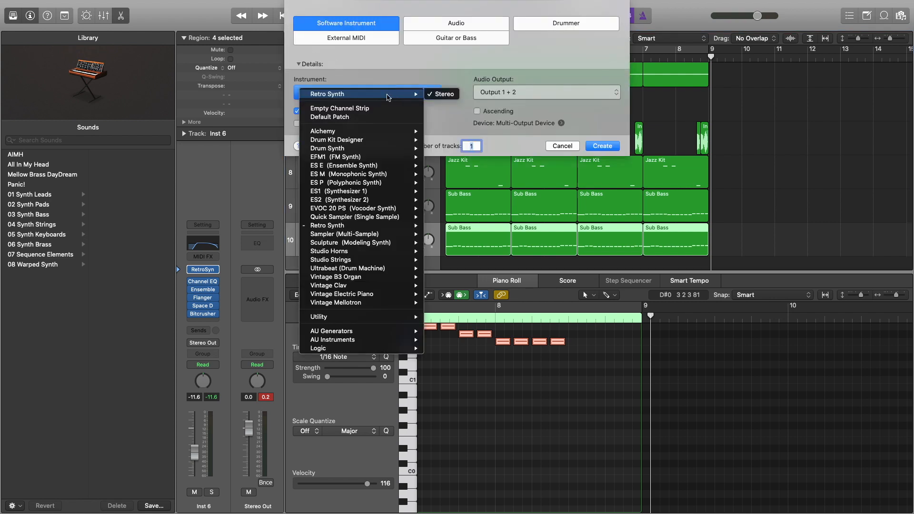
{"action": "mouse_move", "coordinate": [372, 159]}
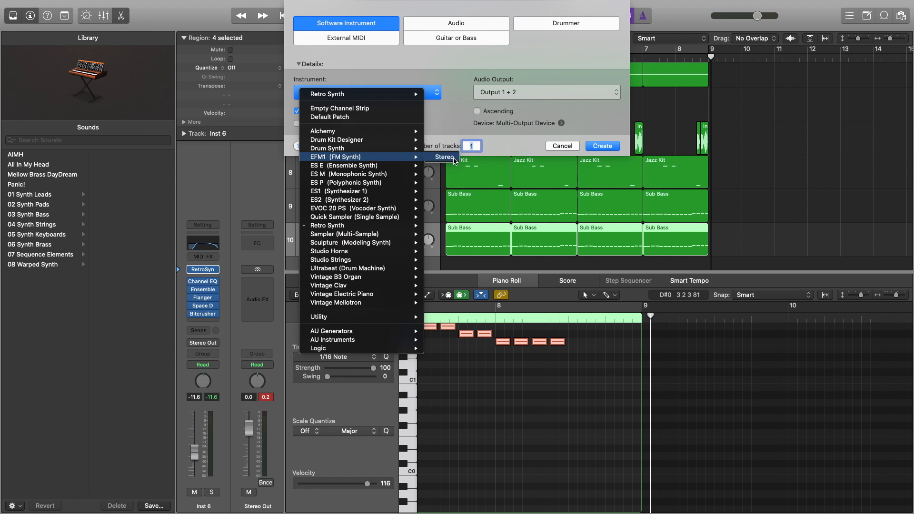
{"action": "left_click", "coordinate": [445, 157]}
{"action": "left_click", "coordinate": [602, 146]}
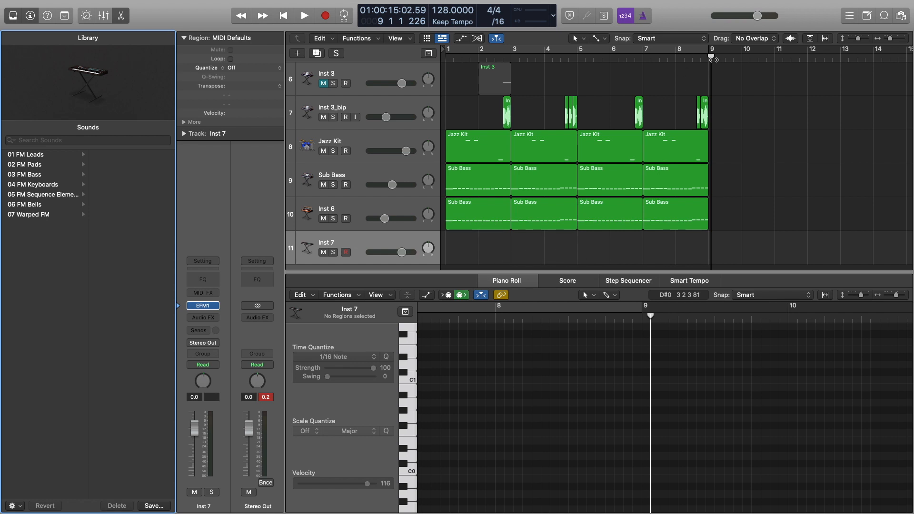
- Place the playhead at bar 8 and create an empty MIDI region at bar 9 on the Inst 7 track
{"action": "left_click_drag", "start_coordinate": [710, 58], "coordinate": [676, 57]}
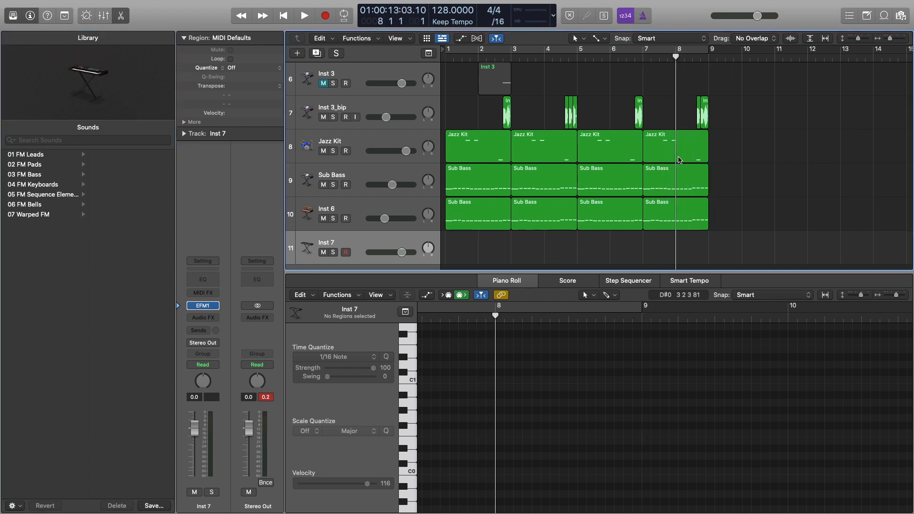
{"action": "key", "text": "x"}
{"action": "key", "text": "x"}
{"action": "key", "text": "super+Right"}
{"action": "key", "text": "super+Right"}
{"action": "key", "text": "super+Right"}
{"action": "key", "text": "super+Right"}
{"action": "key", "text": "super+Right"}
{"action": "key", "text": "super+Right"}
{"action": "key", "text": "super+Right"}
{"action": "key", "text": "super+Down"}
{"action": "key", "text": "super+Down"}
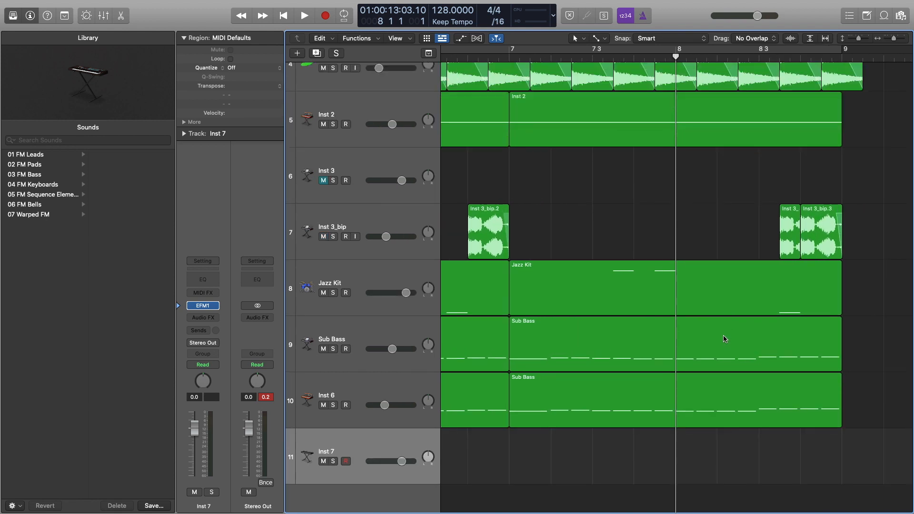
{"action": "scroll", "coordinate": [724, 339], "scroll_direction": "right", "scroll_amount": 5}
{"action": "right_click", "coordinate": [673, 451]}
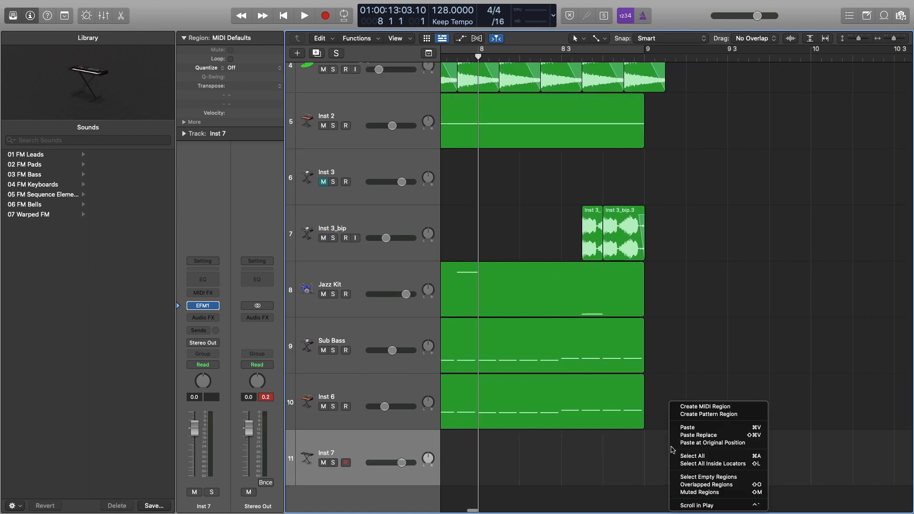
{"action": "left_click", "coordinate": [691, 406]}
- Open the new Inst 7 region for note editing and draw an F2 note filling all of bar 9
{"action": "double_click", "coordinate": [669, 462]}
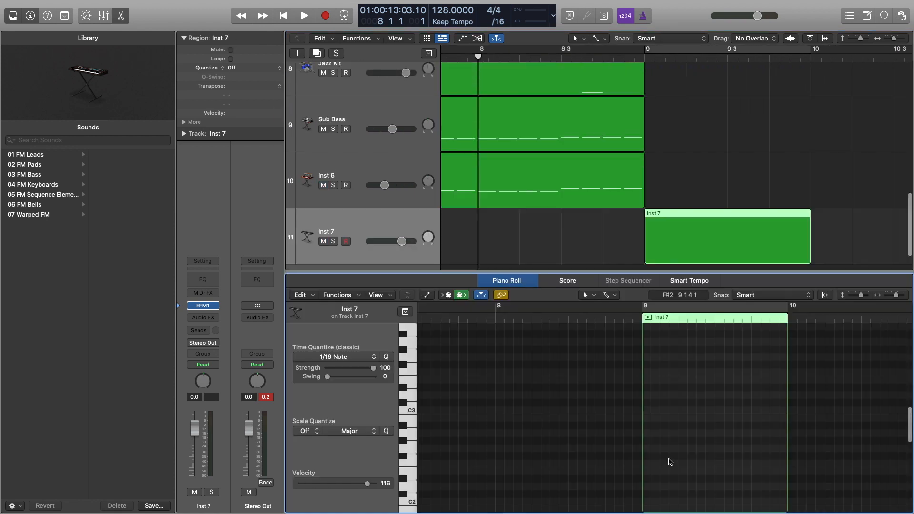
{"action": "left_click", "coordinate": [657, 402]}
{"action": "left_click_drag", "start_coordinate": [661, 405], "coordinate": [785, 402]}
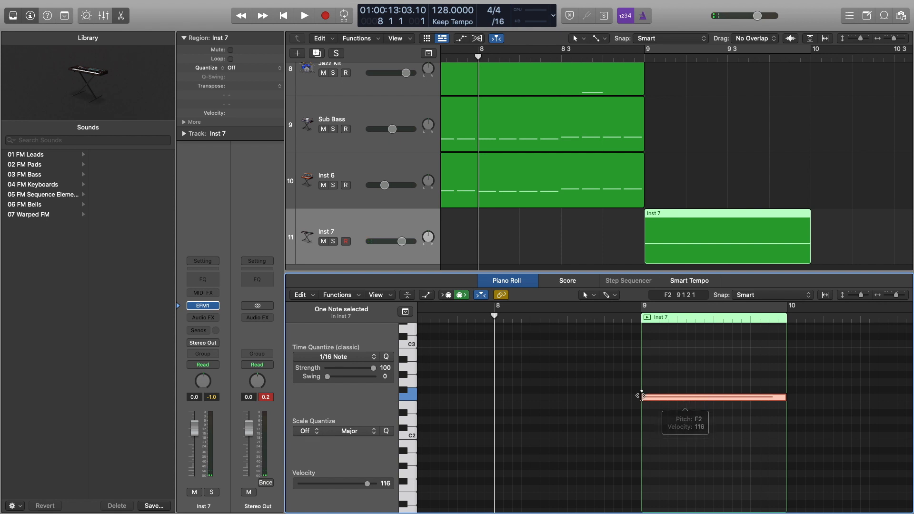
{"action": "left_click", "coordinate": [677, 398]}
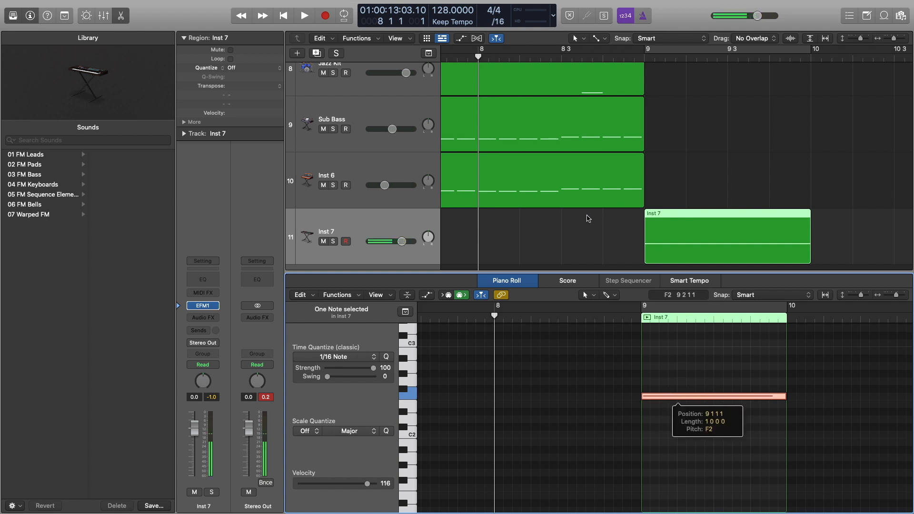
- Open the EFM1 synth on Inst 7 and bring up the Musical Typing keyboard for playing test notes
{"action": "left_click", "coordinate": [203, 306]}
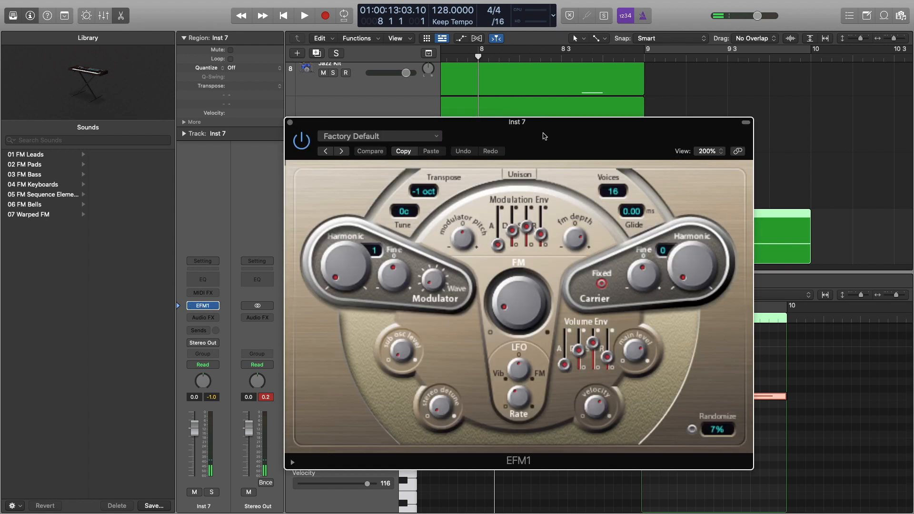
{"action": "left_click_drag", "start_coordinate": [544, 136], "coordinate": [450, 93]}
{"action": "key", "text": "super+k"}
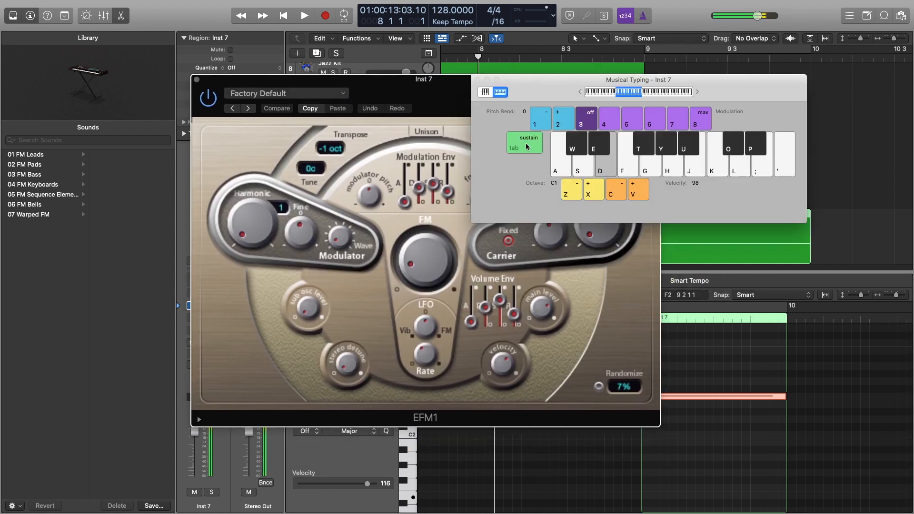
- Try out the EFM1's FM amount, modulator harmonic and wave, and carrier harmonic with test notes, and close both windows
{"action": "left_click_drag", "start_coordinate": [420, 265], "coordinate": [400, 248]}
{"action": "left_click_drag", "start_coordinate": [267, 228], "coordinate": [233, 196]}
{"action": "mouse_move", "coordinate": [406, 231]}
{"action": "left_mouse_down"}
{"action": "mouse_move", "coordinate": [399, 271]}
{"action": "mouse_move", "coordinate": [402, 247]}
{"action": "left_mouse_up"}
{"action": "left_click", "coordinate": [245, 225]}
{"action": "left_click_drag", "start_coordinate": [581, 209], "coordinate": [570, 184]}
{"action": "left_click_drag", "start_coordinate": [427, 269], "coordinate": [419, 245]}
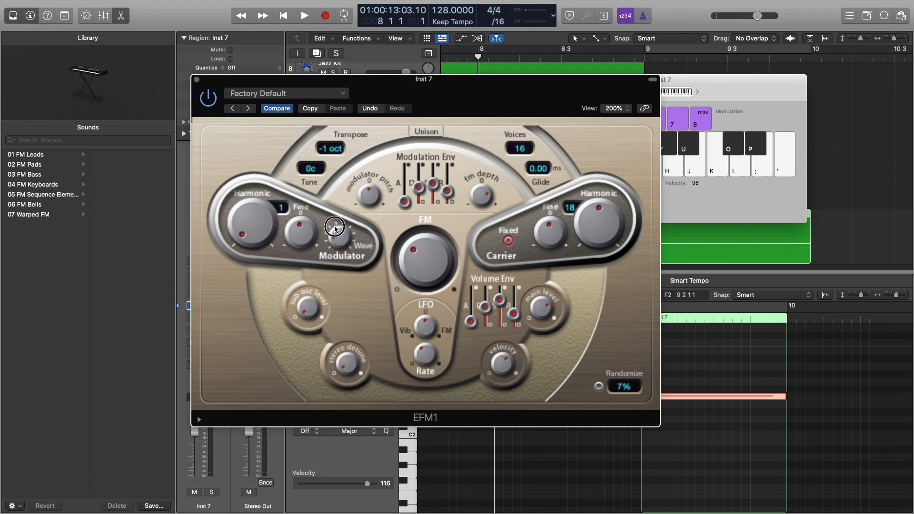
{"action": "left_click_drag", "start_coordinate": [614, 213], "coordinate": [472, 276]}
{"action": "left_click", "coordinate": [196, 80]}
{"action": "left_click", "coordinate": [477, 79]}
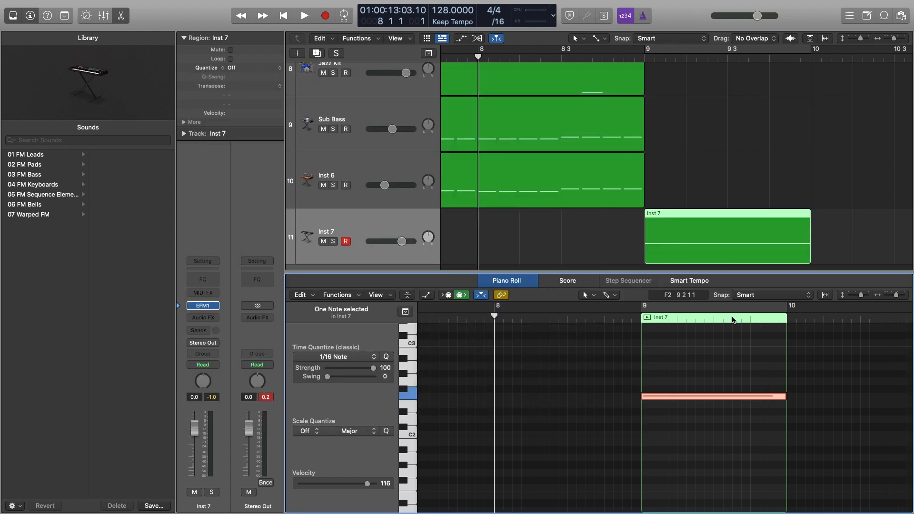
- Show track automation in the arrangement and browse the EFM1 parameters that can be automated on Inst 7
{"action": "key", "text": "x"}
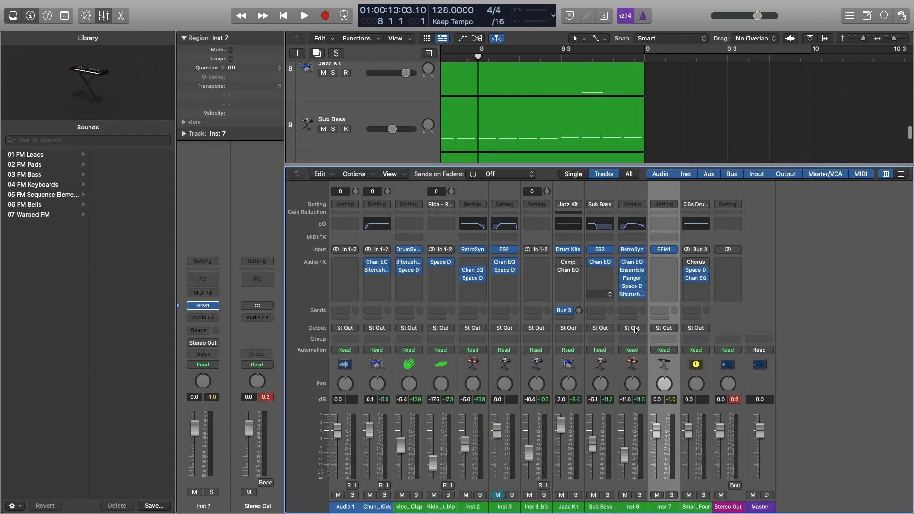
{"action": "key", "text": "x"}
{"action": "key", "text": "a"}
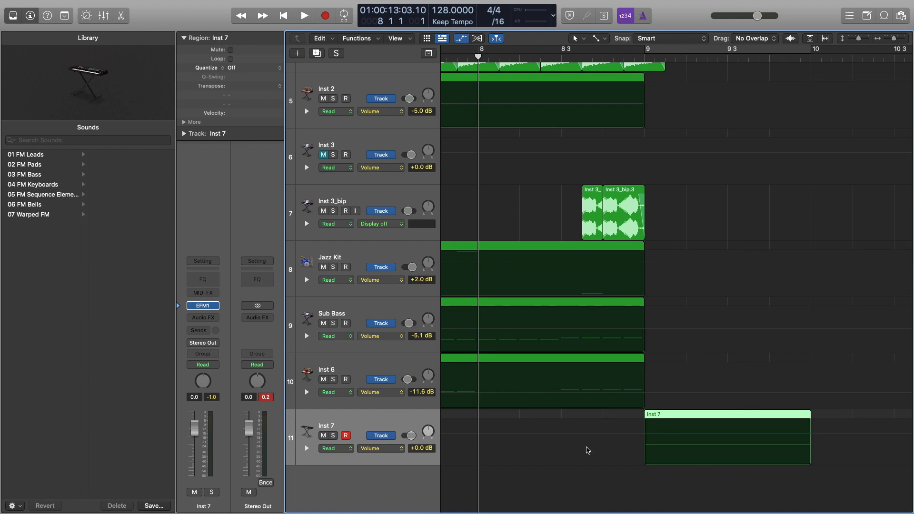
{"action": "left_click", "coordinate": [397, 452]}
{"action": "mouse_move", "coordinate": [424, 507]}
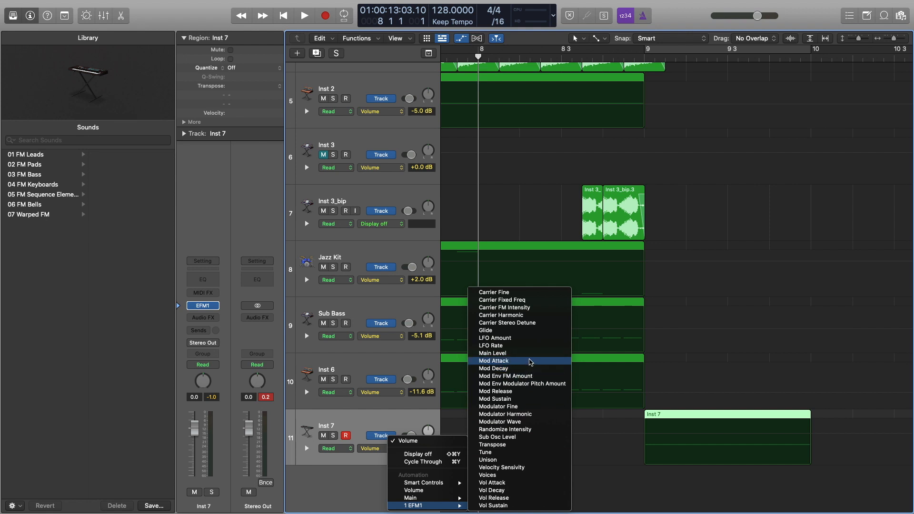
{"action": "left_click", "coordinate": [583, 441]}
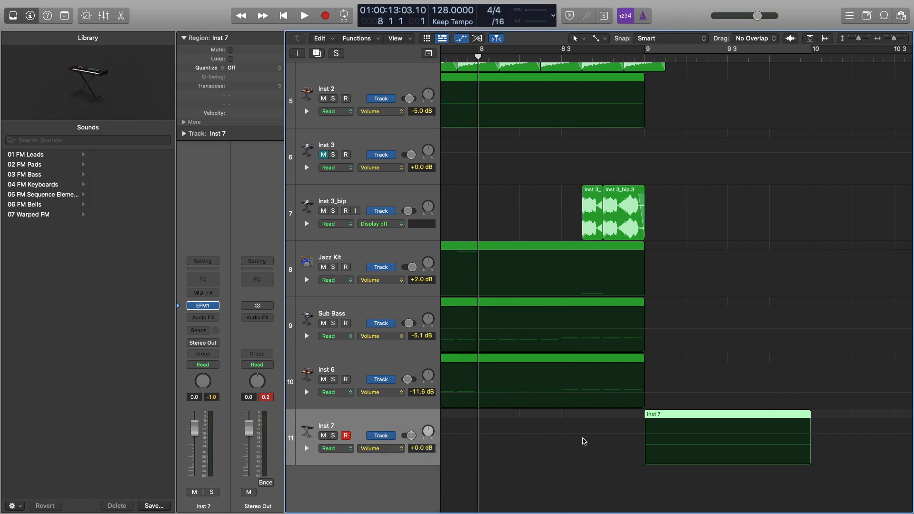
{"action": "key", "text": "super+k"}
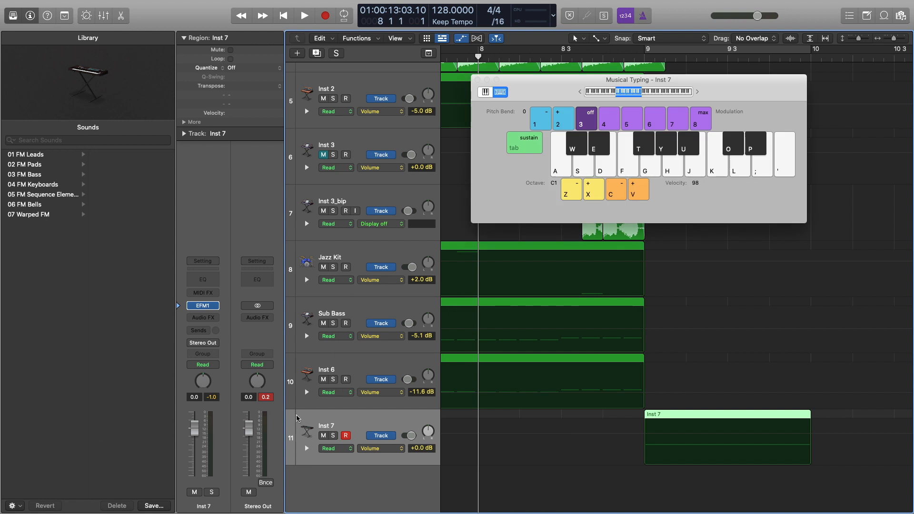
{"action": "left_click", "coordinate": [478, 80]}
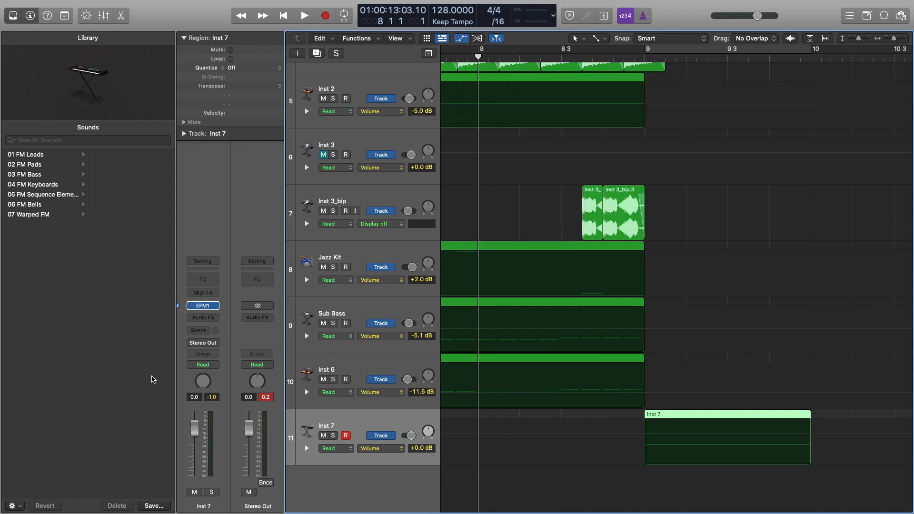
- Show Inst 7's Carrier FM Intensity automation by moving the EFM1's FM knob to 0.180 in Touch mode, and return the track to Read
{"action": "left_click", "coordinate": [203, 308]}
{"action": "left_click_drag", "start_coordinate": [471, 71], "coordinate": [331, 3]}
{"action": "left_click_drag", "start_coordinate": [272, 173], "coordinate": [273, 243]}
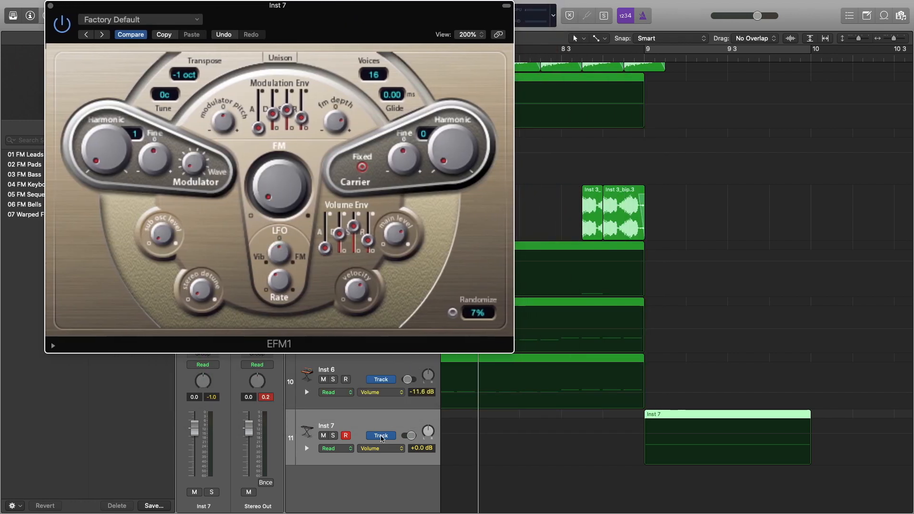
{"action": "left_click", "coordinate": [341, 448]}
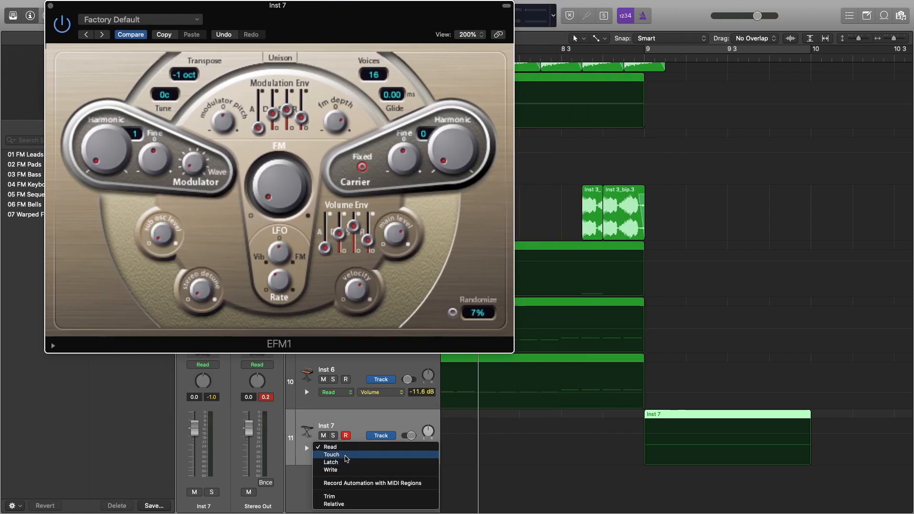
{"action": "left_click", "coordinate": [331, 455]}
{"action": "left_click_drag", "start_coordinate": [270, 172], "coordinate": [273, 248]}
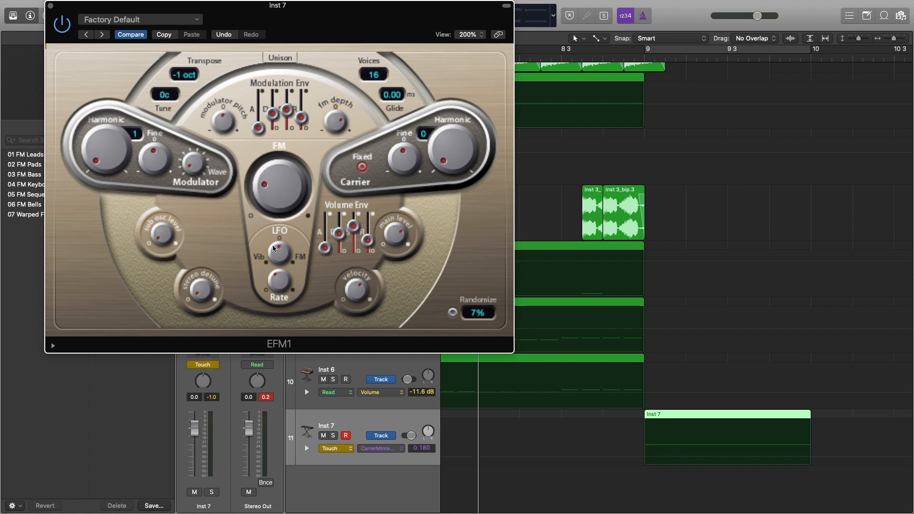
{"action": "left_click", "coordinate": [335, 448]}
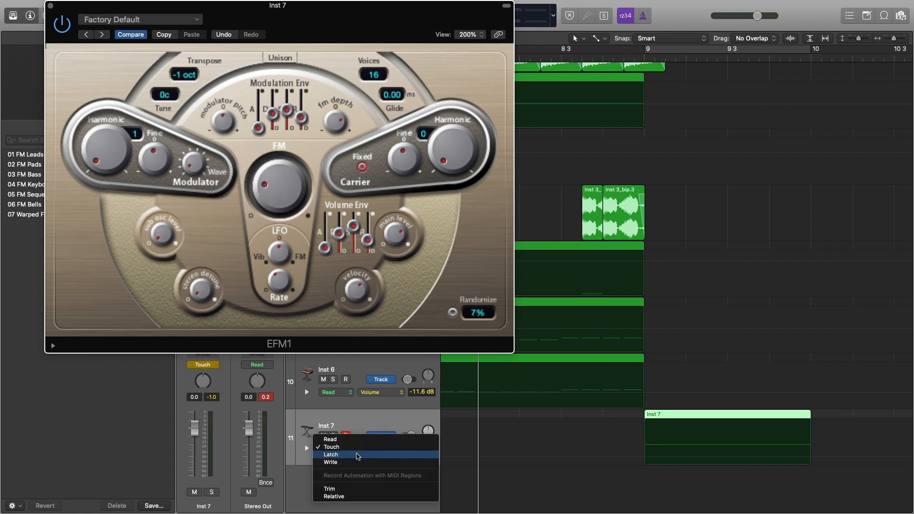
{"action": "left_click", "coordinate": [330, 439]}
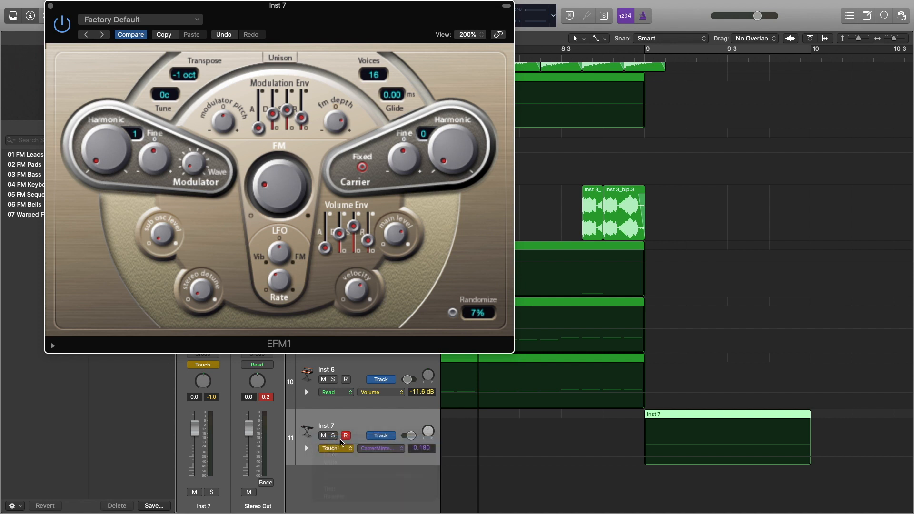
{"action": "left_click", "coordinate": [389, 448]}
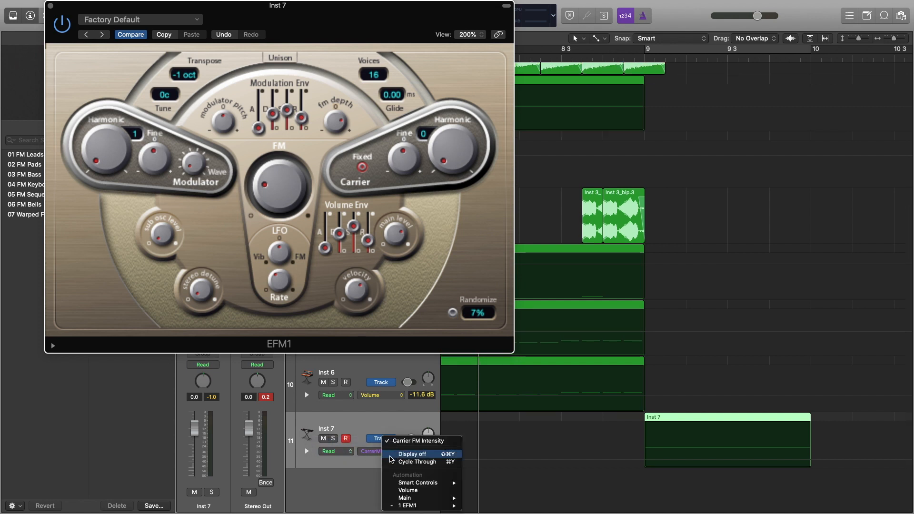
{"action": "left_click", "coordinate": [361, 470]}
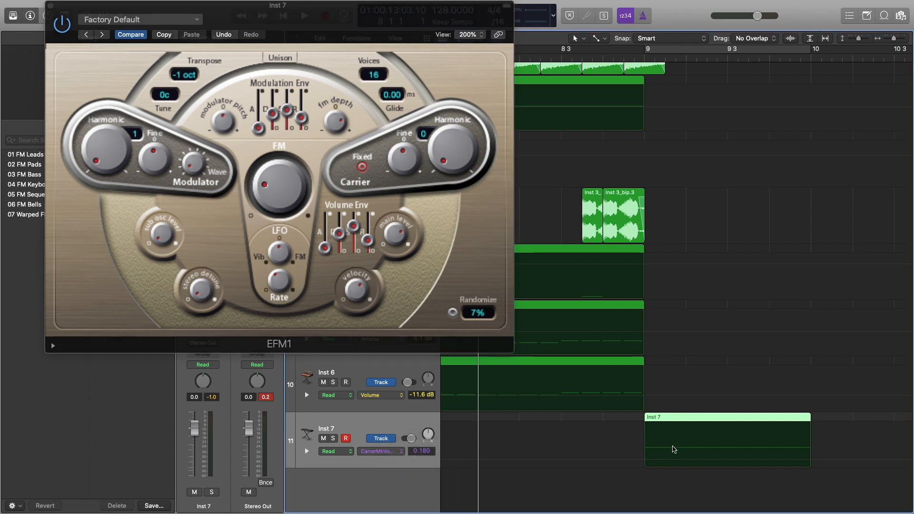
- Draw Carrier FM Intensity automation over the bar 9 region, rising from 0.180 to 0.917, holding, and falling to 0.000 near bar 10
{"action": "left_click", "coordinate": [647, 463]}
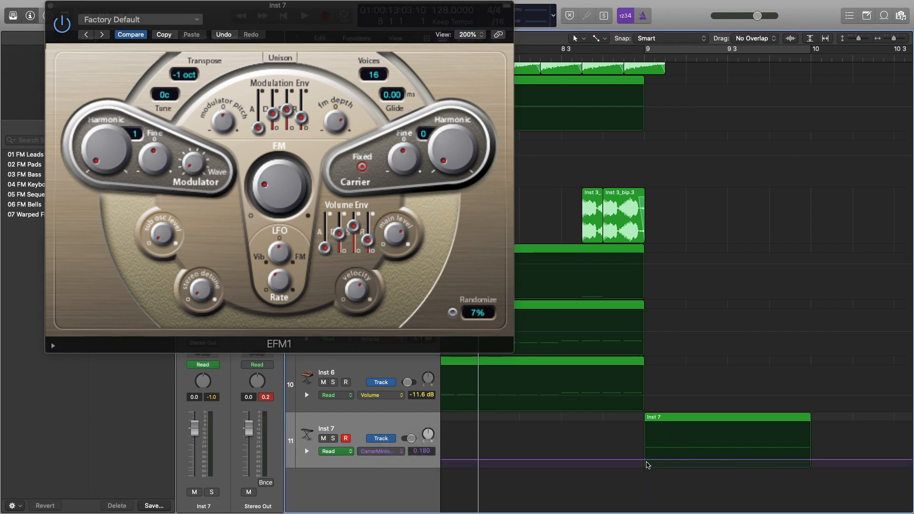
{"action": "left_click_drag", "start_coordinate": [669, 463], "coordinate": [670, 427]}
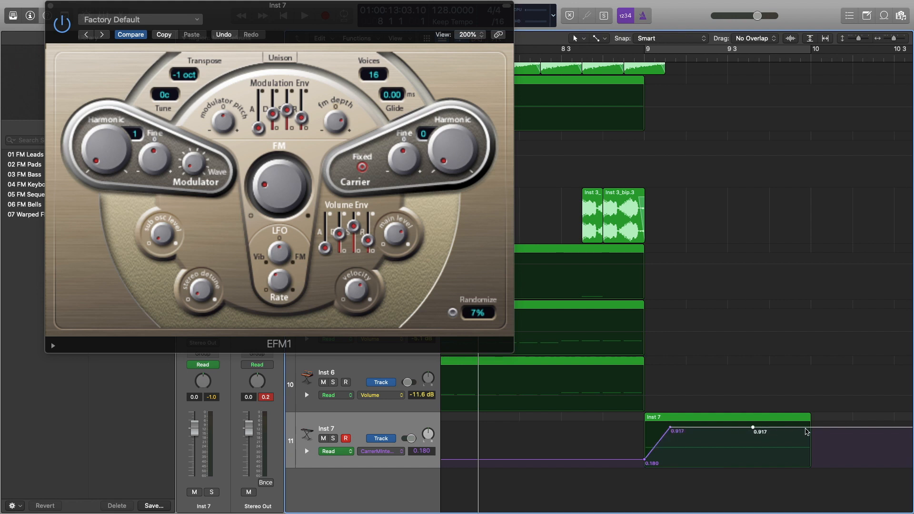
{"action": "left_click_drag", "start_coordinate": [814, 427], "coordinate": [814, 467]}
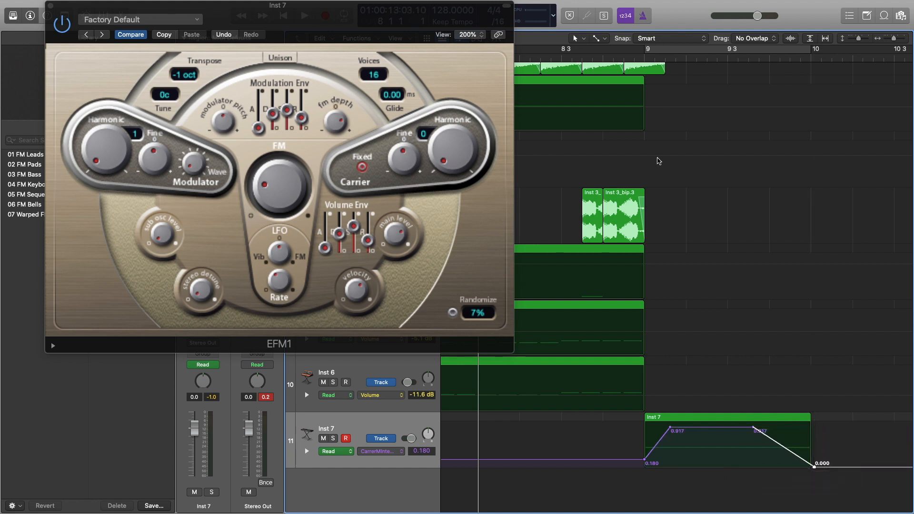
- Solo Inst 7 during playback and make the opening rise of its Carrier FM Intensity automation longer
{"action": "key", "text": "space"}
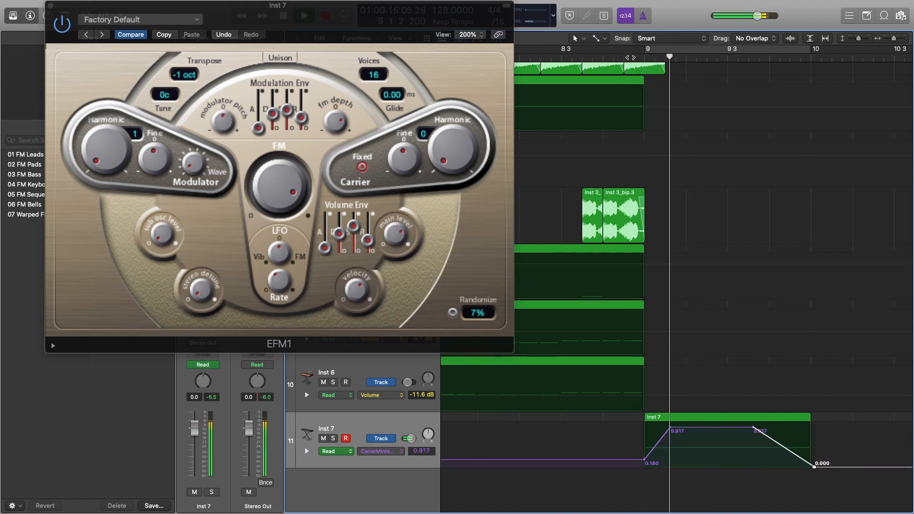
{"action": "key", "text": "s"}
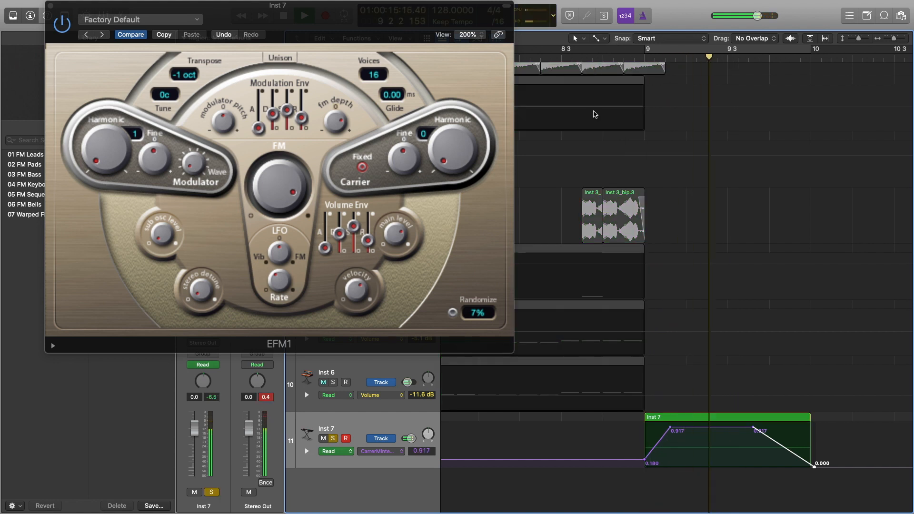
{"action": "left_click_drag", "start_coordinate": [658, 442], "coordinate": [646, 461]}
- Play the soloed Inst 7 region repeatedly from just before bar 9 to hear the FM intensity sweep
{"action": "left_click", "coordinate": [638, 56]}
{"action": "key", "text": "space"}
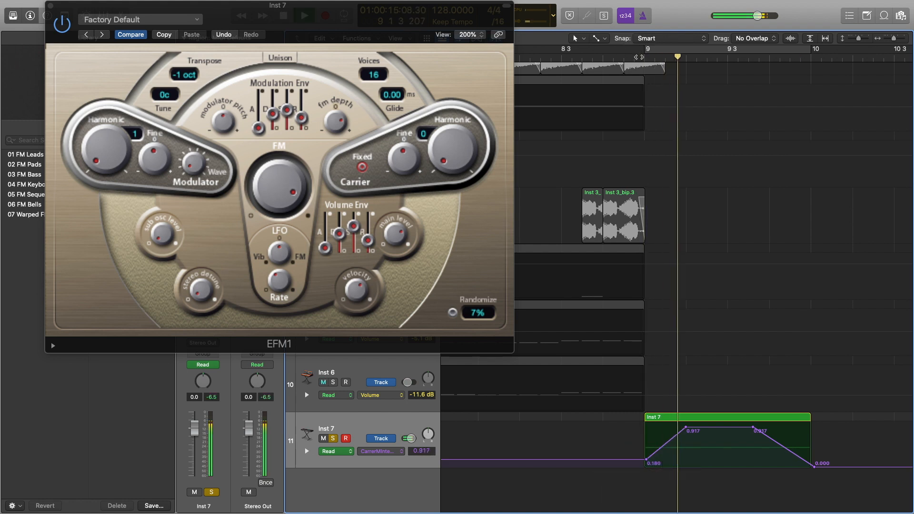
{"action": "left_click", "coordinate": [638, 57]}
{"action": "left_click", "coordinate": [638, 57]}
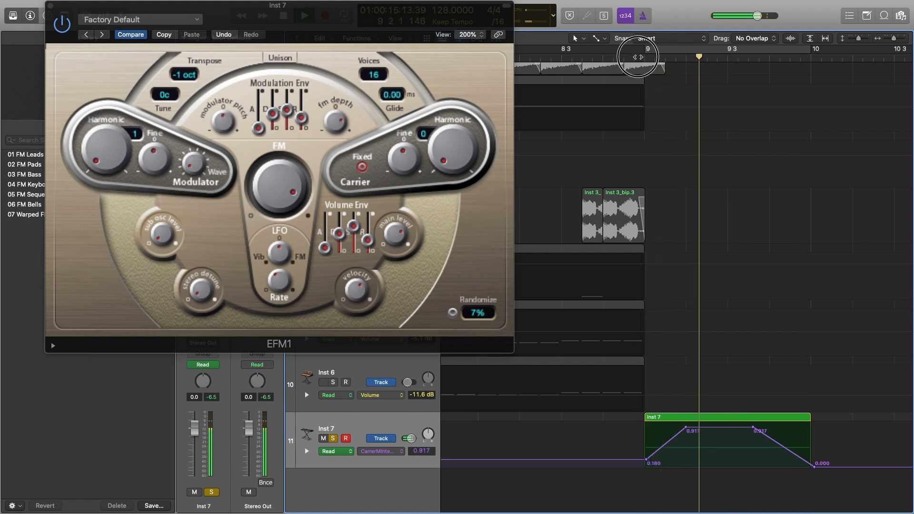
{"action": "left_click", "coordinate": [638, 57]}
{"action": "left_click", "coordinate": [639, 57]}
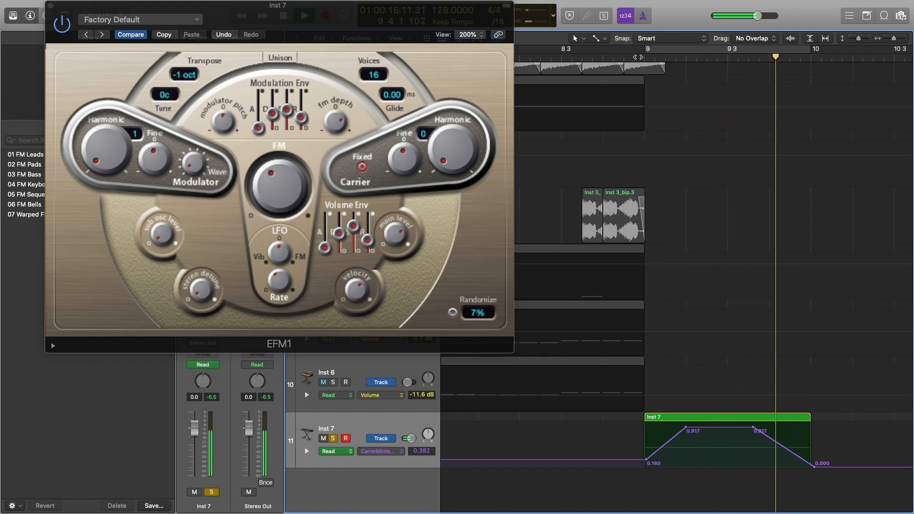
{"action": "key", "text": "space"}
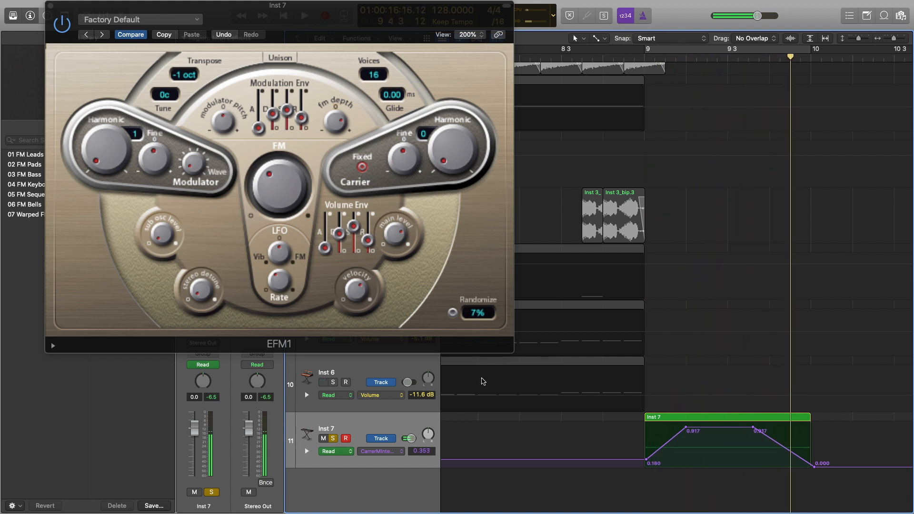
- Show Inst 7's Modulator Wave automation by moving the EFM1's wave knob to 1.4 in Touch mode, and return the track to Read
{"action": "left_click", "coordinate": [354, 451]}
{"action": "left_click", "coordinate": [343, 461]}
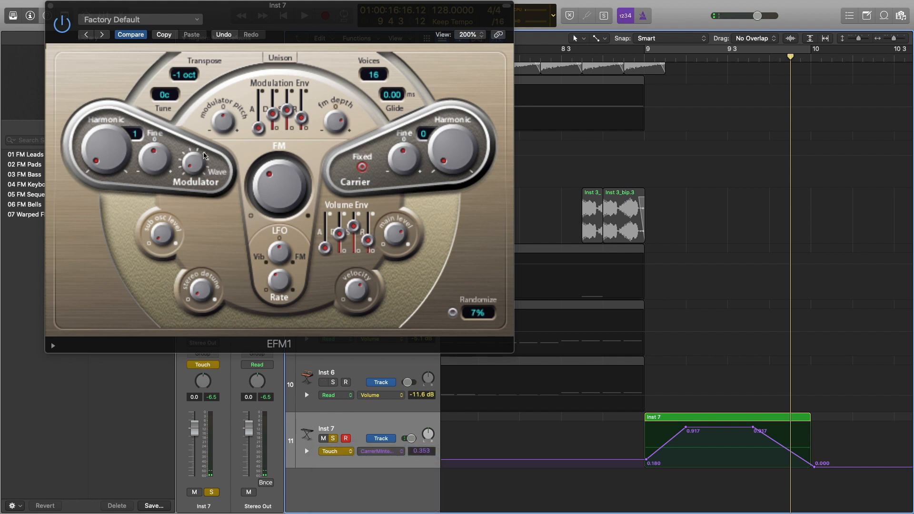
{"action": "left_click_drag", "start_coordinate": [192, 164], "coordinate": [189, 144]}
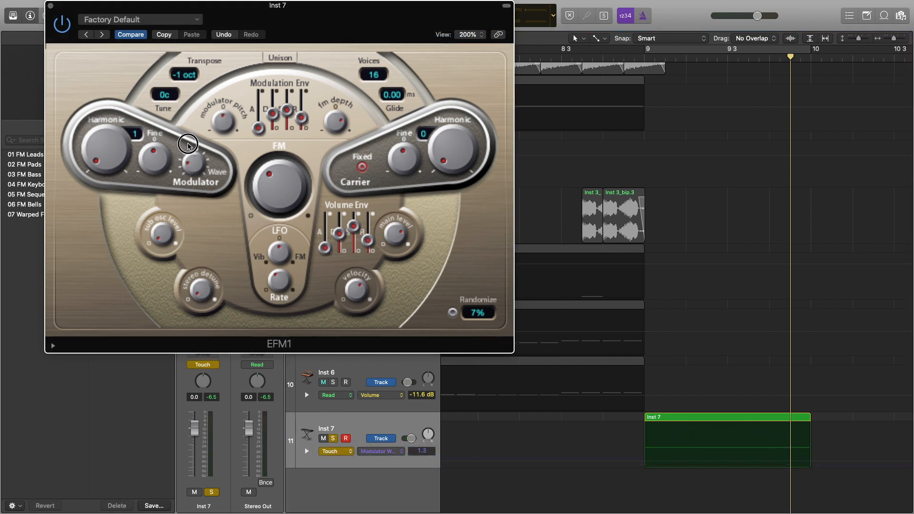
{"action": "left_click", "coordinate": [341, 452]}
{"action": "left_click", "coordinate": [341, 443]}
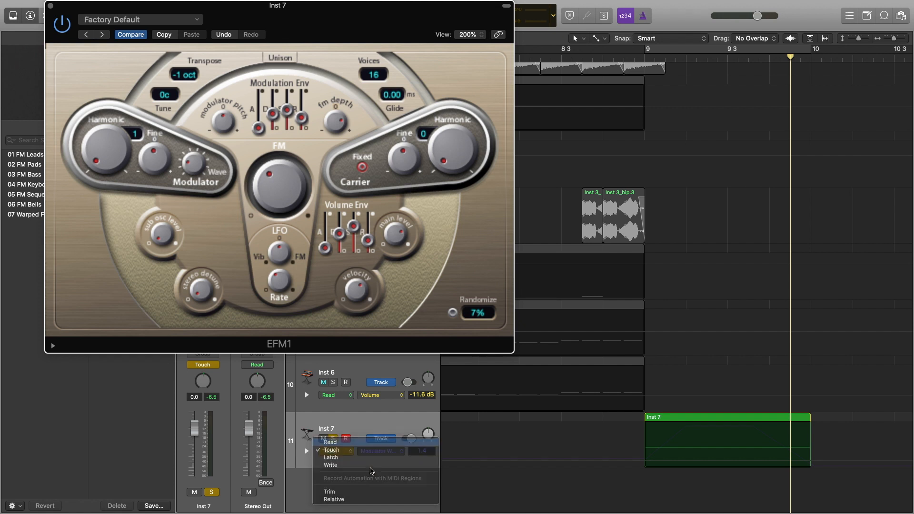
{"action": "left_click", "coordinate": [389, 454]}
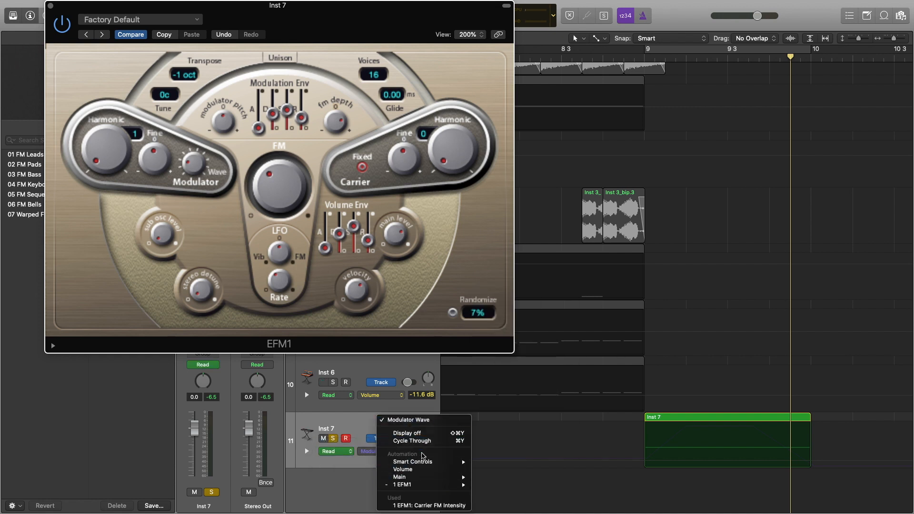
{"action": "left_click", "coordinate": [350, 496]}
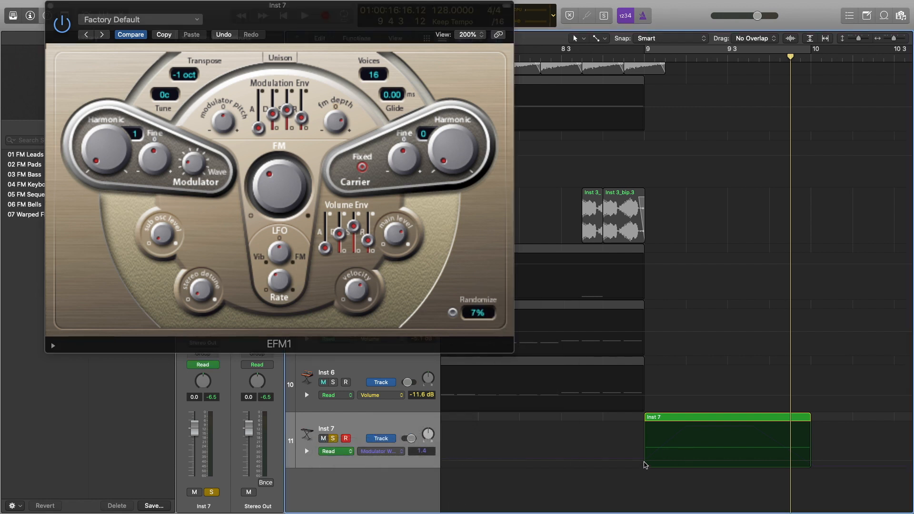
- Draw Modulator Wave automation over the bar 9 region, rising from 1.4 to 7.9, holding, and falling to about 0.6 before bar 10
{"action": "left_click", "coordinate": [644, 462]}
{"action": "left_click", "coordinate": [645, 461]}
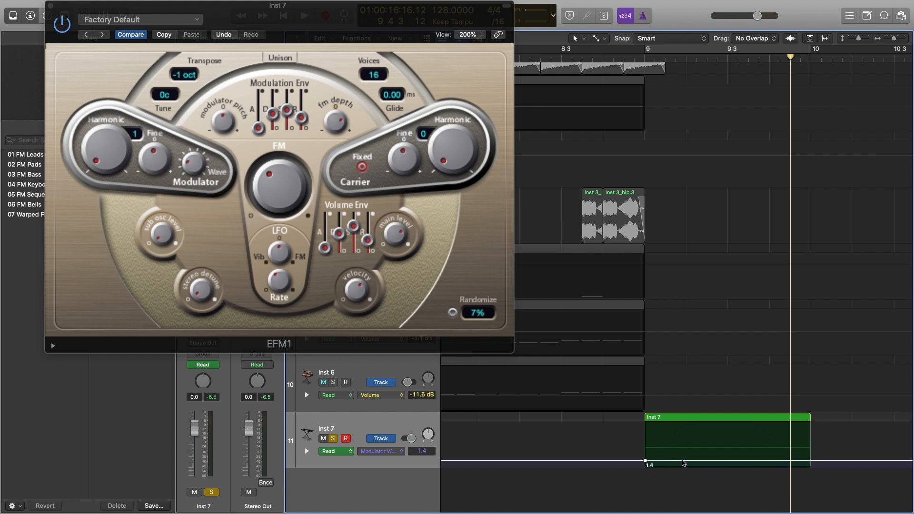
{"action": "left_click", "coordinate": [680, 461]}
{"action": "left_click_drag", "start_coordinate": [679, 440], "coordinate": [678, 428]}
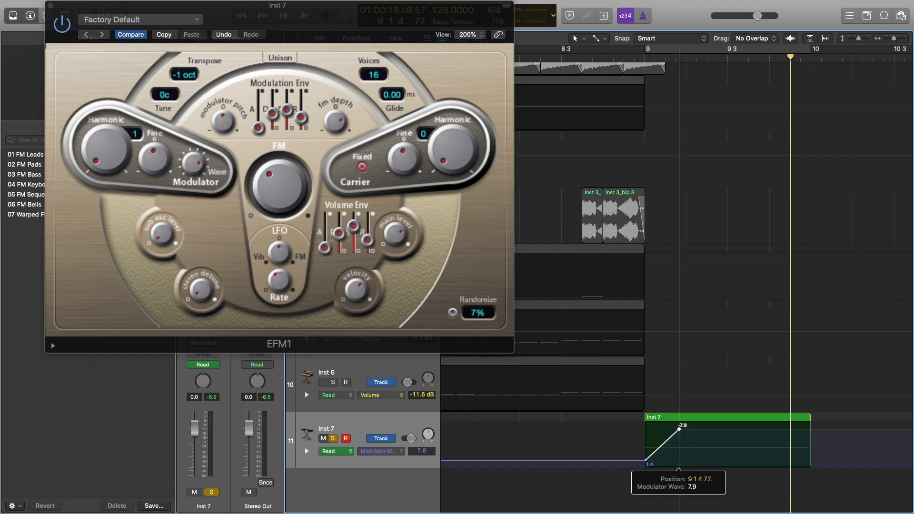
{"action": "left_click", "coordinate": [729, 429]}
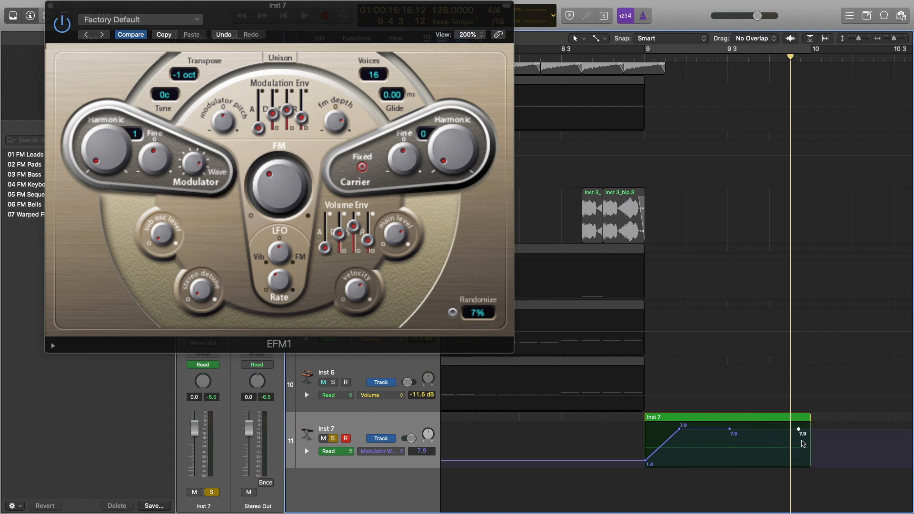
{"action": "left_click_drag", "start_coordinate": [799, 429], "coordinate": [799, 464]}
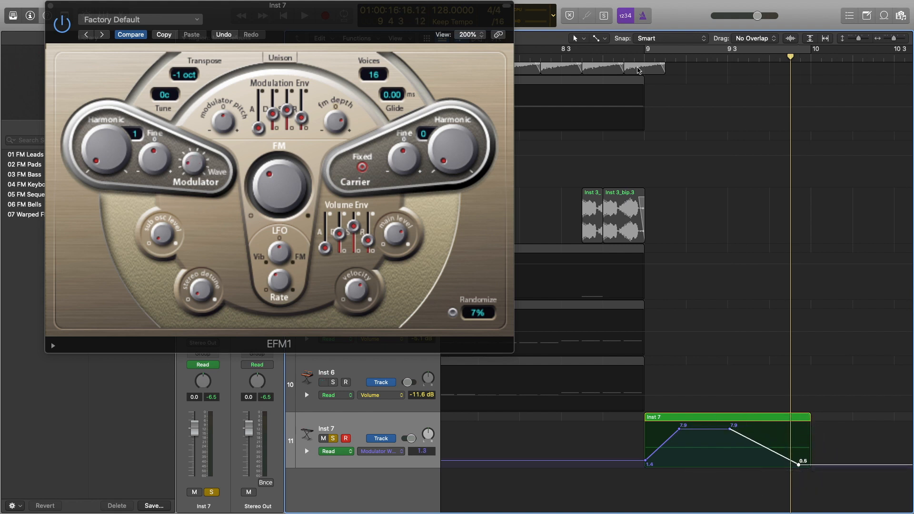
- Play the soloed Inst 7 region repeatedly from bar 9 to hear the Modulator Wave sweep
{"action": "left_click", "coordinate": [638, 57]}
{"action": "key", "text": "space"}
{"action": "key", "text": "space"}
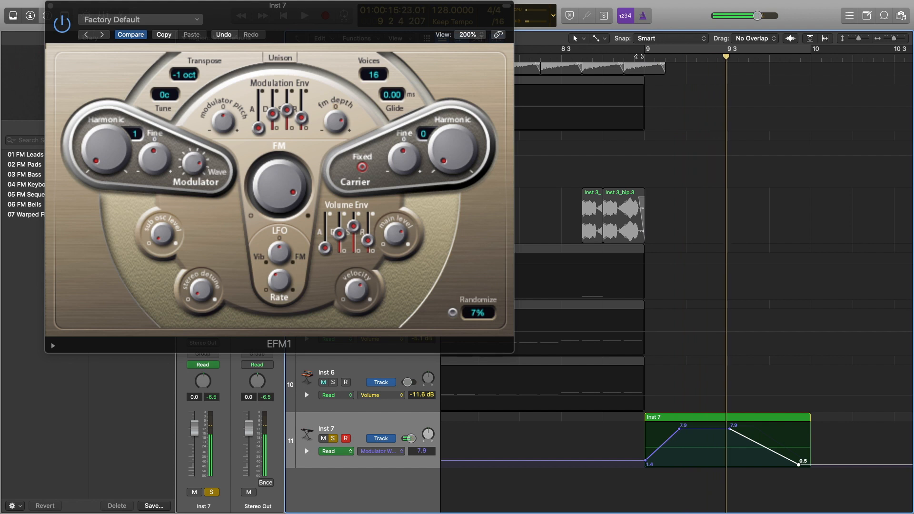
{"action": "left_click", "coordinate": [639, 56]}
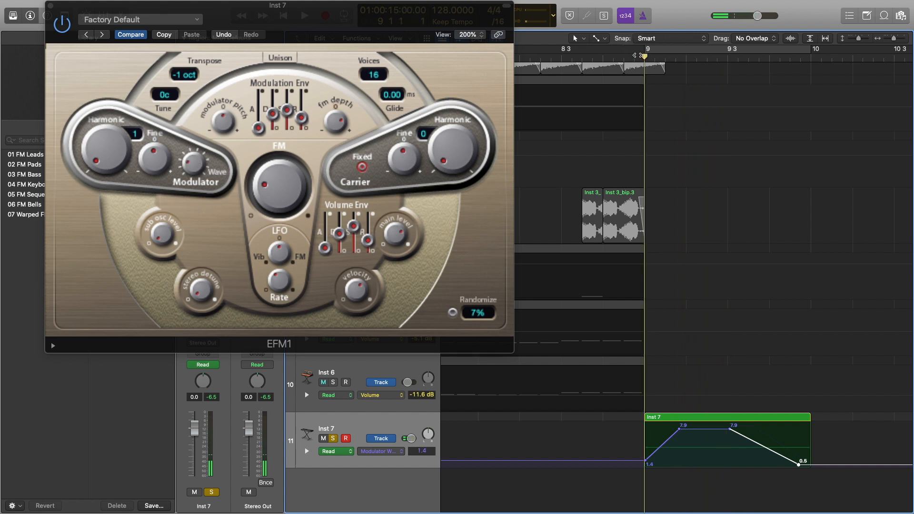
{"action": "key", "text": "space"}
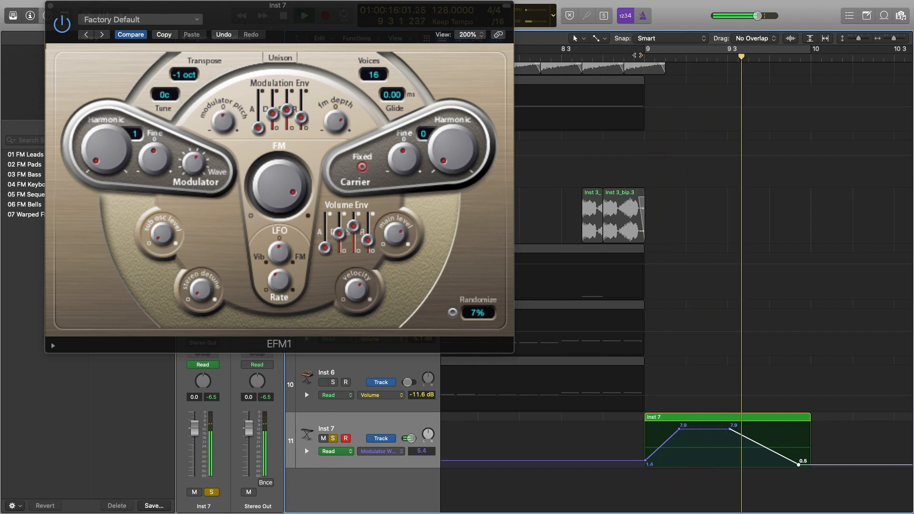
{"action": "key", "text": "space"}
- Make the opening rise of Inst 7's Modulator Wave automation longer by moving the first 7.9 point later, and play it from bar 9
{"action": "left_click_drag", "start_coordinate": [679, 429], "coordinate": [691, 429]}
{"action": "left_click_drag", "start_coordinate": [657, 460], "coordinate": [645, 461]}
{"action": "left_click", "coordinate": [641, 57]}
{"action": "key", "text": "space"}
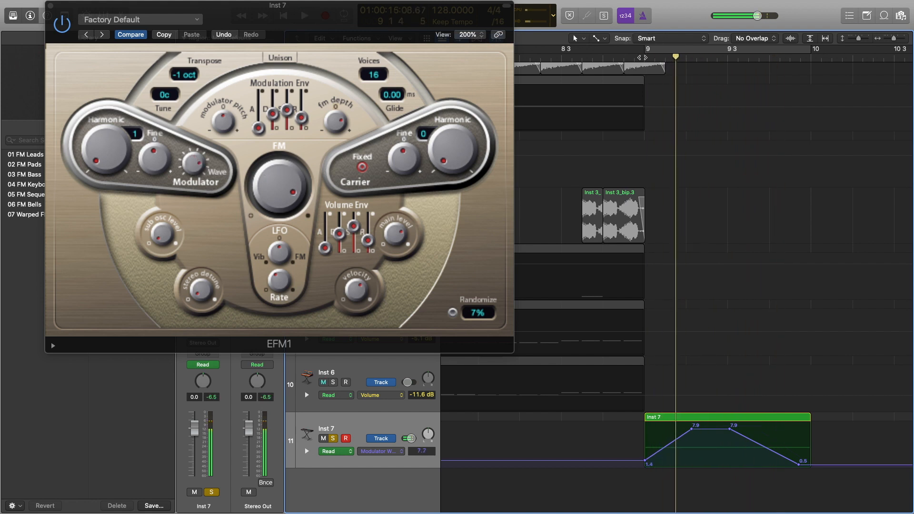
{"action": "left_click", "coordinate": [641, 58]}
{"action": "left_click", "coordinate": [641, 58]}
{"action": "left_click", "coordinate": [641, 57]}
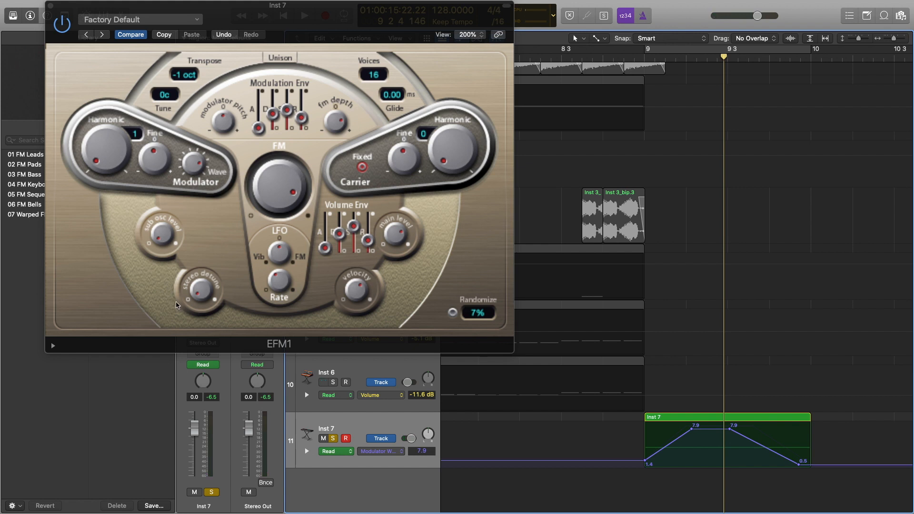
- Show Inst 7's carrier stereo detune automation by raising the EFM1's stereo detune knob to 23 c in Touch mode, and return the track to Read
{"action": "left_click", "coordinate": [228, 339]}
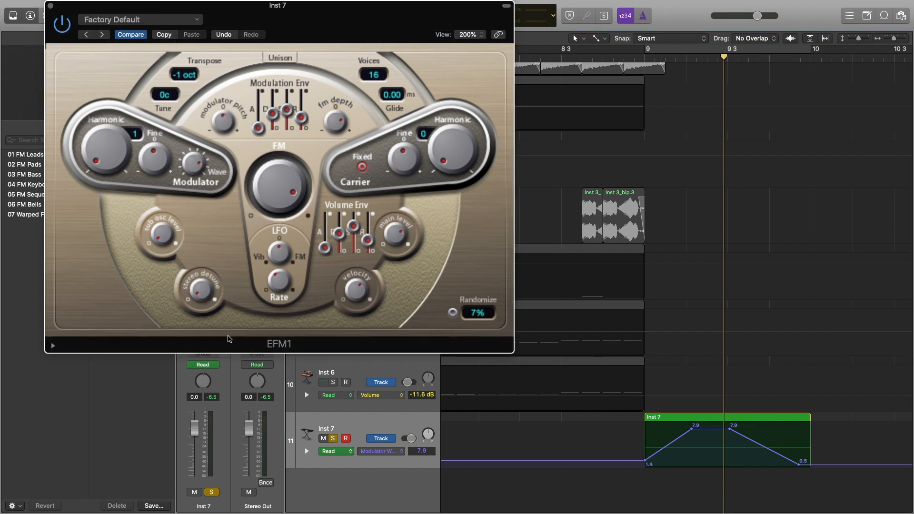
{"action": "left_click", "coordinate": [340, 458]}
{"action": "left_click", "coordinate": [330, 459]}
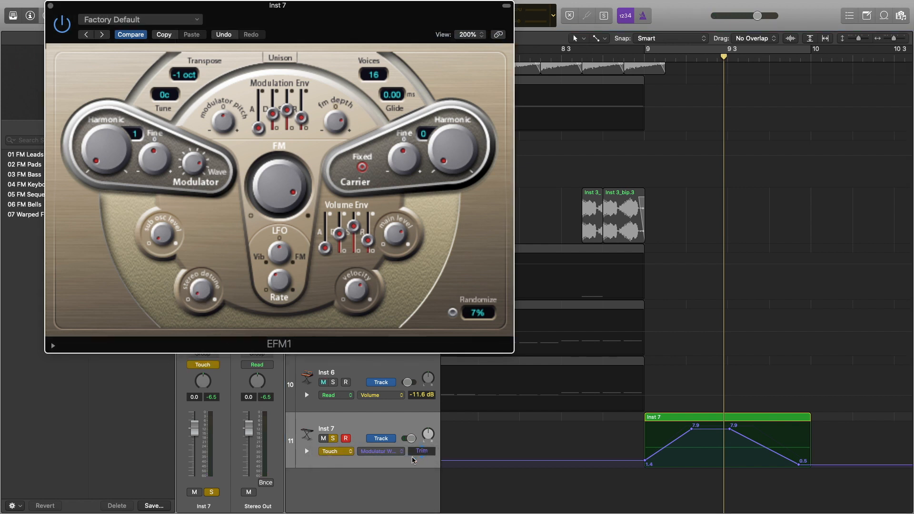
{"action": "left_click_drag", "start_coordinate": [194, 288], "coordinate": [190, 251]}
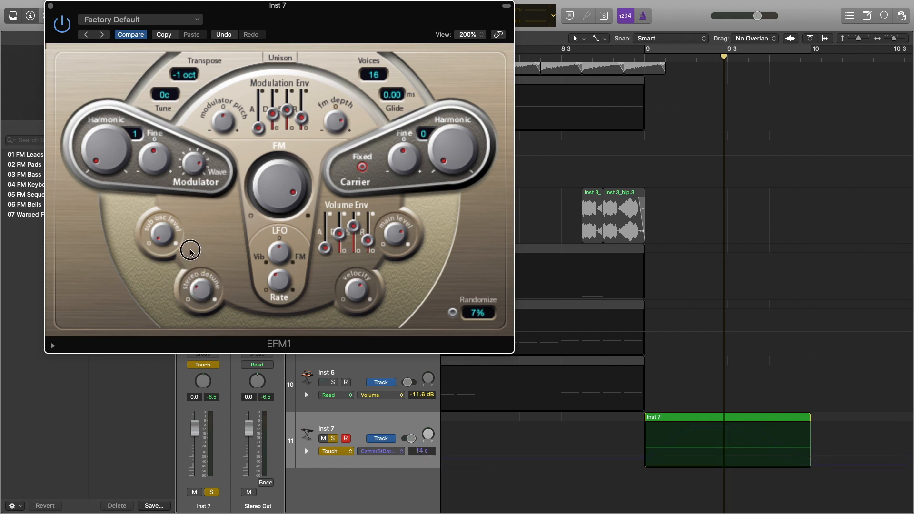
{"action": "left_click", "coordinate": [345, 455]}
{"action": "left_click", "coordinate": [387, 469]}
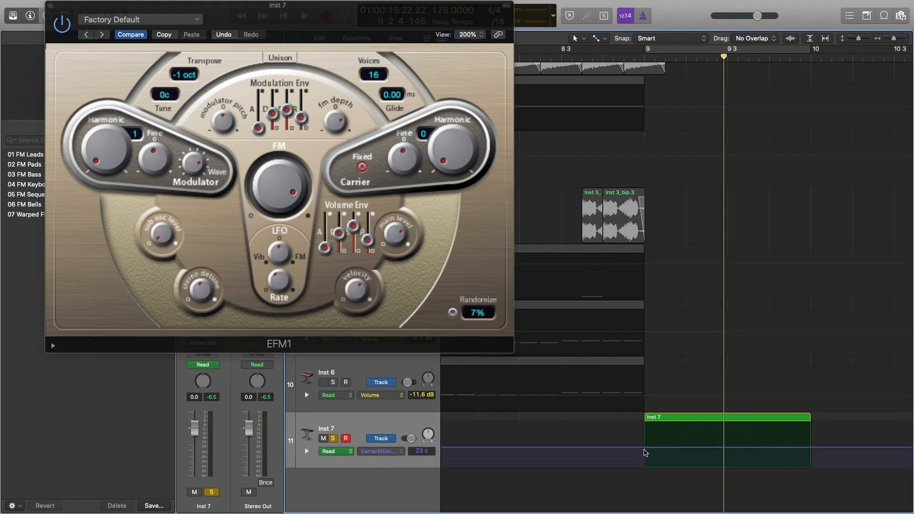
- Draw stereo detune automation over the bar 9 region, rising from 7 c to 44 c, holding, and falling to 0 c just before bar 10
{"action": "left_click_drag", "start_coordinate": [645, 451], "coordinate": [644, 462]}
{"action": "left_click_drag", "start_coordinate": [702, 461], "coordinate": [702, 429]}
{"action": "double_click", "coordinate": [642, 58]}
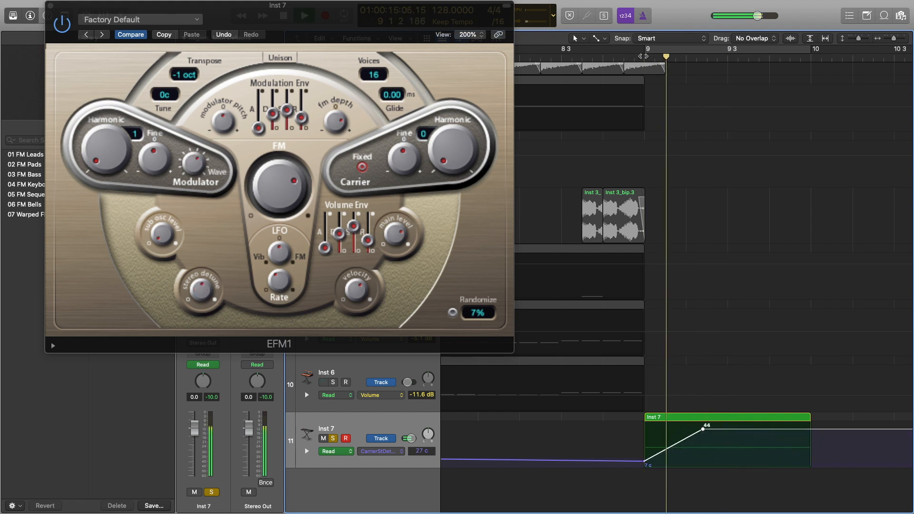
{"action": "left_click", "coordinate": [642, 57]}
{"action": "left_click", "coordinate": [644, 56]}
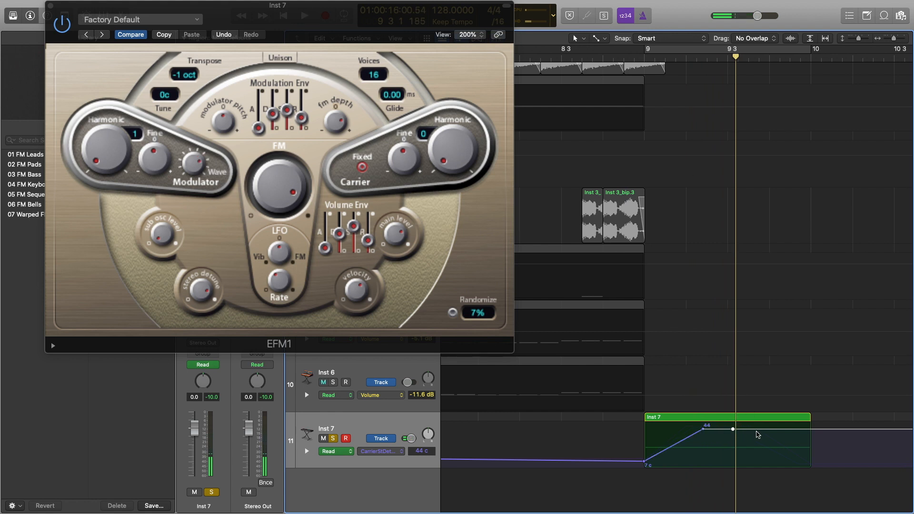
{"action": "left_click_drag", "start_coordinate": [808, 429], "coordinate": [808, 466]}
- Play the Inst 7 region repeatedly from bar 9 to hear the stereo detune automation
{"action": "double_click", "coordinate": [642, 57]}
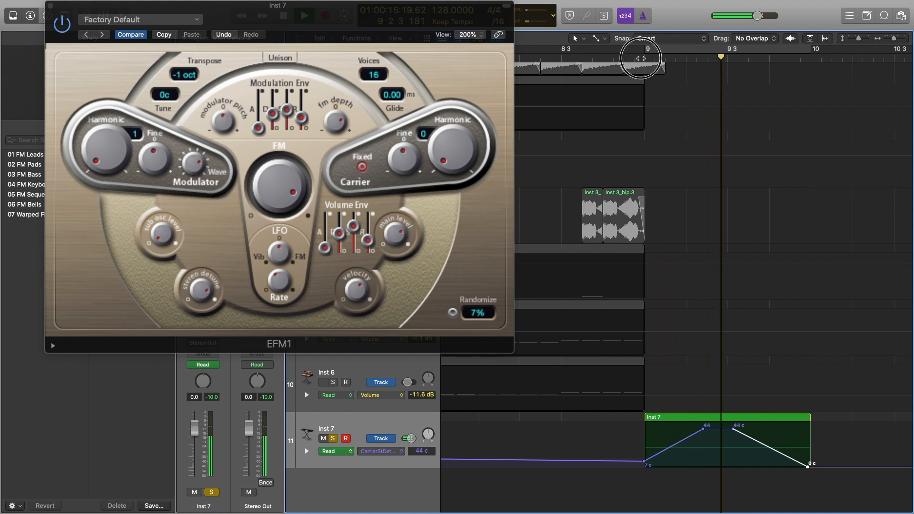
{"action": "left_click", "coordinate": [642, 58]}
{"action": "left_click", "coordinate": [641, 58]}
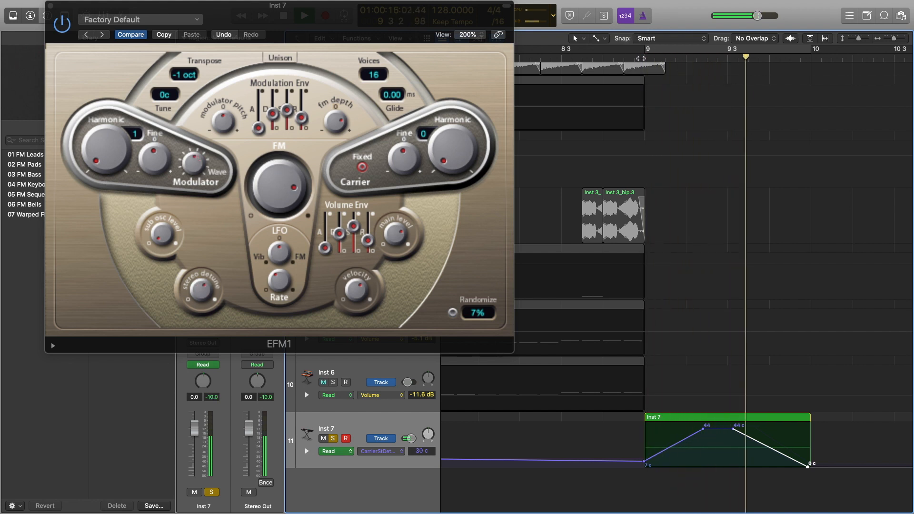
{"action": "left_click", "coordinate": [641, 58]}
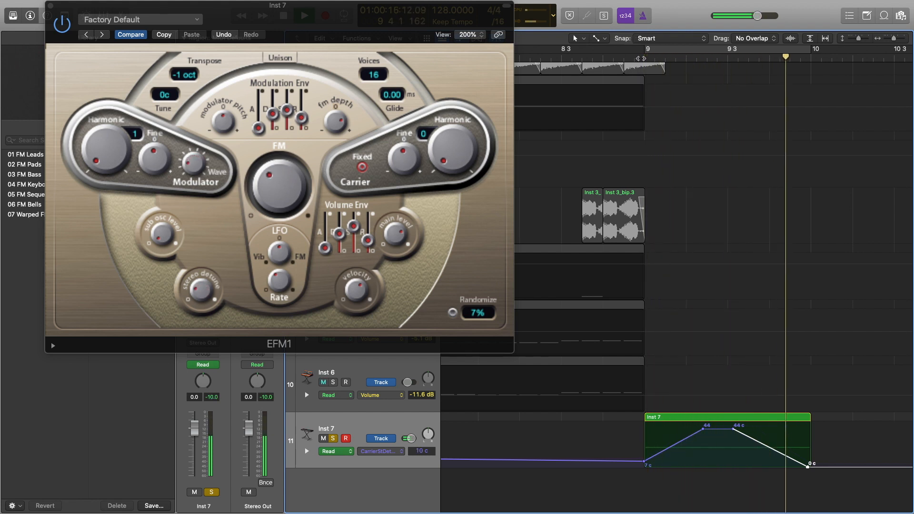
{"action": "left_click", "coordinate": [641, 58]}
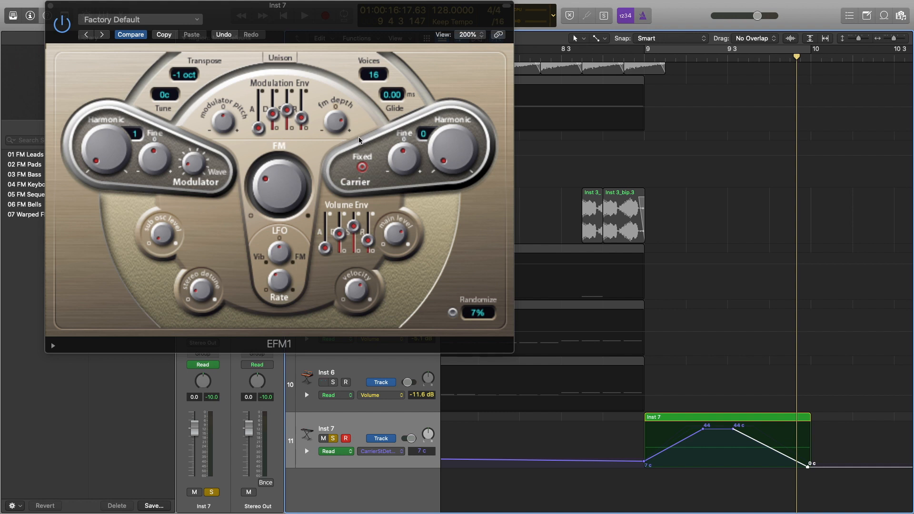
- Close the EFM1 window, select the bar 9 Inst 7 region, and add a Channel EQ to the Inst 7 track
{"action": "left_click", "coordinate": [51, 6]}
{"action": "key", "text": "super+Left"}
{"action": "key", "text": "super+Left"}
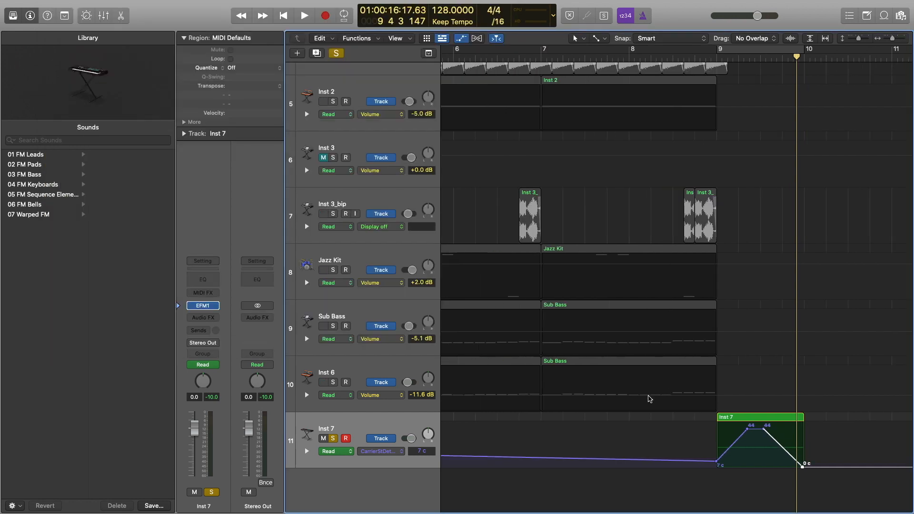
{"action": "left_click", "coordinate": [759, 419]}
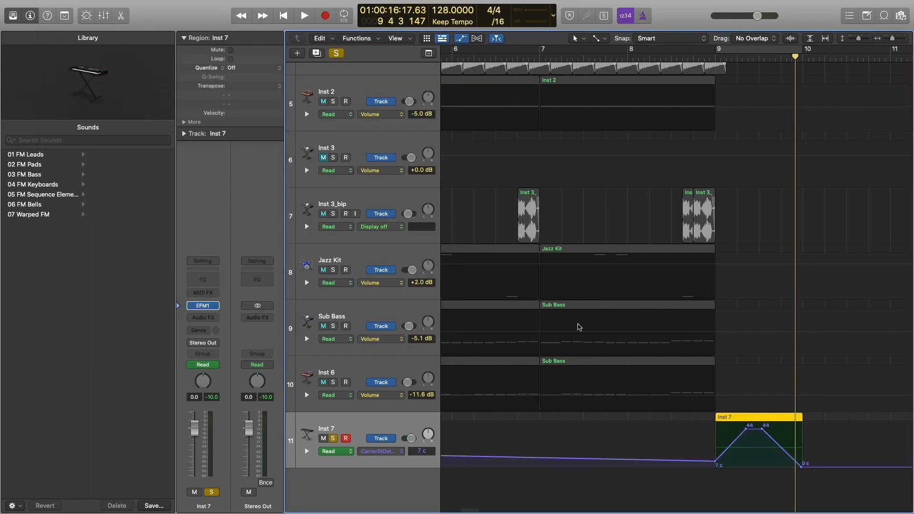
{"action": "left_click", "coordinate": [213, 319]}
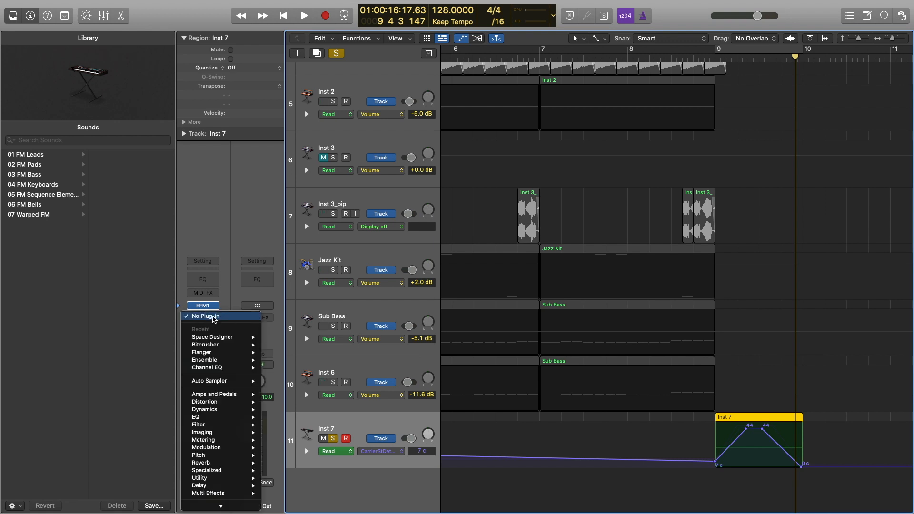
{"action": "left_click", "coordinate": [213, 318]}
{"action": "left_click", "coordinate": [211, 284]}
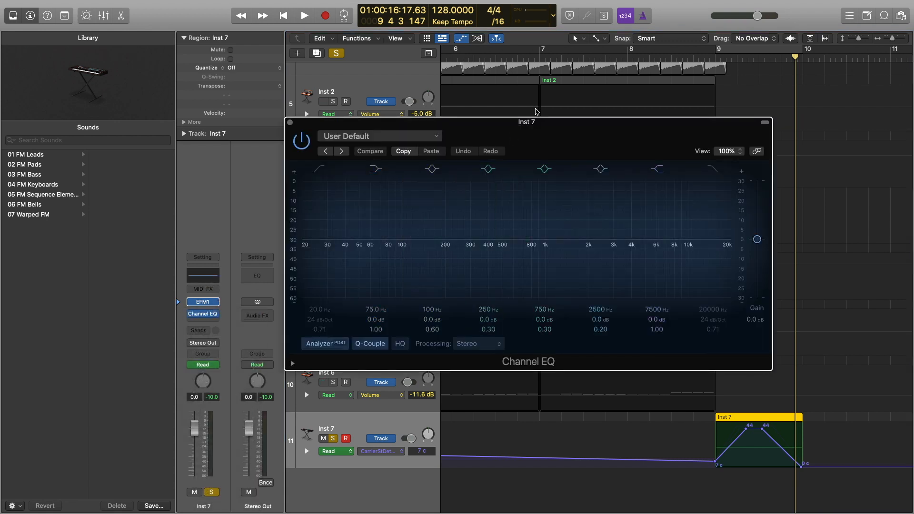
- Set the cycle range to the selected bar 9 region and play it to examine its spectrum in the Channel EQ
{"action": "key", "text": "u"}
{"action": "key", "text": "space"}
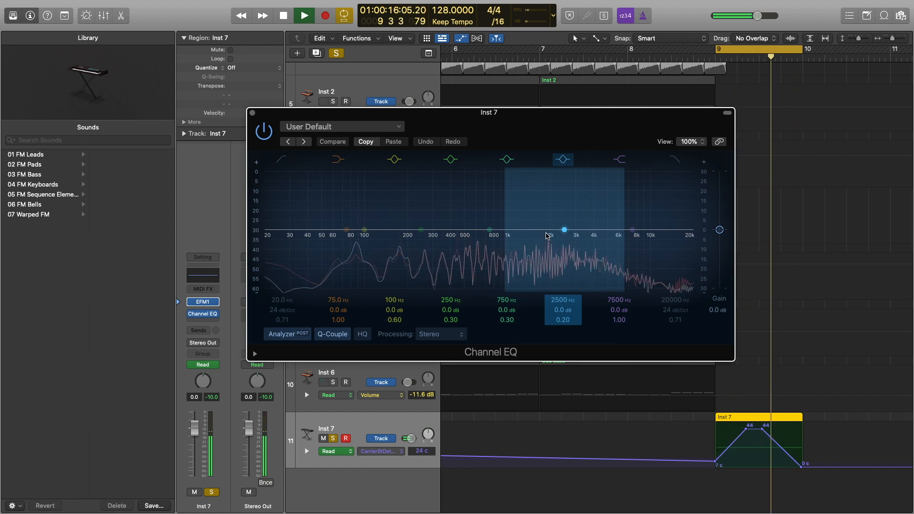
{"action": "key", "text": "space"}
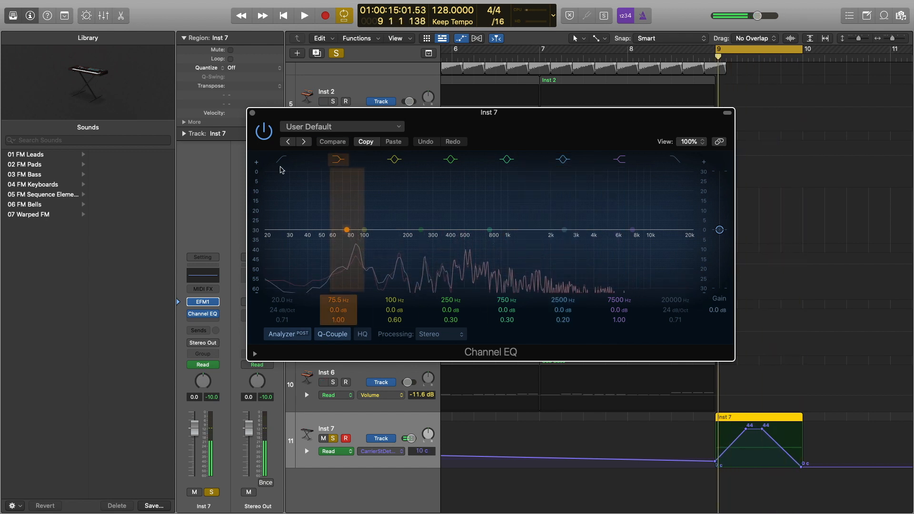
- Enable the Channel EQ's low cut at 129 Hz, listen to the loop, and close the EQ
{"action": "left_click", "coordinate": [282, 161]}
{"action": "left_click_drag", "start_coordinate": [297, 292], "coordinate": [406, 291]}
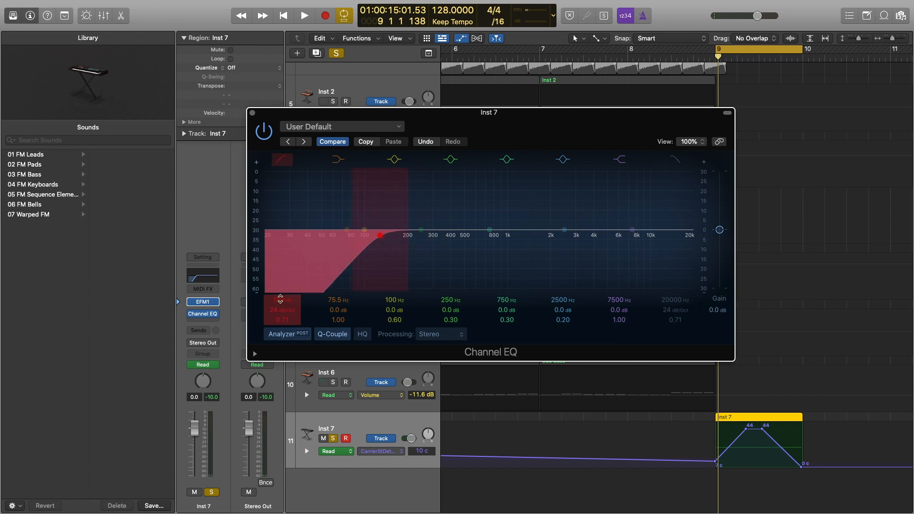
{"action": "key", "text": "space"}
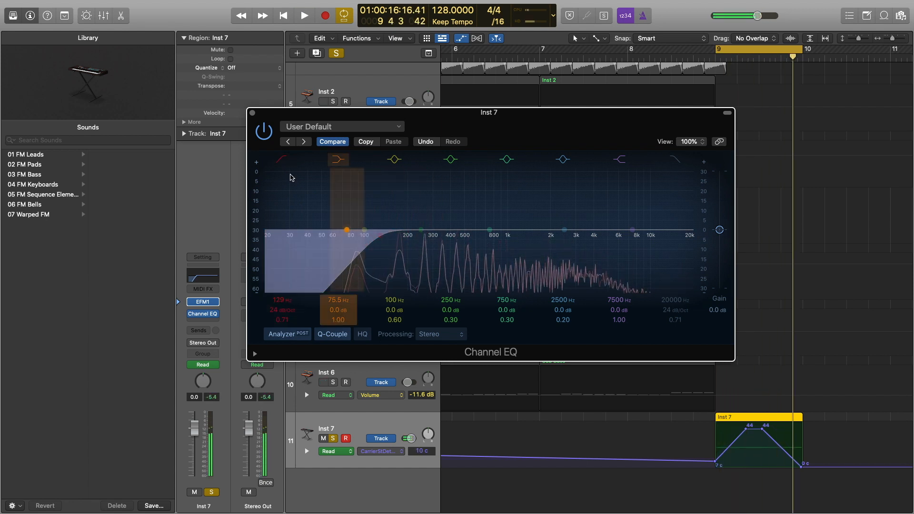
{"action": "key", "text": "super+w"}
- Add a stereo Chorus after the Channel EQ on Inst 7 and start playing the loop
{"action": "left_click", "coordinate": [207, 321]}
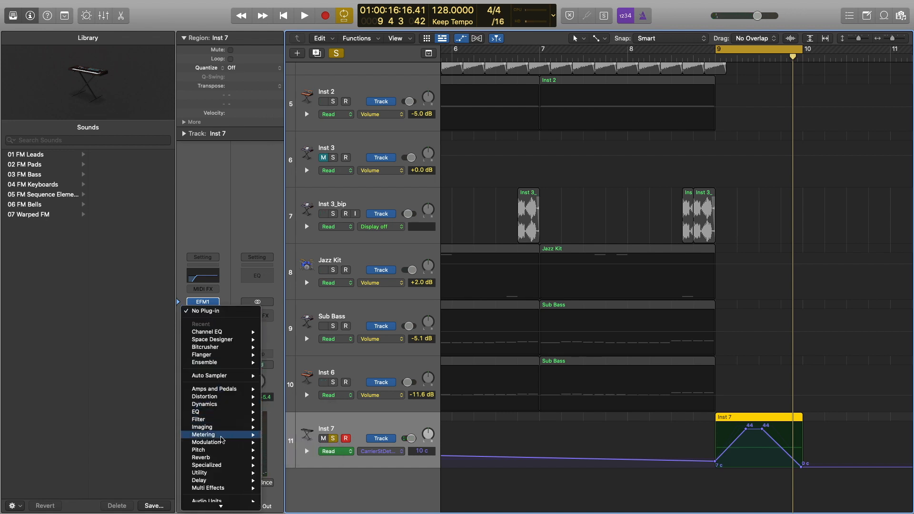
{"action": "mouse_move", "coordinate": [220, 443]}
{"action": "mouse_move", "coordinate": [307, 430]}
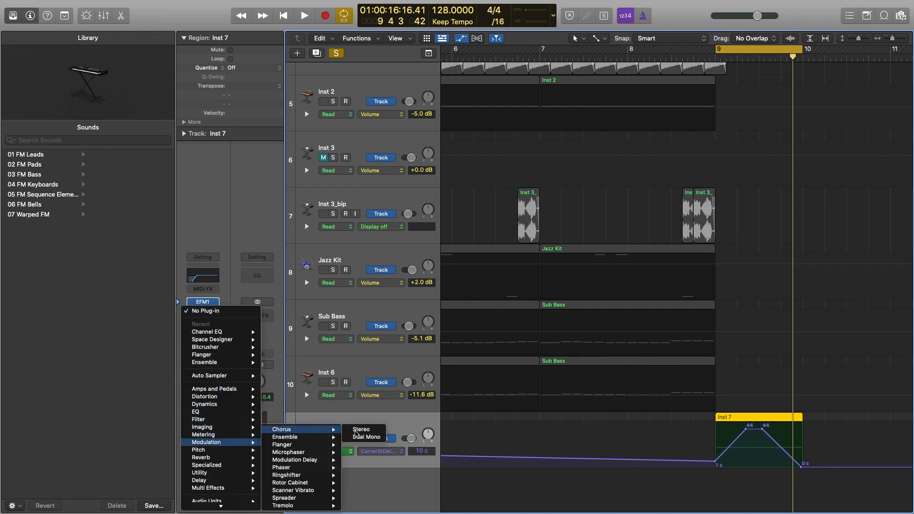
{"action": "left_click", "coordinate": [363, 430]}
{"action": "key", "text": "space"}
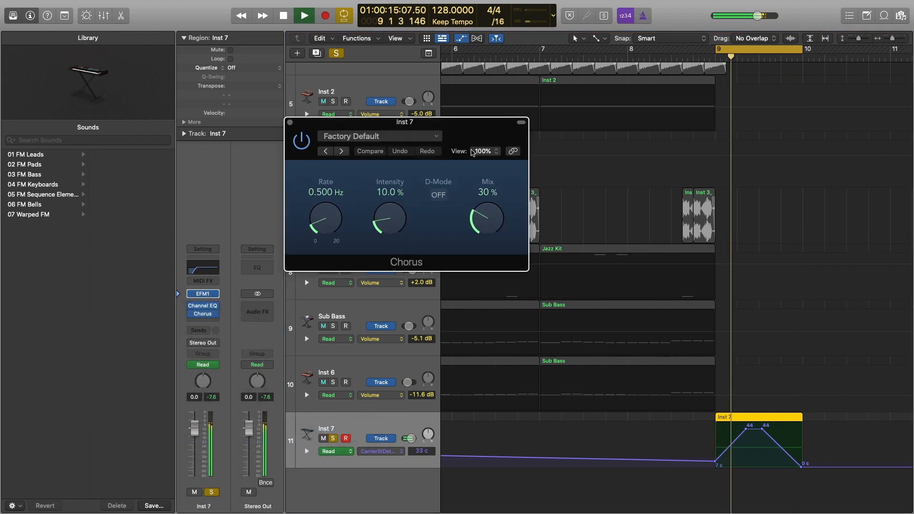
- Load the Glimmering Chorus preset, lower its Mix to 26%, then stop playback and close the Chorus
{"action": "left_click", "coordinate": [397, 136]}
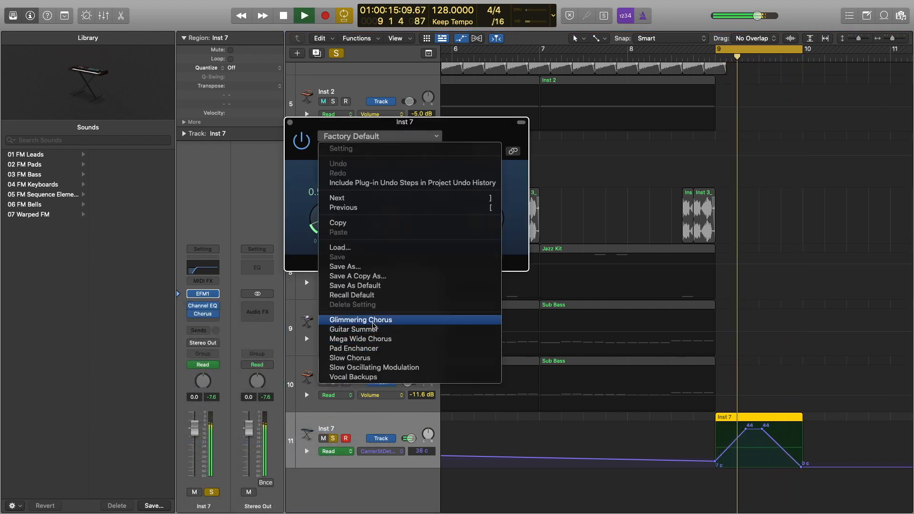
{"action": "left_click", "coordinate": [374, 326]}
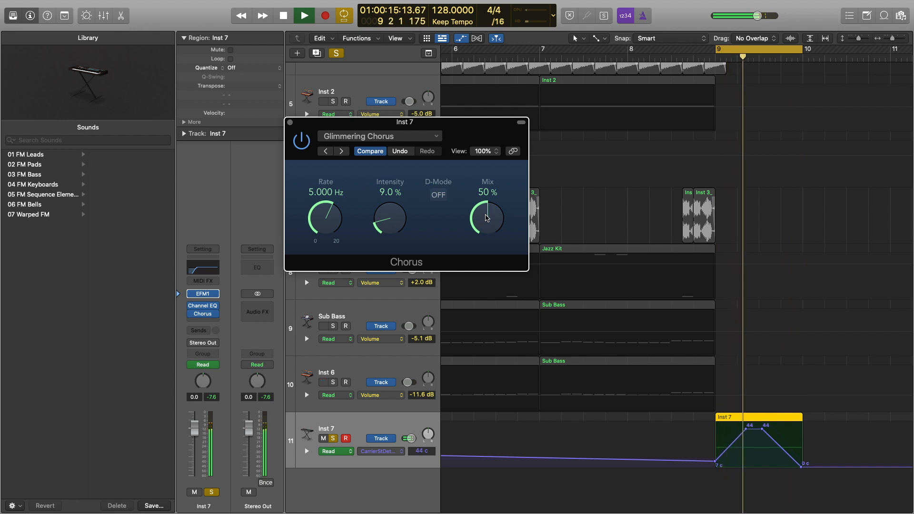
{"action": "left_click_drag", "start_coordinate": [488, 213], "coordinate": [489, 231]}
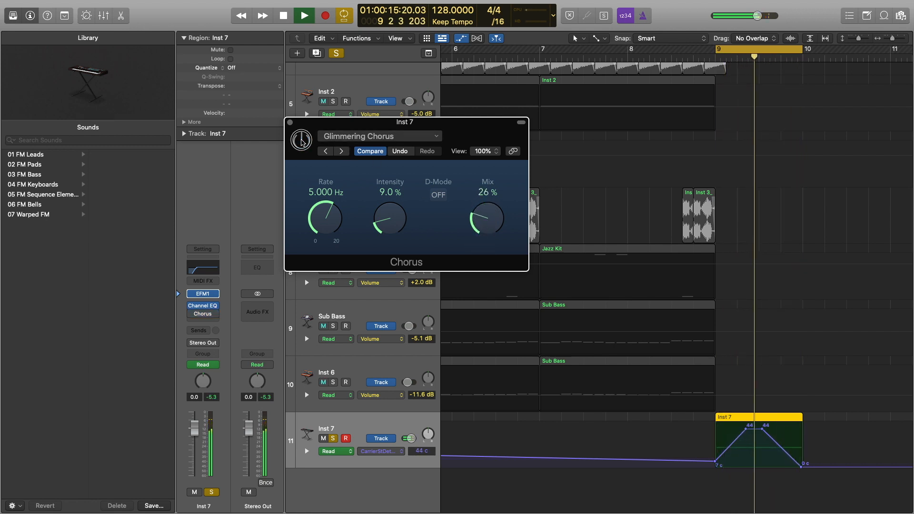
{"action": "key", "text": "space"}
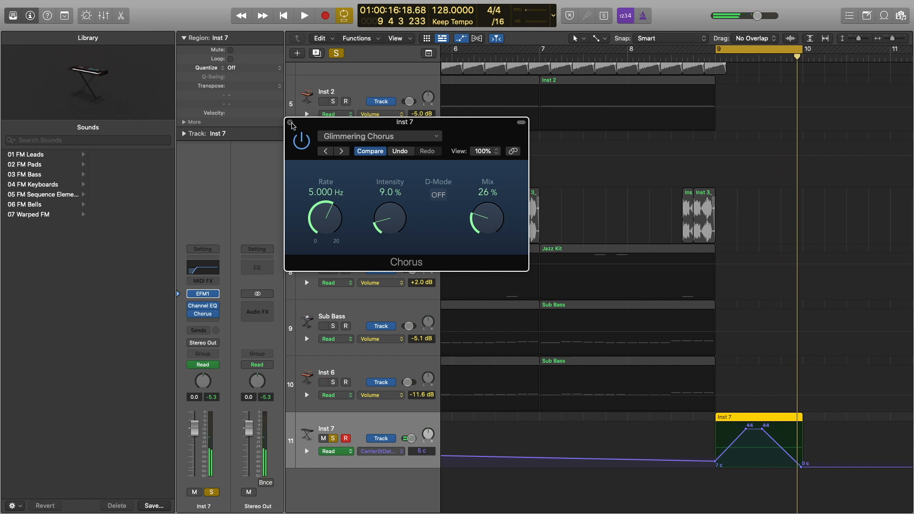
{"action": "left_click", "coordinate": [290, 122]}
- Add a stereo Phaser after the Chorus on Inst 7
{"action": "left_click", "coordinate": [203, 321]}
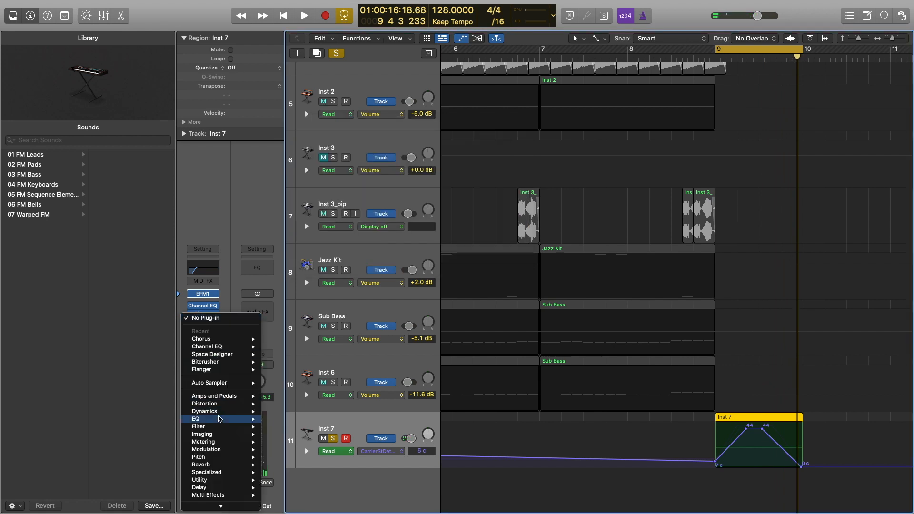
{"action": "mouse_move", "coordinate": [221, 416]}
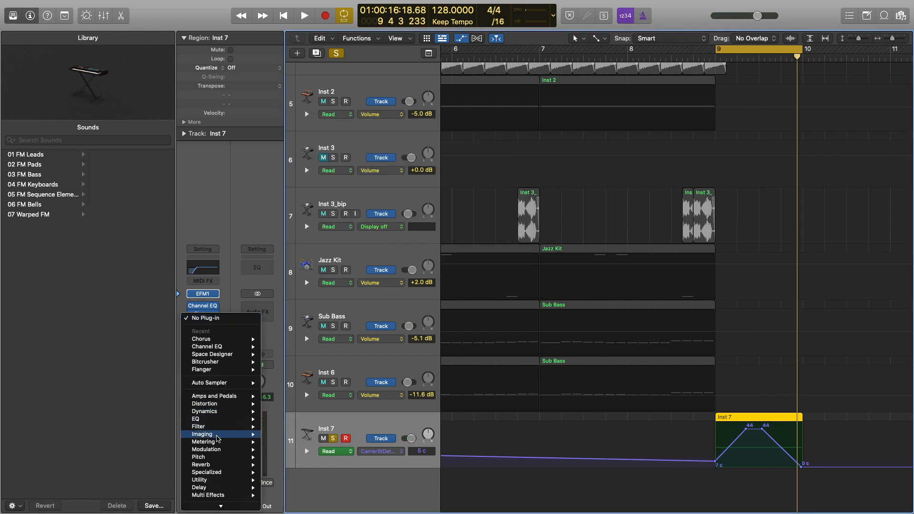
{"action": "mouse_move", "coordinate": [224, 450]}
{"action": "mouse_move", "coordinate": [294, 452]}
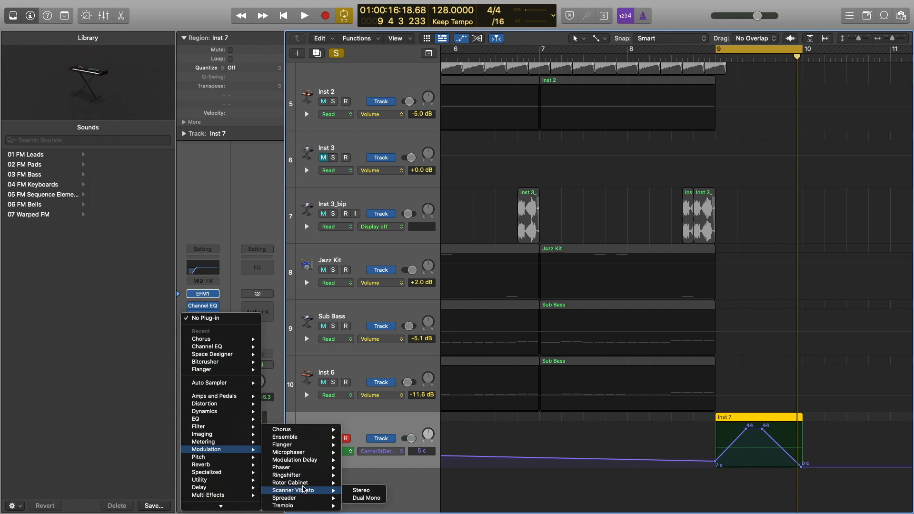
{"action": "mouse_move", "coordinate": [302, 468]}
{"action": "left_click", "coordinate": [354, 468]}
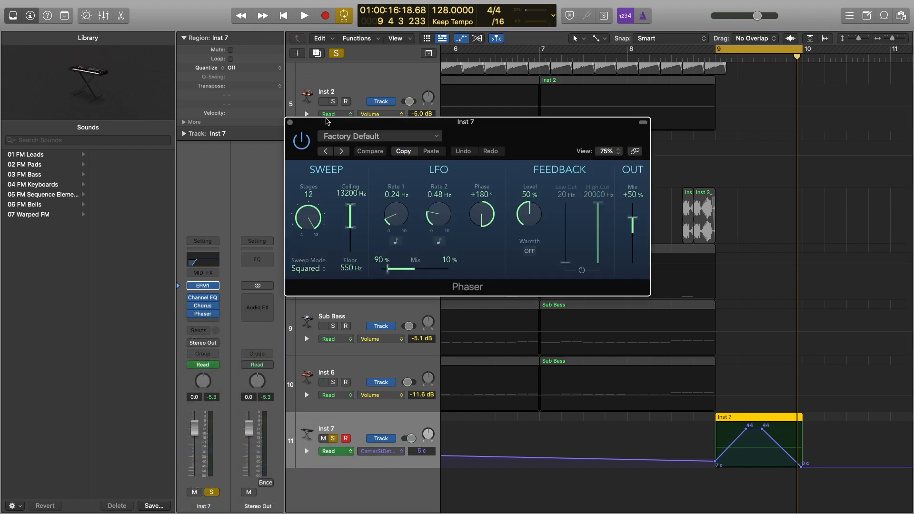
- Load the Phaser's Something Strange preset, set its Mix to +10%, listen to the loop, and close the Phaser
{"action": "left_click", "coordinate": [395, 138]}
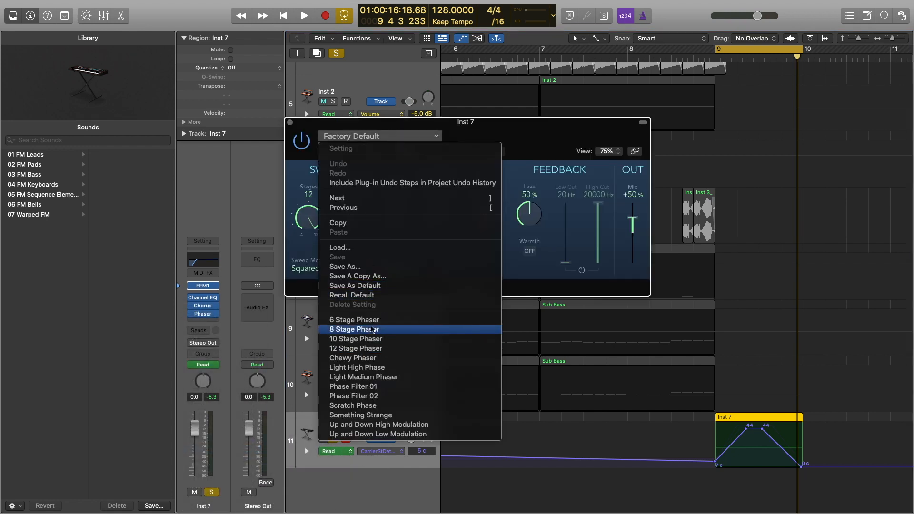
{"action": "left_click", "coordinate": [376, 419]}
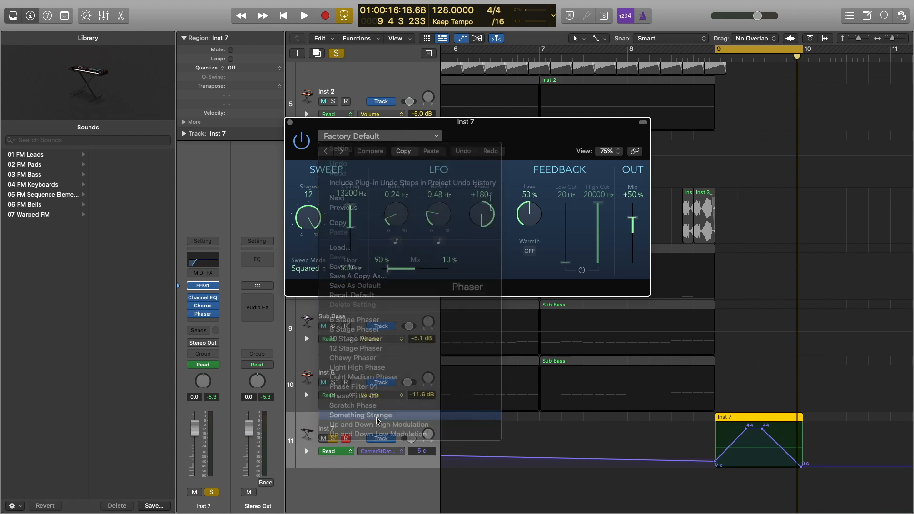
{"action": "left_click_drag", "start_coordinate": [628, 254], "coordinate": [637, 245]}
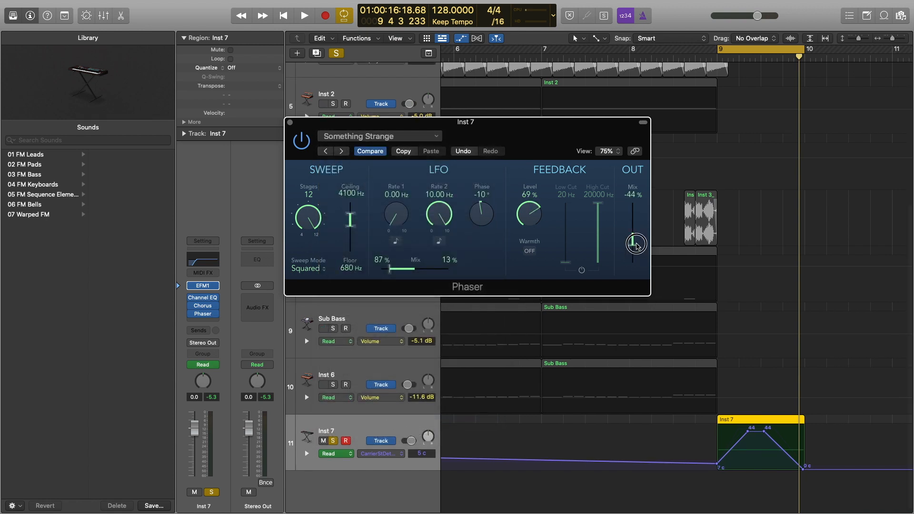
{"action": "key", "text": "space"}
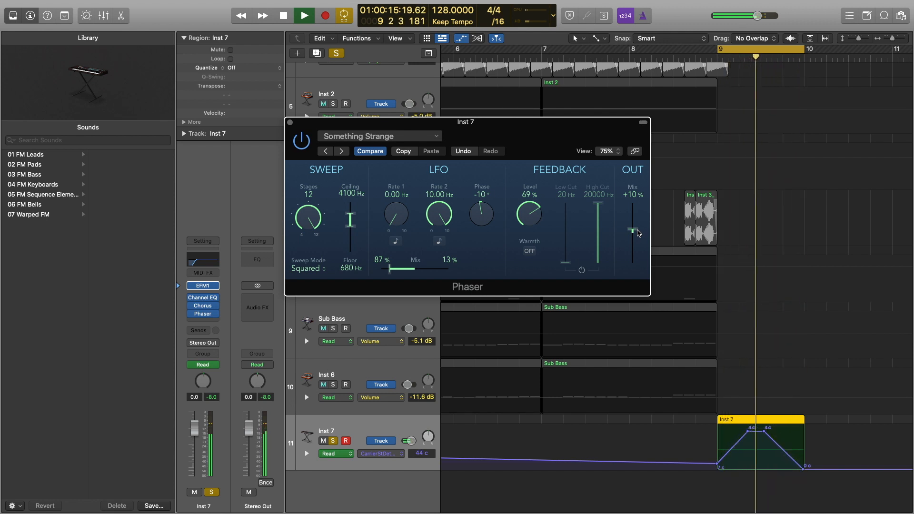
{"action": "key", "text": "space"}
{"action": "left_click", "coordinate": [290, 123]}
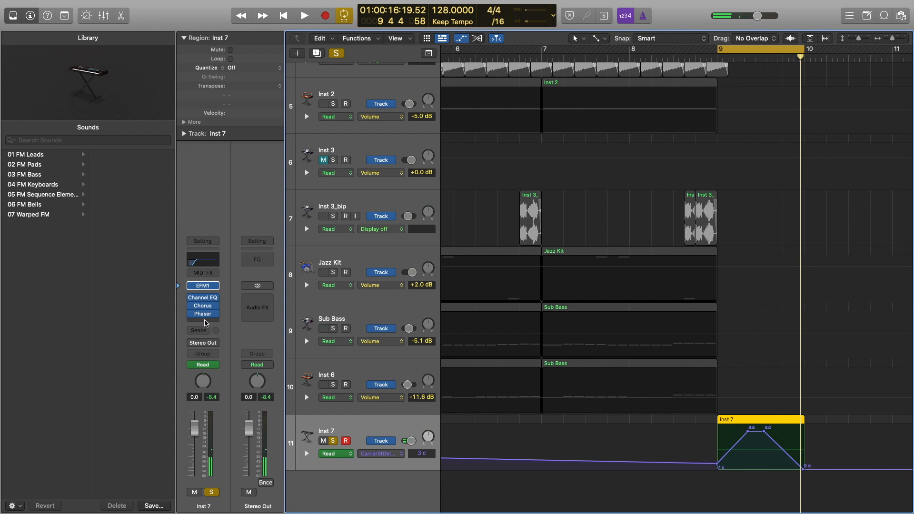
- Add Space Designer after the Phaser on Inst 7 and load the small-space hall preset 1.0s Dynamic Hall
{"action": "left_click", "coordinate": [206, 322]}
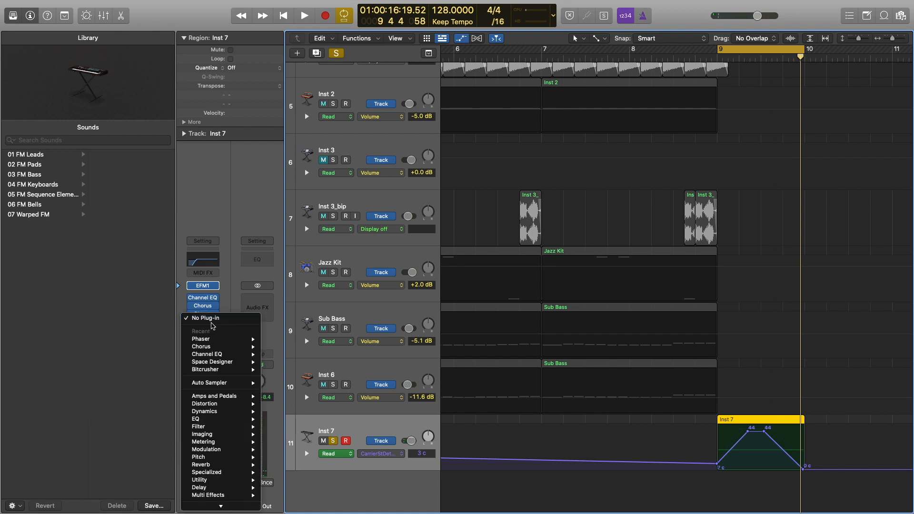
{"action": "mouse_move", "coordinate": [224, 363]}
{"action": "left_click", "coordinate": [279, 361]}
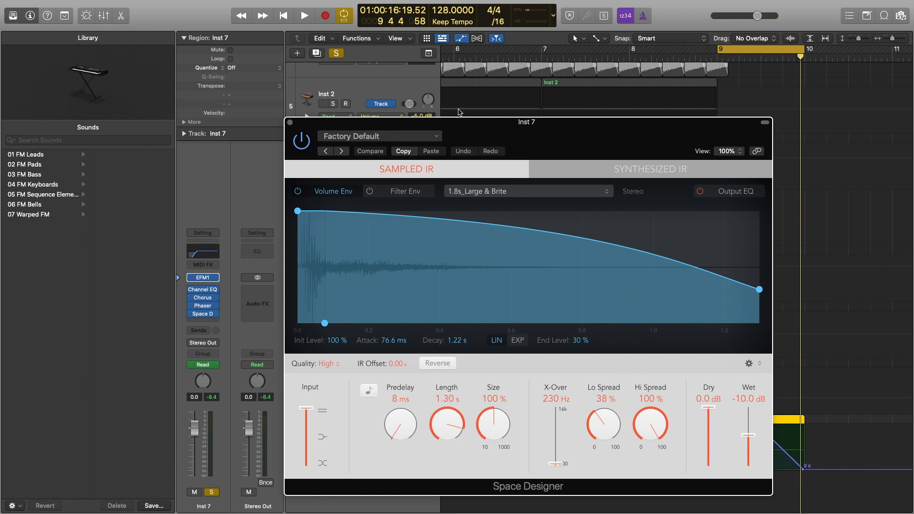
{"action": "left_click", "coordinate": [427, 137]}
{"action": "mouse_move", "coordinate": [380, 357]}
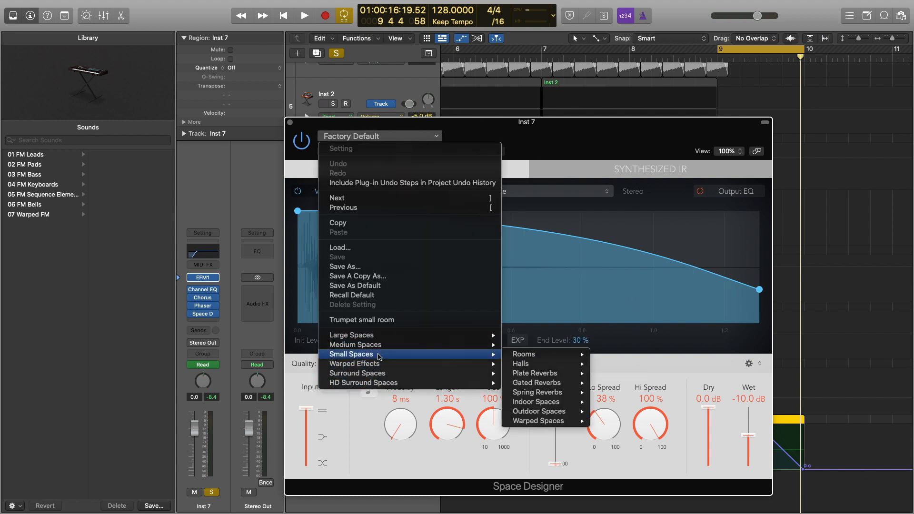
{"action": "mouse_move", "coordinate": [542, 365]}
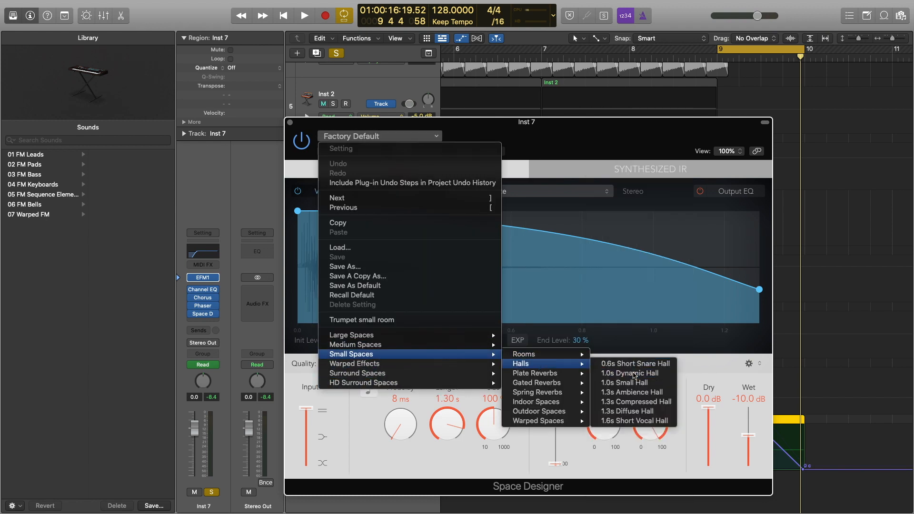
{"action": "left_click", "coordinate": [634, 375]}
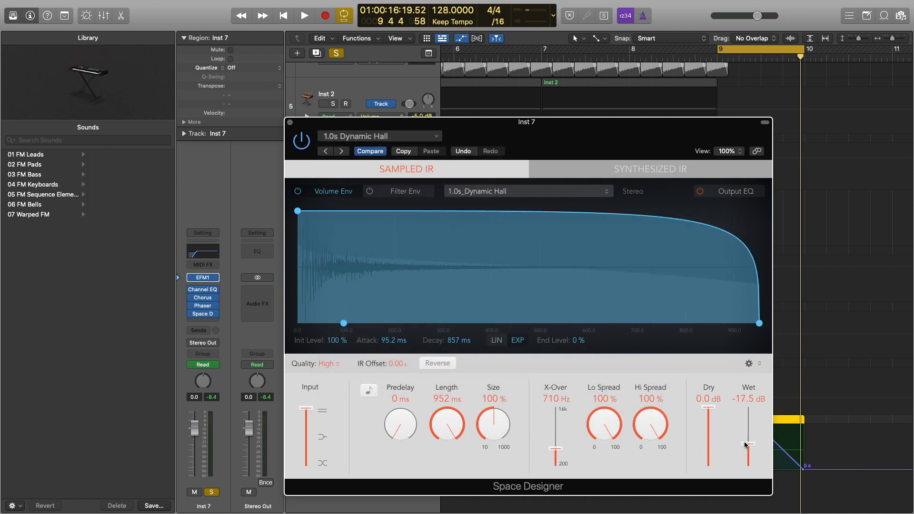
- Listen to the loop, lower the Space Designer's Wet level to -20.0 dB, and close the reverb
{"action": "key", "text": "space"}
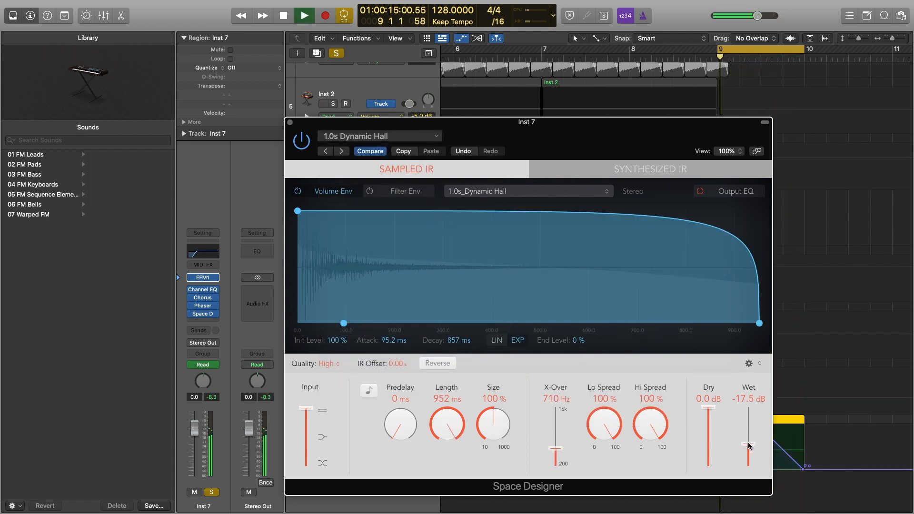
{"action": "key", "text": "space"}
{"action": "left_click", "coordinate": [749, 445]}
{"action": "key", "text": "space"}
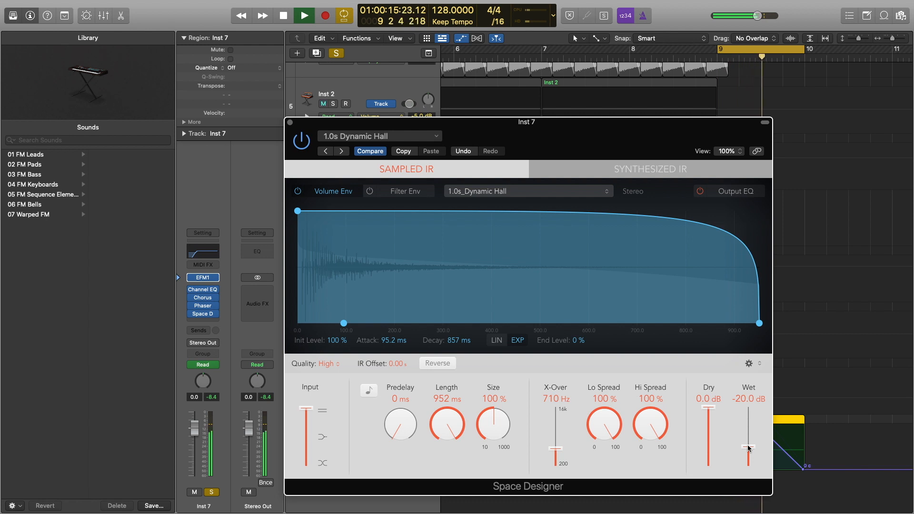
{"action": "key", "text": "space"}
{"action": "left_click", "coordinate": [748, 447]}
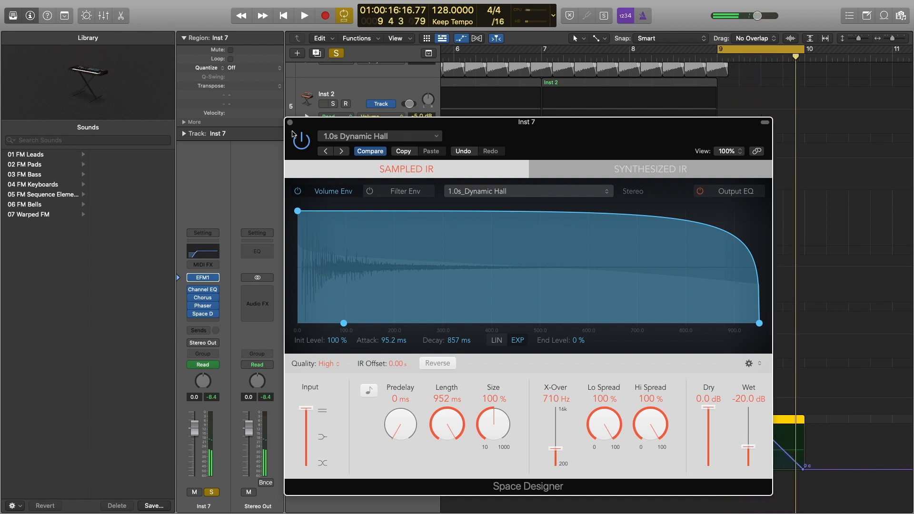
{"action": "left_click", "coordinate": [290, 123]}
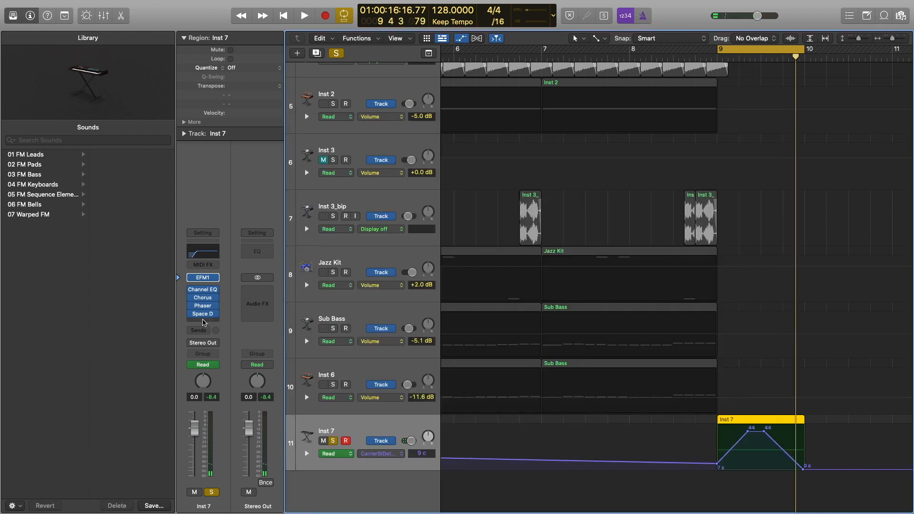
- Add a Bitcrusher after Space Designer with its Drive at 9.0 dB, and lower the Inst 7 volume to -5.0 dB
{"action": "left_click", "coordinate": [202, 323]}
{"action": "mouse_move", "coordinate": [213, 371]}
{"action": "left_click", "coordinate": [281, 370]}
{"action": "left_click_drag", "start_coordinate": [305, 240], "coordinate": [305, 232]}
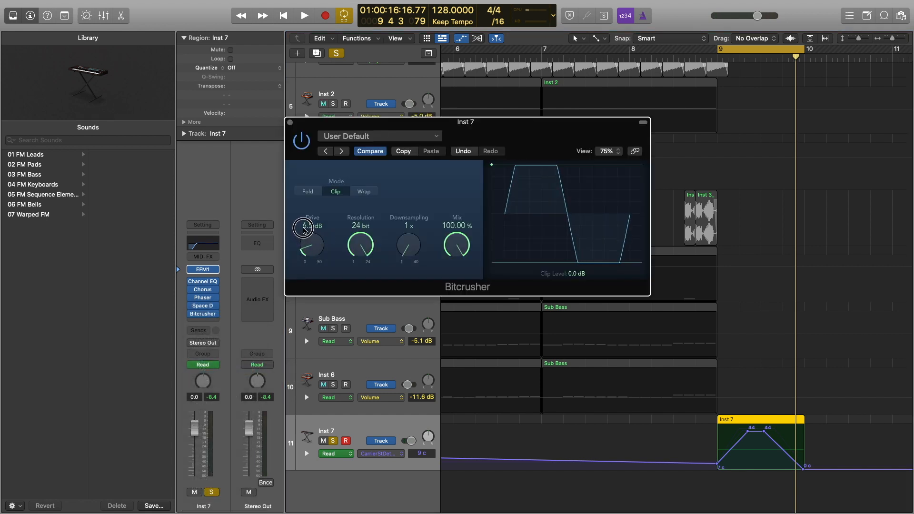
{"action": "left_click_drag", "start_coordinate": [189, 433], "coordinate": [189, 448]}
{"action": "left_click_drag", "start_coordinate": [309, 255], "coordinate": [309, 250]}
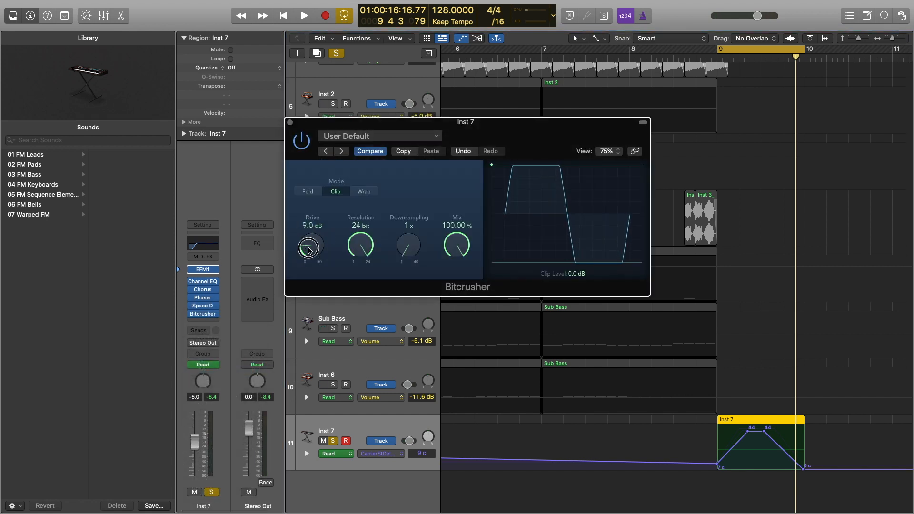
- Listen to the bar 9 loop through the Bitcrusher, then stop playback and close the plug-in
{"action": "key", "text": "space"}
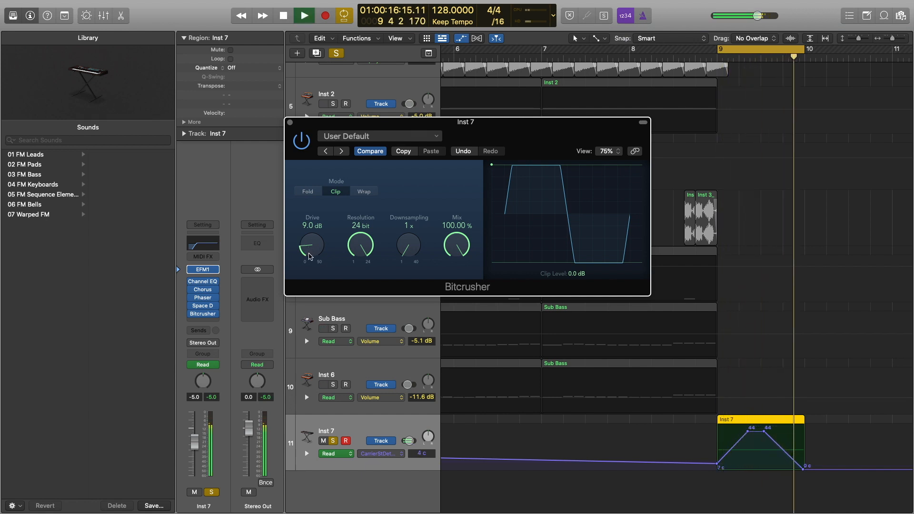
{"action": "key", "text": "space"}
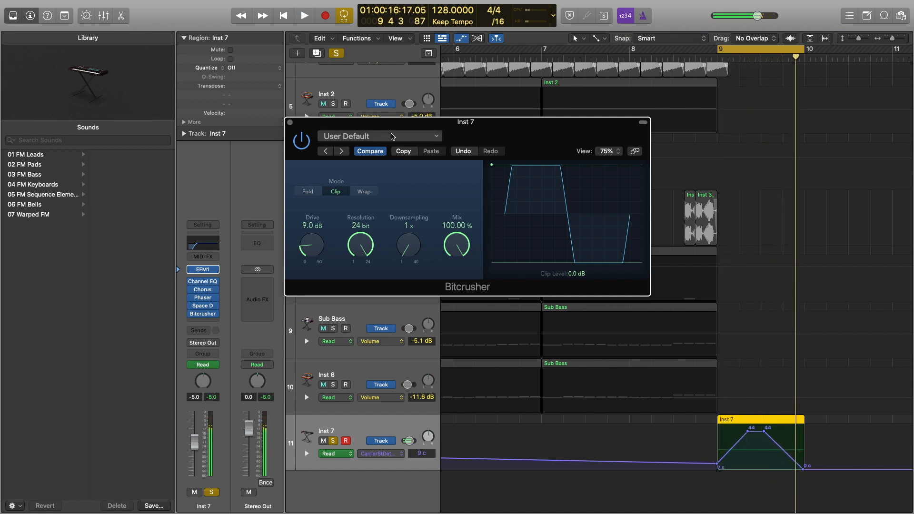
{"action": "left_click", "coordinate": [290, 123]}
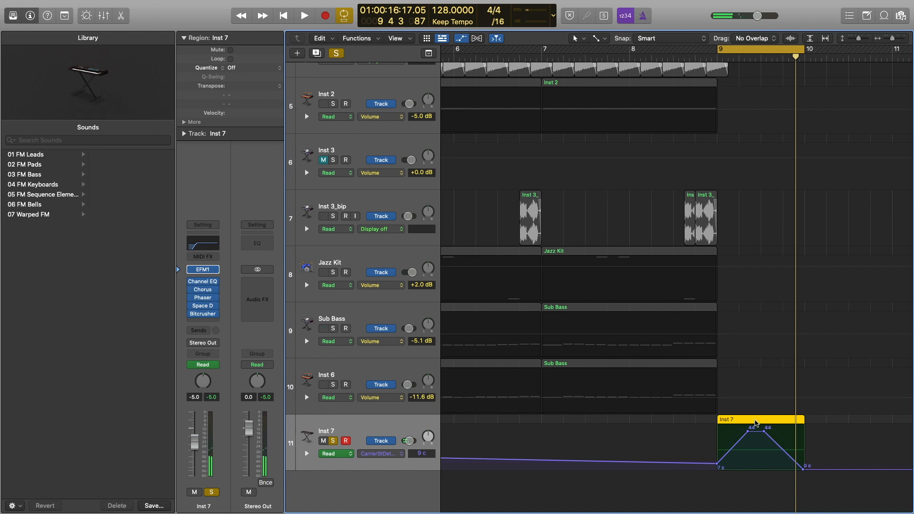
- Bounce the Inst 7 region at bar 9 in place to a new audio track
{"action": "right_click", "coordinate": [757, 423]}
{"action": "left_click", "coordinate": [800, 348]}
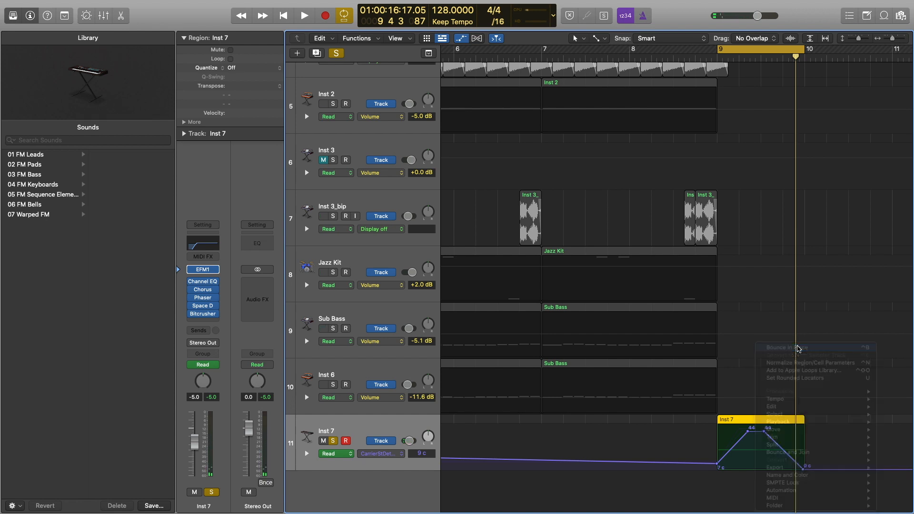
{"action": "left_click", "coordinate": [530, 175]}
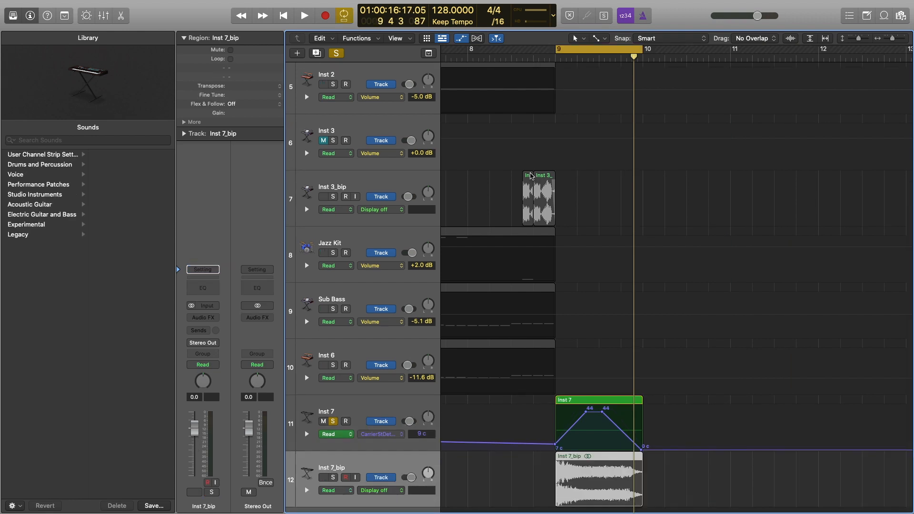
- Move the solo from Inst 7 to Inst 7_bip, lower the bounced track's volume to -5.5 dB, and play the loop
{"action": "left_click", "coordinate": [332, 421]}
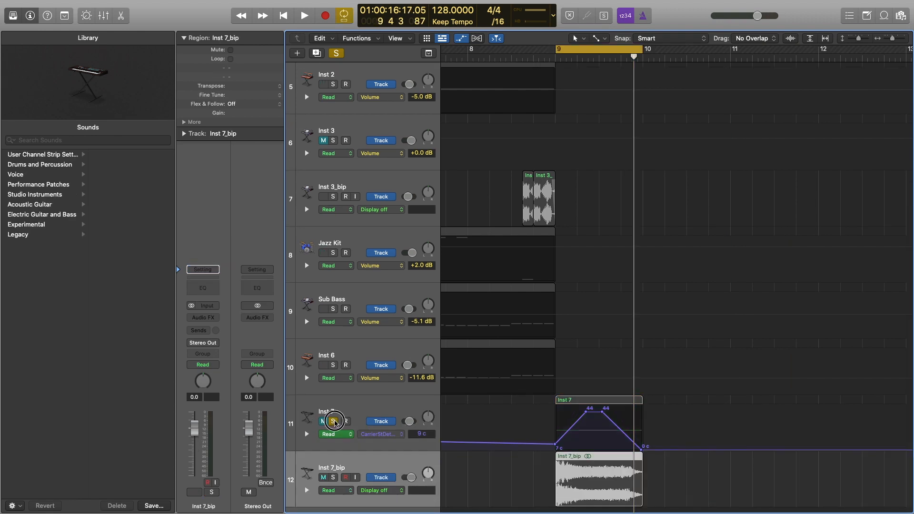
{"action": "left_click", "coordinate": [334, 476]}
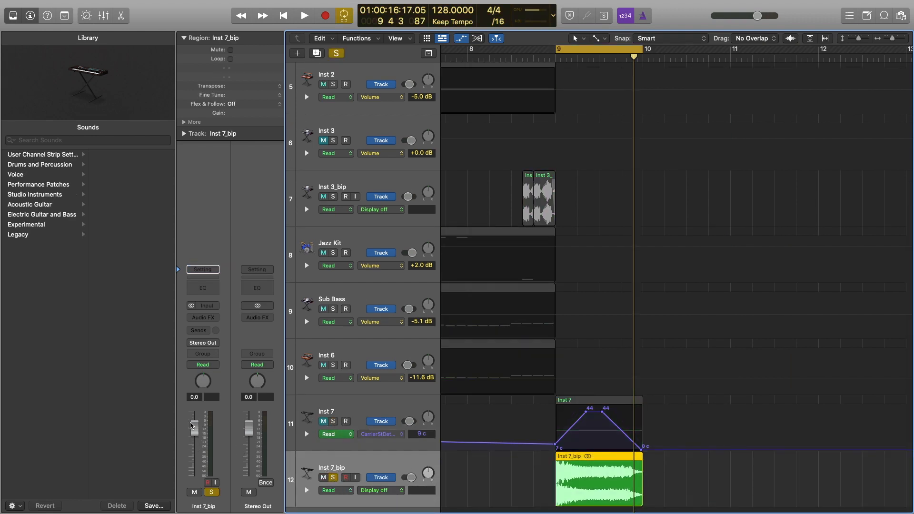
{"action": "left_click_drag", "start_coordinate": [190, 425], "coordinate": [194, 445]}
{"action": "key", "text": "space"}
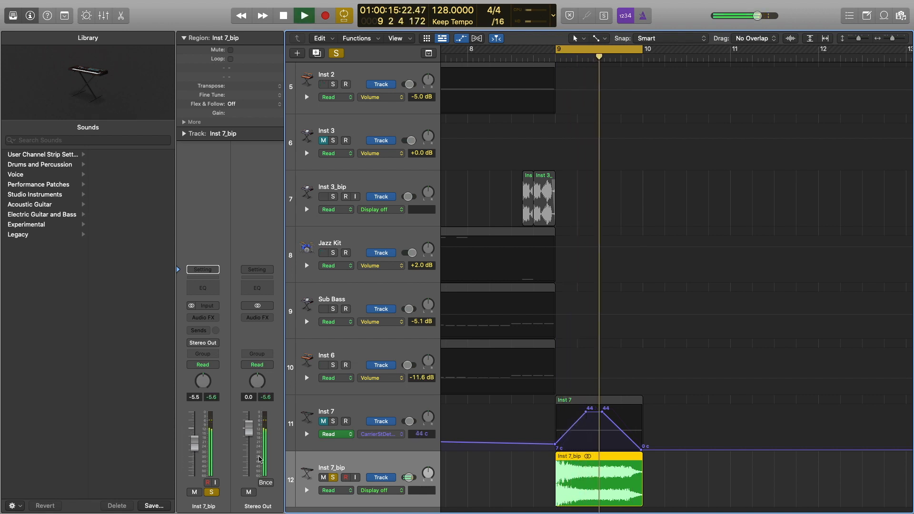
- Turn off cycle mode and split the Inst 7_bip region at position 9 1 3
{"action": "scroll", "coordinate": [587, 312], "scroll_direction": "down", "scroll_amount": 5}
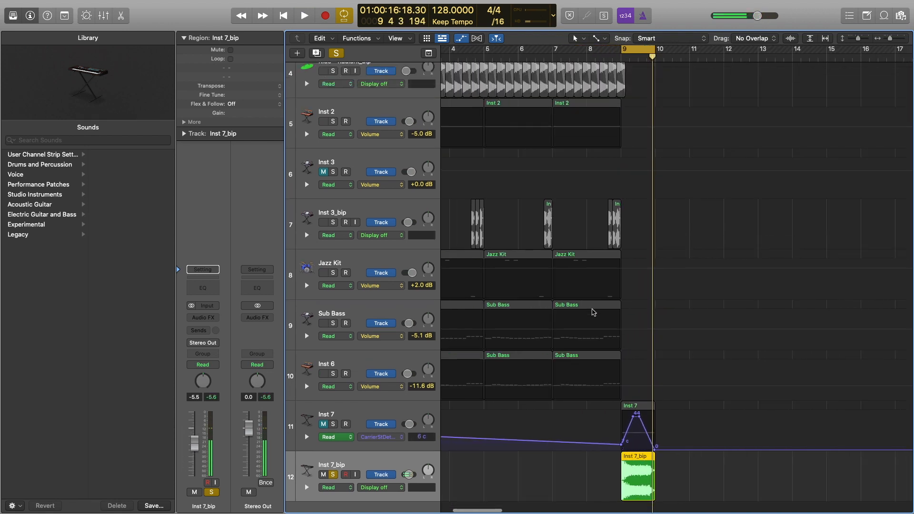
{"action": "scroll", "coordinate": [593, 313], "scroll_direction": "up", "scroll_amount": 5}
{"action": "key", "text": "f"}
{"action": "key", "text": "f"}
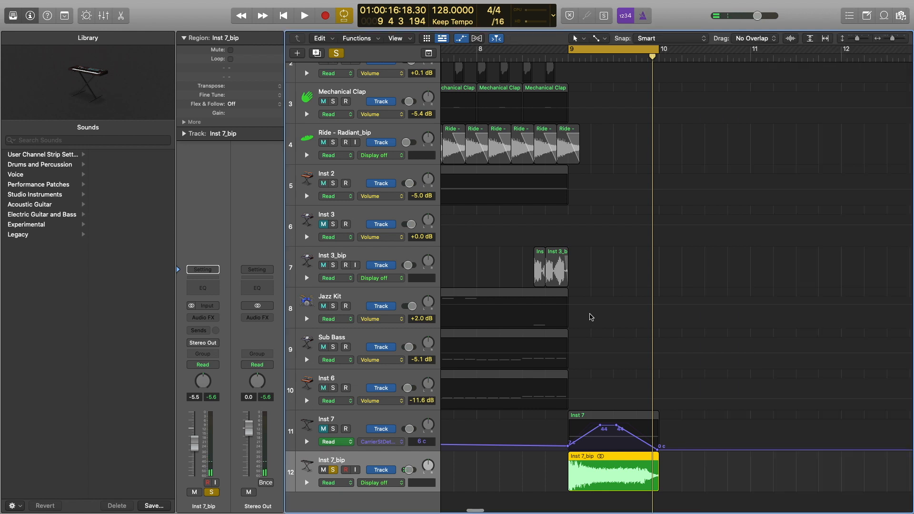
{"action": "key", "text": "c"}
{"action": "scroll", "coordinate": [592, 334], "scroll_direction": "up", "scroll_amount": 4}
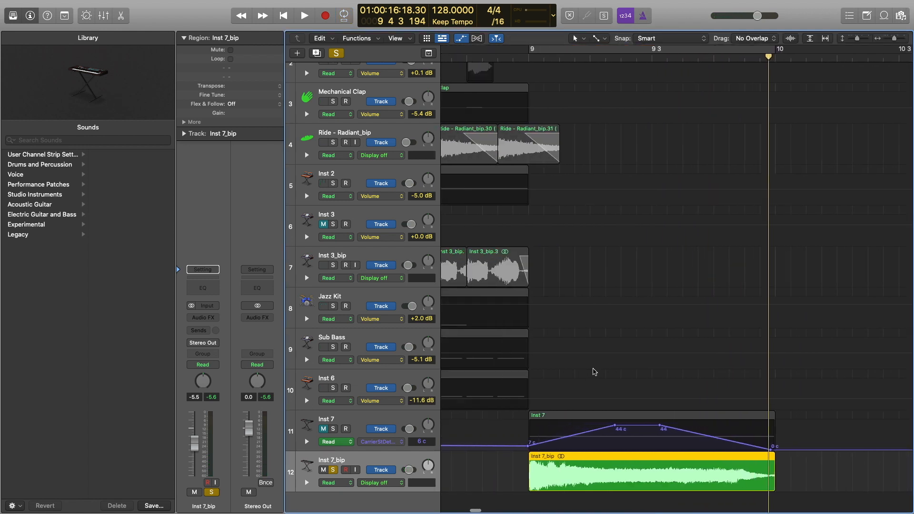
{"action": "left_click", "coordinate": [605, 51]}
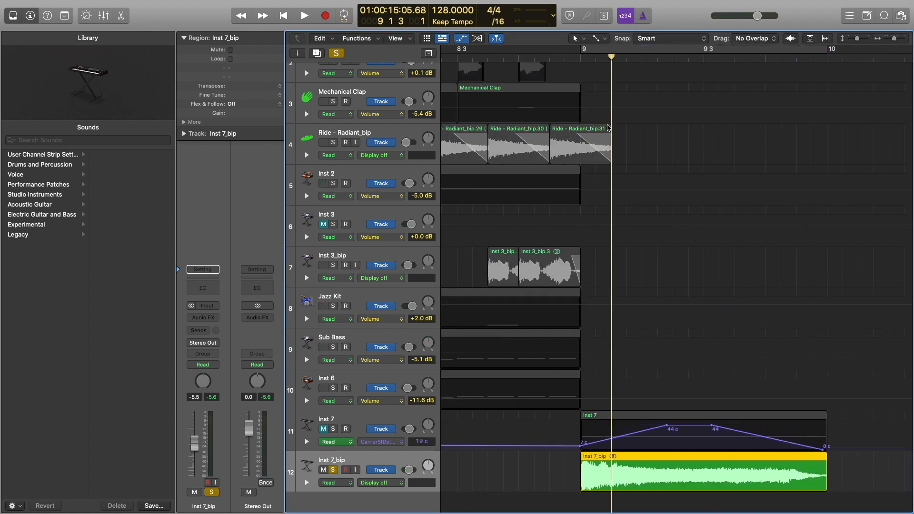
{"action": "key", "text": "super+t"}
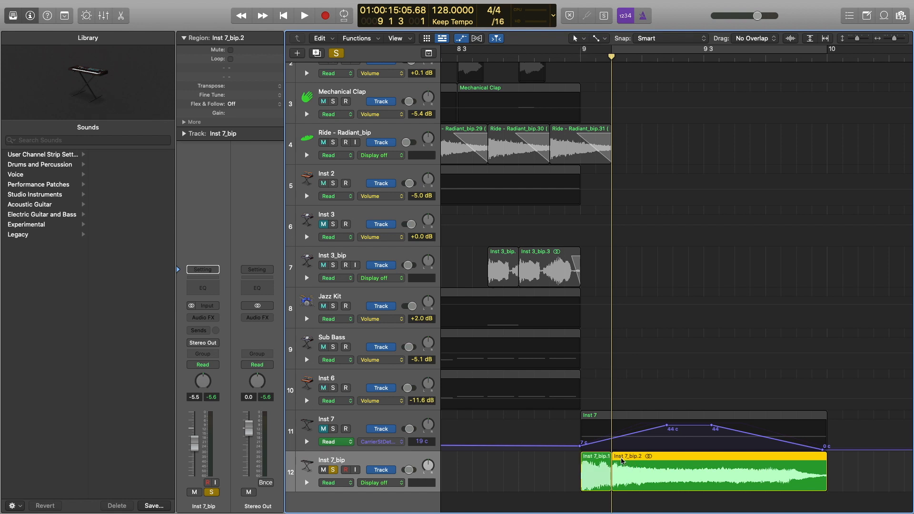
- Copy the short first slice of Inst 7_bip to bar 8 beat 3 on the same track
{"action": "scroll", "coordinate": [591, 485], "scroll_direction": "left", "scroll_amount": 3}
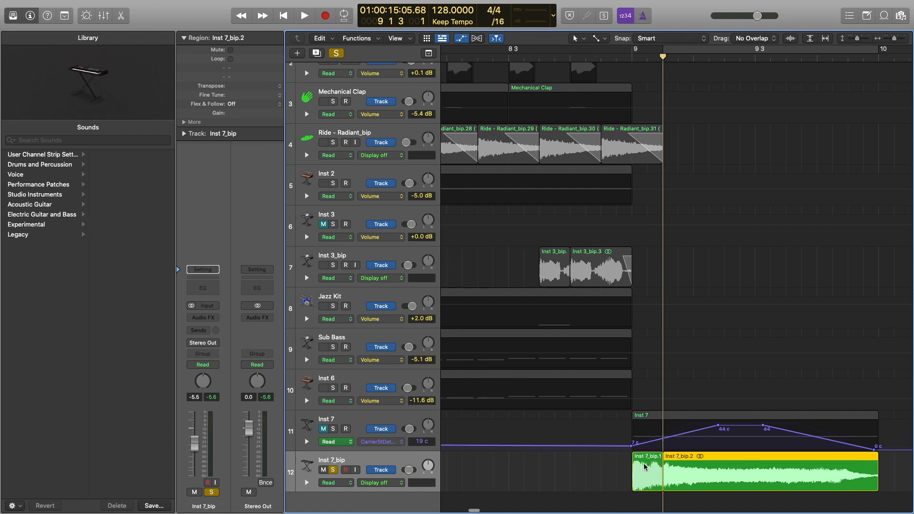
{"action": "left_click_drag", "start_coordinate": [645, 466], "coordinate": [522, 469]}
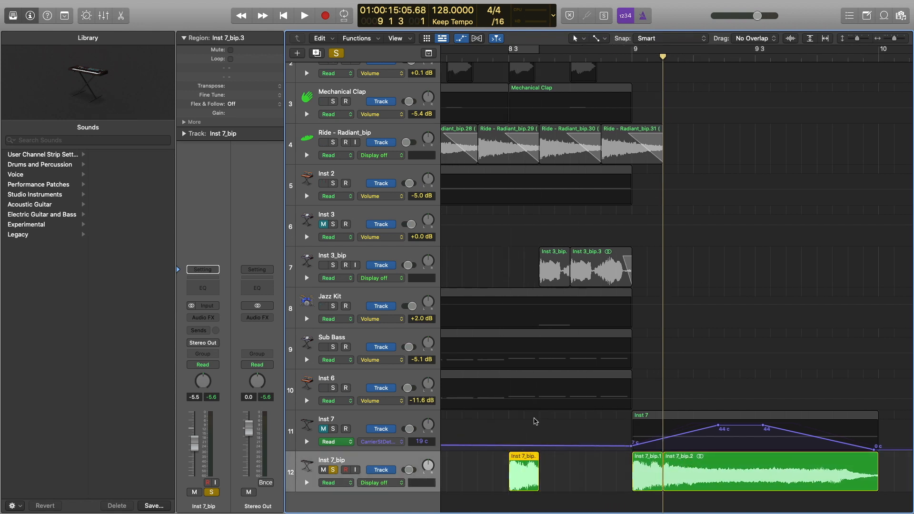
- Set the cycle range to the copied slice at bar 8 beat 3 and play the loop
{"action": "key", "text": "super+u"}
{"action": "key", "text": "space"}
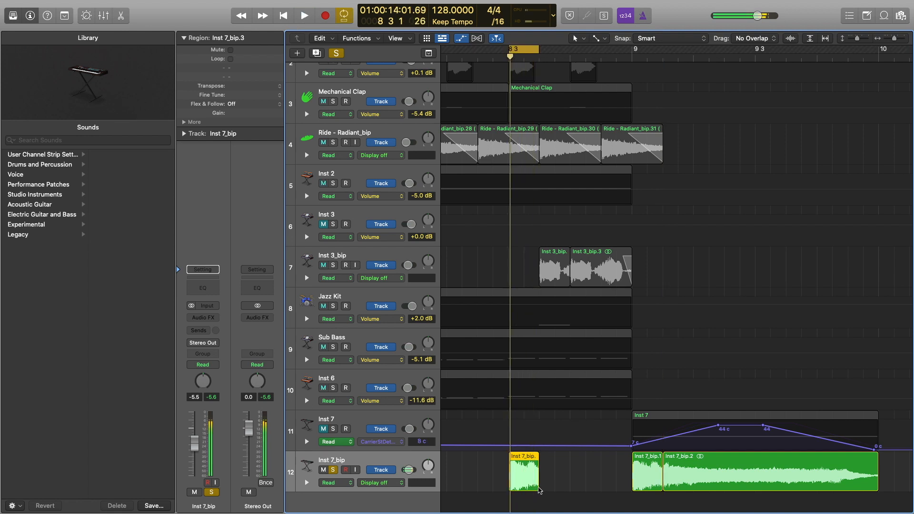
{"action": "left_click_drag", "start_coordinate": [504, 476], "coordinate": [517, 477]}
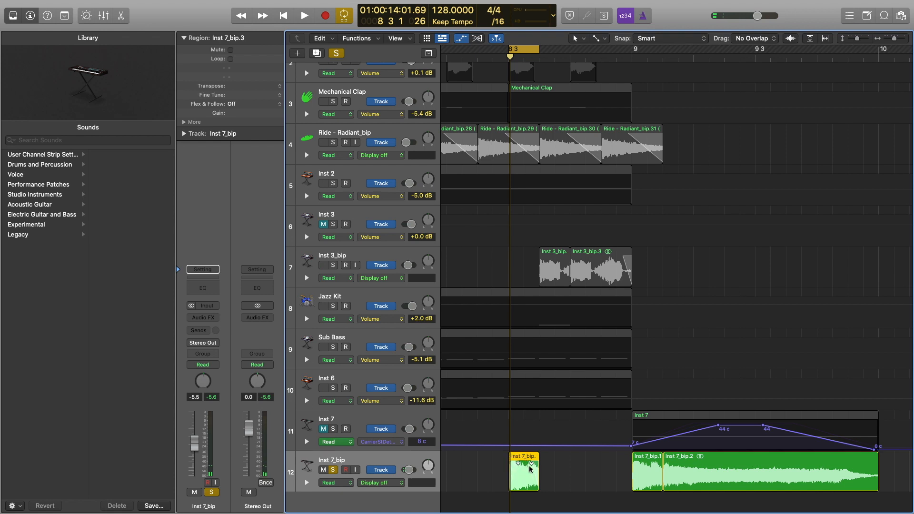
{"action": "key", "text": "space"}
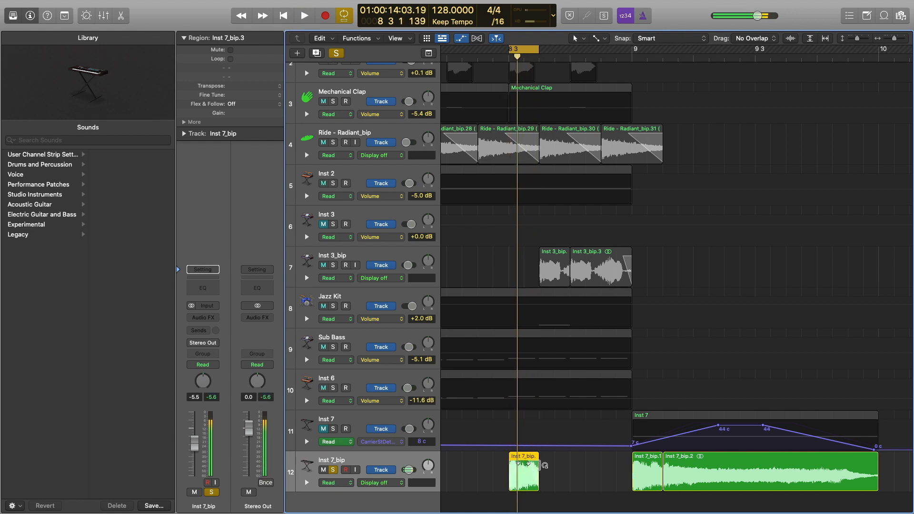
- Create a new track with duplicate settings below Inst 7_bip, hide the track automation, and clear the solos
{"action": "left_click", "coordinate": [542, 461], "text": "ctrl+alt"}
{"action": "left_click", "coordinate": [542, 463], "text": "ctrl+alt"}
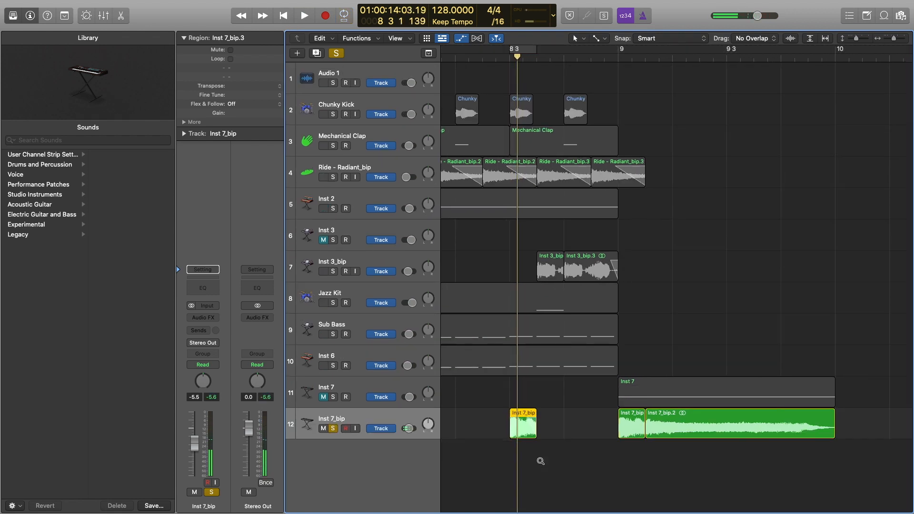
{"action": "key", "text": "super+d"}
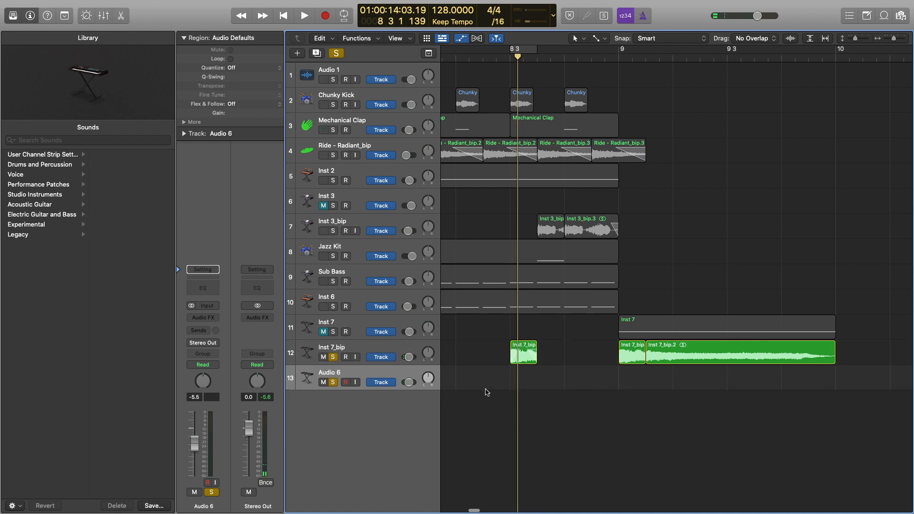
{"action": "key", "text": "a"}
{"action": "scroll", "coordinate": [511, 396], "scroll_direction": "down", "scroll_amount": 5}
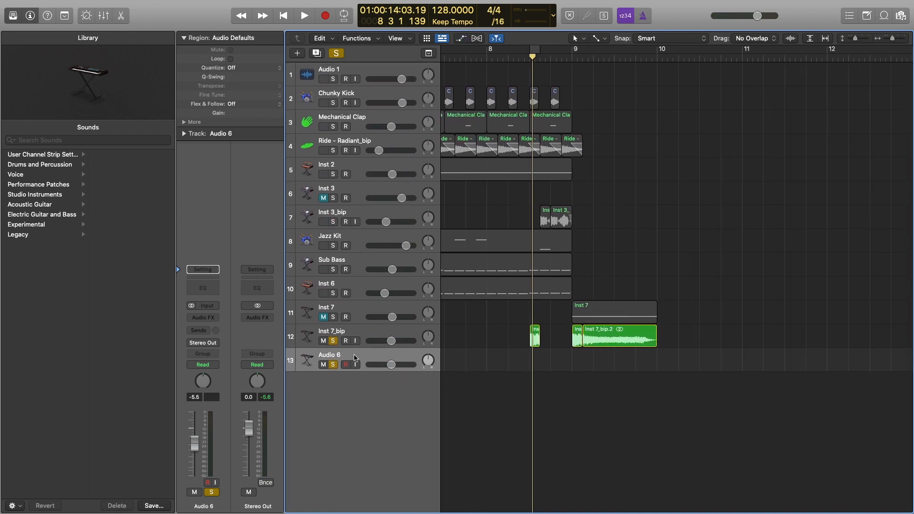
{"action": "left_click", "coordinate": [335, 53]}
{"action": "scroll", "coordinate": [618, 336], "scroll_direction": "left", "scroll_amount": 10}
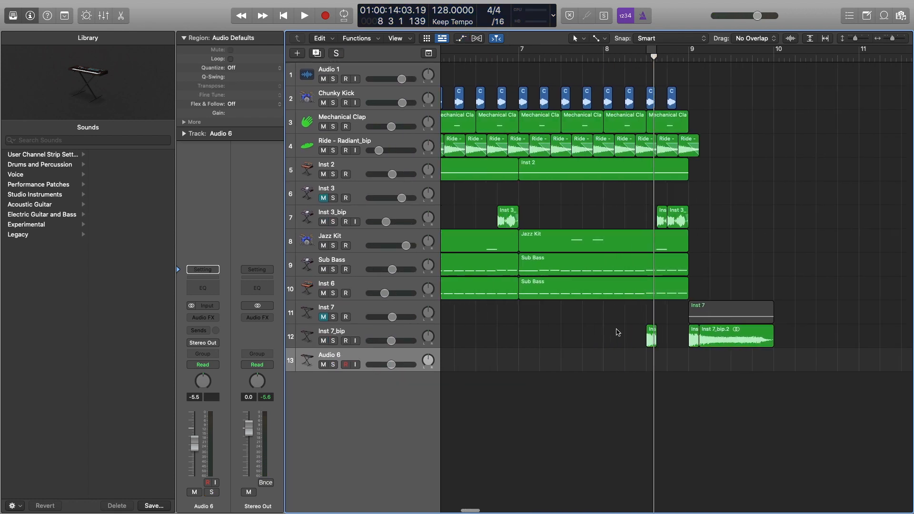
{"action": "scroll", "coordinate": [694, 350], "scroll_direction": "down", "scroll_amount": 5}
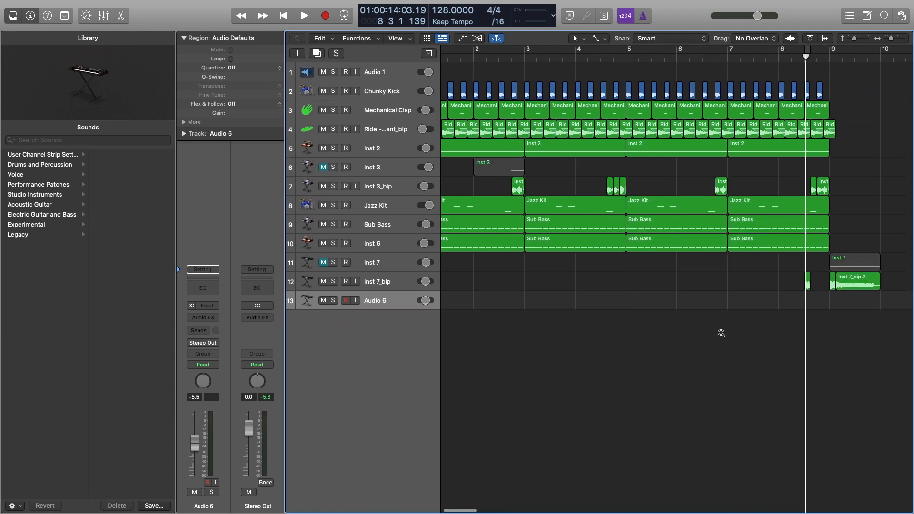
- Move the short slice from bar 8 beat 3 to bar 1 on the Audio 6 track and play from the start
{"action": "left_click_drag", "start_coordinate": [785, 279], "coordinate": [455, 293]}
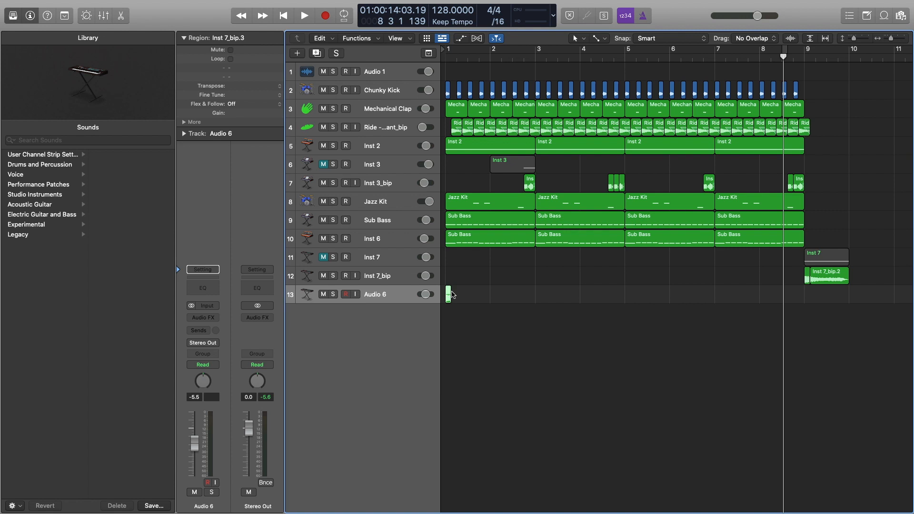
{"action": "key", "text": "Return"}
{"action": "key", "text": "space"}
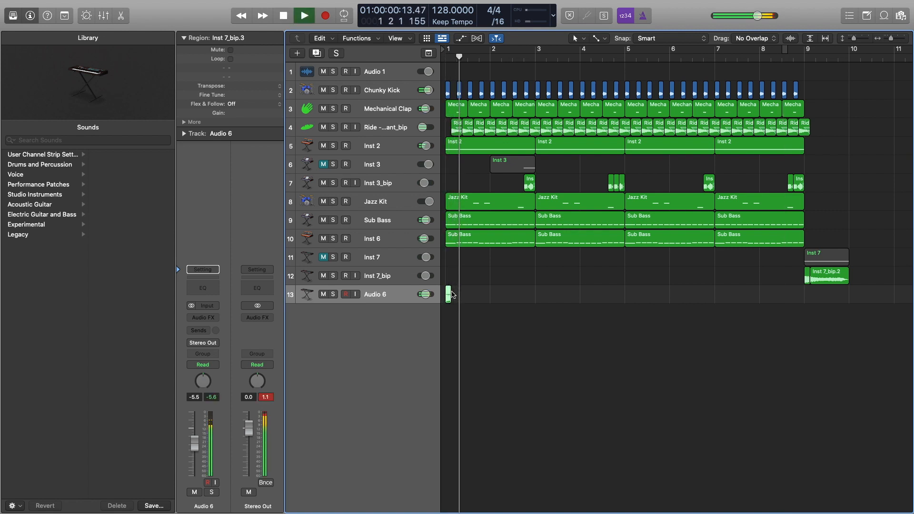
{"action": "key", "text": "space"}
{"action": "key", "text": "space"}
{"action": "key", "text": "space"}
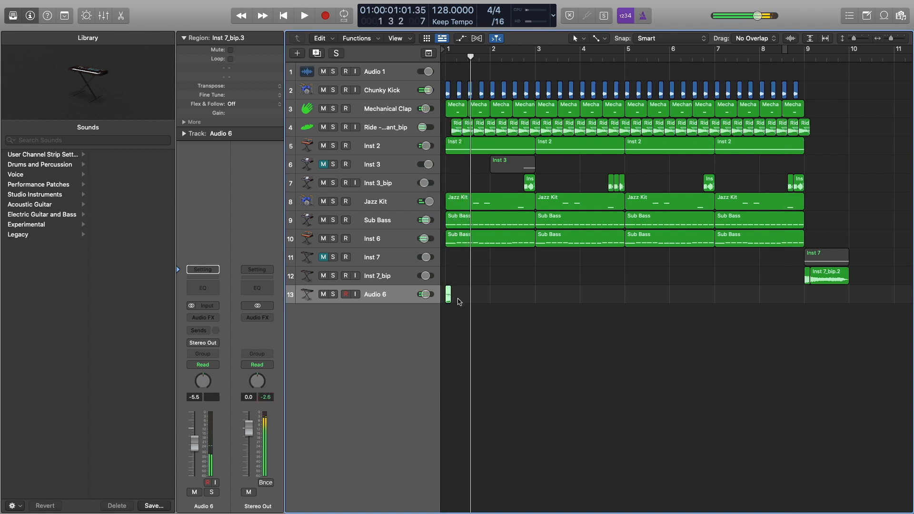
- Lengthen the Audio 6 slice at bar 1 to end at position 1 2 and play it repeatedly from the start
{"action": "scroll", "coordinate": [458, 301], "scroll_direction": "up", "scroll_amount": 10}
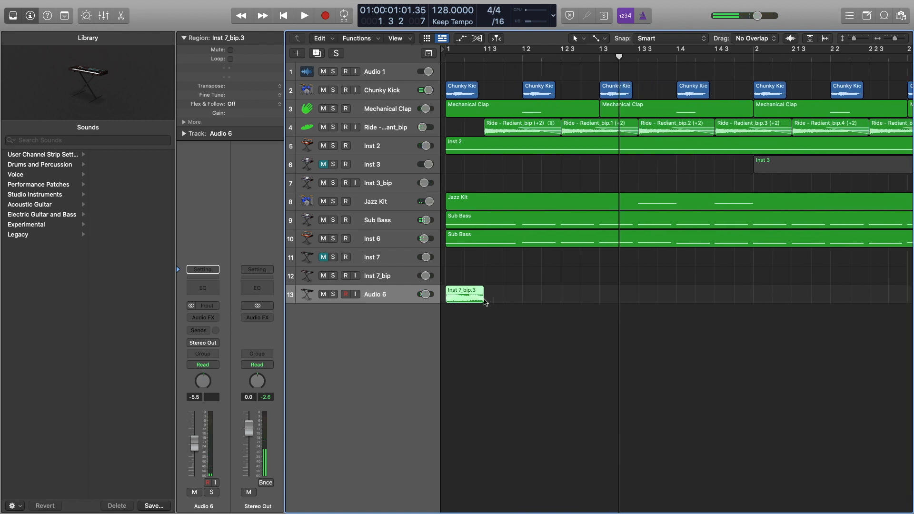
{"action": "left_click_drag", "start_coordinate": [484, 302], "coordinate": [523, 303]}
{"action": "key", "text": "Return"}
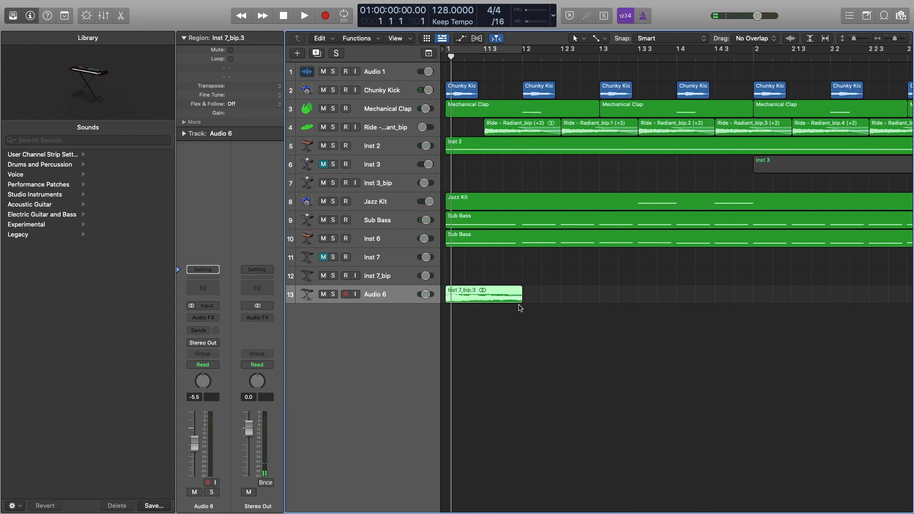
{"action": "key", "text": "space"}
{"action": "key", "text": "Return"}
{"action": "key", "text": "space"}
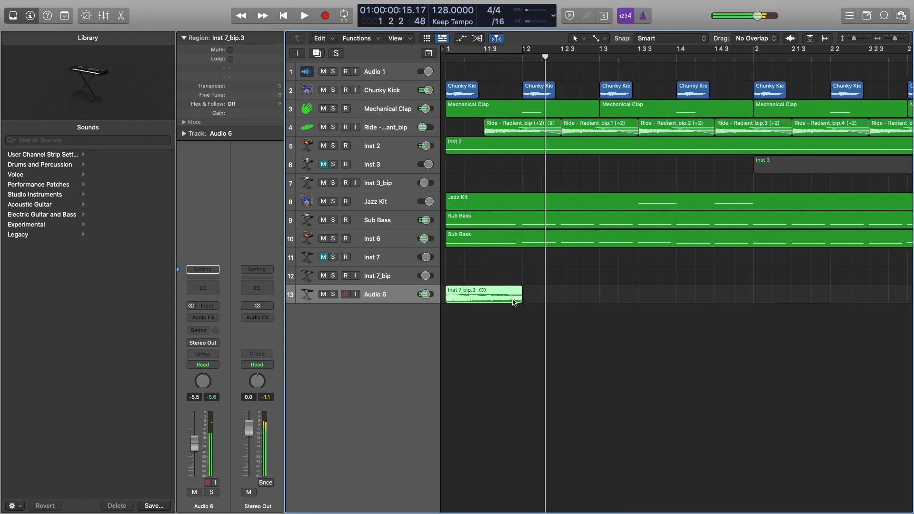
{"action": "key", "text": "Return"}
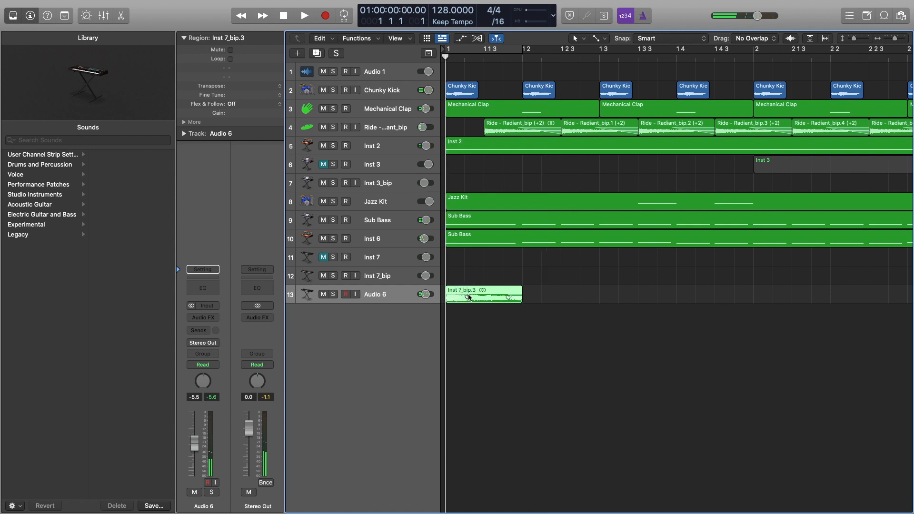
{"action": "key", "text": "space"}
{"action": "key", "text": "space"}
{"action": "key", "text": "Return"}
{"action": "key", "text": "space"}
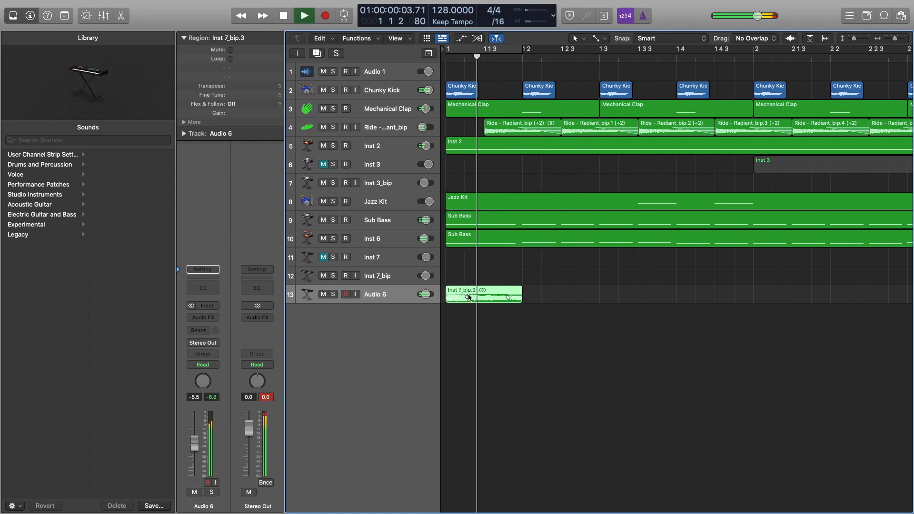
{"action": "key", "text": "space"}
- Copy the one-beat slice on the Audio 6 track to the start of bars 3, 5, and 7
{"action": "key", "text": "super+Left"}
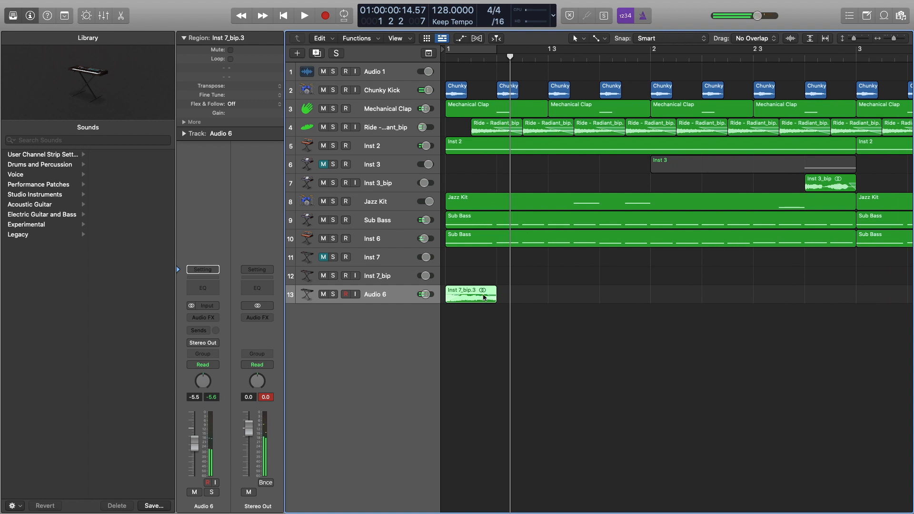
{"action": "key", "text": "super+Left"}
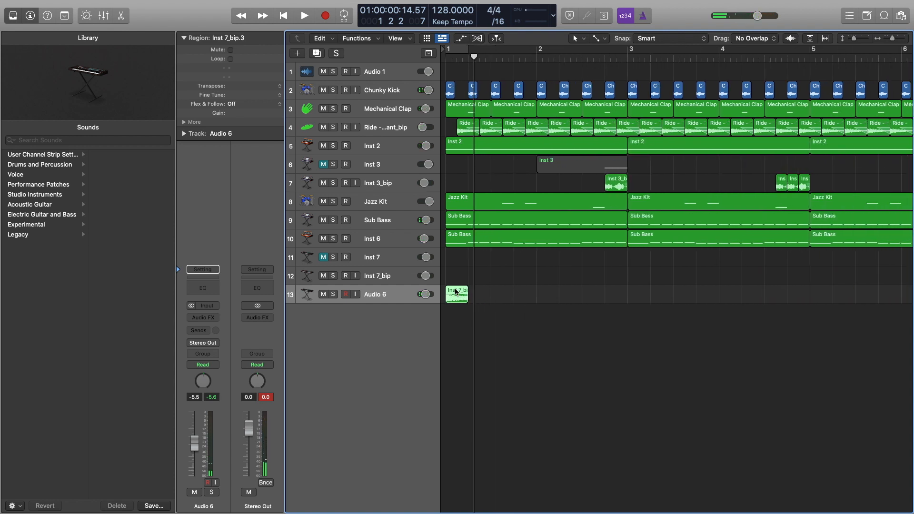
{"action": "left_click_drag", "start_coordinate": [455, 291], "coordinate": [636, 297]}
{"action": "left_click", "coordinate": [617, 292], "text": "ctrl+alt"}
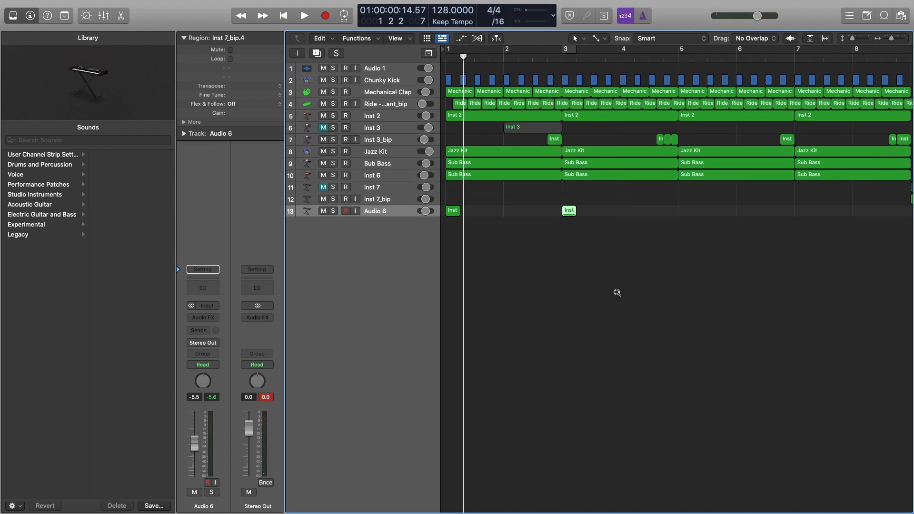
{"action": "left_click", "coordinate": [618, 292], "text": "ctrl+alt"}
{"action": "left_click_drag", "start_coordinate": [532, 208], "coordinate": [560, 203]}
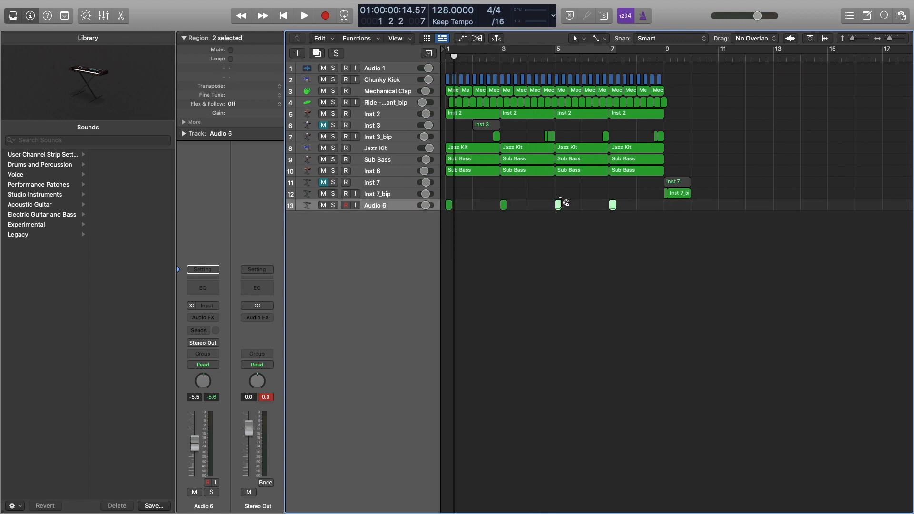
- Play the arrangement from the start and lower the Audio 6 track's volume to -6.2 dB
{"action": "key", "text": "Return"}
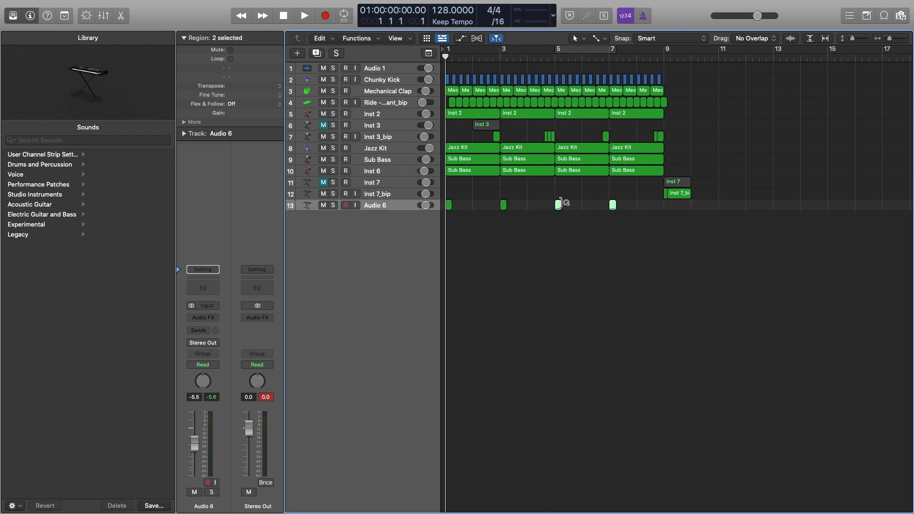
{"action": "key", "text": "space"}
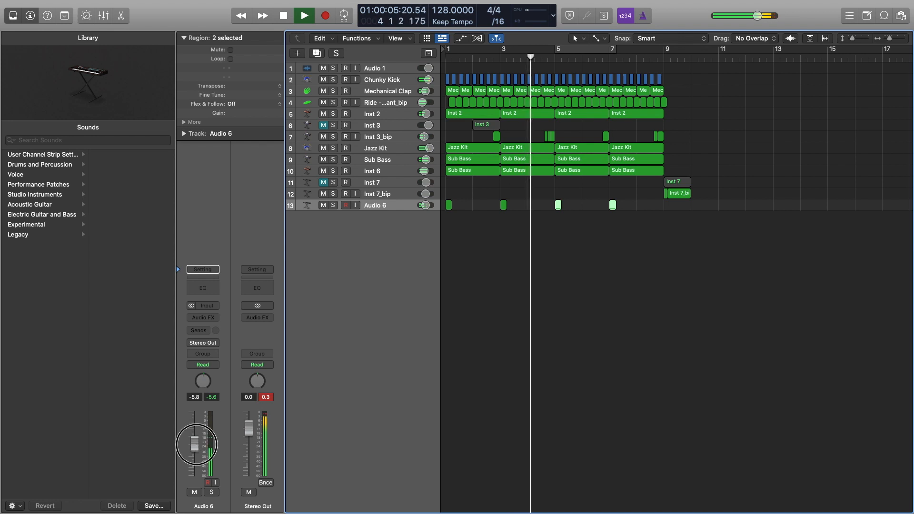
{"action": "left_click_drag", "start_coordinate": [195, 445], "coordinate": [196, 449]}
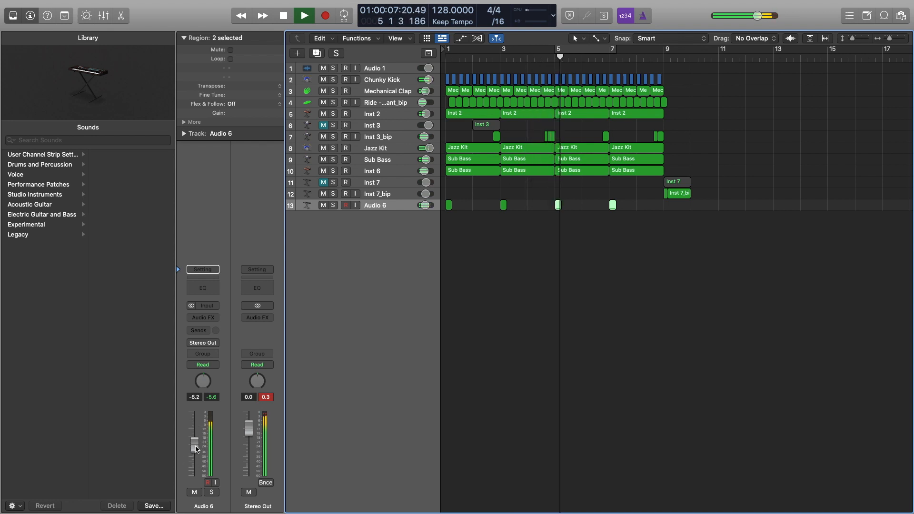
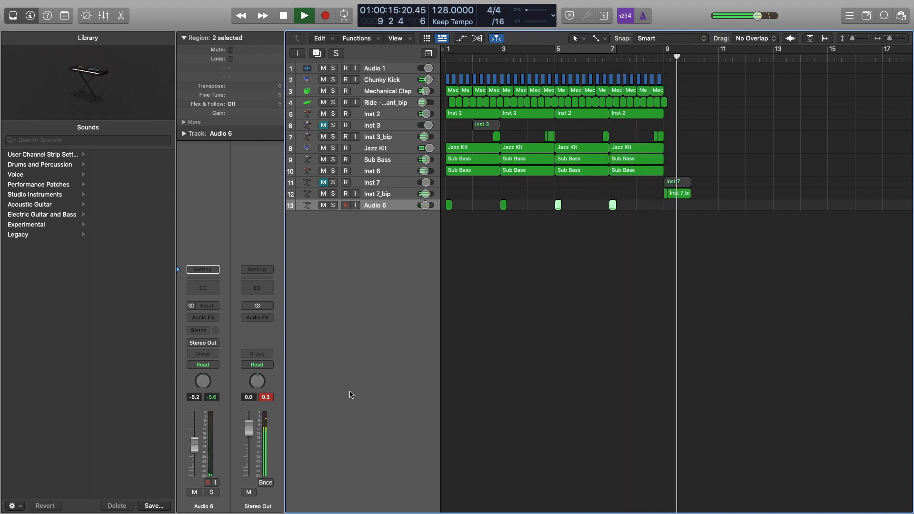
{"action": "key", "text": "space"}
- Copy the long Inst 7_bip slice to position 10 3 3 on the same track, with its start extended to one bar in length
{"action": "scroll", "coordinate": [668, 225], "scroll_direction": "up", "scroll_amount": 2}
{"action": "scroll", "coordinate": [668, 226], "scroll_direction": "up", "scroll_amount": 5}
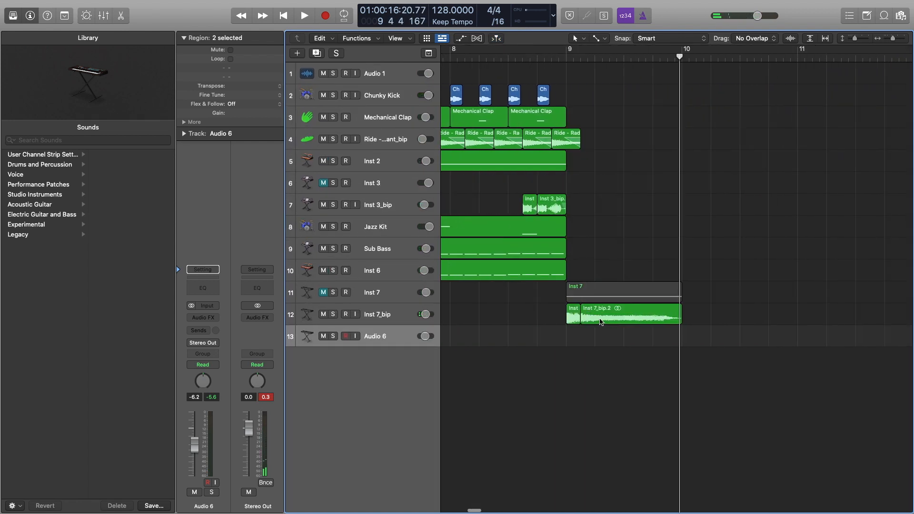
{"action": "left_click_drag", "start_coordinate": [601, 318], "coordinate": [755, 319]}
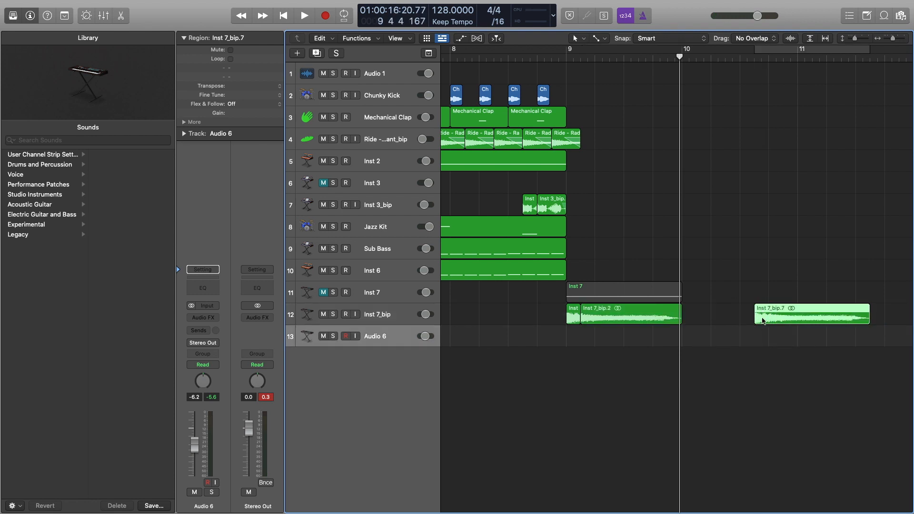
{"action": "scroll", "coordinate": [756, 326], "scroll_direction": "up", "scroll_amount": 1}
{"action": "scroll", "coordinate": [754, 328], "scroll_direction": "right", "scroll_amount": 3}
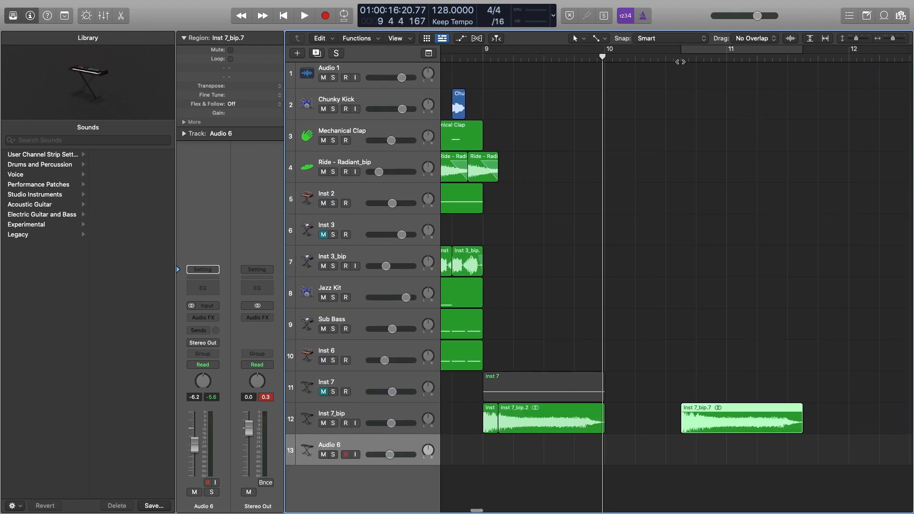
- Play the copied one-bar region from several positions and split it at 10 4 1 and 10 4 3
{"action": "left_click", "coordinate": [680, 61]}
{"action": "key", "text": "space"}
{"action": "key", "text": "space"}
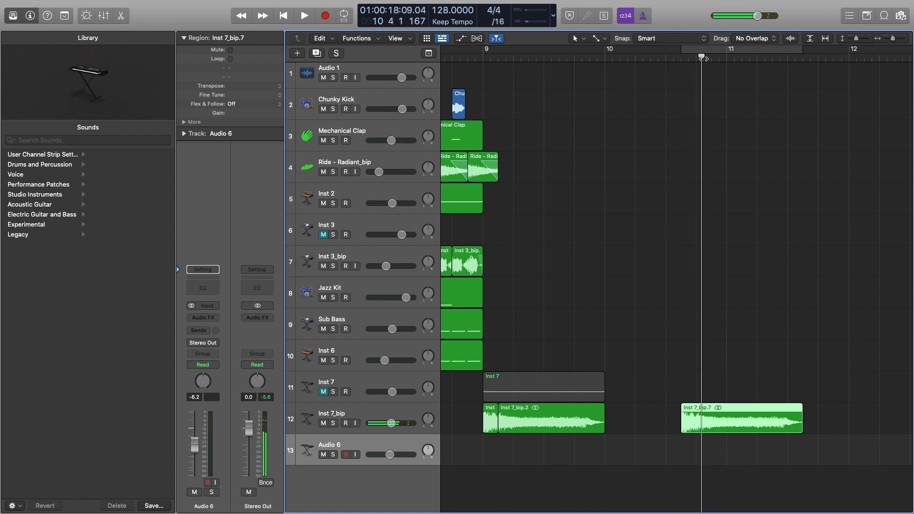
{"action": "left_click", "coordinate": [696, 56]}
{"action": "key", "text": "space"}
{"action": "key", "text": "space"}
{"action": "left_click", "coordinate": [696, 55]}
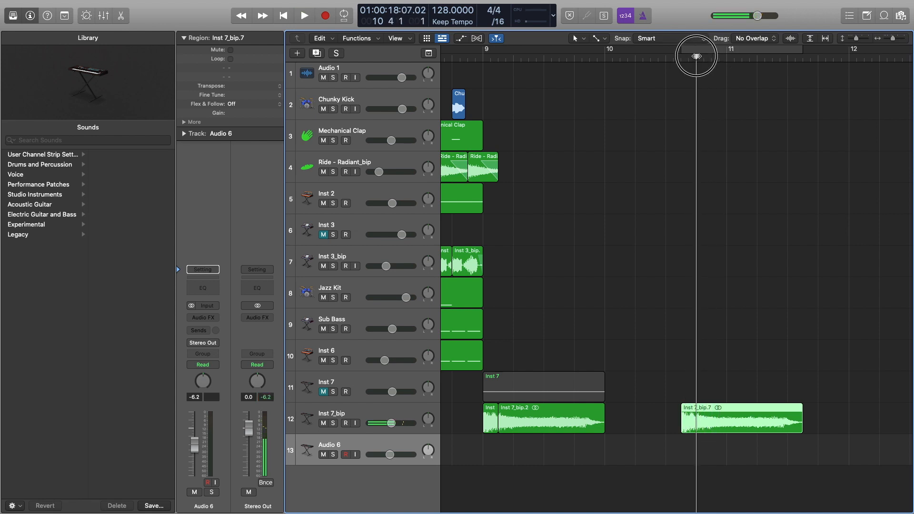
{"action": "left_click_drag", "start_coordinate": [690, 418], "coordinate": [693, 425]}
{"action": "key", "text": "super+t"}
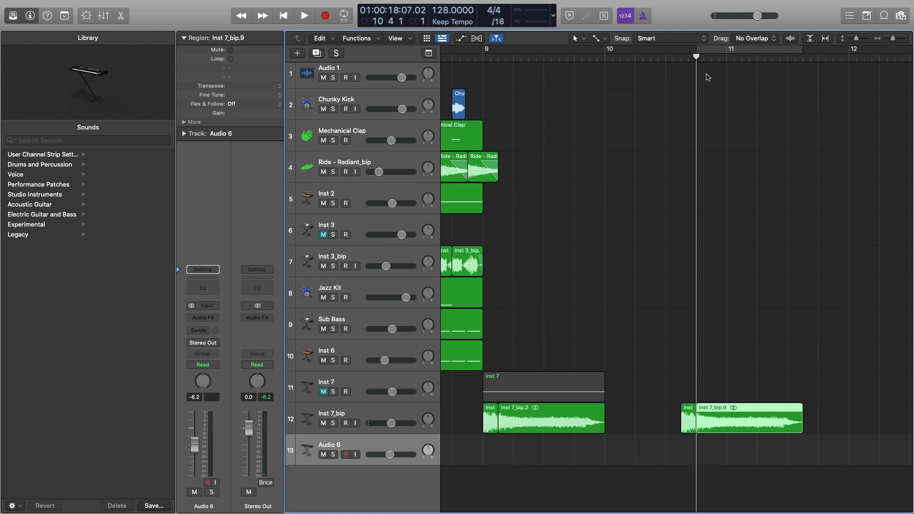
{"action": "left_click_drag", "start_coordinate": [694, 56], "coordinate": [711, 56]}
{"action": "key", "text": "super+t"}
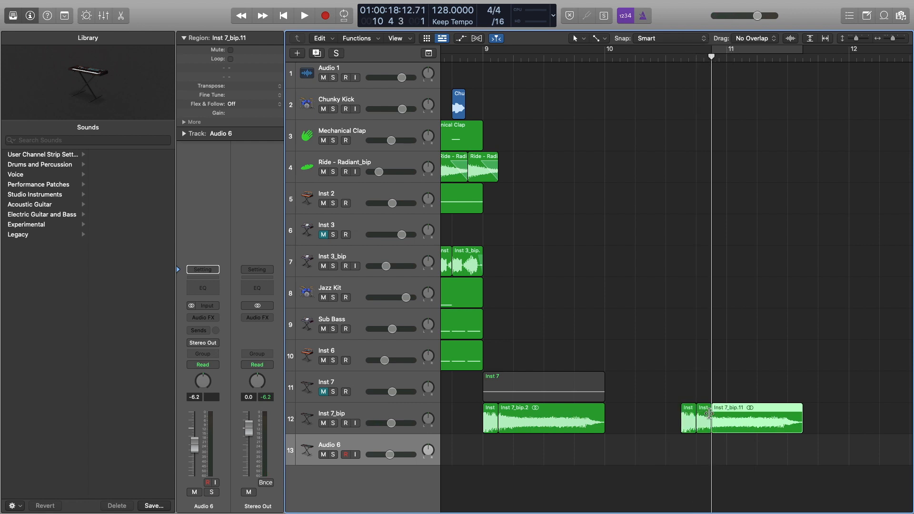
- Move the middle slice to bar 10 beat 2 on the Audio 6 track and play it with cycle mode on
{"action": "left_click_drag", "start_coordinate": [705, 419], "coordinate": [645, 455]}
{"action": "key", "text": "c"}
{"action": "key", "text": "space"}
{"action": "key", "text": "space"}
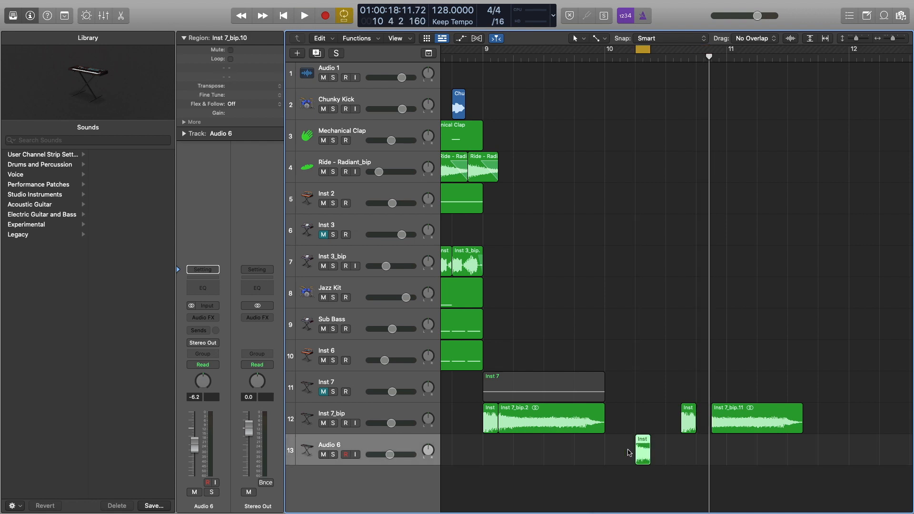
{"action": "key", "text": "space"}
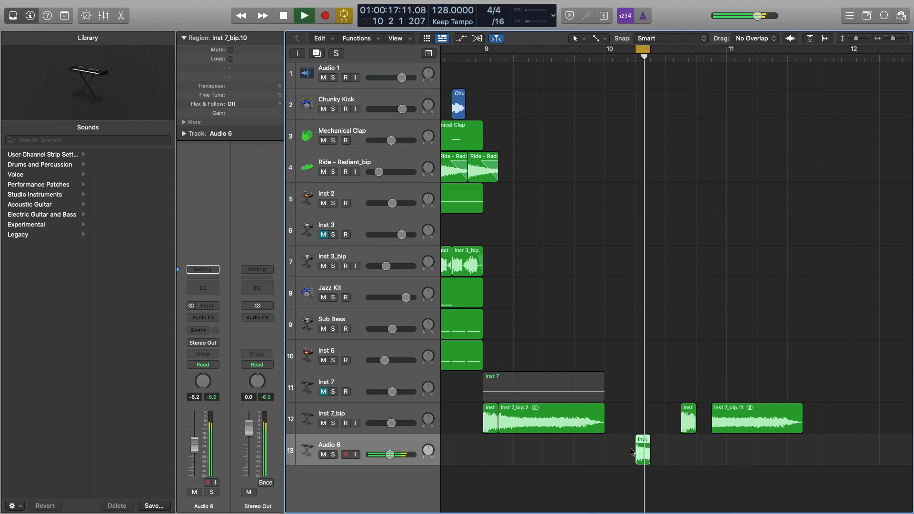
{"action": "key", "text": "space"}
- Add short fades to the start and end of the slice at bar 10 beat 2 on the Audio 6 track and play it
{"action": "left_click", "coordinate": [642, 410], "text": "ctrl+alt"}
{"action": "left_click", "coordinate": [641, 410], "text": "ctrl+alt"}
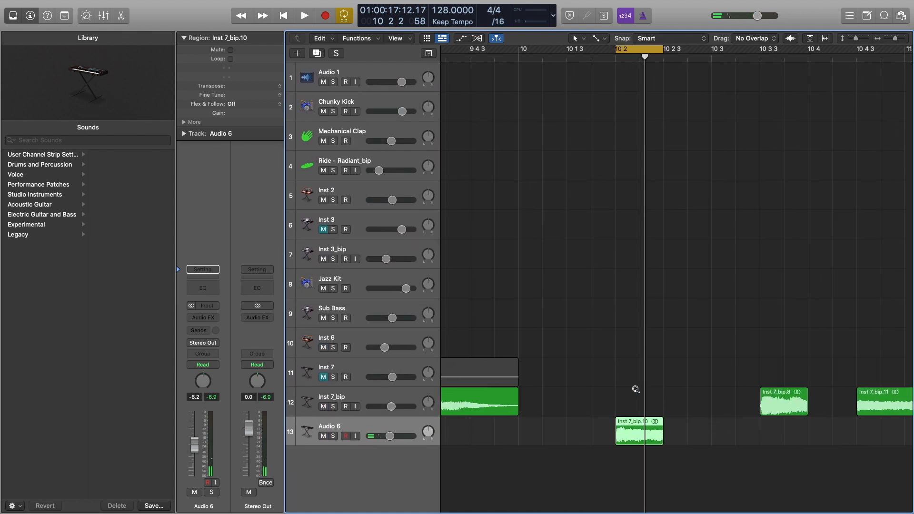
{"action": "left_click", "coordinate": [617, 458]}
{"action": "left_click", "coordinate": [621, 460]}
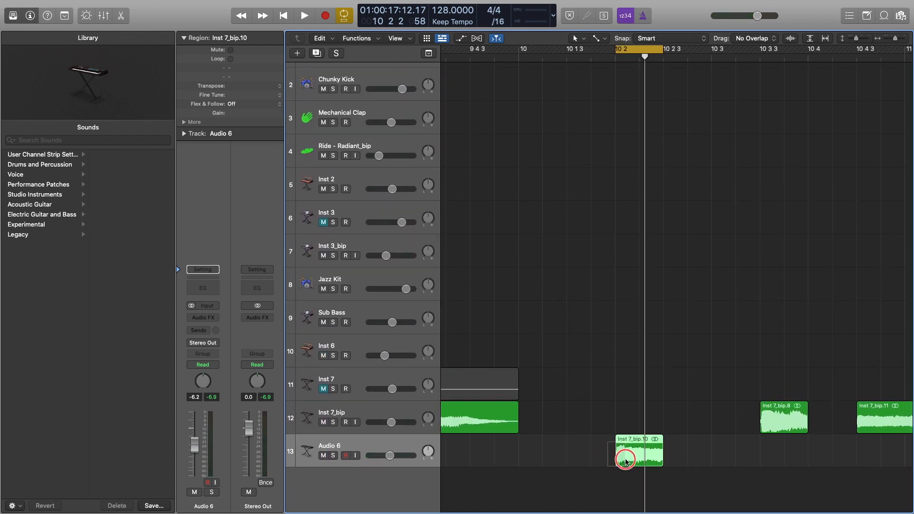
{"action": "left_click_drag", "start_coordinate": [674, 453], "coordinate": [654, 460]}
{"action": "key", "text": "super+Left"}
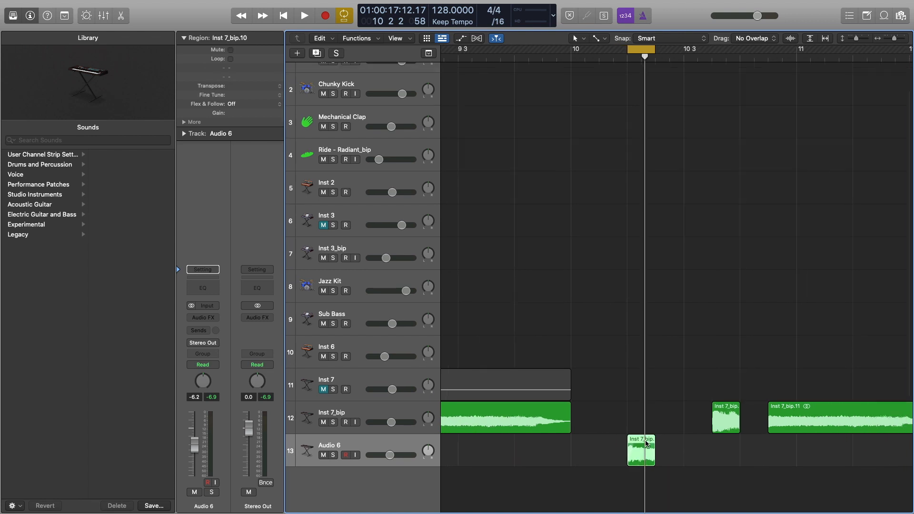
{"action": "key", "text": "super+Up"}
{"action": "key", "text": "space"}
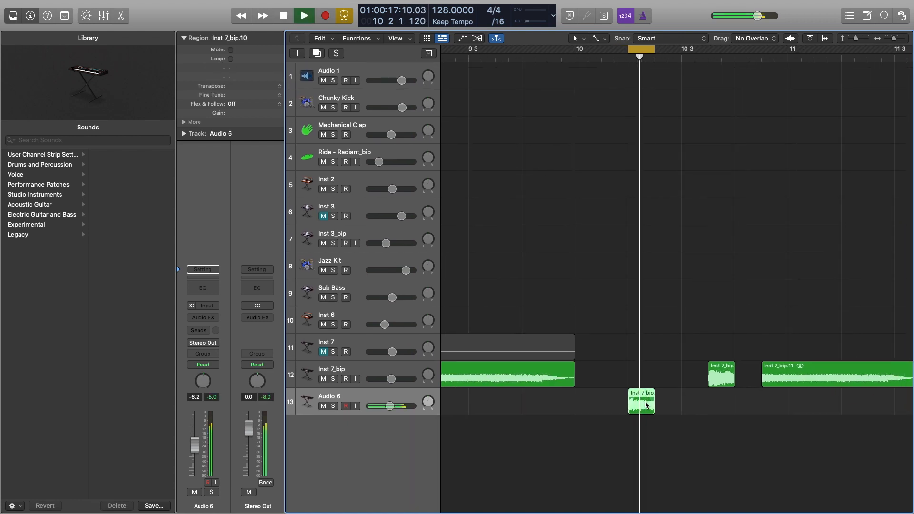
{"action": "key", "text": "space"}
- Move the faded slice to position 7 2 1 1 on a new duplicate track, Audio 7, below Audio 6
{"action": "key", "text": "super+Up"}
{"action": "key", "text": "super+Left"}
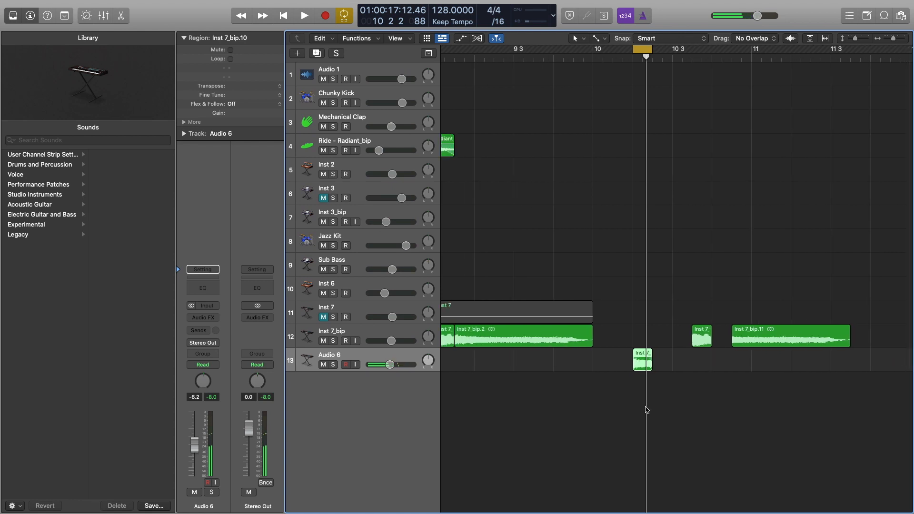
{"action": "scroll", "coordinate": [775, 374], "scroll_direction": "left", "scroll_amount": 5}
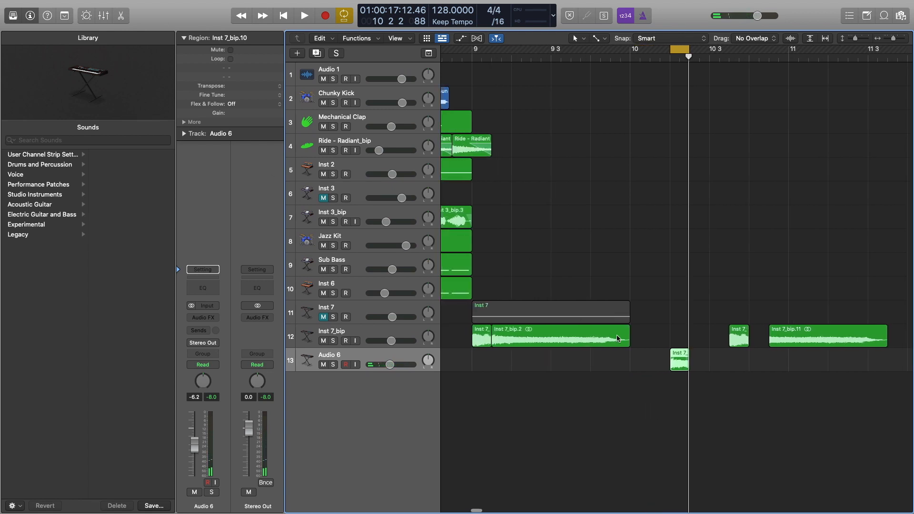
{"action": "left_click_drag", "start_coordinate": [752, 364], "coordinate": [476, 365]}
{"action": "scroll", "coordinate": [697, 370], "scroll_direction": "left", "scroll_amount": 9}
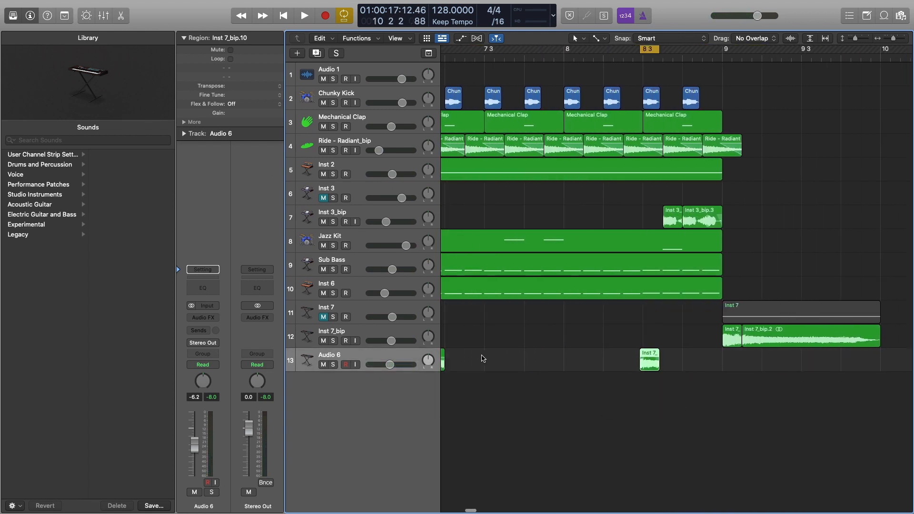
{"action": "left_click_drag", "start_coordinate": [682, 364], "coordinate": [486, 382]}
{"action": "key", "text": "super+d"}
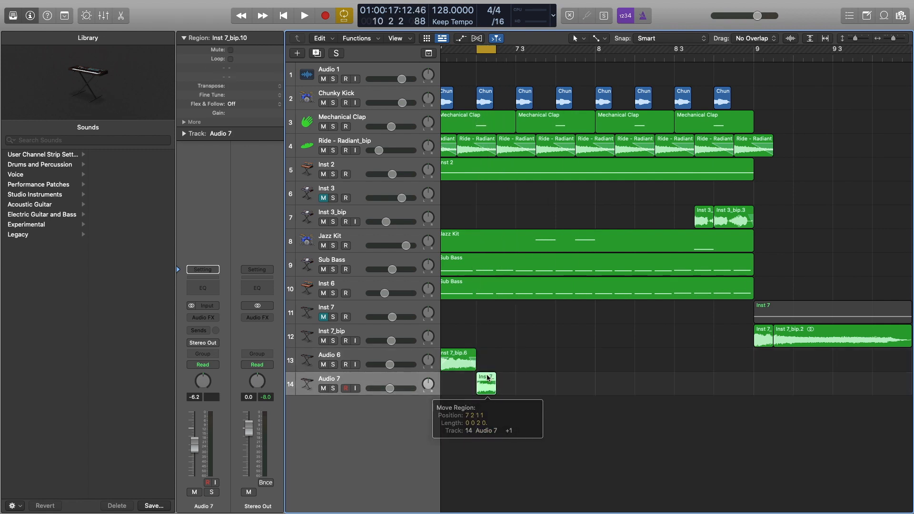
- Move the slice on the Audio 7 track to bar 1 beat 2, directly after the first Audio 6 slice
{"action": "scroll", "coordinate": [476, 304], "scroll_direction": "left", "scroll_amount": 2}
{"action": "scroll", "coordinate": [482, 296], "scroll_direction": "down", "scroll_amount": 8, "text": "alt"}
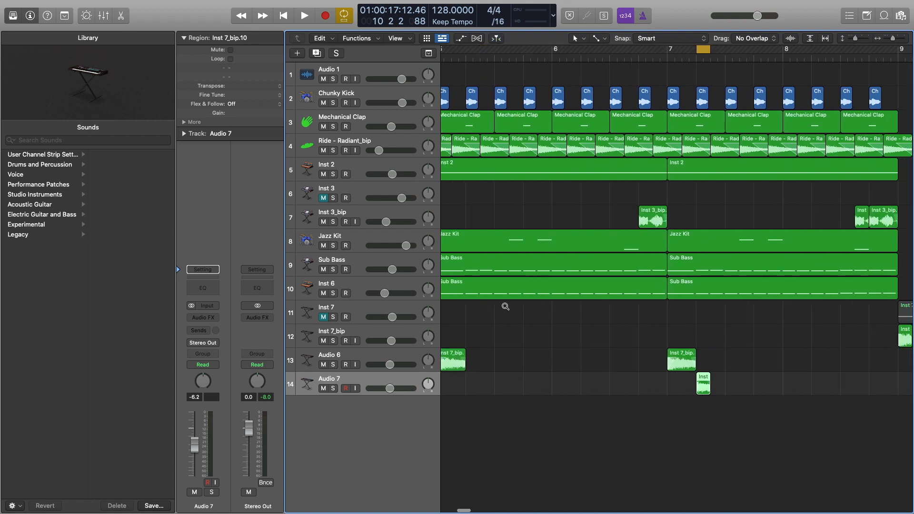
{"action": "left_click_drag", "start_coordinate": [706, 378], "coordinate": [459, 381]}
{"action": "scroll", "coordinate": [469, 381], "scroll_direction": "up", "scroll_amount": 2, "text": "alt"}
{"action": "scroll", "coordinate": [469, 380], "scroll_direction": "up", "scroll_amount": 3, "text": "alt"}
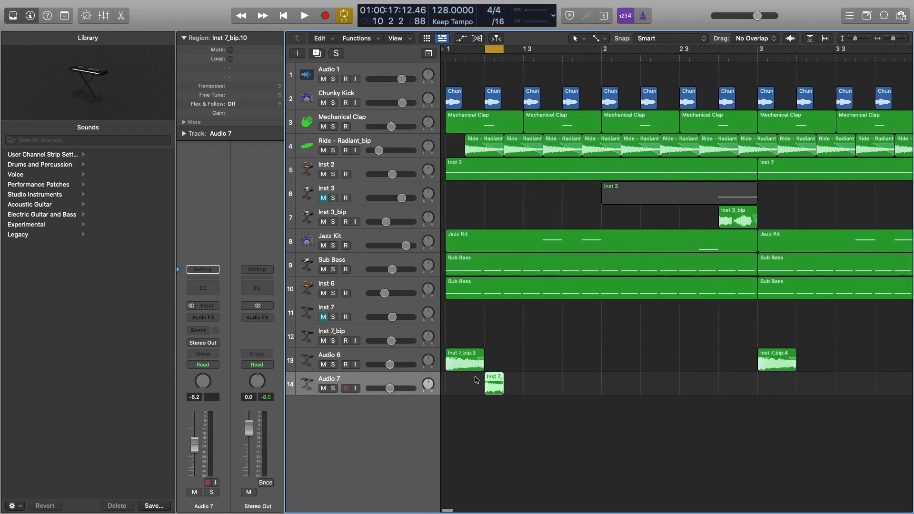
- Solo Inst 6, examine the pitches of the notes from bar 1 beat 2 in its first Sub Bass region, and unsolo it
{"action": "left_click", "coordinate": [333, 292]}
{"action": "double_click", "coordinate": [495, 284]}
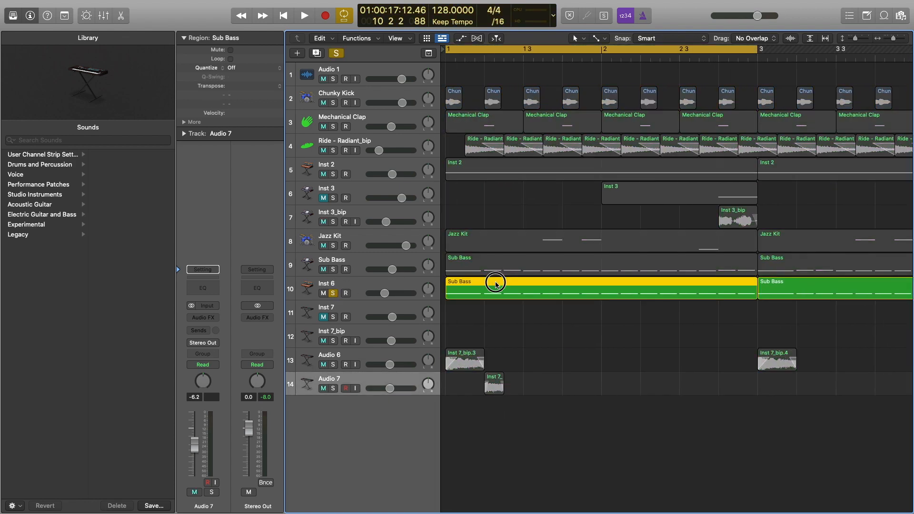
{"action": "left_click", "coordinate": [466, 394]}
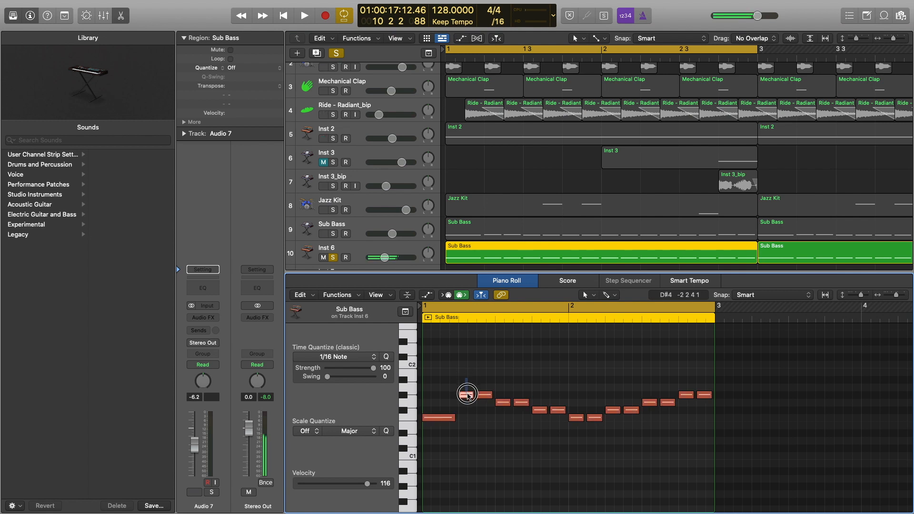
{"action": "scroll", "coordinate": [466, 394], "scroll_direction": "down", "scroll_amount": 1}
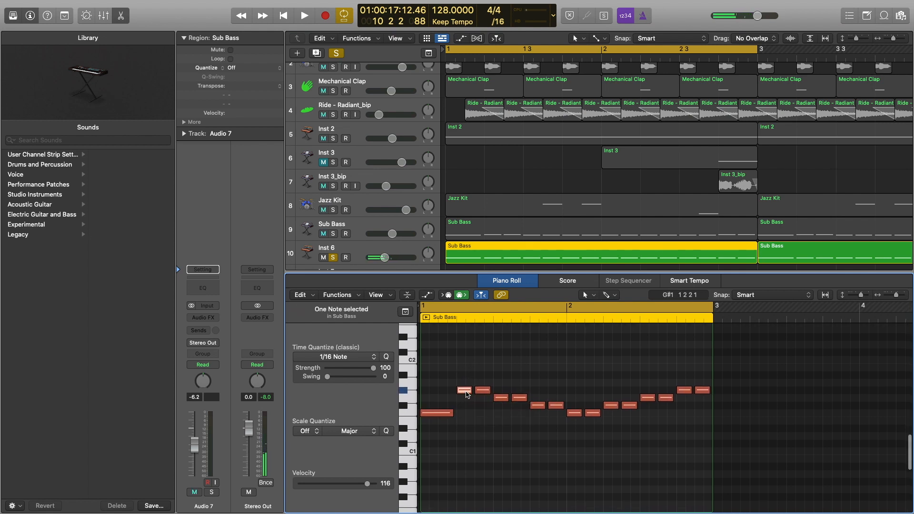
{"action": "left_click", "coordinate": [504, 398]}
{"action": "scroll", "coordinate": [481, 394], "scroll_direction": "down", "scroll_amount": 1}
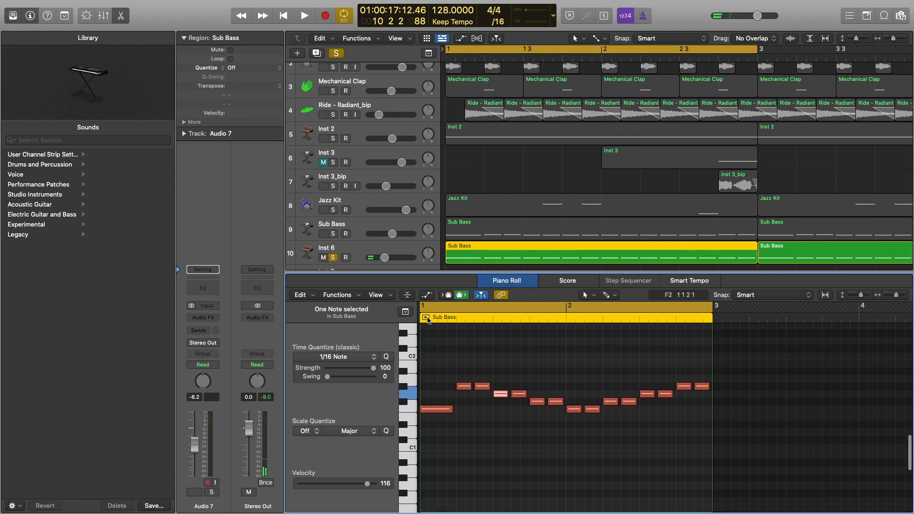
{"action": "key", "text": "p"}
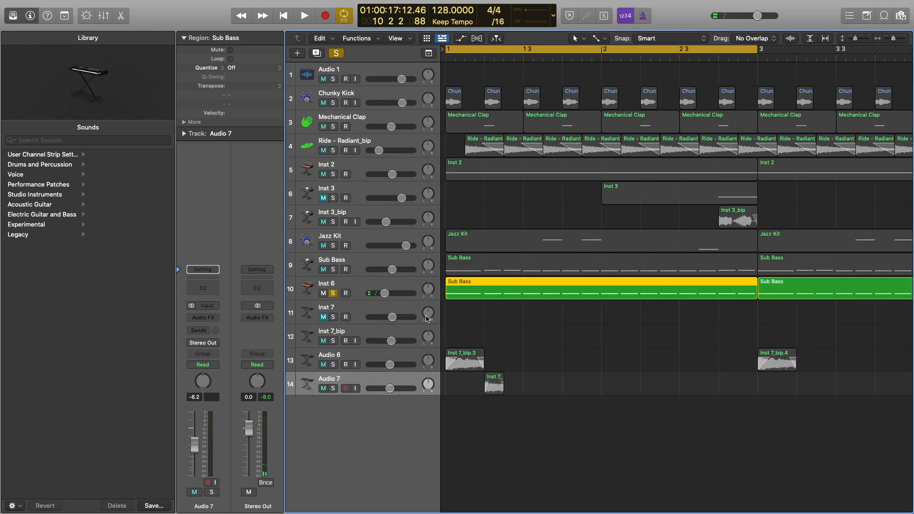
{"action": "left_click", "coordinate": [333, 293]}
- Copy the Audio 7 slice into eight consecutive eighth-note slices from bar 1 beat 2, transposed in pairs by +3, +2, +1 and 0
{"action": "left_click", "coordinate": [491, 385]}
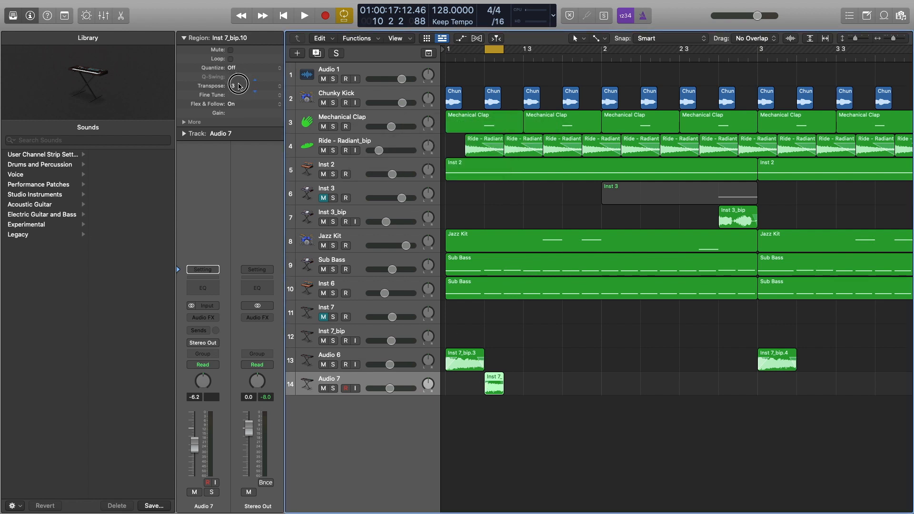
{"action": "left_click_drag", "start_coordinate": [495, 384], "coordinate": [531, 395]}
{"action": "left_click", "coordinate": [494, 393], "text": "shift"}
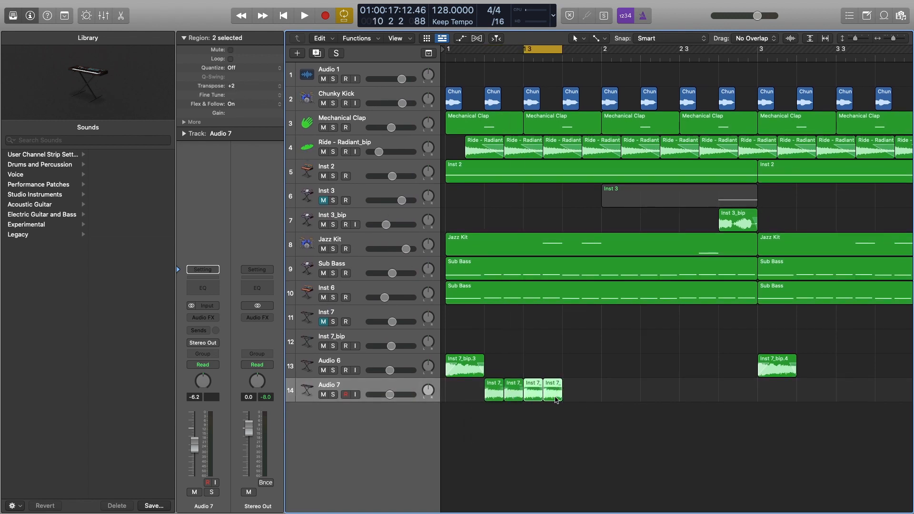
{"action": "left_click_drag", "start_coordinate": [538, 393], "coordinate": [577, 393]}
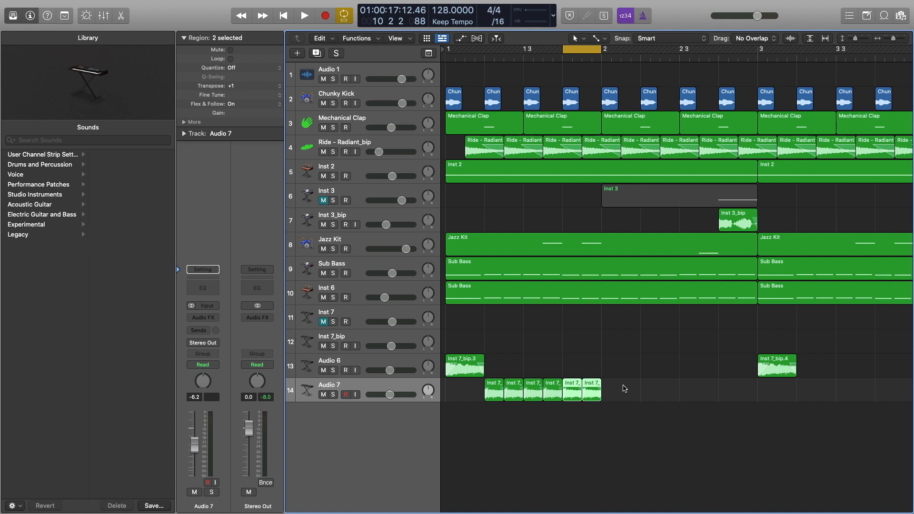
{"action": "left_click_drag", "start_coordinate": [572, 394], "coordinate": [611, 393]}
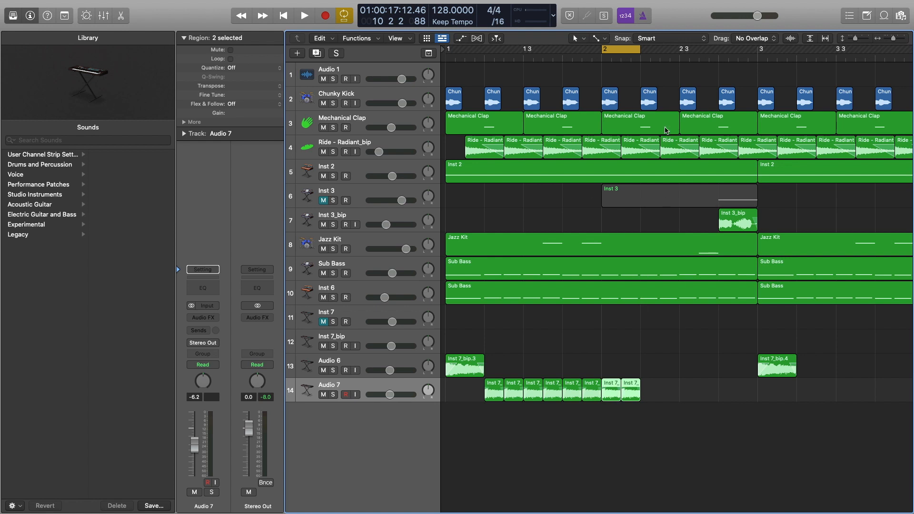
- Play from bar 2 beat 2 and examine the pitches of the Sub Bass notes there on the Inst 6 track
{"action": "left_click", "coordinate": [640, 57]}
{"action": "key", "text": "space"}
{"action": "key", "text": "space"}
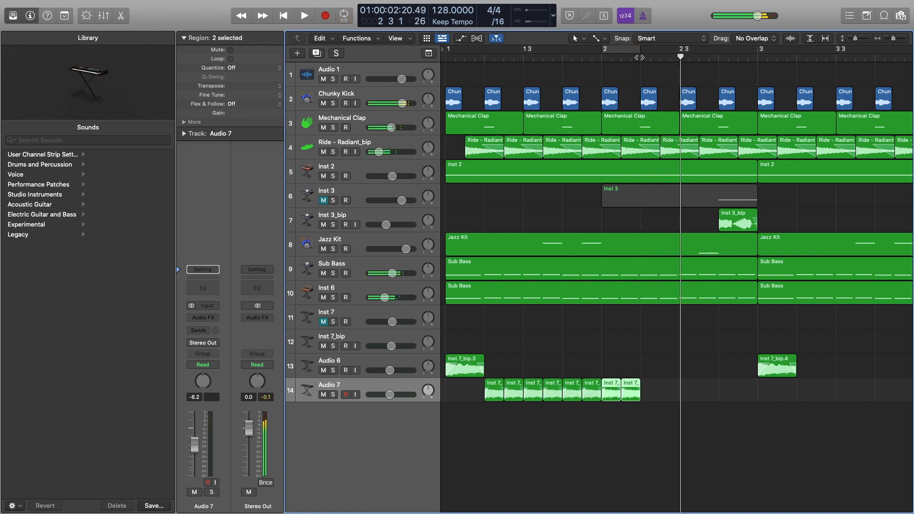
{"action": "left_click", "coordinate": [639, 272]}
{"action": "double_click", "coordinate": [637, 299]}
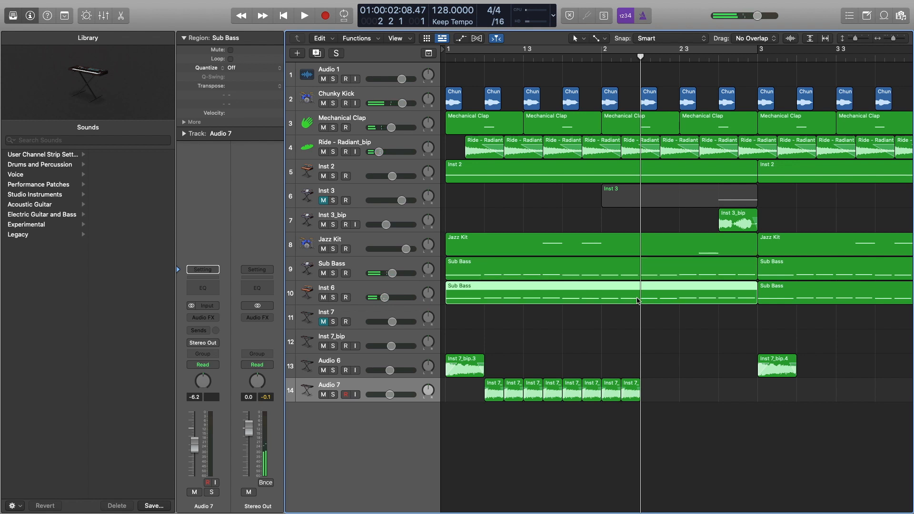
{"action": "left_click", "coordinate": [594, 416]}
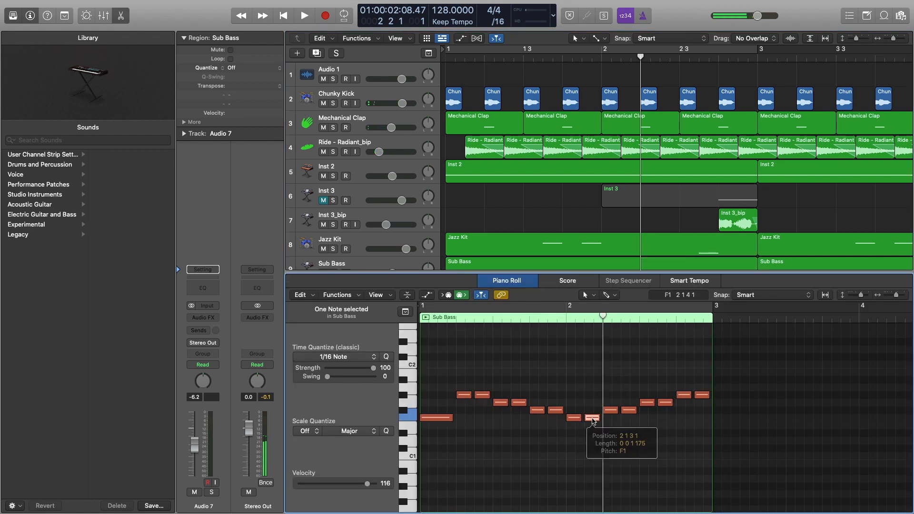
{"action": "left_click", "coordinate": [611, 410]}
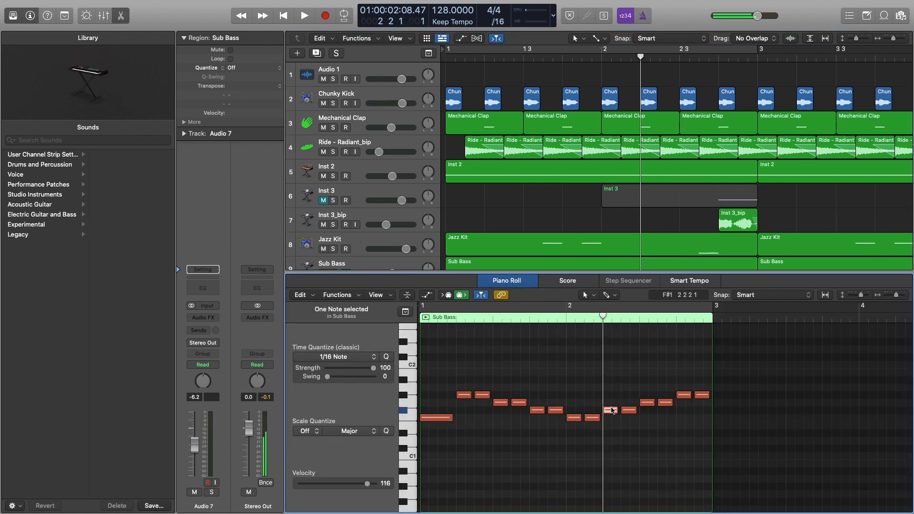
{"action": "key", "text": "e"}
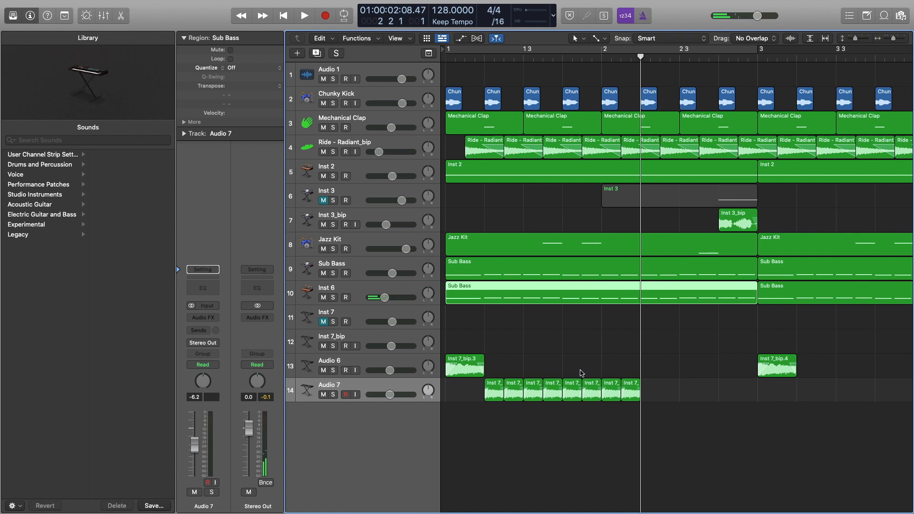
- Copy the slice pair transposed +1 to bar 2 beat 2 and the pair transposed +2 to bar 2 beat 3 on Audio 7
{"action": "left_click_drag", "start_coordinate": [572, 371], "coordinate": [648, 398]}
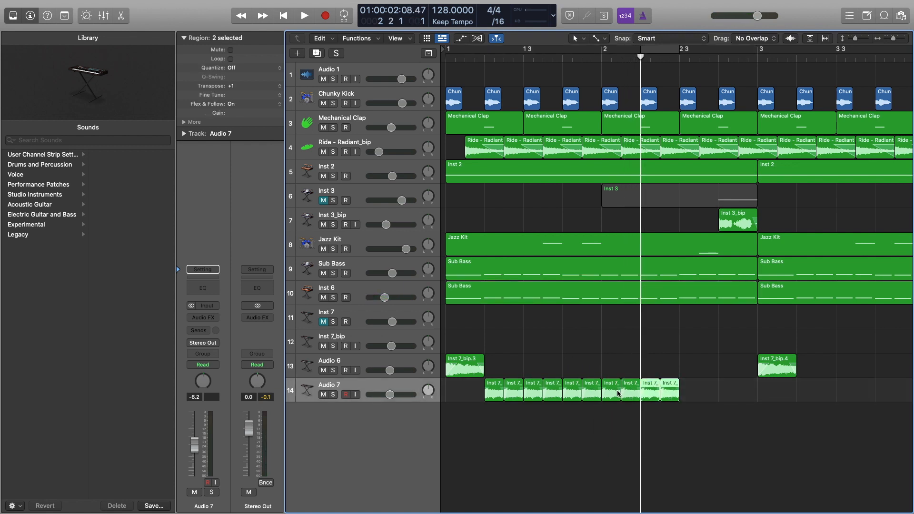
{"action": "left_click_drag", "start_coordinate": [533, 370], "coordinate": [711, 398]}
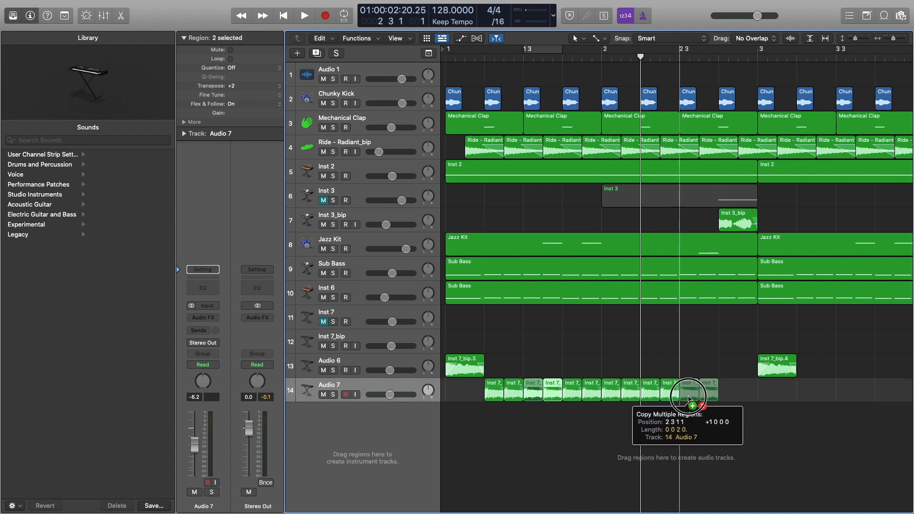
{"action": "left_click_drag", "start_coordinate": [607, 396], "coordinate": [607, 395]}
{"action": "left_click_drag", "start_coordinate": [498, 370], "coordinate": [511, 386]}
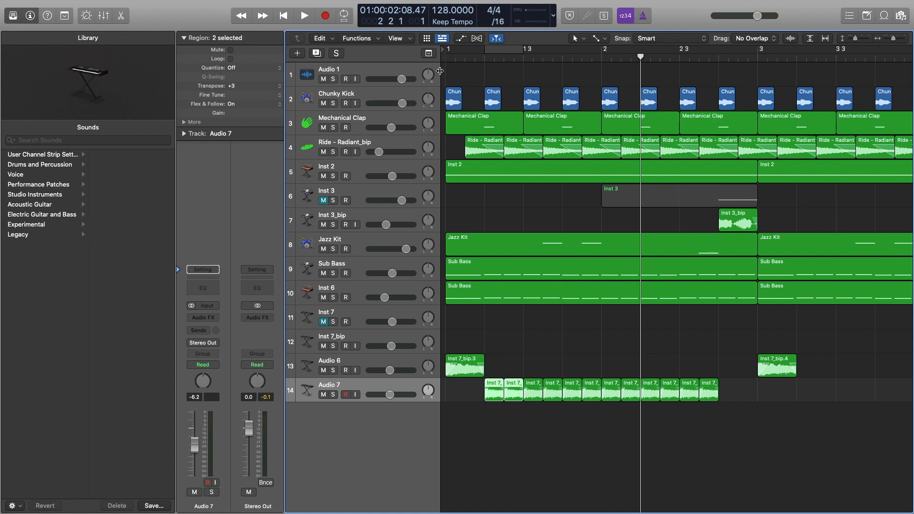
- Play the arrangement from the start through the new Audio 7 slices
{"action": "key", "text": "Return"}
{"action": "key", "text": "space"}
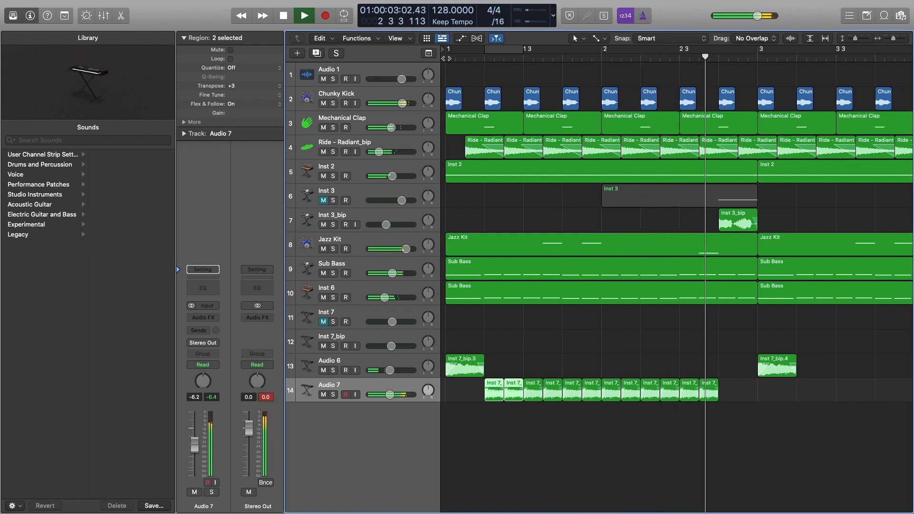
{"action": "key", "text": "space"}
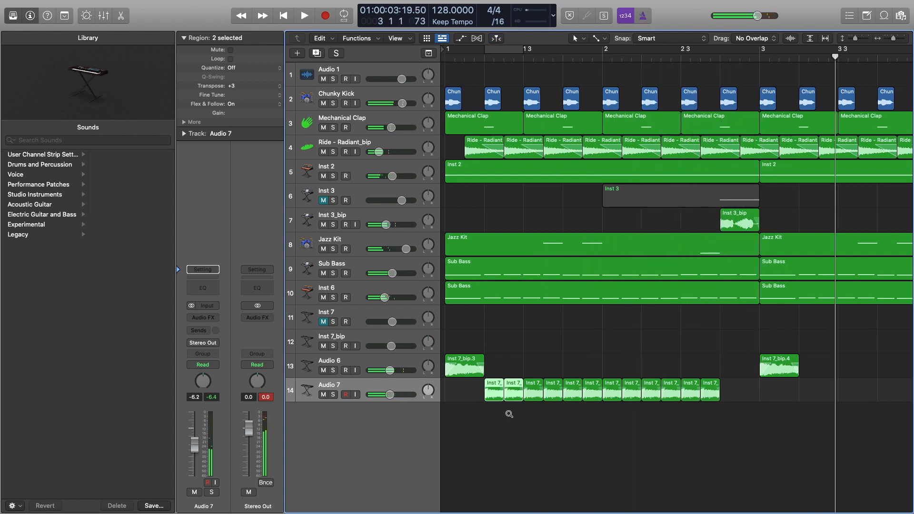
- Select all twelve slices on the Audio 7 track and set their fade in to 68 and fade out to 65
{"action": "scroll", "coordinate": [508, 415], "scroll_direction": "up", "scroll_amount": 5}
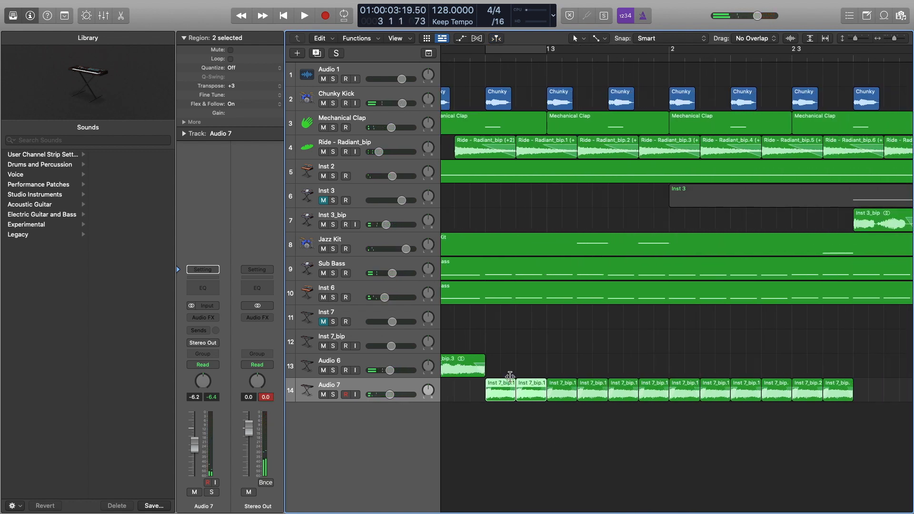
{"action": "left_click_drag", "start_coordinate": [508, 416], "coordinate": [857, 410]}
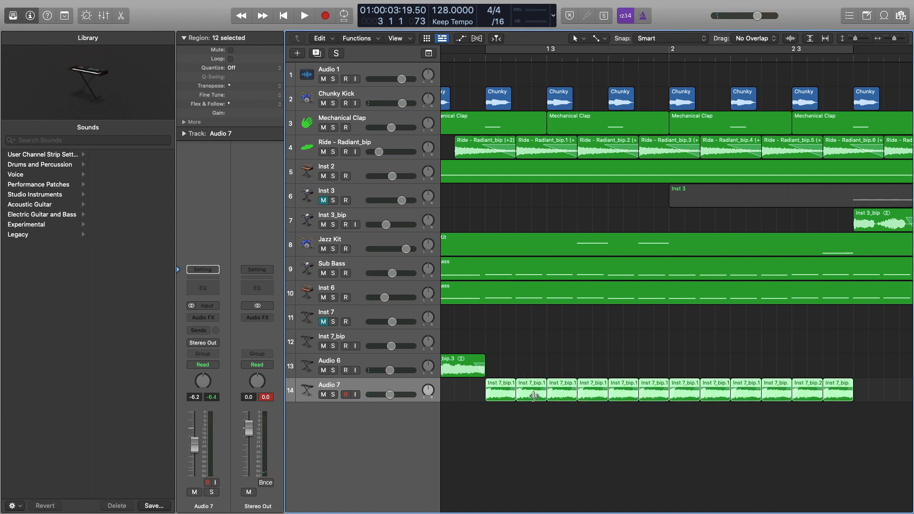
{"action": "left_click", "coordinate": [185, 122]}
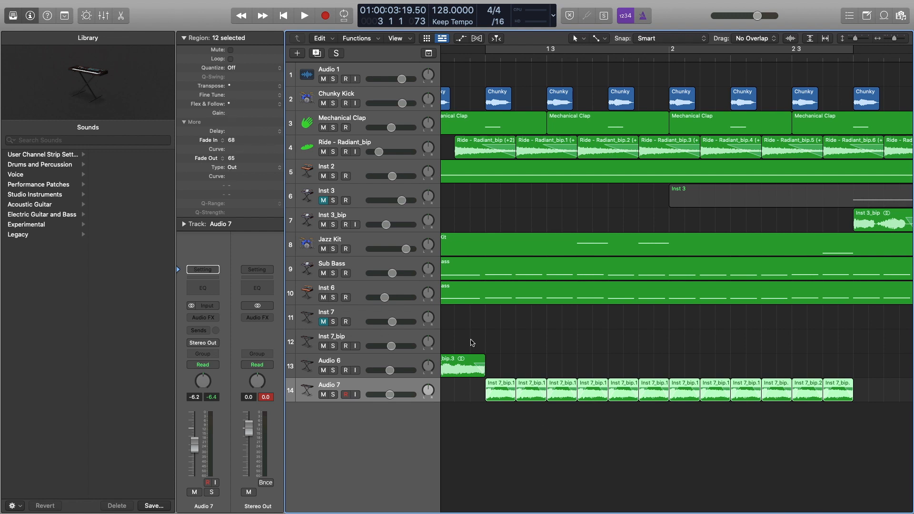
- Play the Audio 7 slices with the rest of the arrangement to check the longer fades
{"action": "left_click", "coordinate": [465, 55]}
{"action": "key", "text": "space"}
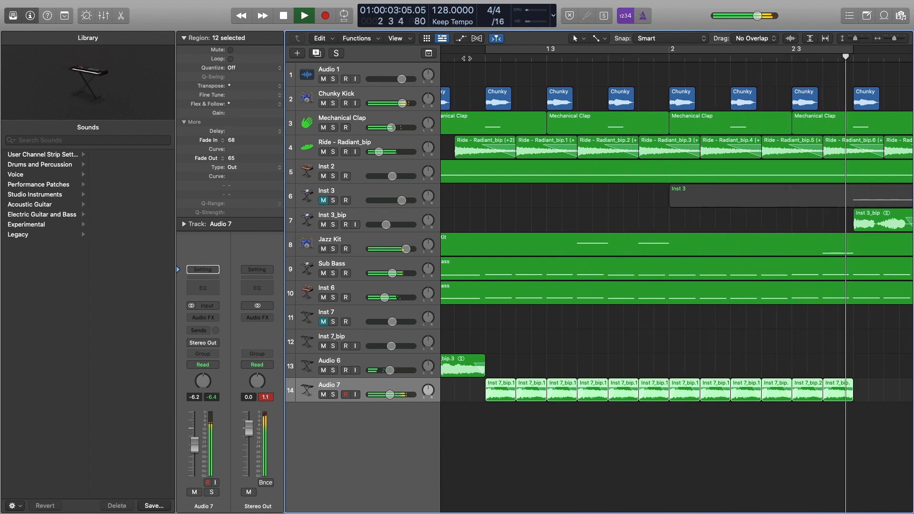
{"action": "key", "text": "space"}
{"action": "scroll", "coordinate": [552, 333], "scroll_direction": "left", "scroll_amount": 10}
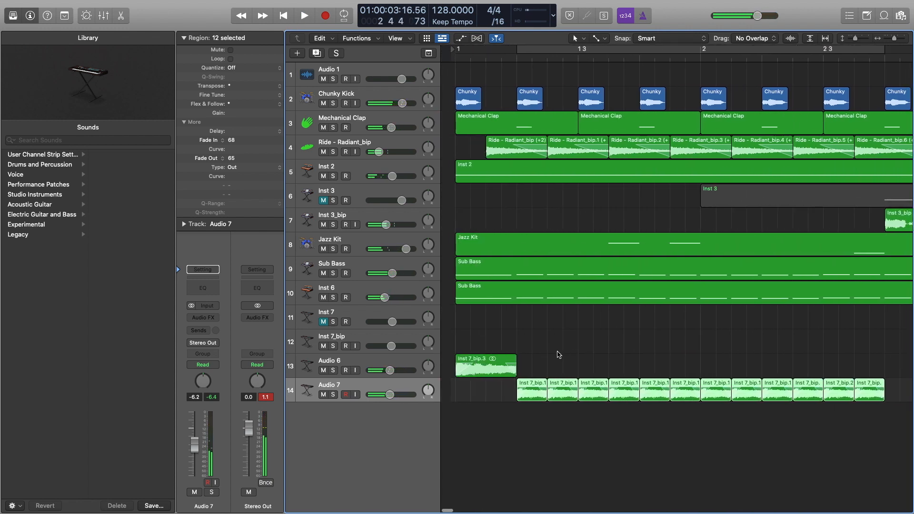
{"action": "key", "text": "space"}
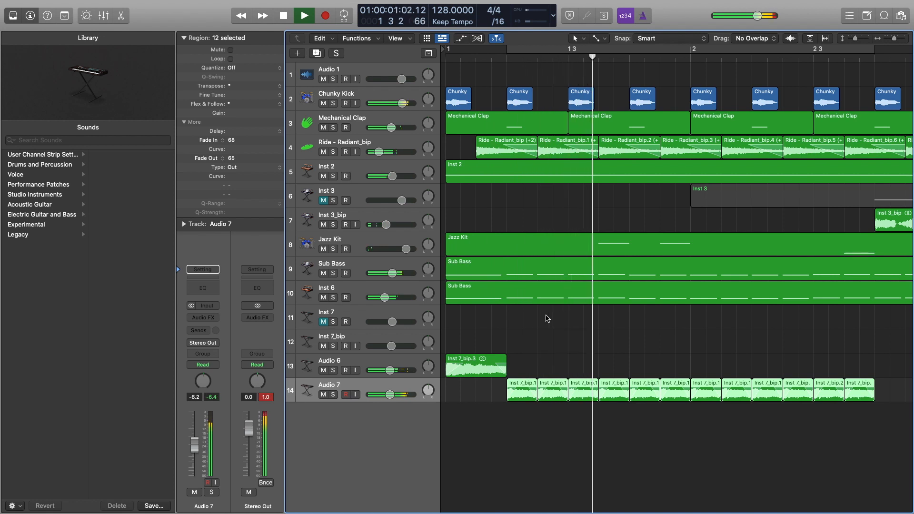
- Set the fade out of the twelve selected Audio 7 slices to 13 and play them back
{"action": "key", "text": "space"}
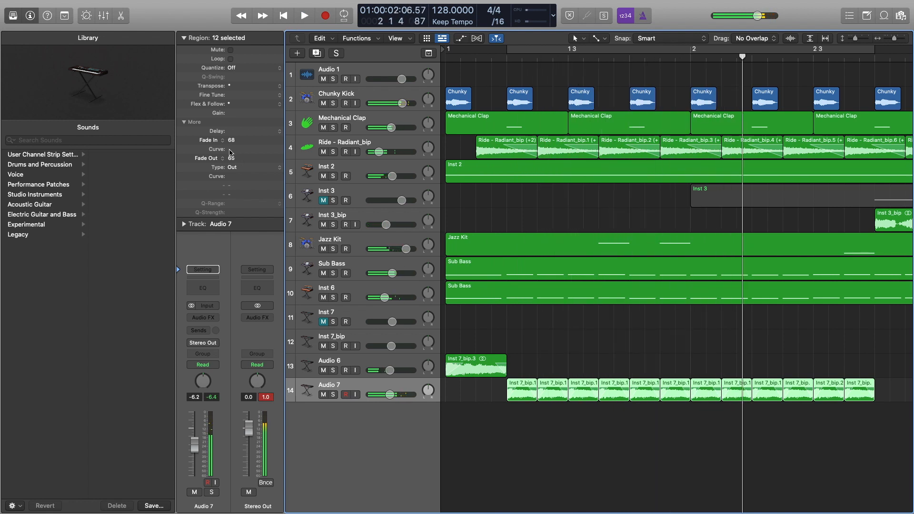
{"action": "left_click_drag", "start_coordinate": [233, 161], "coordinate": [234, 188]}
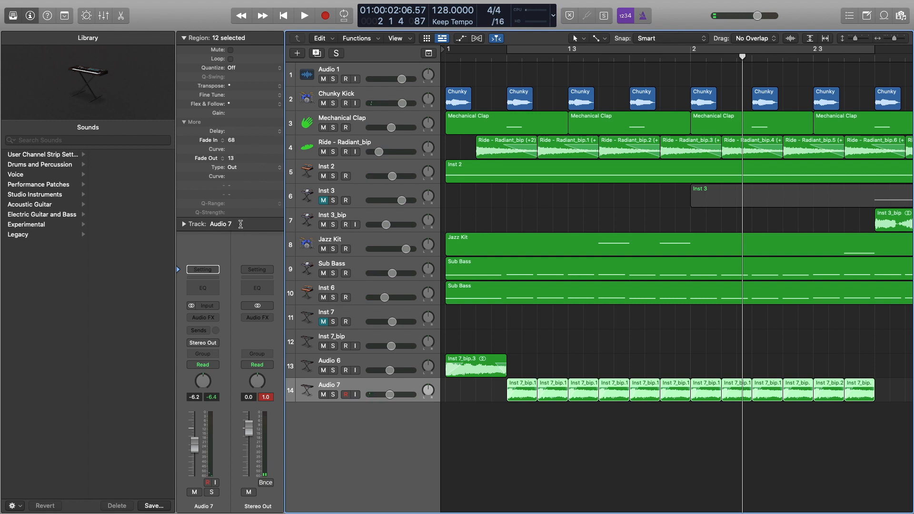
{"action": "key", "text": "space"}
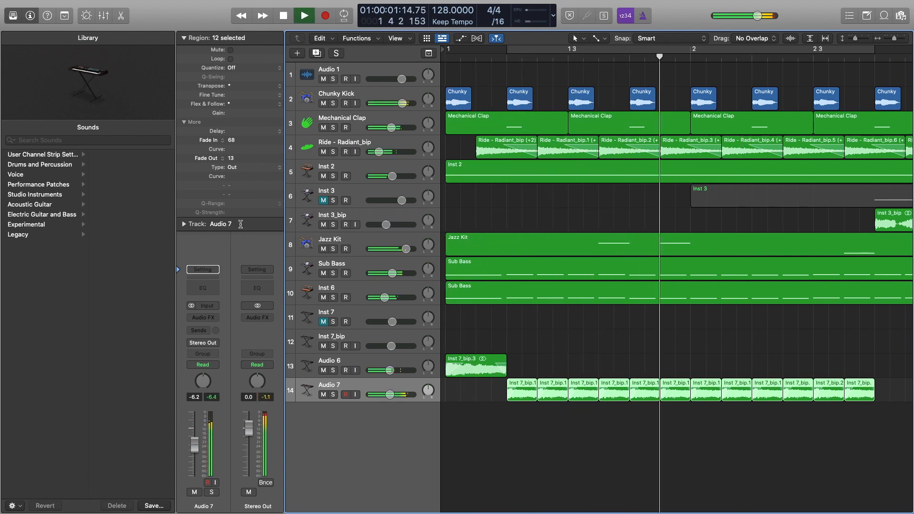
{"action": "key", "text": "space"}
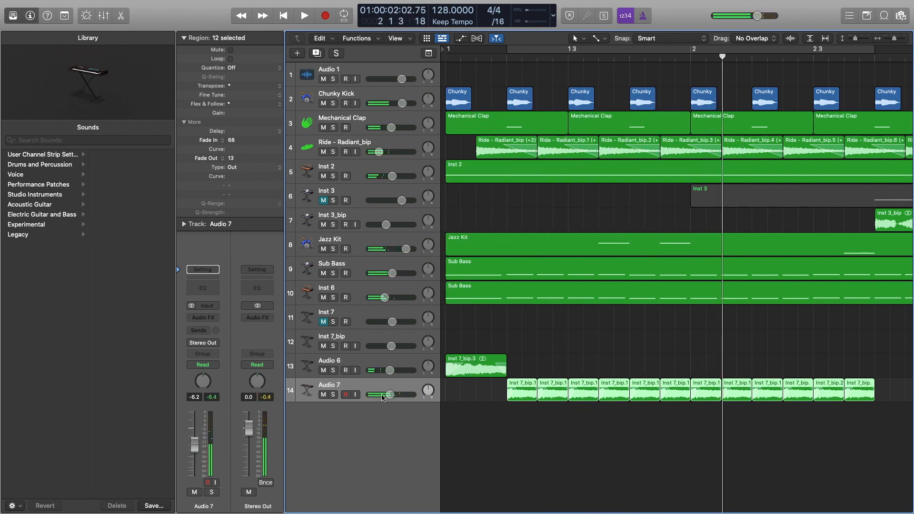
- Lower the Audio 6 and Audio 7 volumes together, with Audio 7 at -12.0 dB, and play the arrangement
{"action": "left_click_drag", "start_coordinate": [382, 395], "coordinate": [377, 371]}
{"action": "key", "text": "space"}
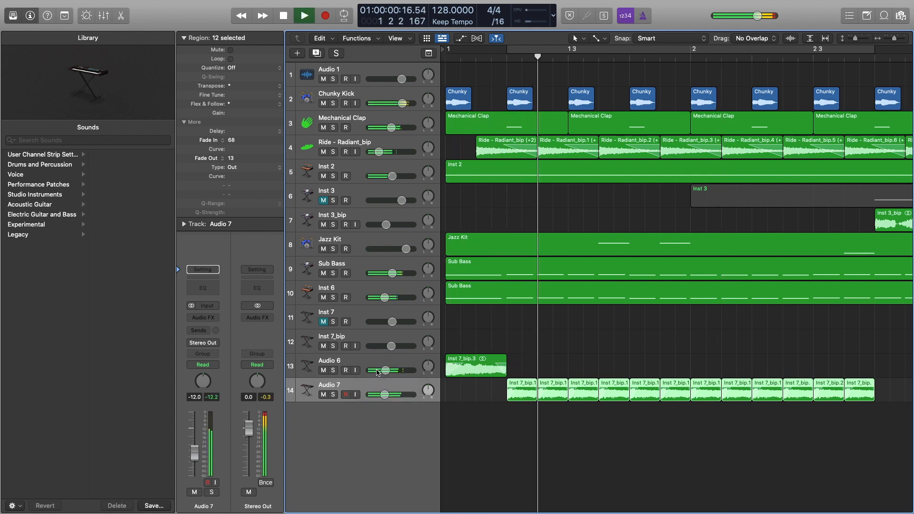
{"action": "key", "text": "space"}
- Set the Audio 7 volume to -9.4 dB along with Audio 6, and give the selected Audio 7 slices a fade out of 25
{"action": "left_click_drag", "start_coordinate": [383, 394], "coordinate": [394, 373]}
{"action": "key", "text": "space"}
{"action": "key", "text": "space"}
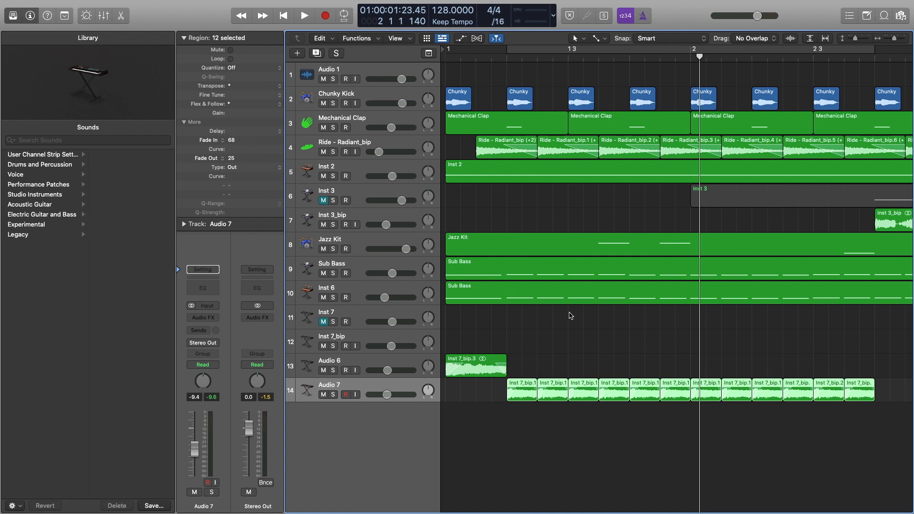
- Play the arrangement from the start into bar 3 to check the Audio 7 slices
{"action": "scroll", "coordinate": [659, 335], "scroll_direction": "down", "scroll_amount": 3}
{"action": "key", "text": "Return"}
{"action": "key", "text": "space"}
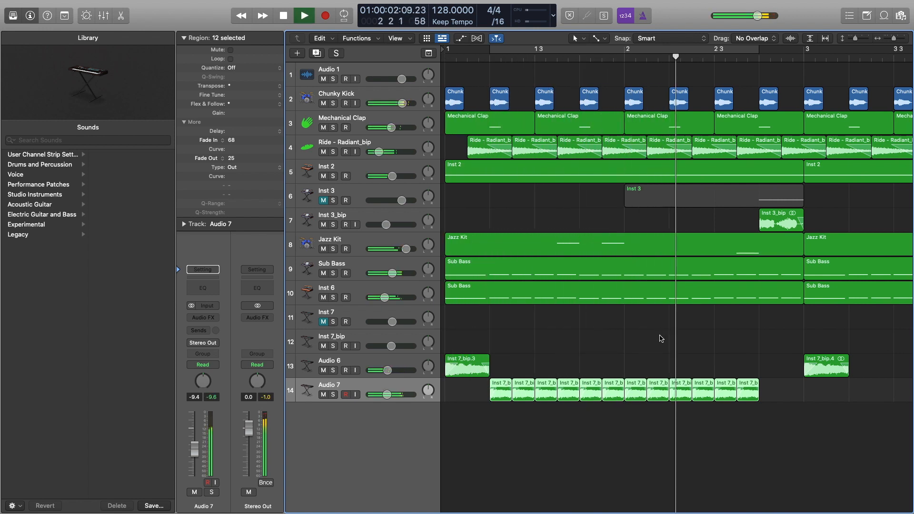
{"action": "key", "text": "space"}
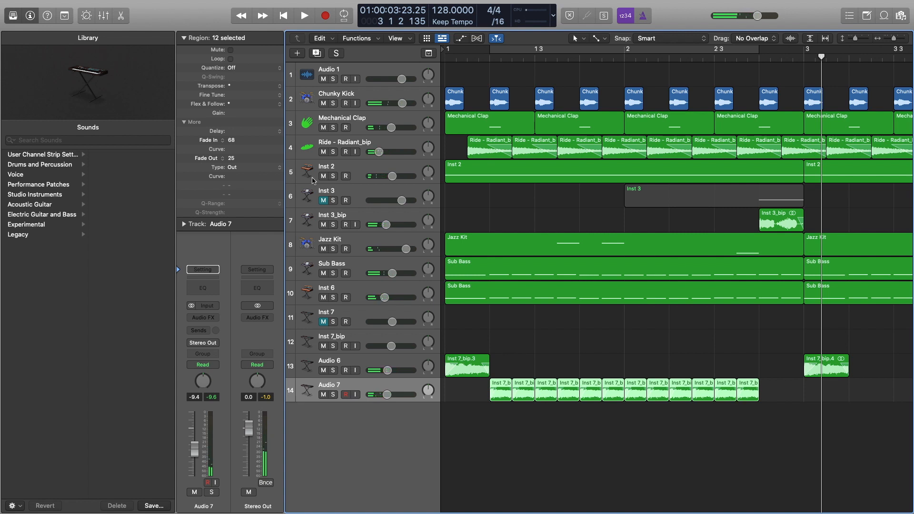
- Adjust the Inst 3_bip track volume to -6.8 dB while listening to the arrangement
{"action": "left_click", "coordinate": [372, 217]}
{"action": "left_click_drag", "start_coordinate": [193, 464], "coordinate": [197, 436]}
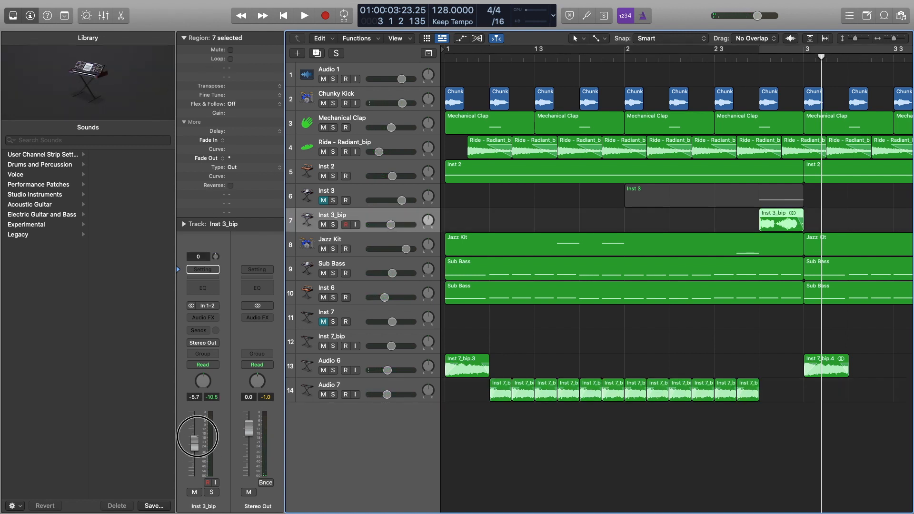
{"action": "double_click", "coordinate": [760, 55]}
{"action": "key", "text": "Return"}
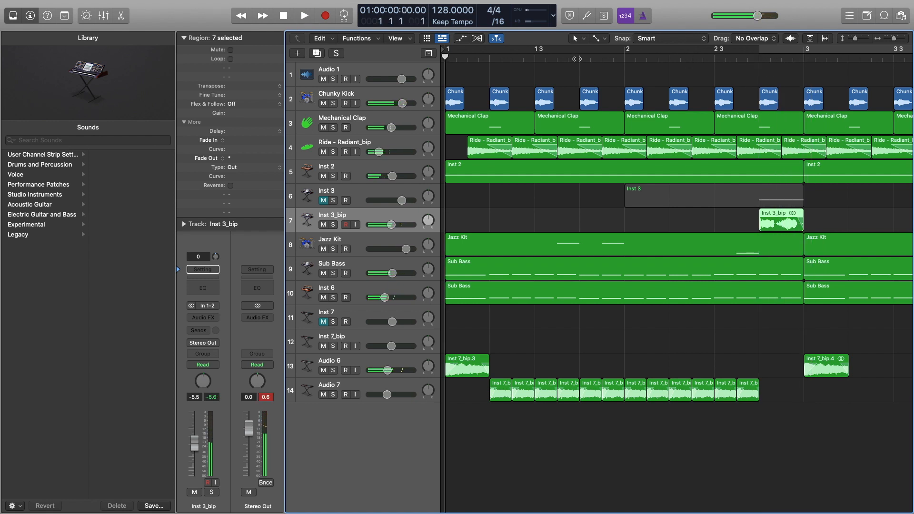
{"action": "key", "text": "space"}
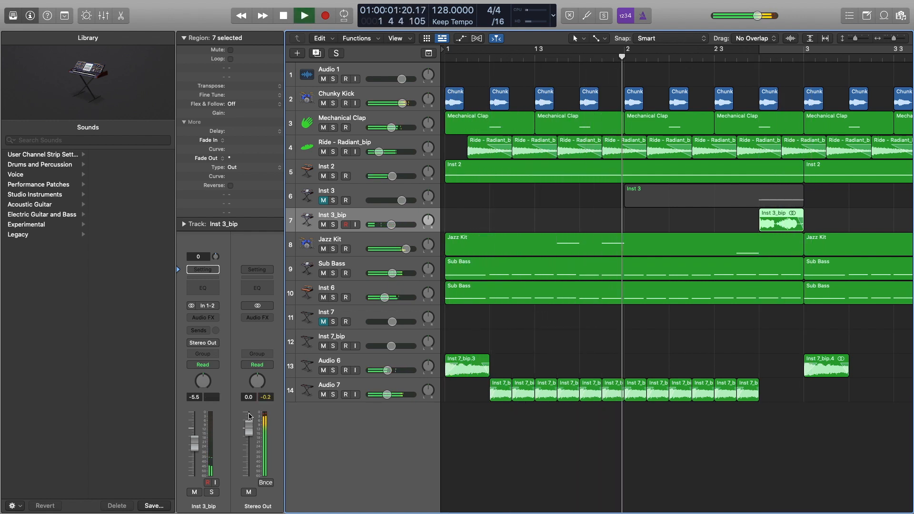
{"action": "left_click_drag", "start_coordinate": [195, 443], "coordinate": [195, 447]}
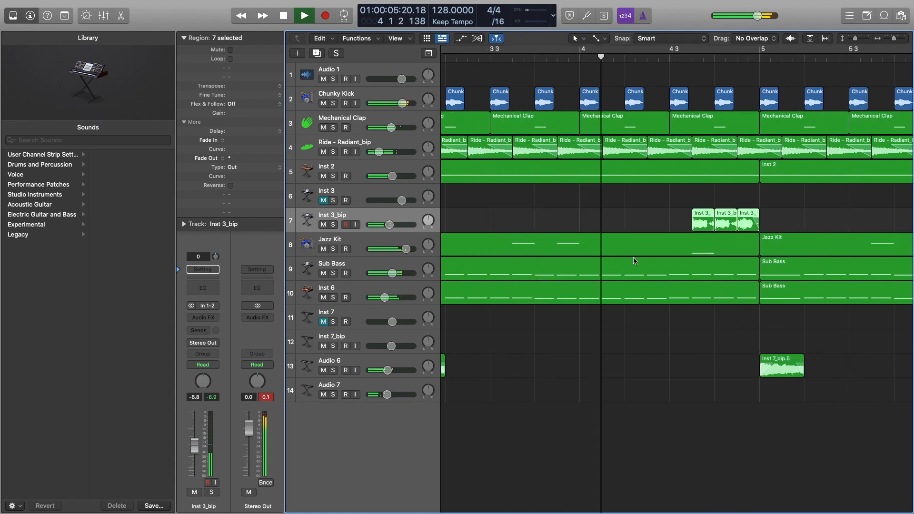
{"action": "key", "text": "space"}
- Play the last Inst 7_bip region around bar 11 from several positions to find a section worth slicing
{"action": "scroll", "coordinate": [633, 289], "scroll_direction": "left", "scroll_amount": 8}
{"action": "scroll", "coordinate": [629, 293], "scroll_direction": "down", "scroll_amount": 3}
{"action": "scroll", "coordinate": [629, 291], "scroll_direction": "right", "scroll_amount": 5}
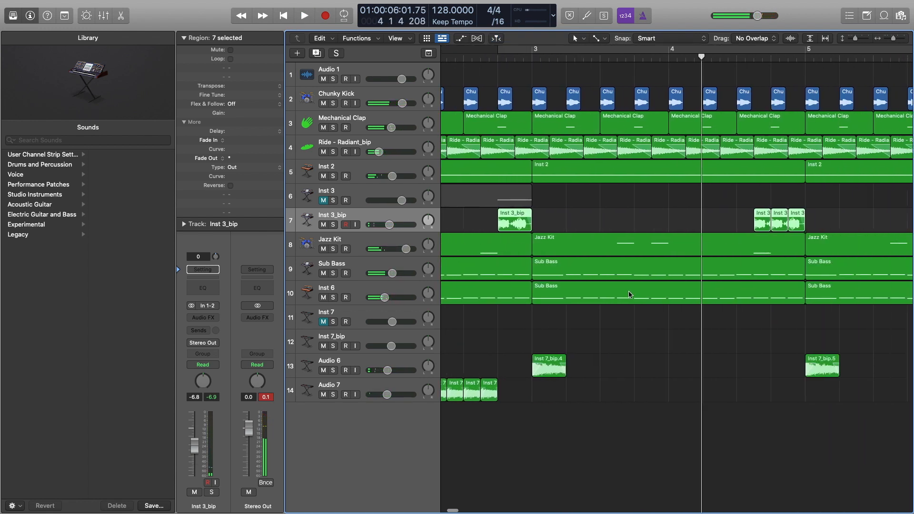
{"action": "scroll", "coordinate": [724, 437], "scroll_direction": "right", "scroll_amount": 10}
{"action": "scroll", "coordinate": [754, 367], "scroll_direction": "right", "scroll_amount": 8}
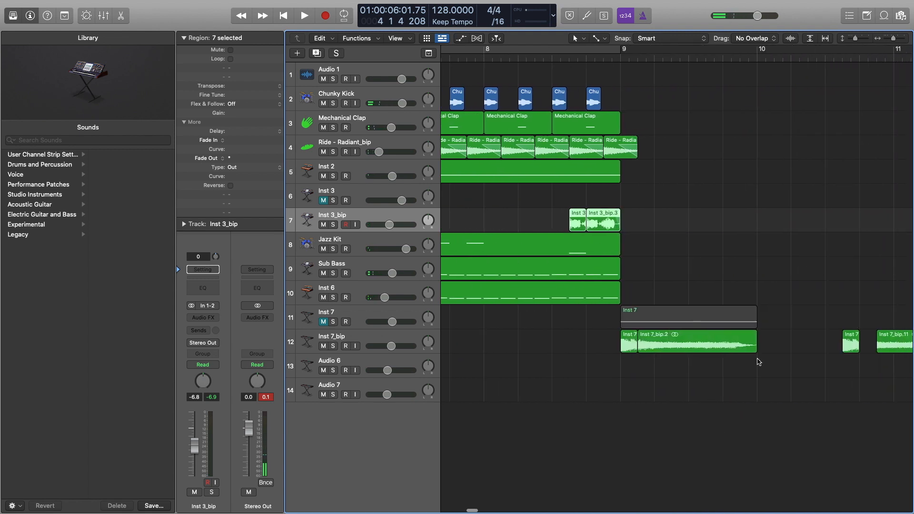
{"action": "left_click", "coordinate": [699, 57]}
{"action": "key", "text": "space"}
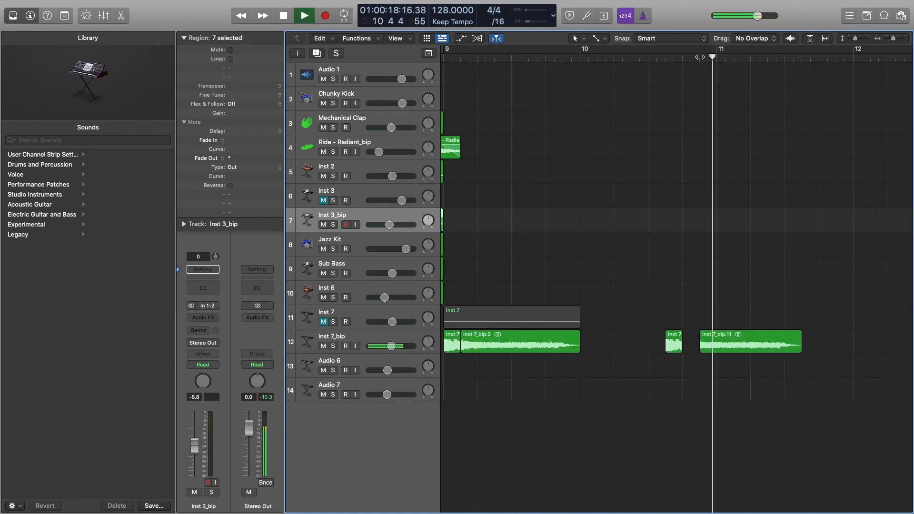
{"action": "key", "text": "space"}
{"action": "left_click", "coordinate": [732, 57]}
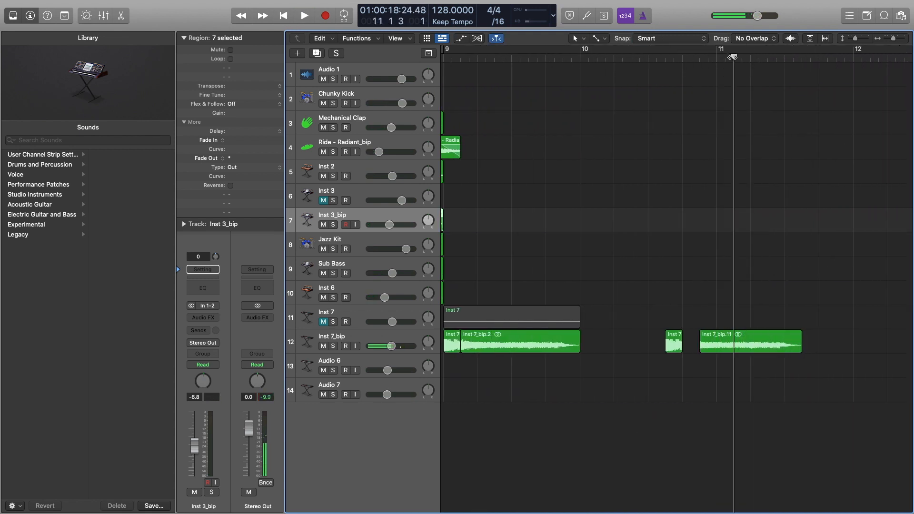
{"action": "key", "text": "space"}
{"action": "key", "text": "space"}
{"action": "left_click", "coordinate": [732, 57]}
{"action": "key", "text": "space"}
{"action": "key", "text": "space"}
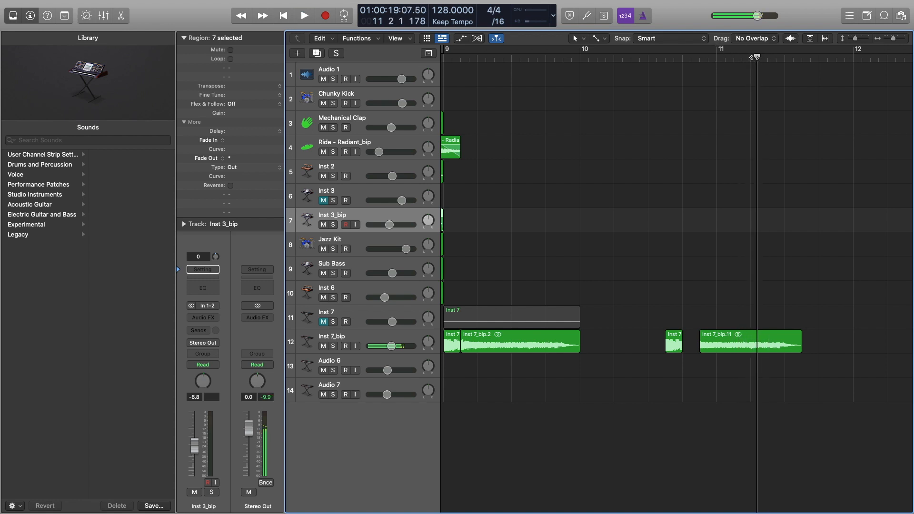
- Split the last Inst 7_bip region at 11 1 3 and 11 2 1 and copy the middle piece to bar 9 beat 4 on Audio 7
{"action": "left_click", "coordinate": [733, 57]}
{"action": "left_click", "coordinate": [754, 340]}
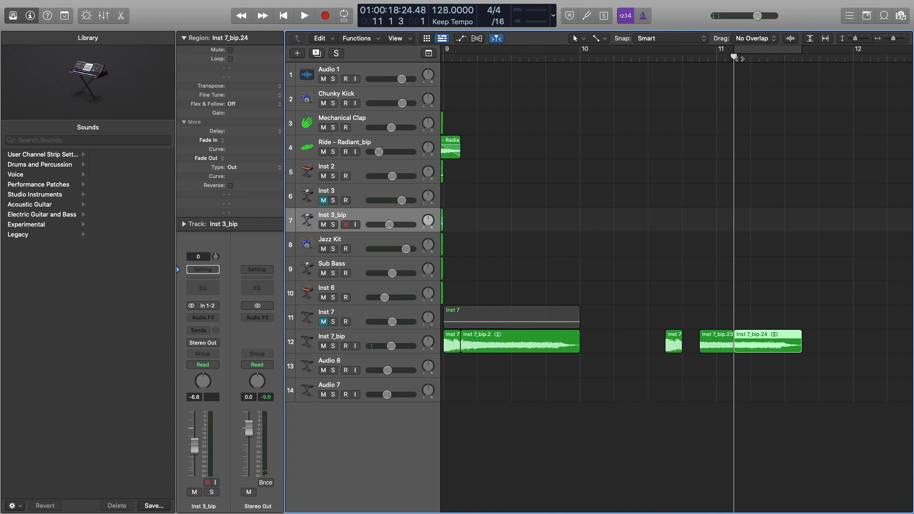
{"action": "left_click", "coordinate": [750, 58]}
{"action": "left_click_drag", "start_coordinate": [743, 344], "coordinate": [547, 395]}
- Give the copied Audio 7 slice at bar 9 beat 4 a fade in of 36 and a fade out of 29
{"action": "scroll", "coordinate": [547, 396], "scroll_direction": "up", "scroll_amount": 3}
{"action": "scroll", "coordinate": [547, 396], "scroll_direction": "up", "scroll_amount": 3}
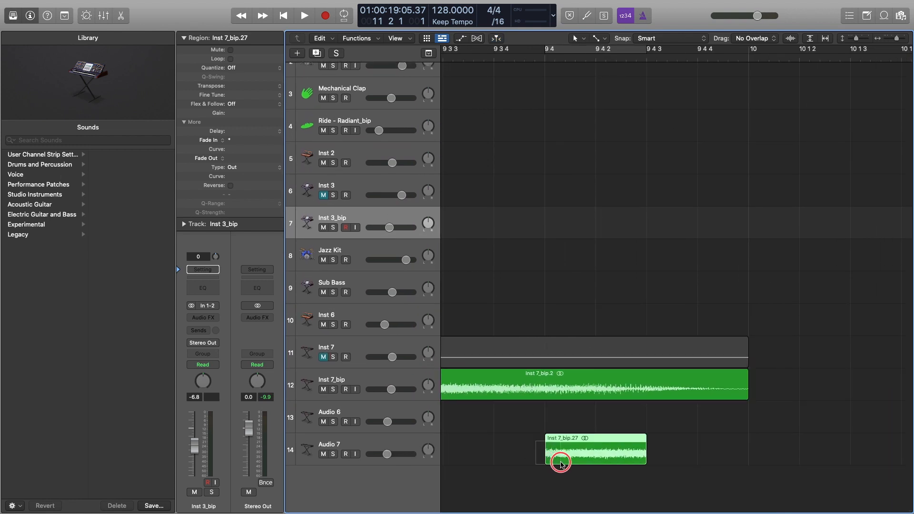
{"action": "left_click_drag", "start_coordinate": [646, 456], "coordinate": [633, 457]}
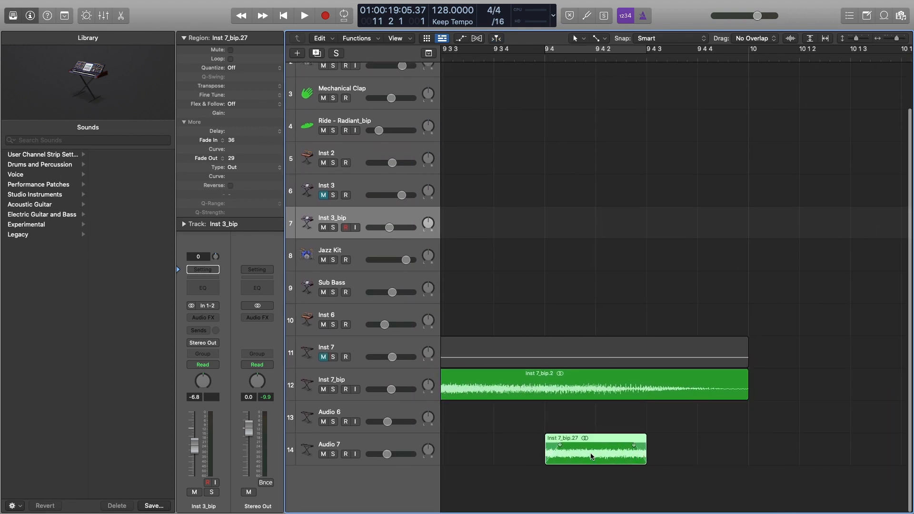
- Cycle over the slice at bar 9 beat 4 and listen to it with Audio 7 temporarily soloed
{"action": "key", "text": "u"}
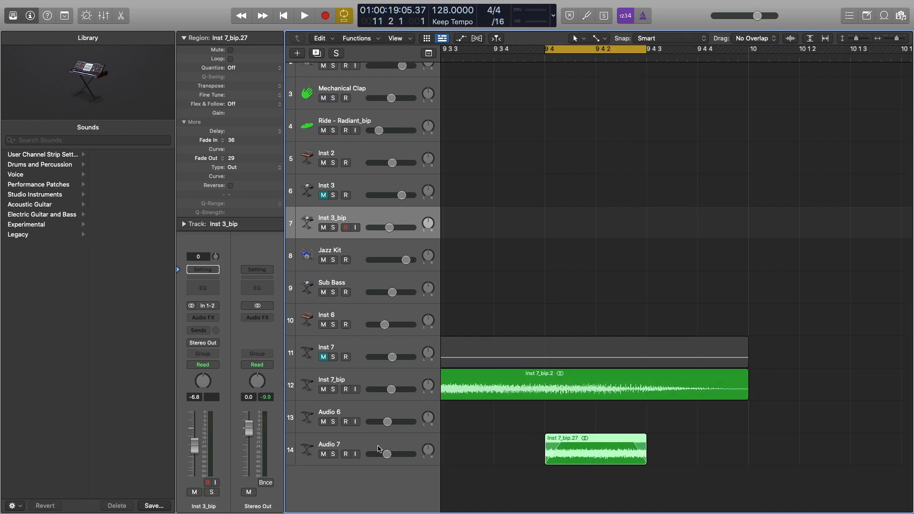
{"action": "left_click", "coordinate": [379, 448]}
{"action": "left_click", "coordinate": [333, 454]}
{"action": "key", "text": "space"}
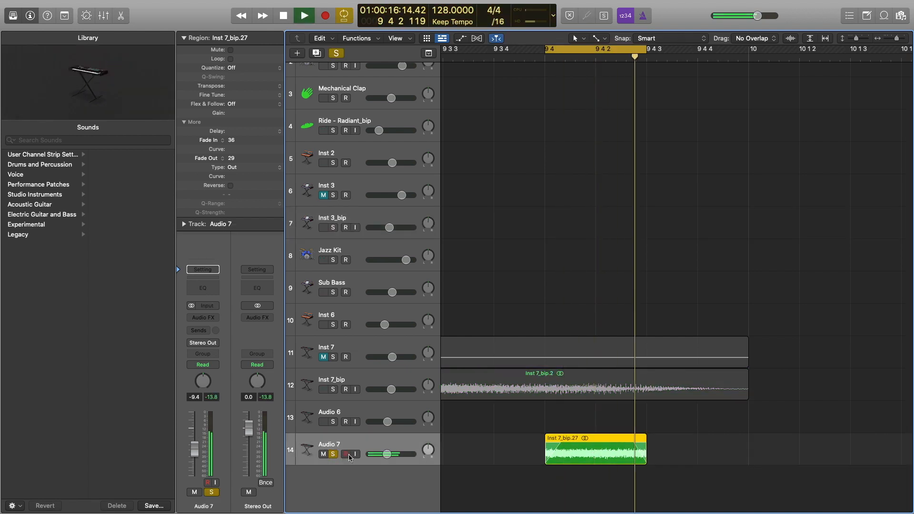
{"action": "key", "text": "space"}
{"action": "key", "text": "ctrl+s"}
- Play the split Inst 7_bip pieces from just before bar 11
{"action": "scroll", "coordinate": [651, 426], "scroll_direction": "down", "scroll_amount": 10}
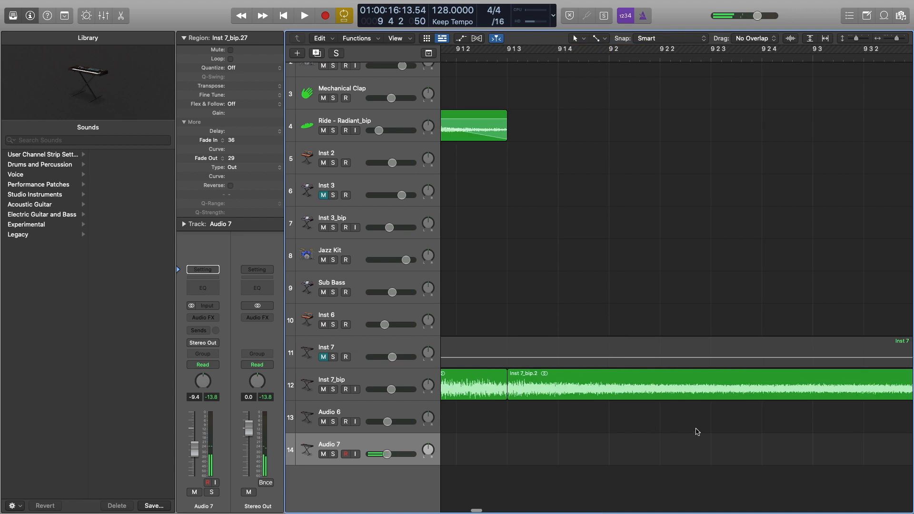
{"action": "scroll", "coordinate": [683, 430], "scroll_direction": "up", "scroll_amount": 8}
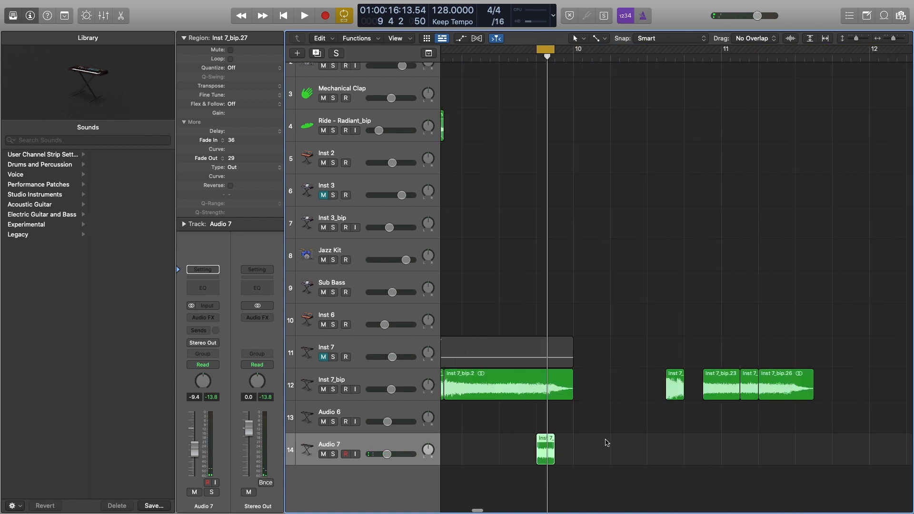
{"action": "left_click", "coordinate": [717, 54]}
{"action": "key", "text": "space"}
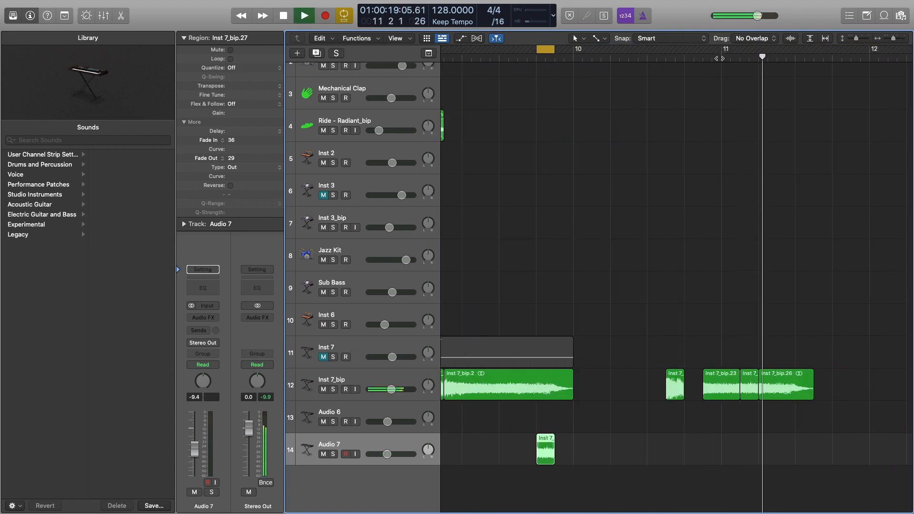
- Undo the slice's fades, its copy on Audio 7 and the splits in the last Inst 7_bip region
{"action": "key", "text": "super+z"}
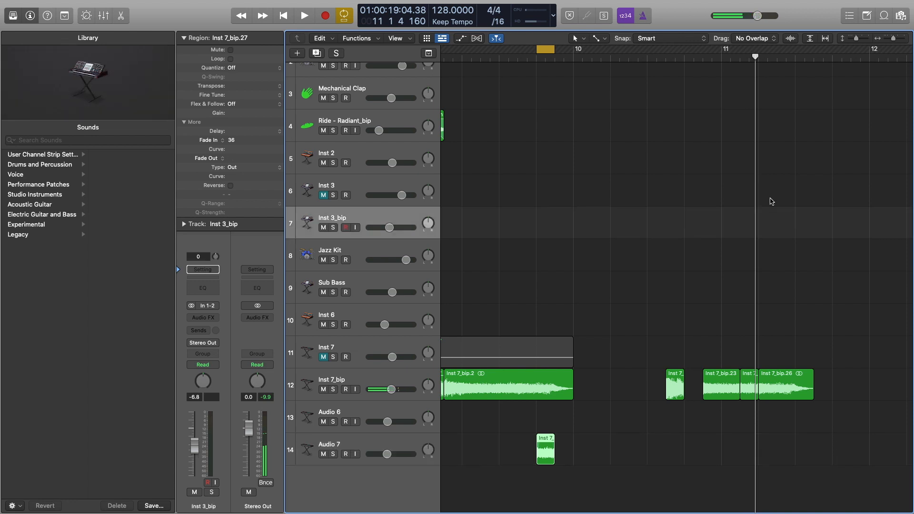
{"action": "key", "text": "super+z"}
{"action": "key", "text": "super+z"}
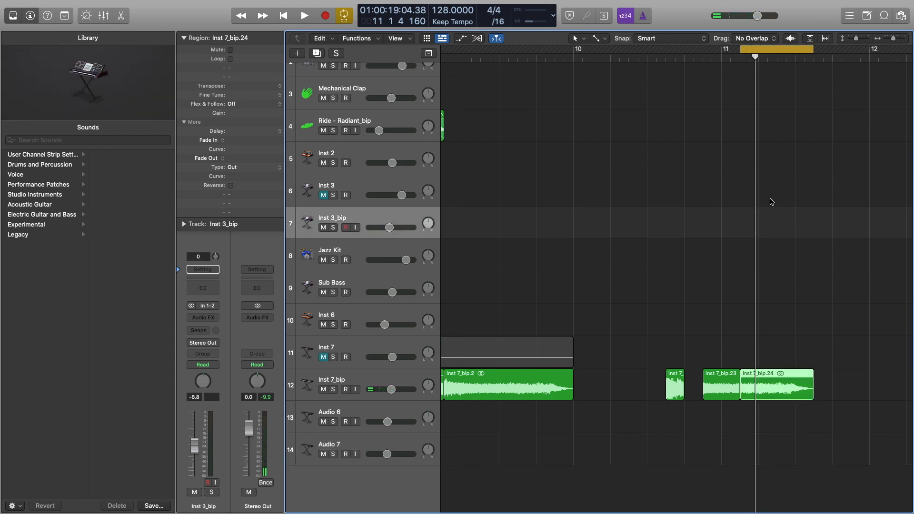
{"action": "key", "text": "super+z"}
- Turn cycling off and play the whole last Inst 7_bip region again to find a different slice point
{"action": "left_click_drag", "start_coordinate": [756, 55], "coordinate": [686, 56]}
{"action": "key", "text": "c"}
{"action": "key", "text": "space"}
{"action": "key", "text": "space"}
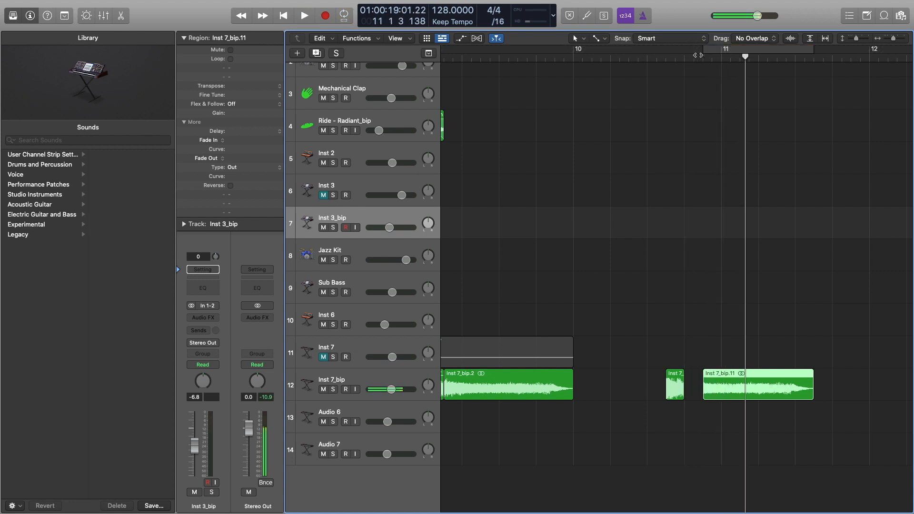
- Split the last Inst 7_bip region at 11 1 2 and 11 1 4 and copy the middle piece to bar 10 on Audio 7
{"action": "left_click_drag", "start_coordinate": [746, 59], "coordinate": [730, 57]}
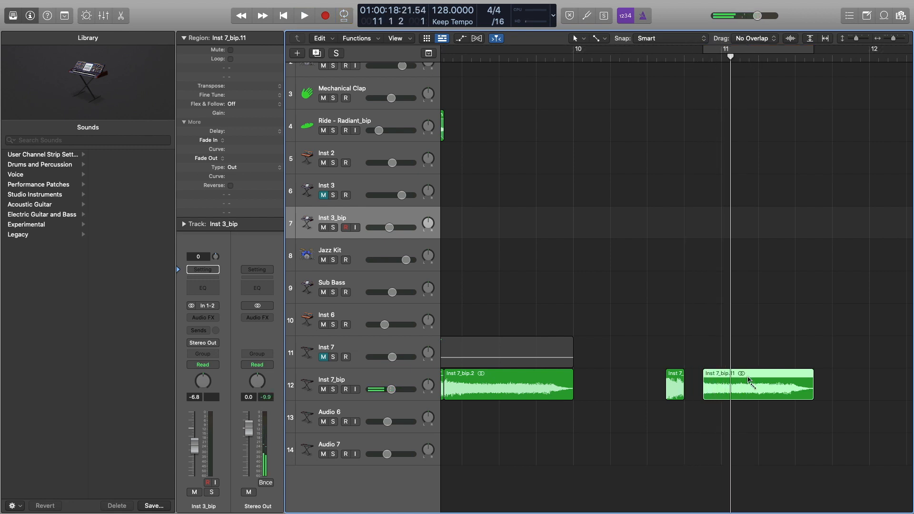
{"action": "key", "text": "super+t"}
{"action": "left_click_drag", "start_coordinate": [731, 57], "coordinate": [750, 56]}
{"action": "left_click_drag", "start_coordinate": [745, 390], "coordinate": [586, 461]}
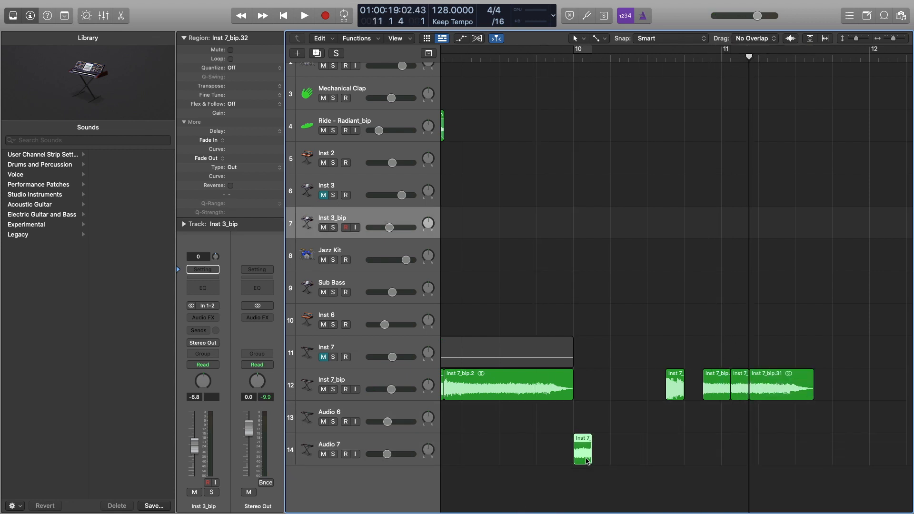
- Cycle over the bar 10 slice to listen to it, and set its fade in to 43 and fade out to 46
{"action": "key", "text": "super+u"}
{"action": "key", "text": "space"}
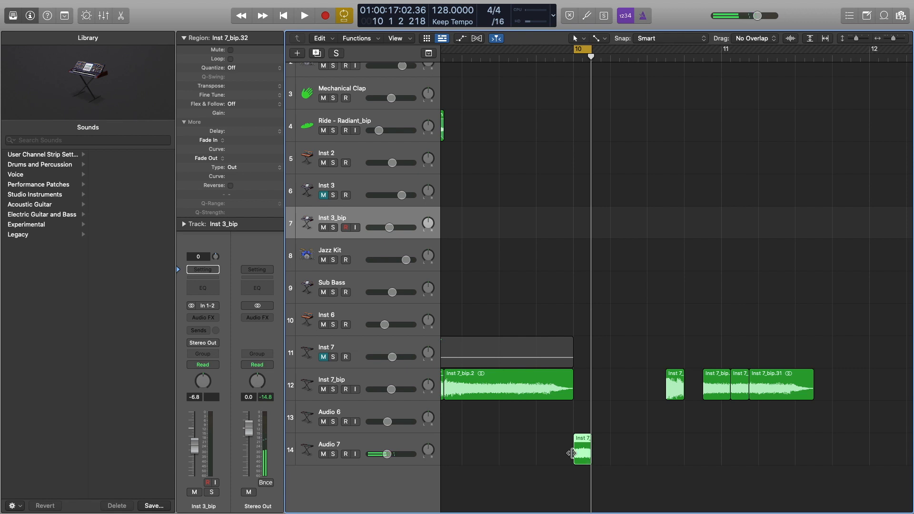
{"action": "key", "text": "super+Right"}
{"action": "key", "text": "super+Right"}
{"action": "left_click_drag", "start_coordinate": [516, 453], "coordinate": [531, 458]}
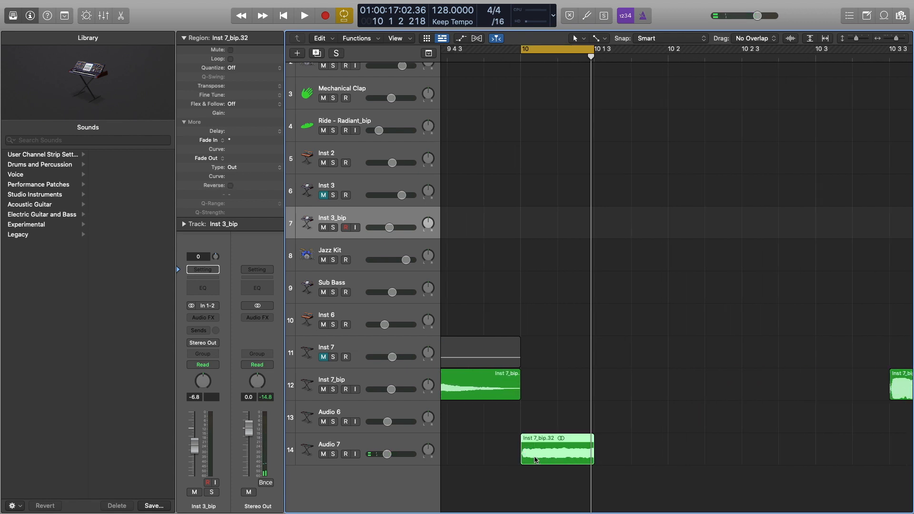
{"action": "left_click", "coordinate": [578, 452]}
{"action": "key", "text": "z"}
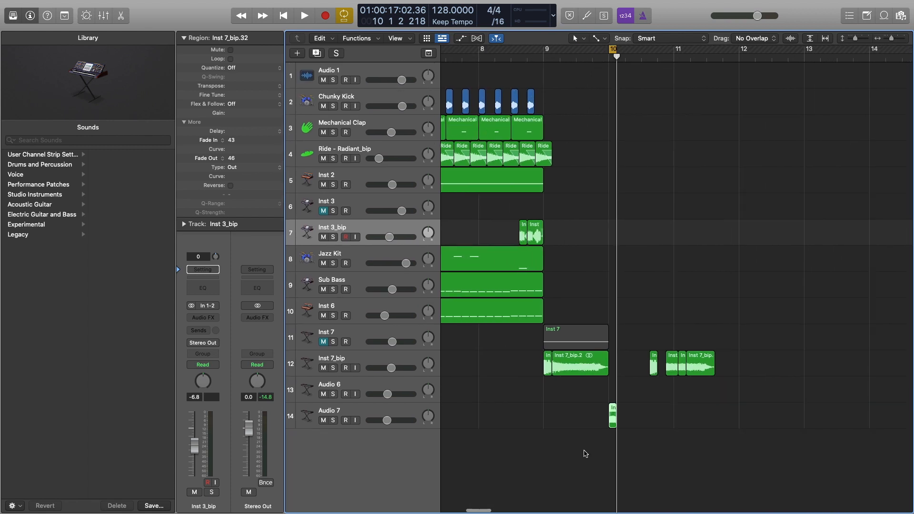
- Move the faded slice to bar 3 beat 2 on Audio 7 and transpose it +3
{"action": "left_click_drag", "start_coordinate": [613, 412], "coordinate": [525, 409]}
{"action": "scroll", "coordinate": [619, 412], "scroll_direction": "left", "scroll_amount": 5}
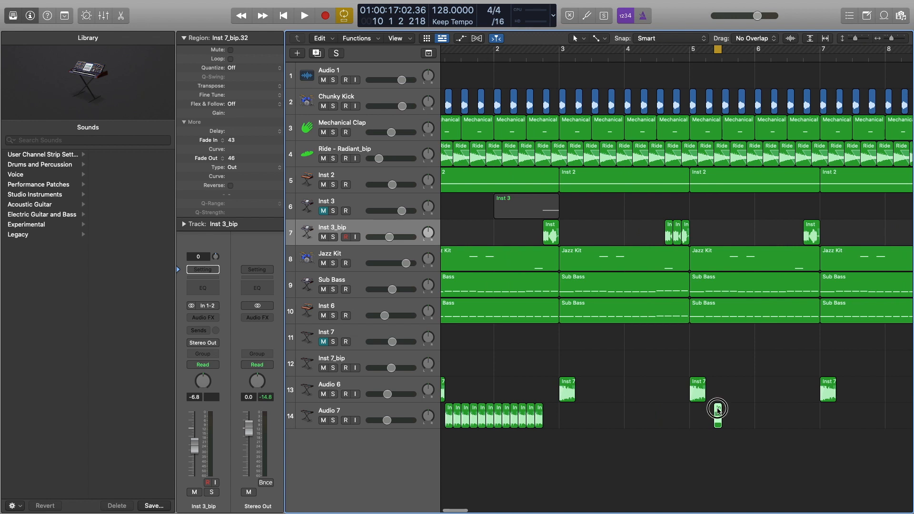
{"action": "left_click_drag", "start_coordinate": [718, 409], "coordinate": [577, 414]}
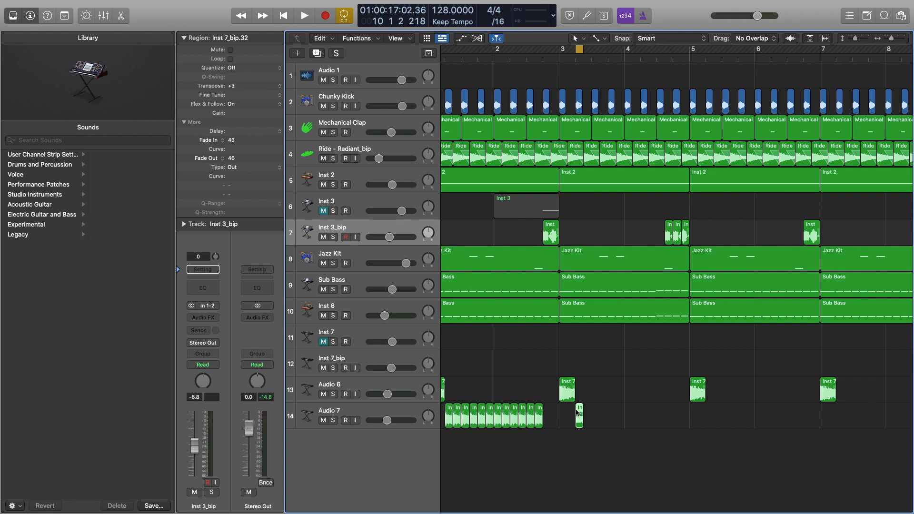
- Fill Audio 7 from bar 3 beat 2 into bar 4 with paired copies of the slice, transposing the second pair +2
{"action": "left_click_drag", "start_coordinate": [580, 410], "coordinate": [605, 414]}
{"action": "left_click", "coordinate": [580, 417], "text": "shift"}
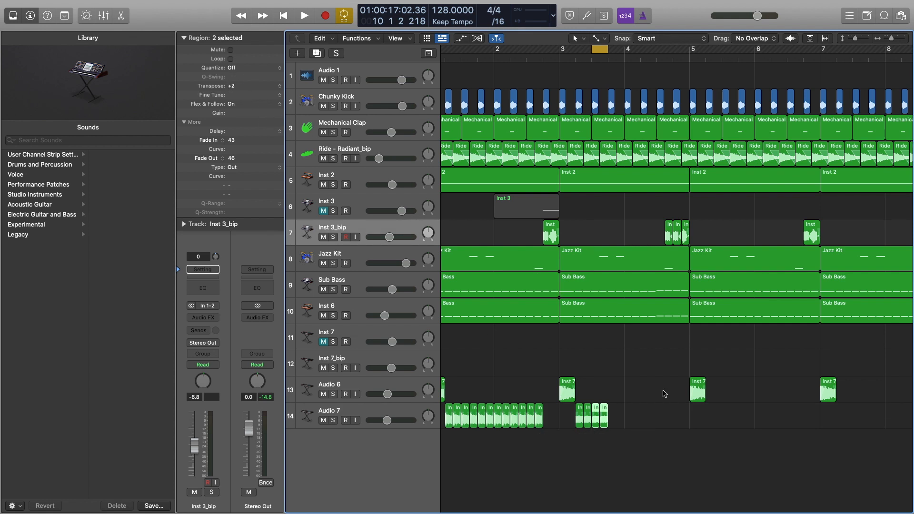
{"action": "left_click_drag", "start_coordinate": [596, 407], "coordinate": [613, 407]}
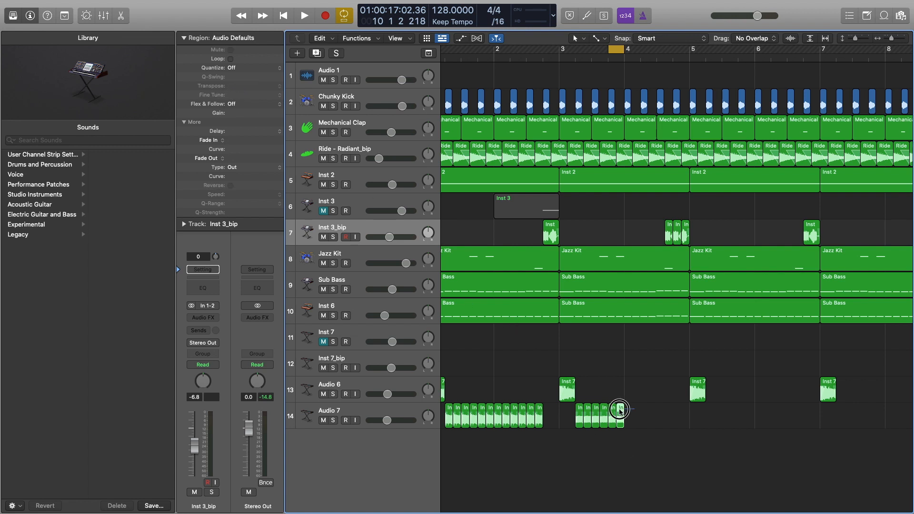
{"action": "left_click_drag", "start_coordinate": [614, 410], "coordinate": [631, 408]}
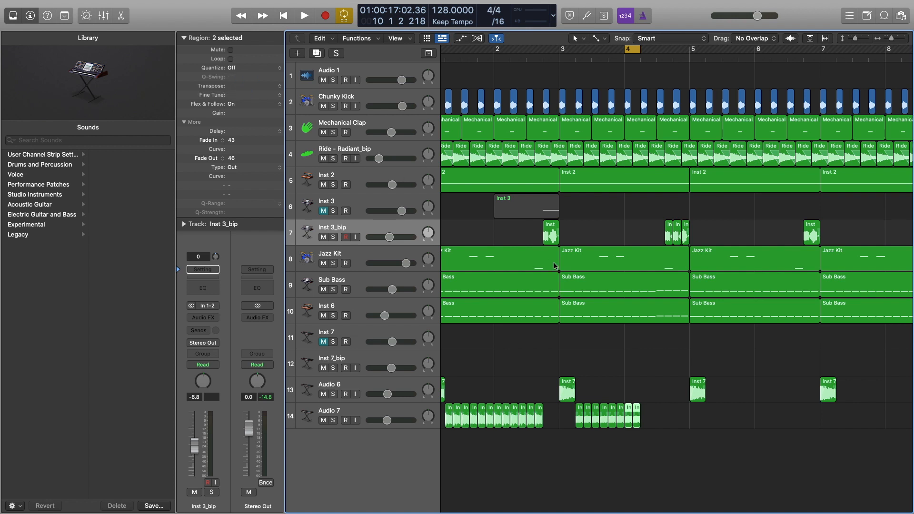
- Check the bar 4 notes of the Sub Bass region, extend the Audio 7 slices to bar 5, and transpose the last four +7
{"action": "double_click", "coordinate": [622, 283]}
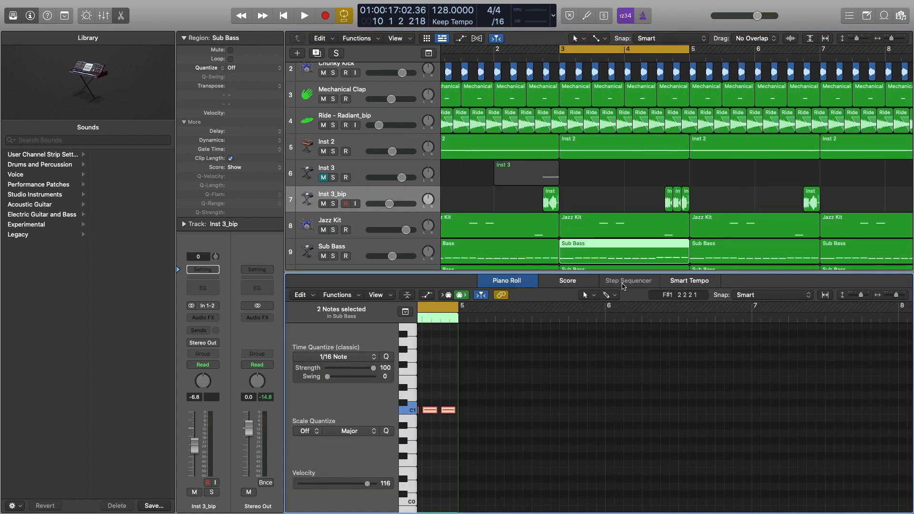
{"action": "left_click", "coordinate": [530, 464]}
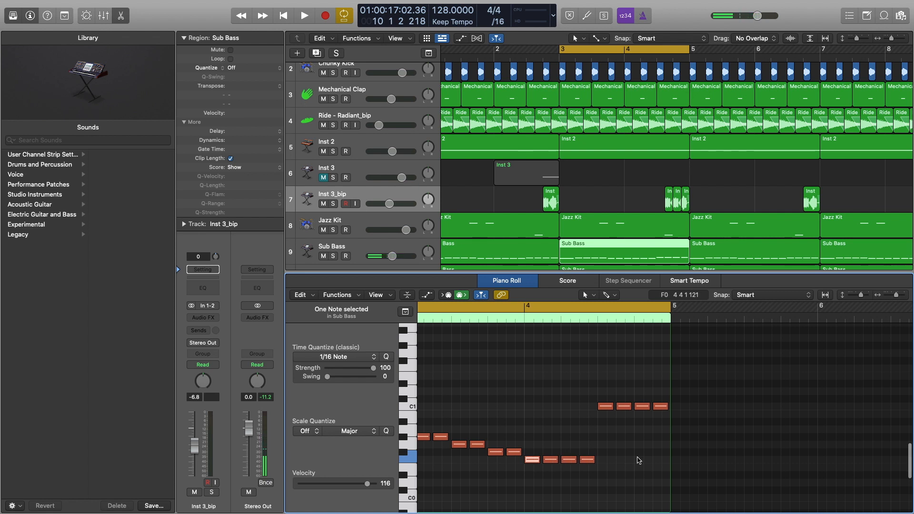
{"action": "key", "text": "e"}
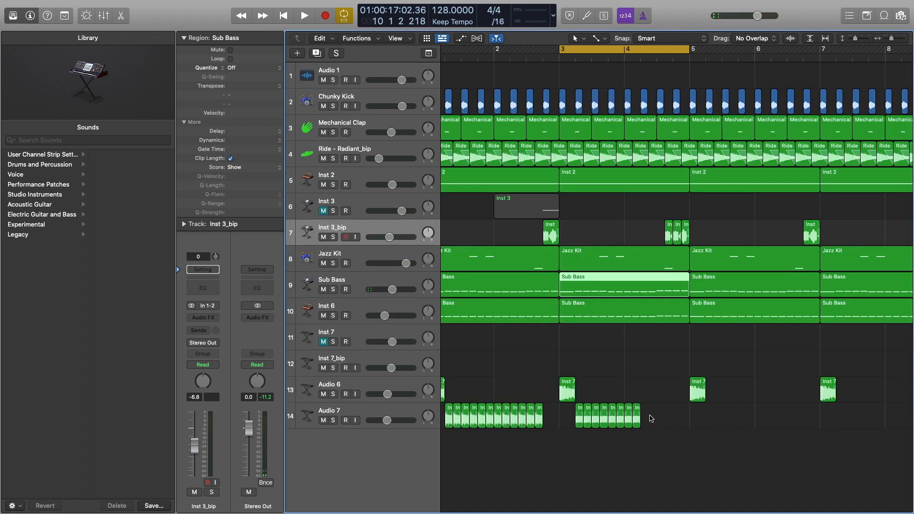
{"action": "left_click", "coordinate": [632, 416]}
{"action": "left_click_drag", "start_coordinate": [629, 409], "coordinate": [642, 413]}
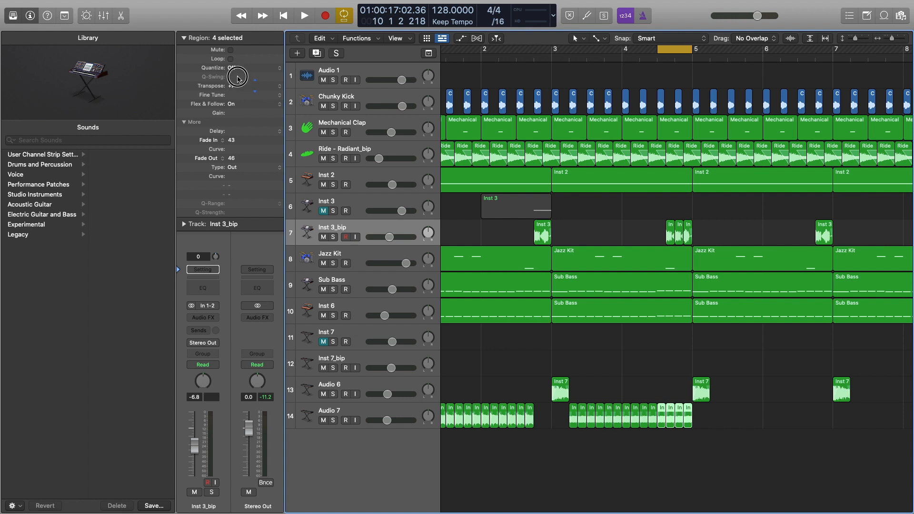
- Play the arrangement from the end of bar 2, and again from the beginning, to listen to the new slices
{"action": "left_click", "coordinate": [526, 59]}
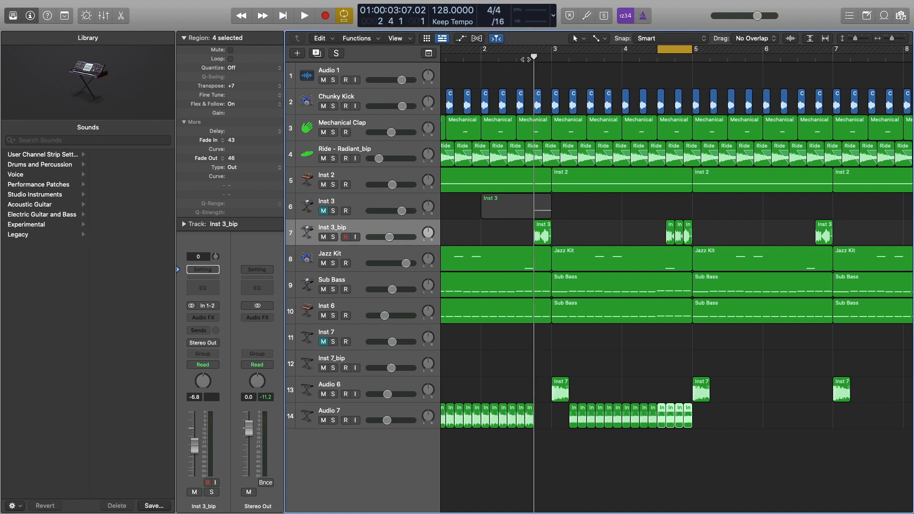
{"action": "key", "text": "space"}
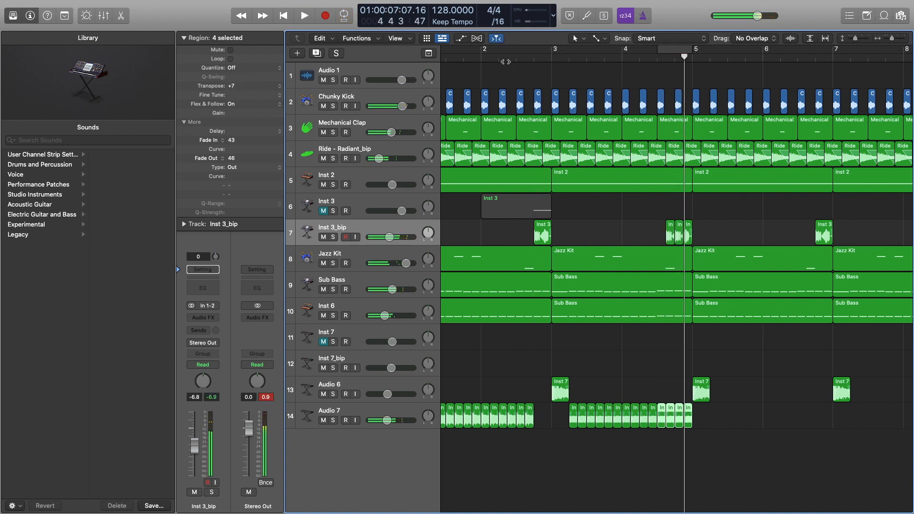
{"action": "key", "text": "Return"}
{"action": "key", "text": "space"}
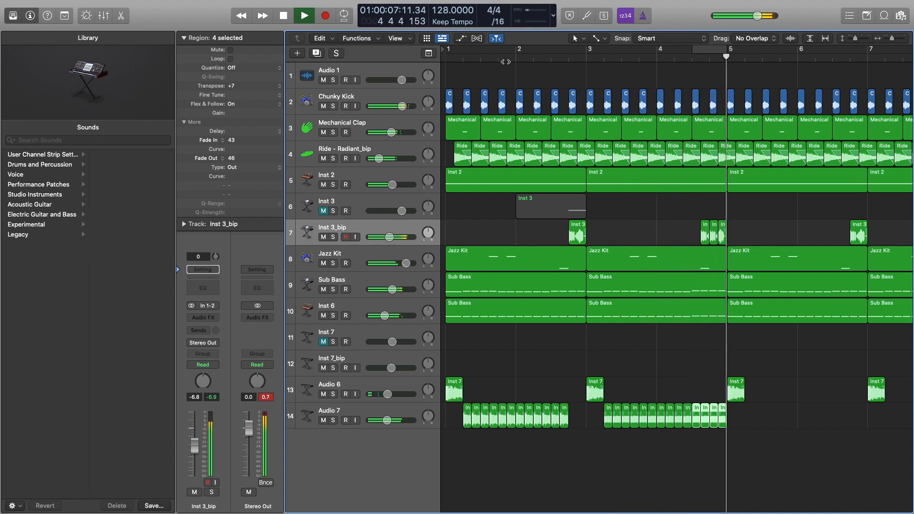
{"action": "key", "text": "space"}
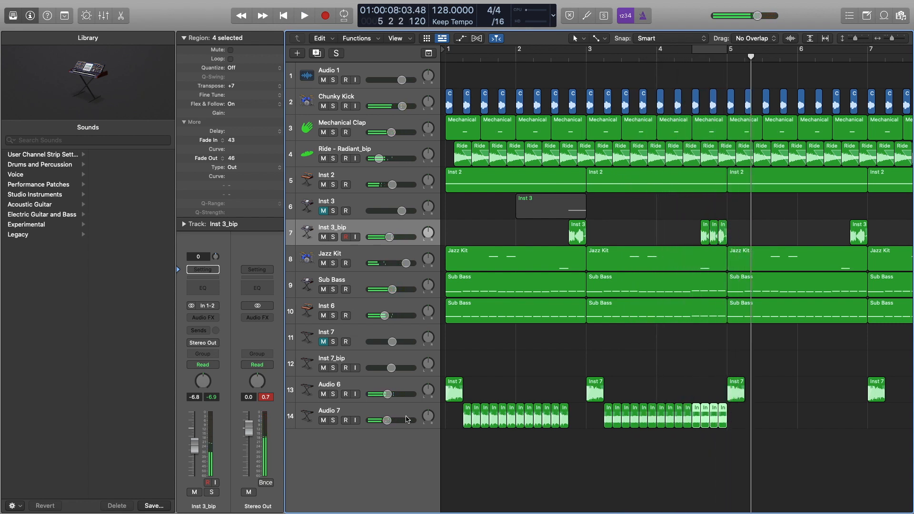
- Add the audio track Audio 8 below Audio 7 and move the 14 slices between bars 3 and 5 onto it
{"action": "left_click", "coordinate": [408, 419]}
{"action": "double_click", "coordinate": [700, 444]}
{"action": "left_click_drag", "start_coordinate": [735, 415], "coordinate": [609, 439]}
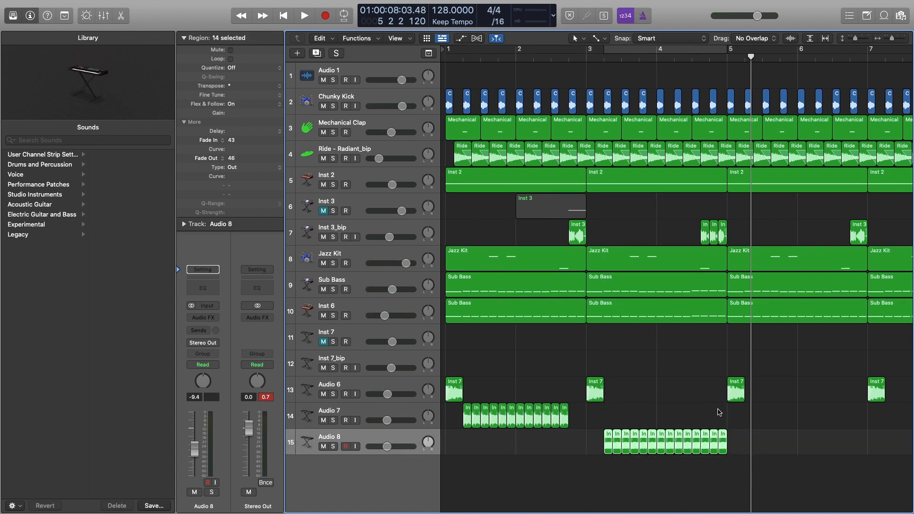
- Copy all Audio 7 and Audio 8 slices four bars later, and mute the leftover Inst 7 and Inst 7_bip regions from bar 9 on
{"action": "left_click_drag", "start_coordinate": [736, 409], "coordinate": [466, 462]}
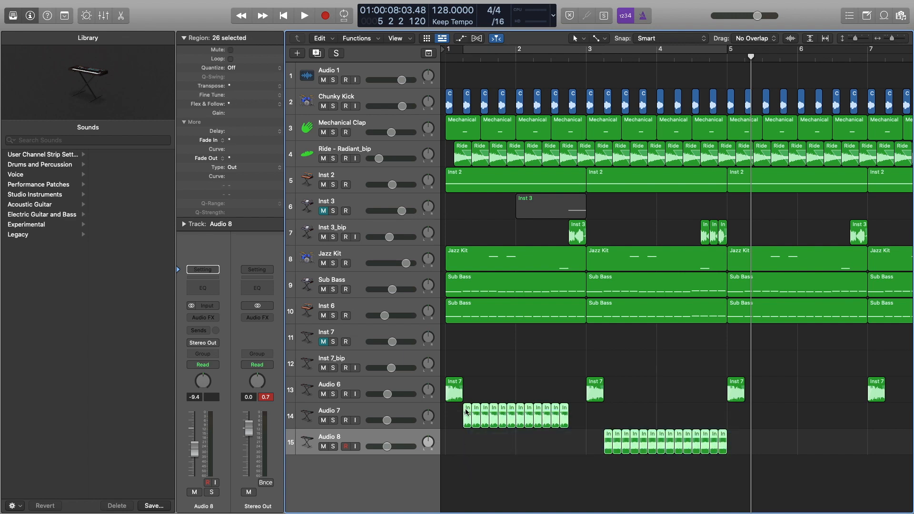
{"action": "left_click_drag", "start_coordinate": [467, 412], "coordinate": [749, 417]}
{"action": "scroll", "coordinate": [731, 420], "scroll_direction": "down", "scroll_amount": 5}
{"action": "left_click_drag", "start_coordinate": [663, 303], "coordinate": [753, 335]}
{"action": "key", "text": "ctrl+m"}
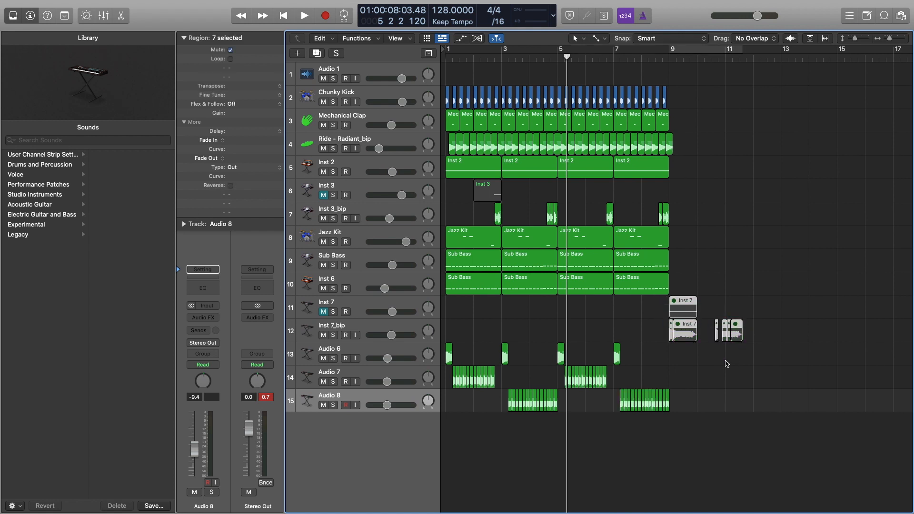
- Play the arrangement from the beginning and set Audio 8's volume to -7.4 dB while listening
{"action": "key", "text": "Return"}
{"action": "key", "text": "space"}
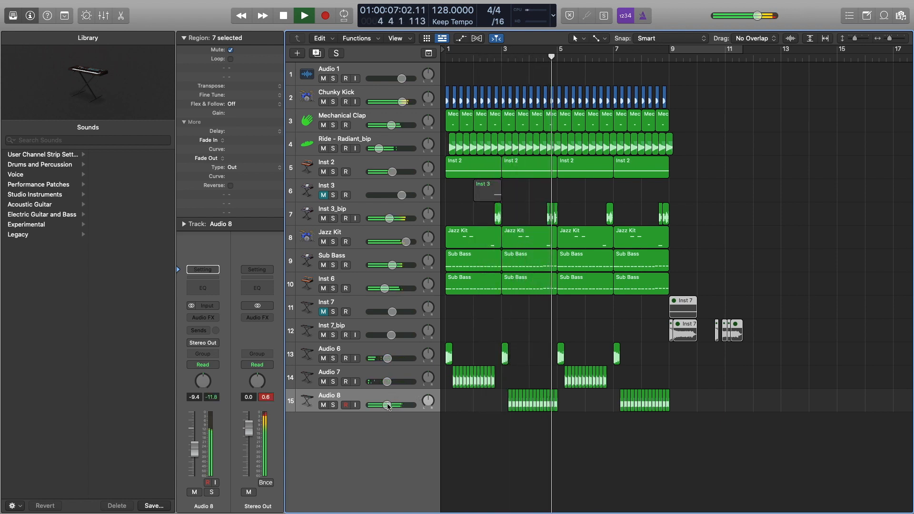
{"action": "left_click_drag", "start_coordinate": [387, 405], "coordinate": [393, 405]}
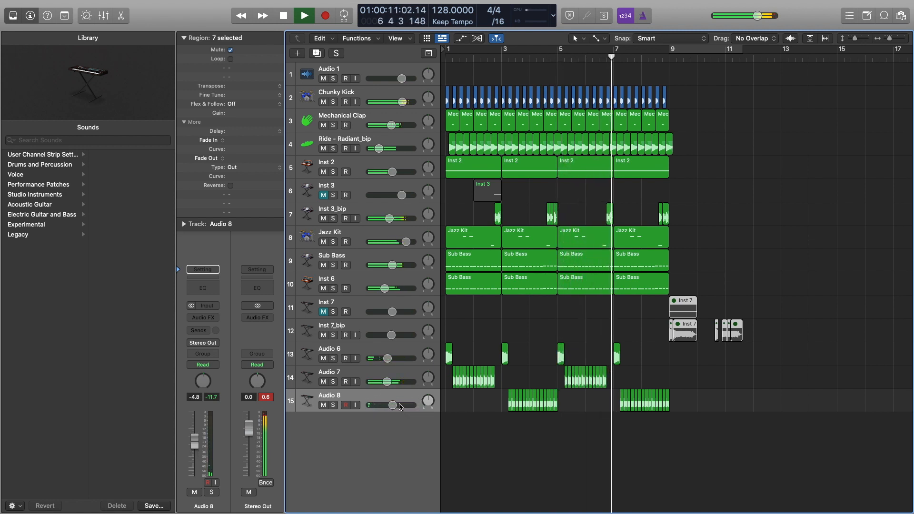
{"action": "left_click_drag", "start_coordinate": [398, 404], "coordinate": [390, 404]}
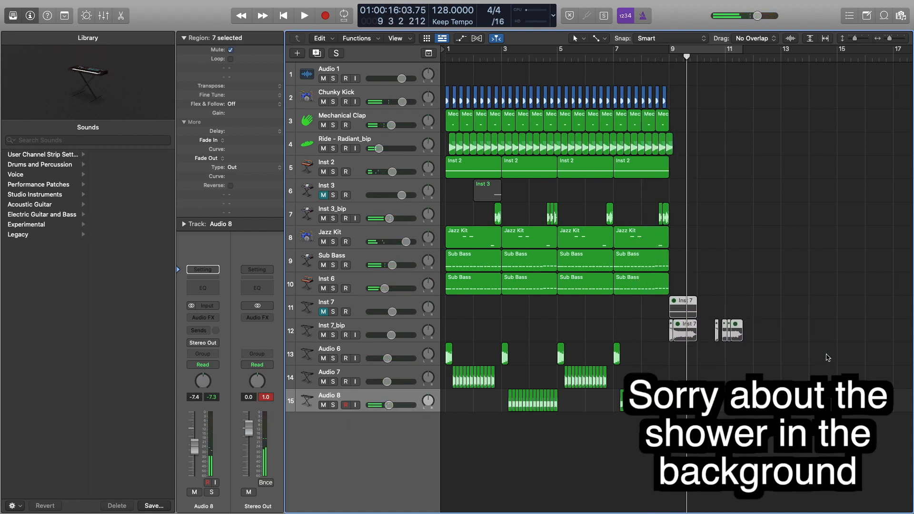
{"action": "key", "text": "Return"}
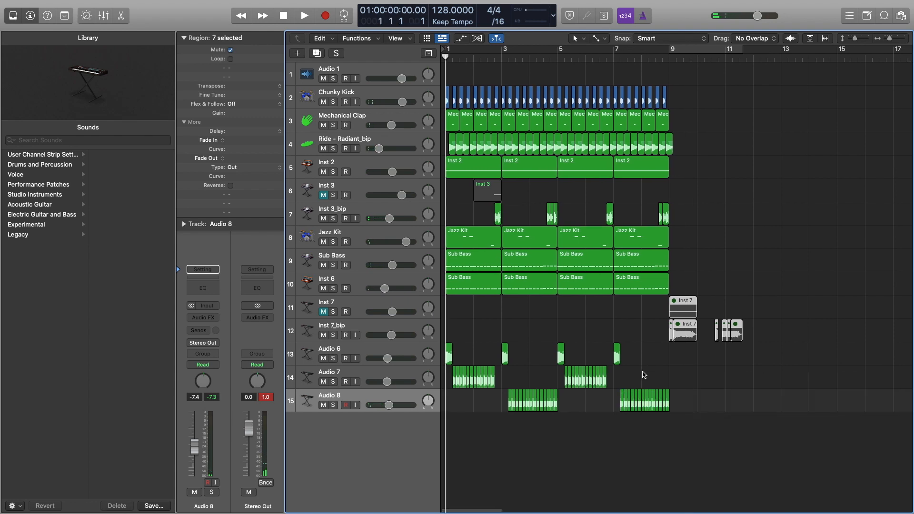
- Group Audio 7 and Audio 8 into a summing track stack
{"action": "scroll", "coordinate": [590, 349], "scroll_direction": "up", "scroll_amount": 8}
{"action": "scroll", "coordinate": [591, 349], "scroll_direction": "left", "scroll_amount": 15}
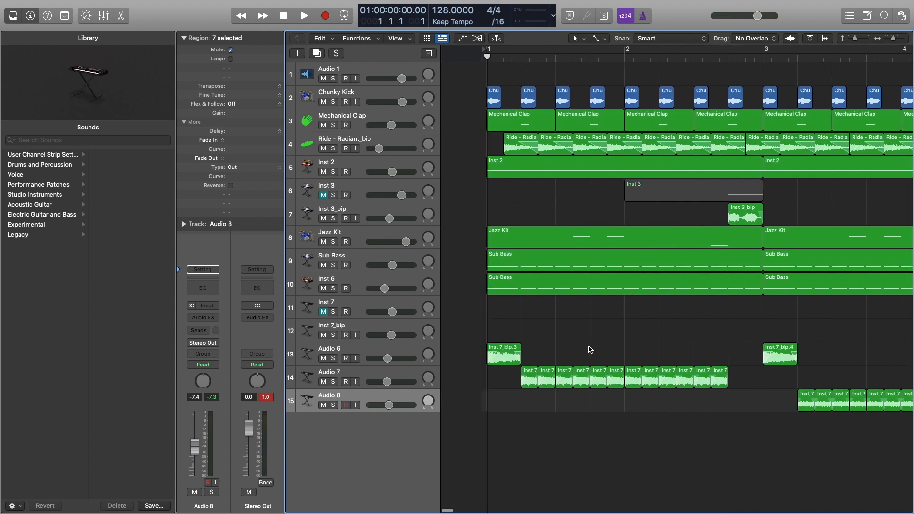
{"action": "scroll", "coordinate": [592, 349], "scroll_direction": "down", "scroll_amount": 2}
{"action": "scroll", "coordinate": [593, 350], "scroll_direction": "up", "scroll_amount": 2}
{"action": "left_click", "coordinate": [364, 415]}
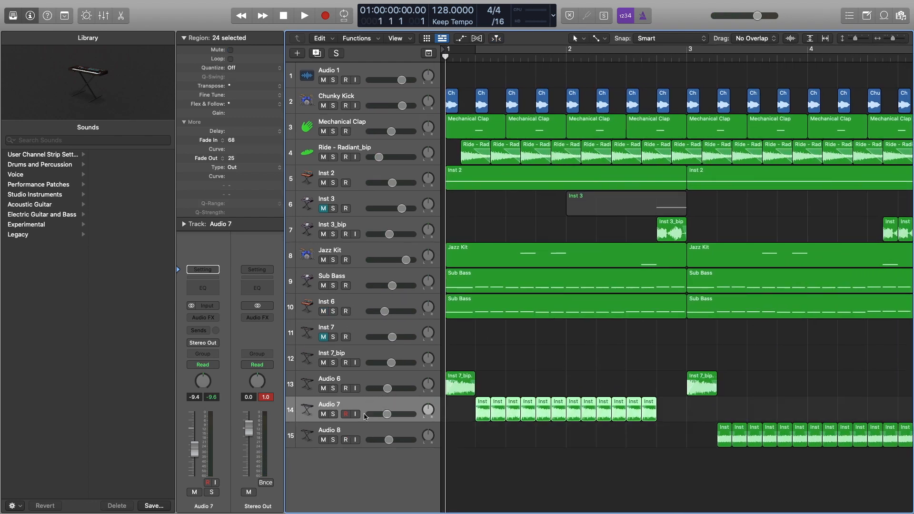
{"action": "left_click", "coordinate": [367, 431], "text": "shift"}
{"action": "right_click", "coordinate": [368, 405]}
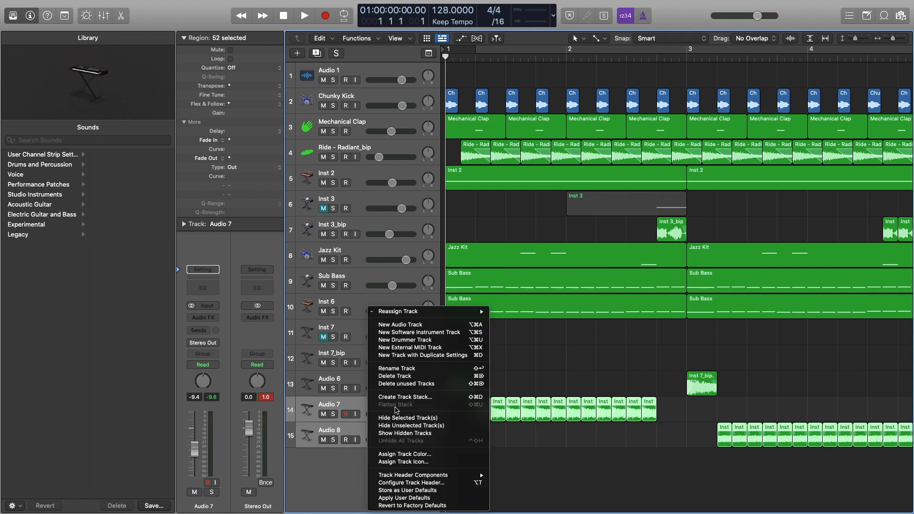
{"action": "left_click", "coordinate": [400, 397]}
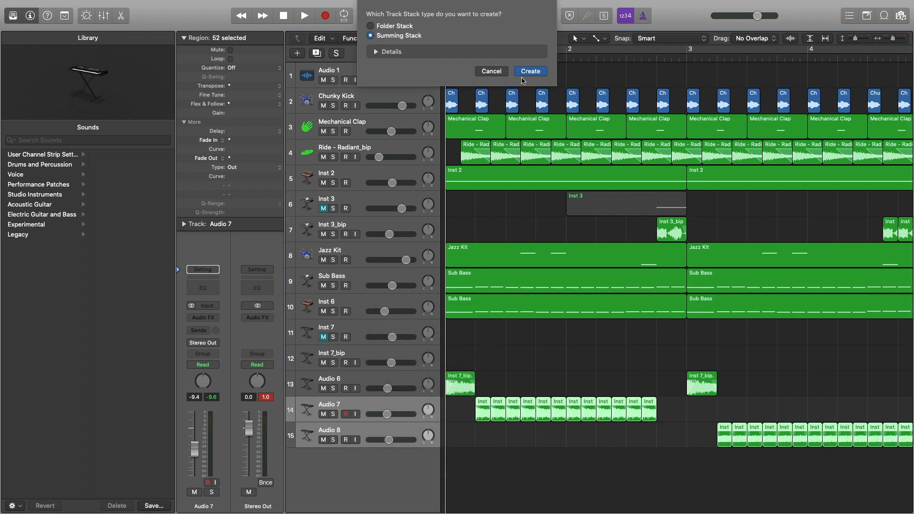
{"action": "left_click", "coordinate": [529, 71]}
- Solo Inst 6, set its volume to -9.6 dB, then unsolo it and play the full mix from the beginning
{"action": "left_click", "coordinate": [565, 349], "text": "ctrl+alt"}
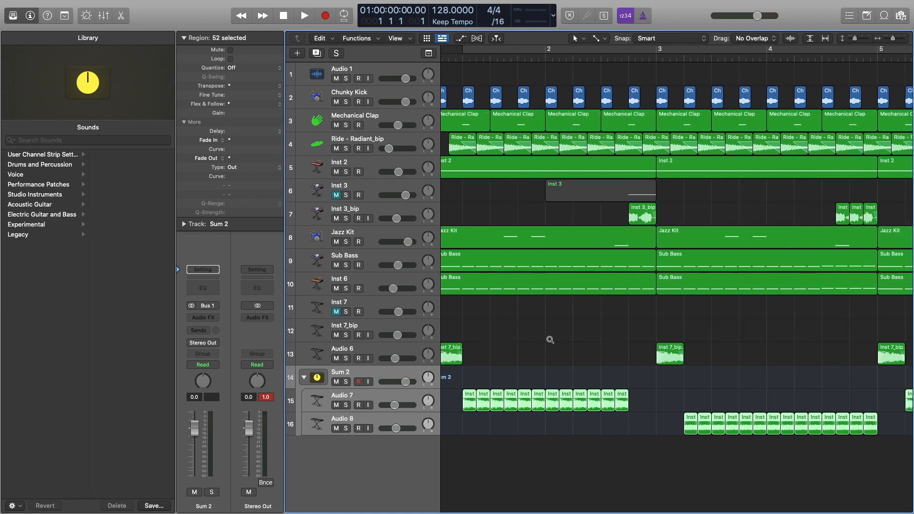
{"action": "left_click", "coordinate": [520, 330], "text": "ctrl+alt"}
{"action": "left_click", "coordinate": [519, 328], "text": "ctrl+alt"}
{"action": "left_click", "coordinate": [515, 327], "text": "ctrl+alt"}
{"action": "left_click", "coordinate": [514, 326], "text": "ctrl+alt"}
{"action": "left_click", "coordinate": [512, 326], "text": "ctrl+alt"}
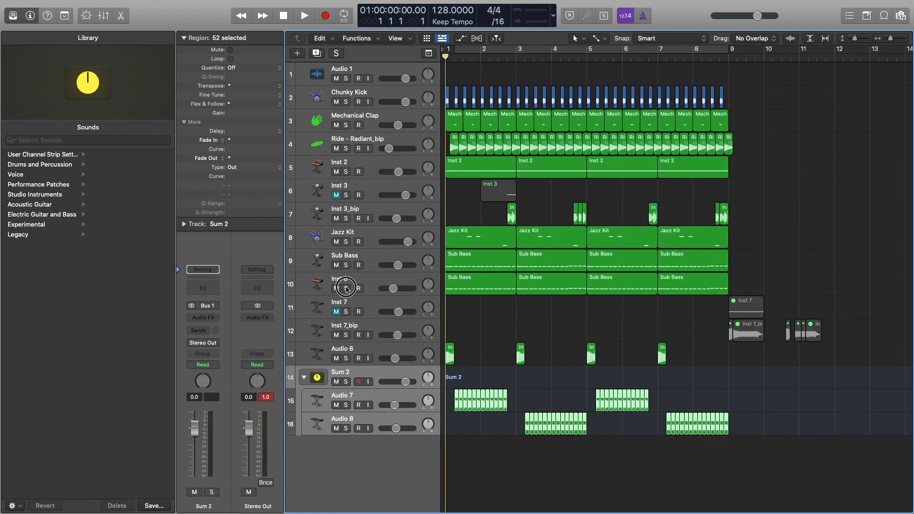
{"action": "left_click", "coordinate": [346, 289]}
{"action": "key", "text": "space"}
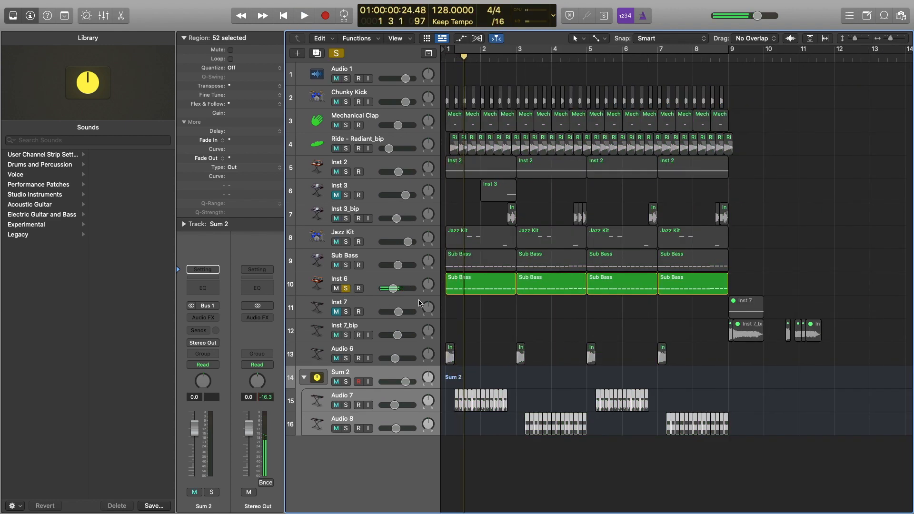
{"action": "left_click", "coordinate": [397, 289]}
{"action": "scroll", "coordinate": [401, 289], "scroll_direction": "right", "scroll_amount": 1}
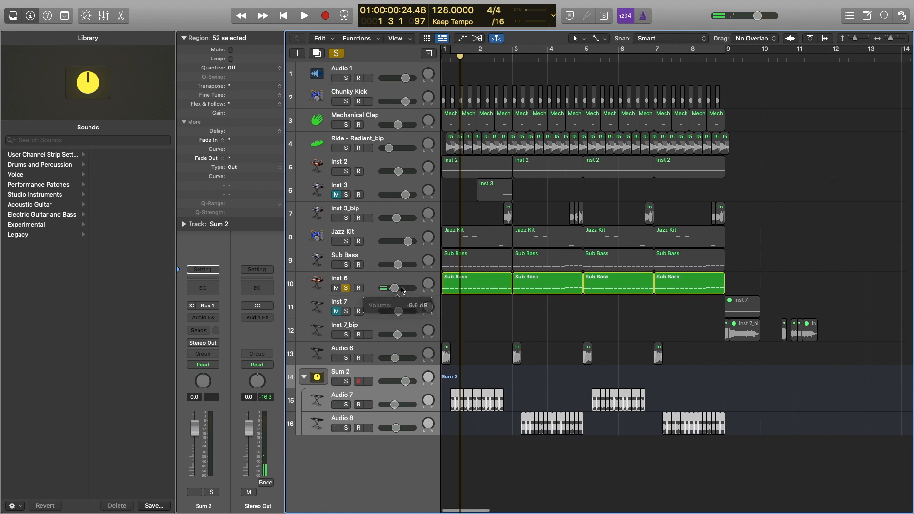
{"action": "key", "text": "Return"}
{"action": "key", "text": "space"}
{"action": "left_click", "coordinate": [348, 287]}
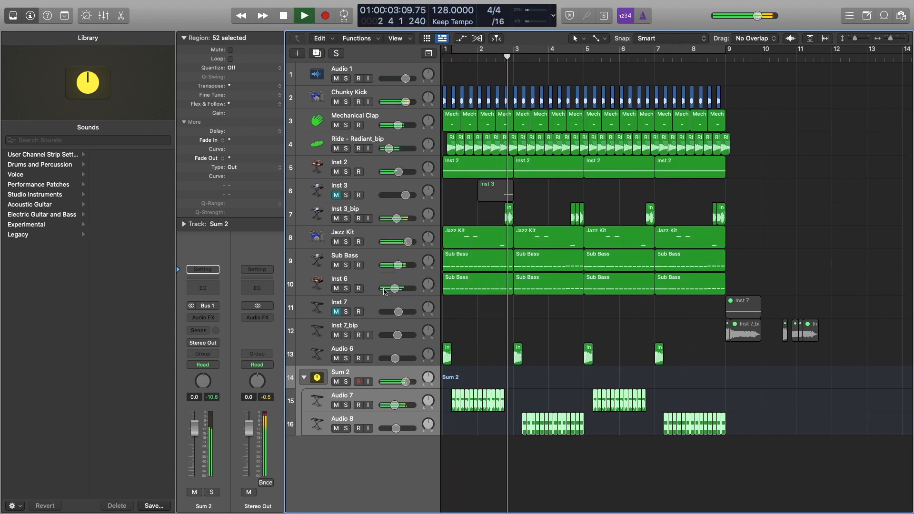
{"action": "key", "text": "space"}
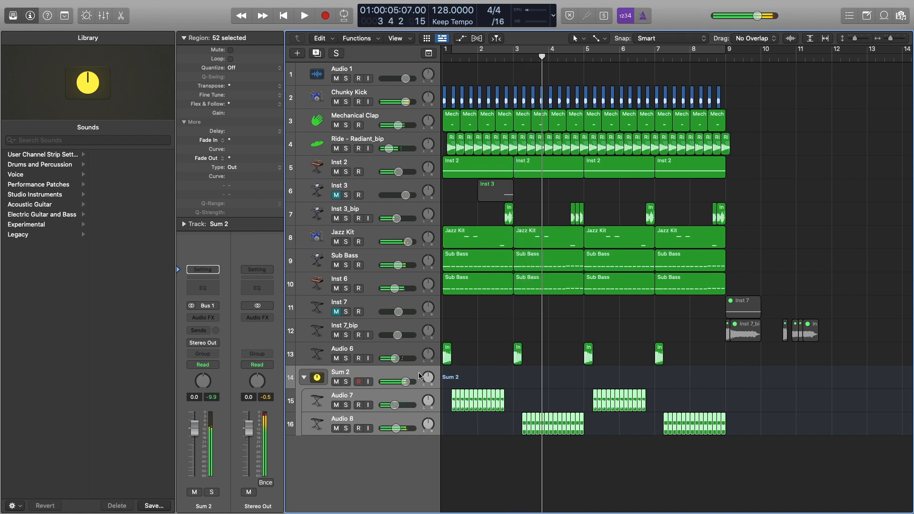
- Add a Channel EQ to Sum 2 and turn on its low cut at 218 Hz, checking it during playback
{"action": "scroll", "coordinate": [491, 382], "scroll_direction": "down", "scroll_amount": 1}
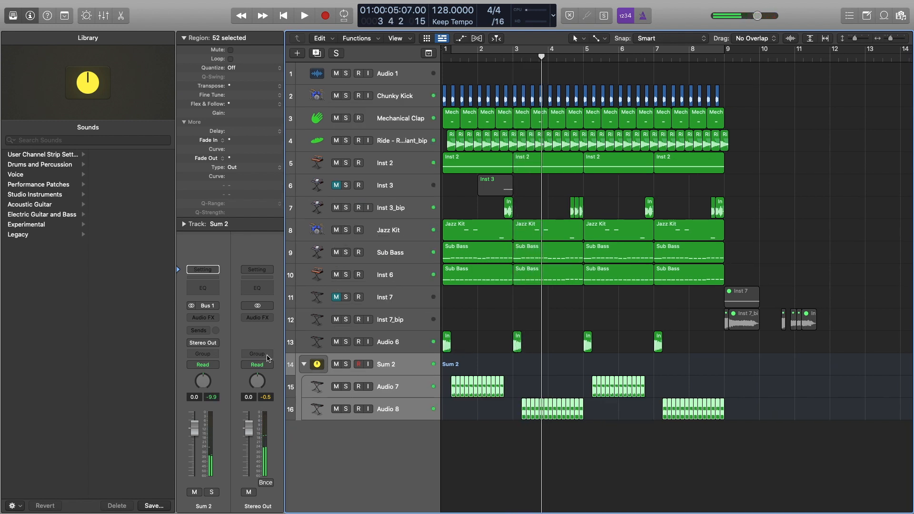
{"action": "left_click", "coordinate": [215, 289]}
{"action": "key", "text": "space"}
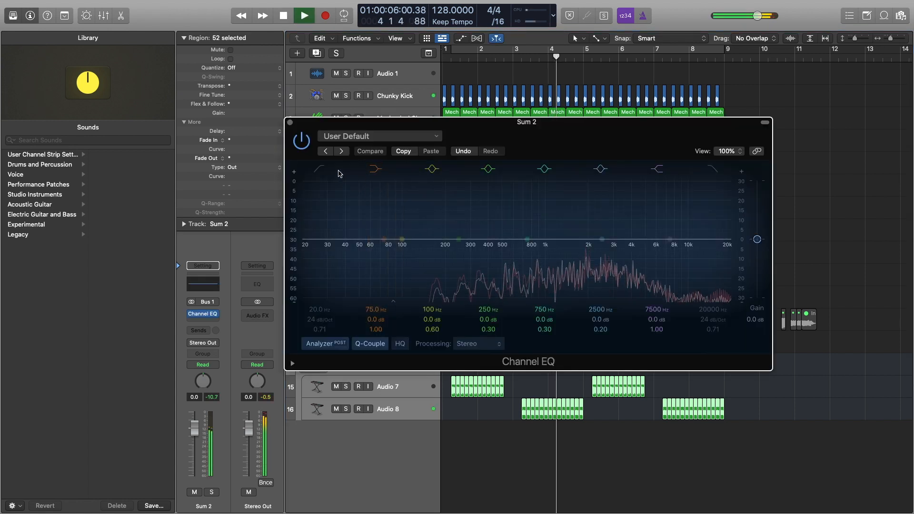
{"action": "key", "text": "space"}
{"action": "left_click", "coordinate": [319, 169]}
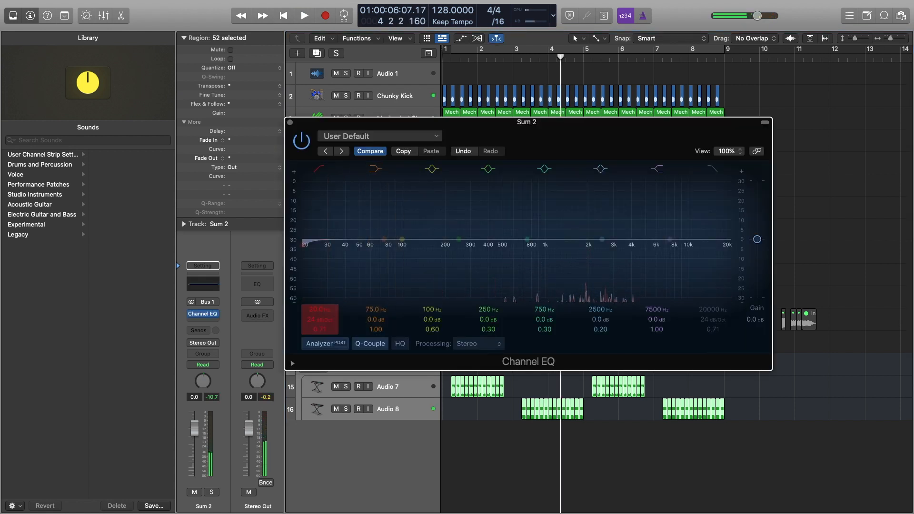
{"action": "left_click_drag", "start_coordinate": [314, 316], "coordinate": [312, 310]}
{"action": "key", "text": "space"}
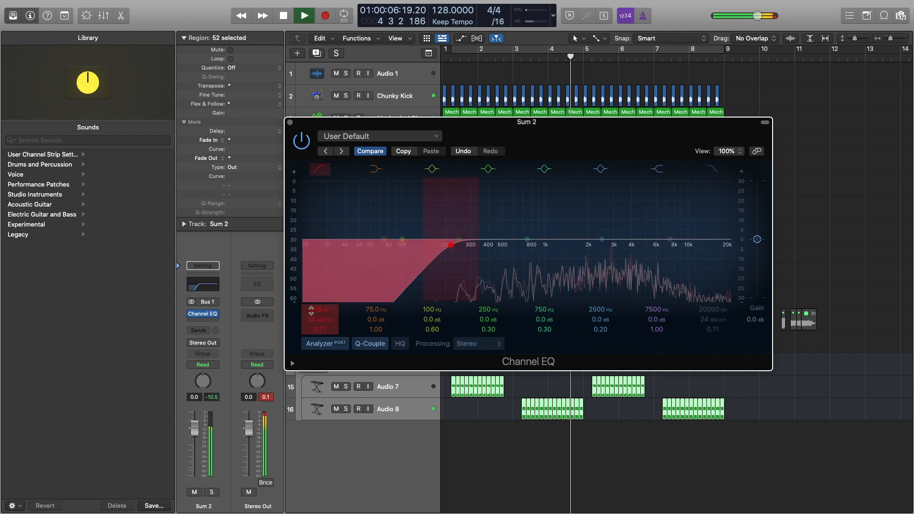
{"action": "key", "text": "space"}
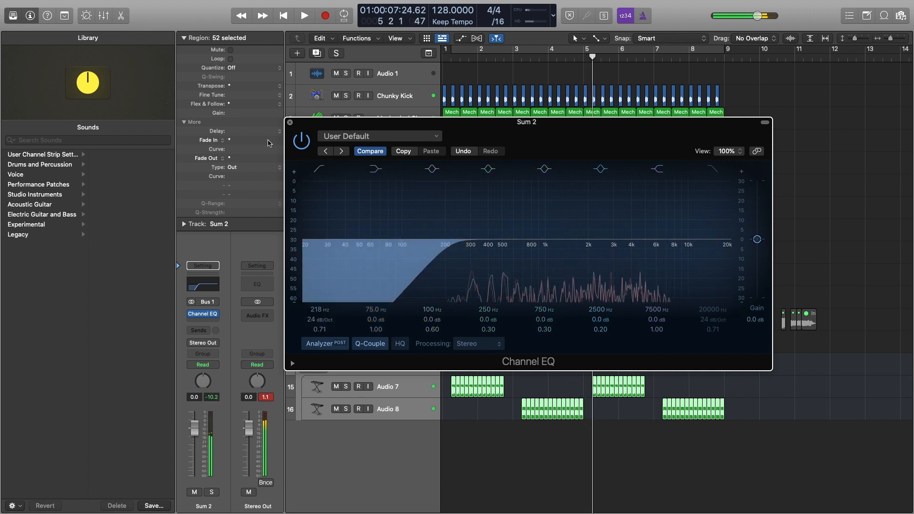
- Close the Channel EQ and insert a Chorus effect after it on the Sum 2 track
{"action": "left_click", "coordinate": [198, 314]}
{"action": "left_click", "coordinate": [215, 314]}
{"action": "mouse_move", "coordinate": [218, 412]}
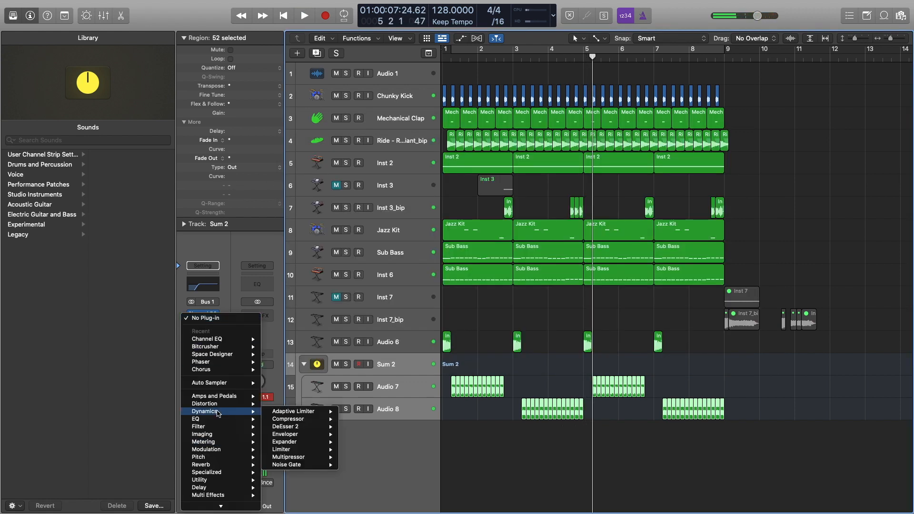
{"action": "mouse_move", "coordinate": [225, 443]}
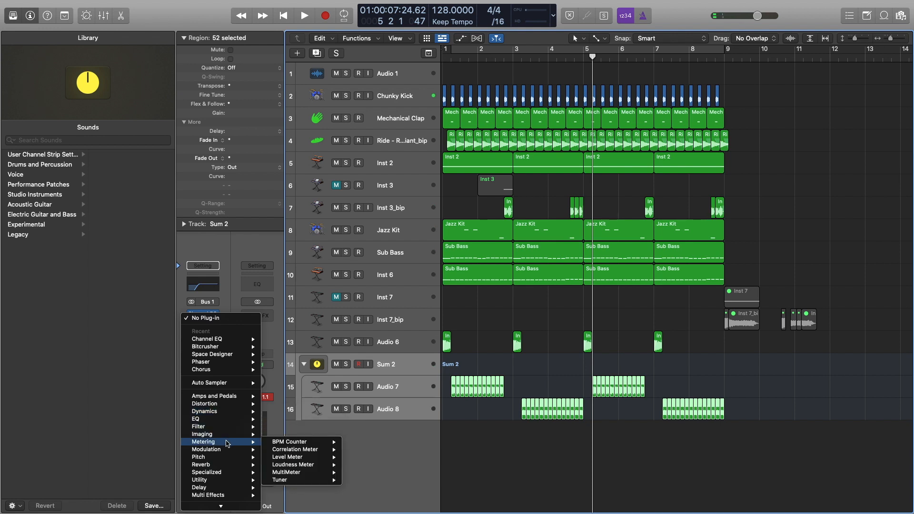
{"action": "mouse_move", "coordinate": [221, 465]}
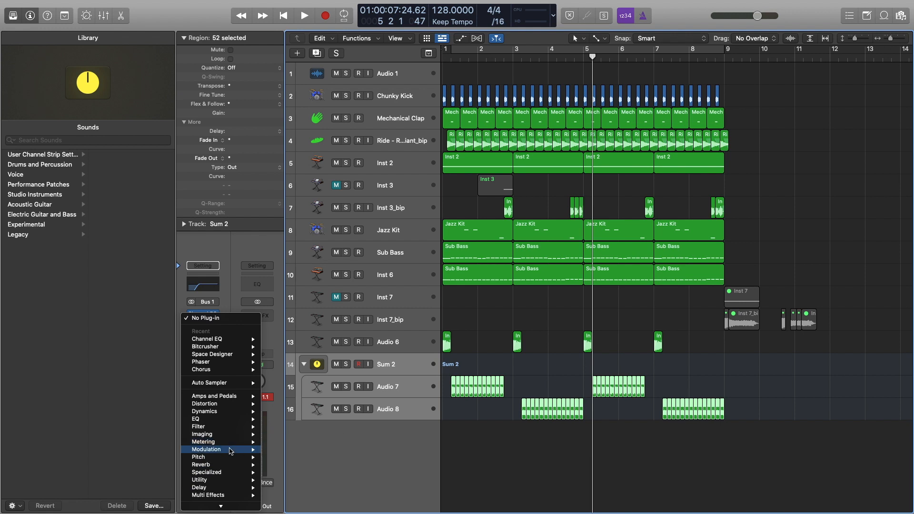
{"action": "mouse_move", "coordinate": [310, 433]}
{"action": "left_click", "coordinate": [362, 430]}
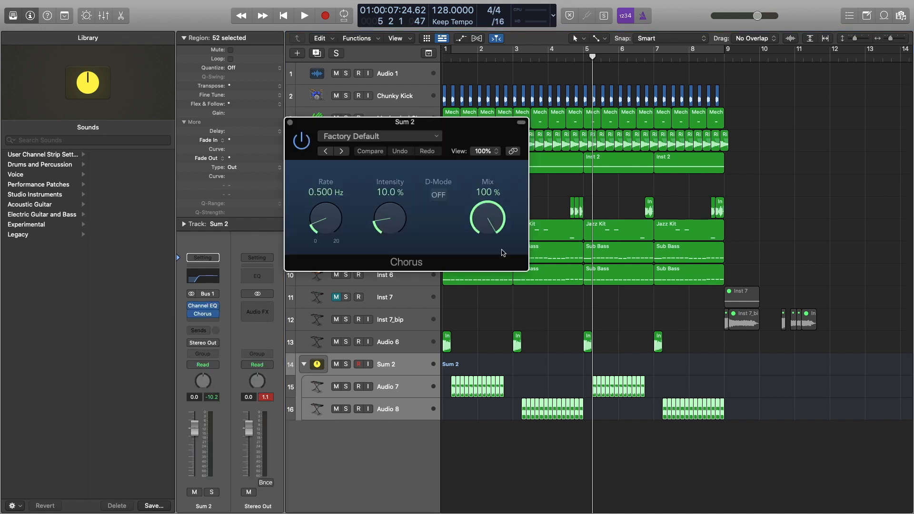
- Play the arrangement from the beginning with Sum 2 soloed and lower the Chorus mix to about 91%
{"action": "key", "text": "Return"}
{"action": "key", "text": "space"}
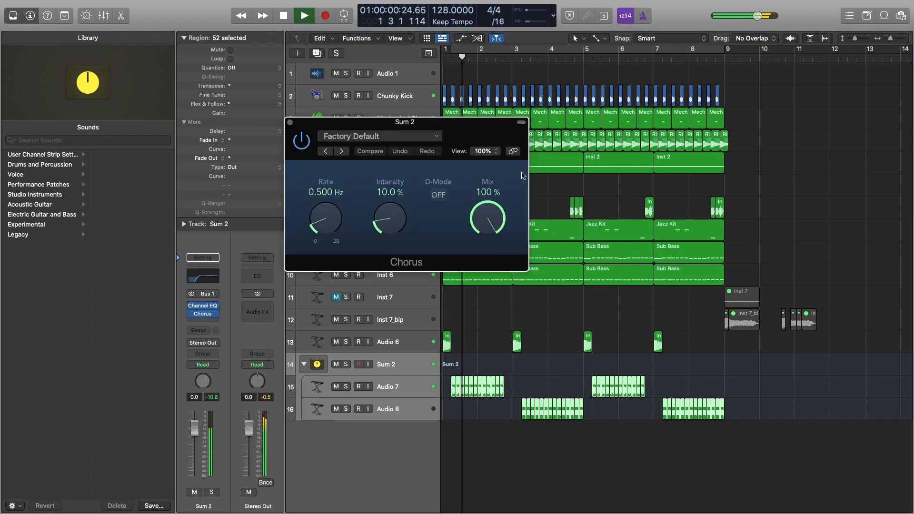
{"action": "key", "text": "s"}
{"action": "left_click_drag", "start_coordinate": [481, 217], "coordinate": [481, 223]}
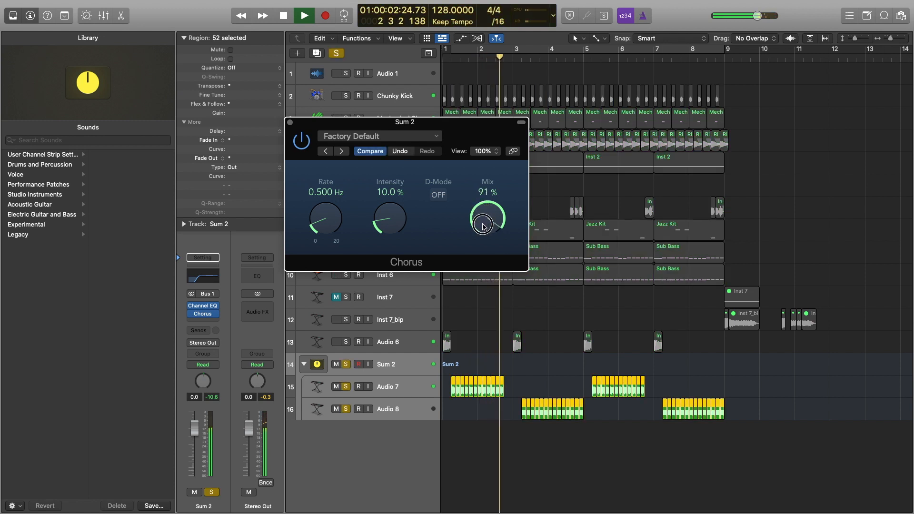
- Try the Mega Wide Chorus preset with a reduced mix, followed by the Pad Enchancer preset
{"action": "left_click", "coordinate": [351, 138]}
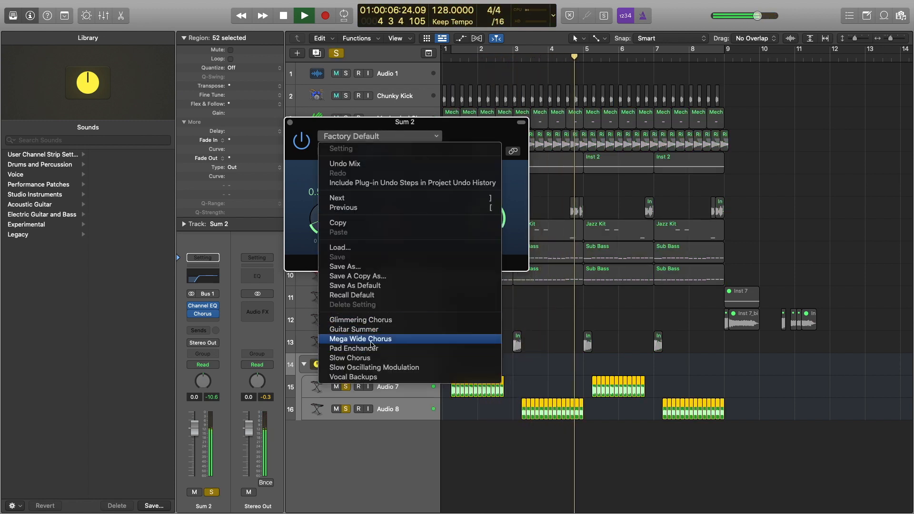
{"action": "left_click", "coordinate": [372, 341]}
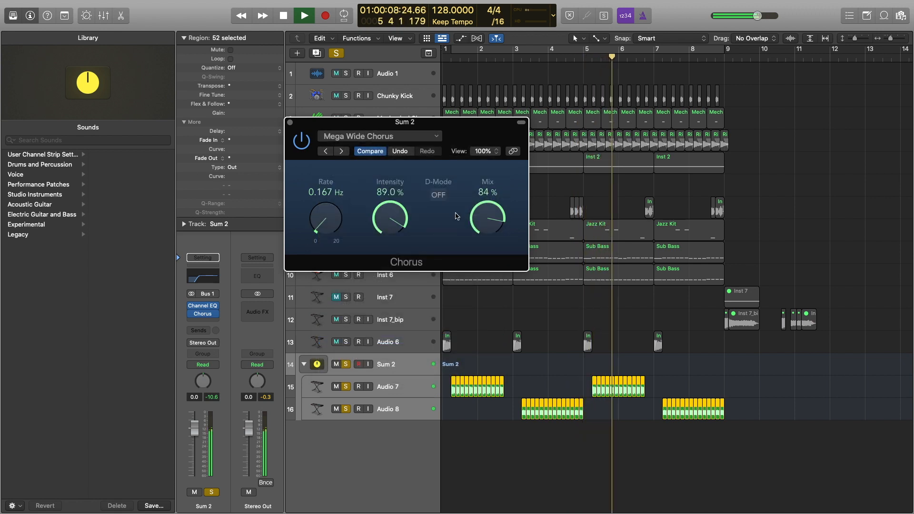
{"action": "left_click_drag", "start_coordinate": [487, 218], "coordinate": [460, 262]}
{"action": "left_click_drag", "start_coordinate": [484, 214], "coordinate": [483, 237]}
{"action": "left_click", "coordinate": [374, 136]}
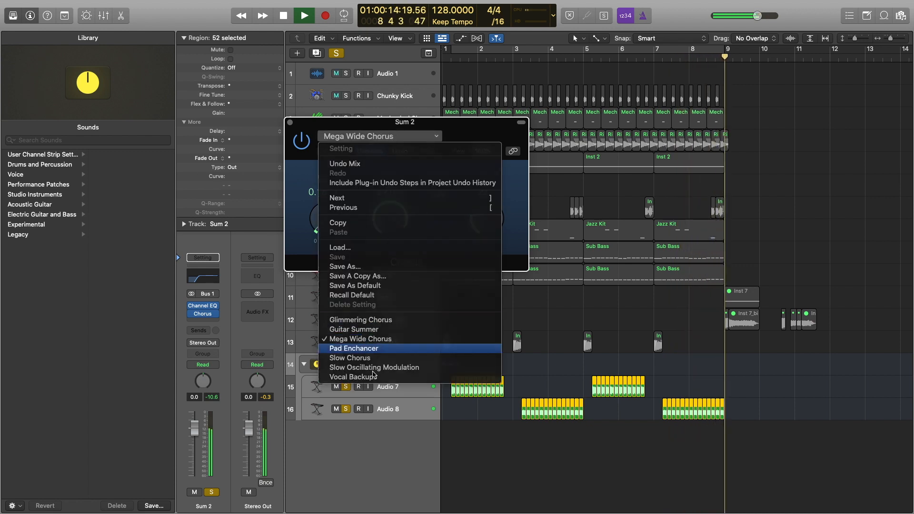
{"action": "left_click", "coordinate": [371, 349]}
- Load the Glimmering Chorus preset, set its mix to 30% while listening, and stop playback
{"action": "left_click", "coordinate": [373, 136]}
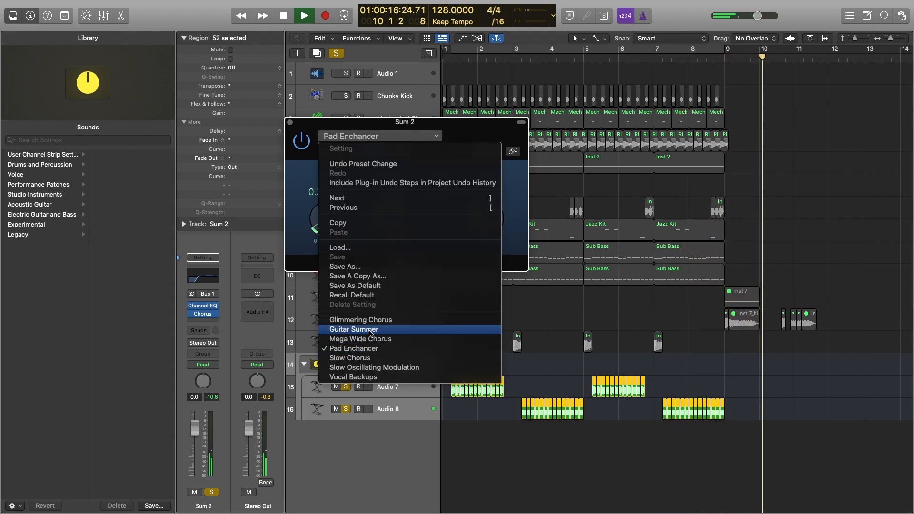
{"action": "left_click", "coordinate": [374, 320]}
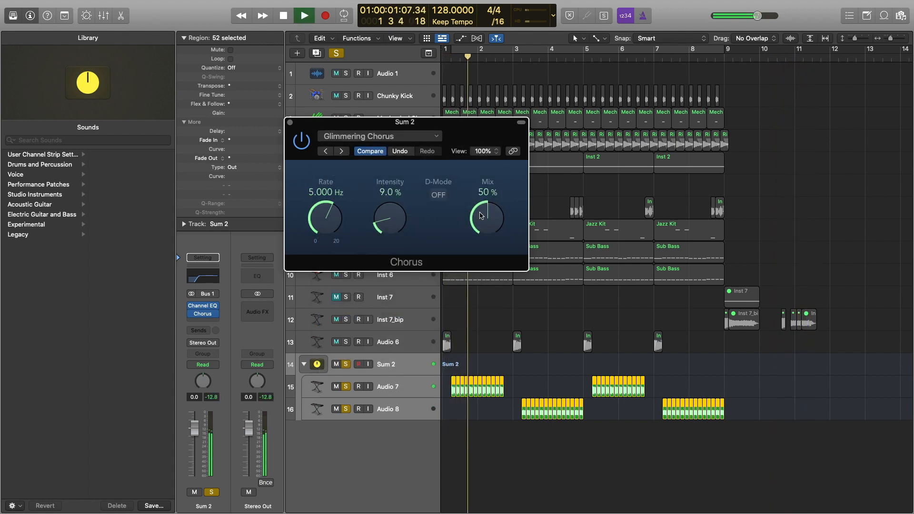
{"action": "left_click_drag", "start_coordinate": [487, 214], "coordinate": [481, 184]}
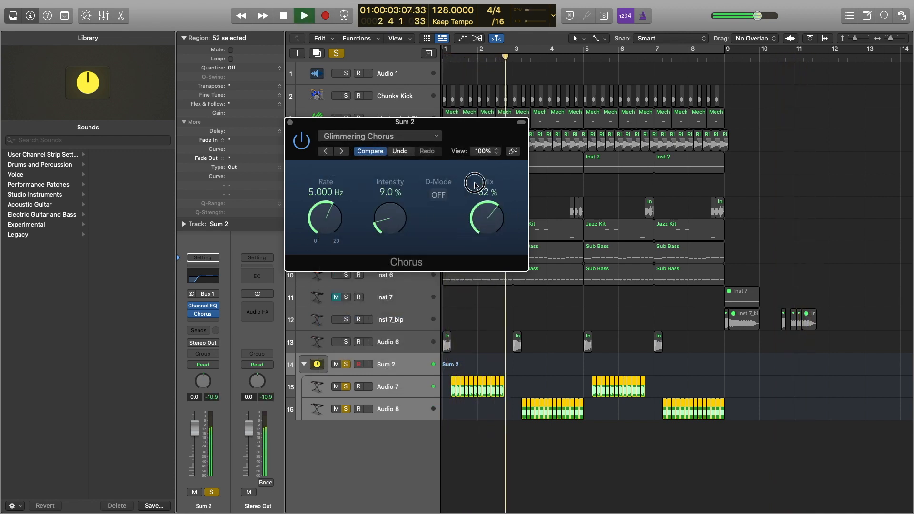
{"action": "left_click_drag", "start_coordinate": [491, 115], "coordinate": [478, 310]}
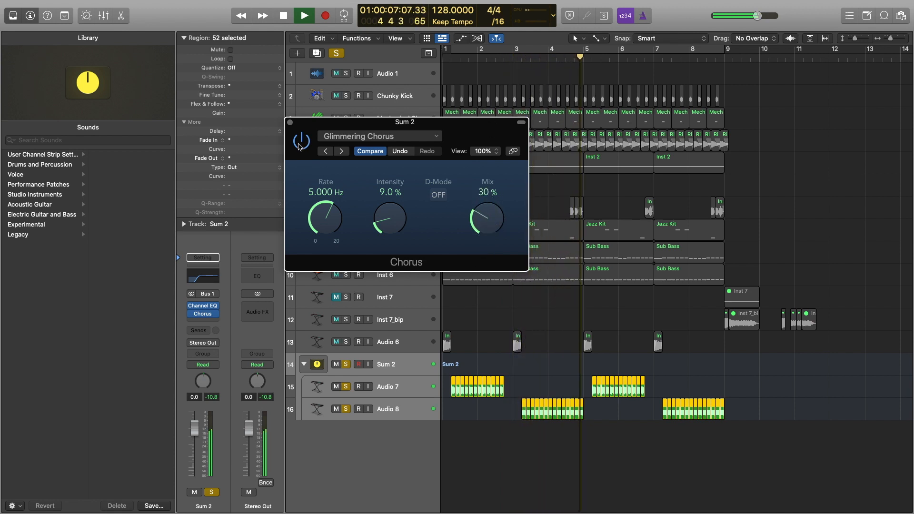
{"action": "left_click", "coordinate": [290, 125]}
{"action": "key", "text": "space"}
- Insert an Ensemble effect after the Chorus on Sum 2 and load its Symphonic 5 Voice preset
{"action": "left_click", "coordinate": [199, 322]}
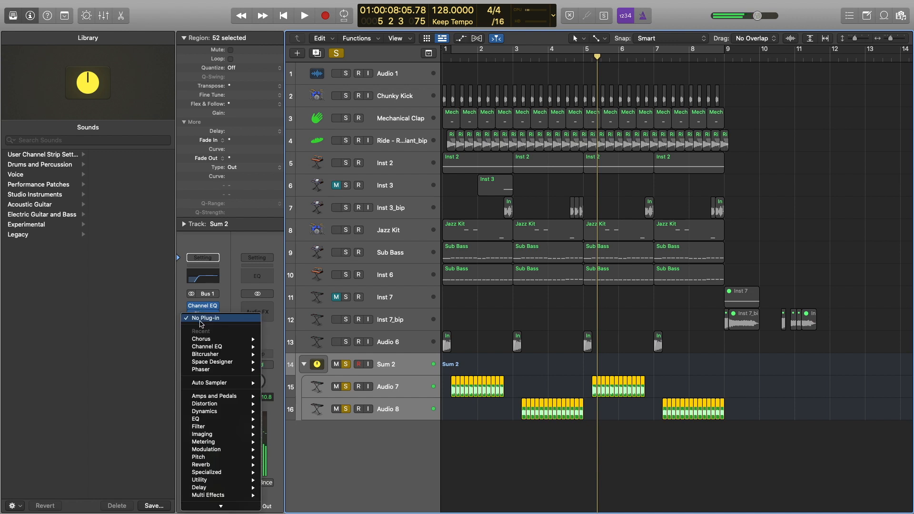
{"action": "mouse_move", "coordinate": [206, 449]}
{"action": "mouse_move", "coordinate": [311, 450]}
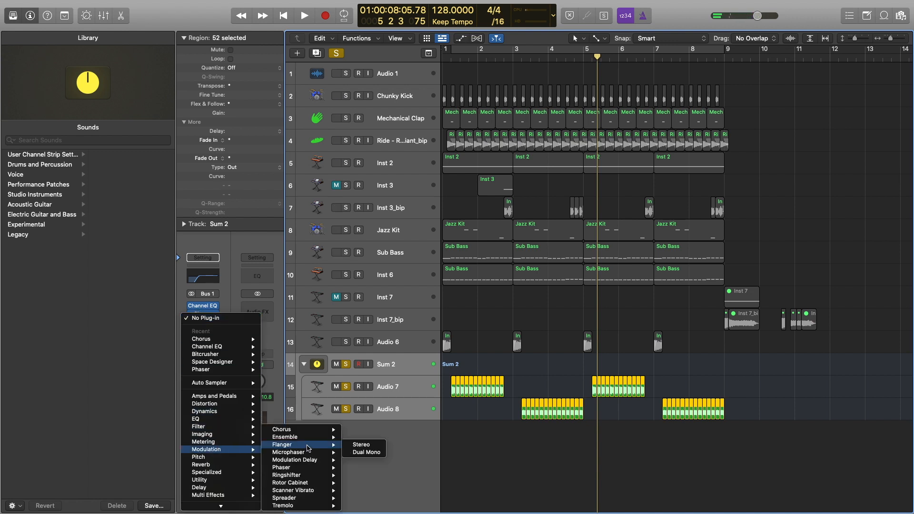
{"action": "left_click", "coordinate": [355, 439]}
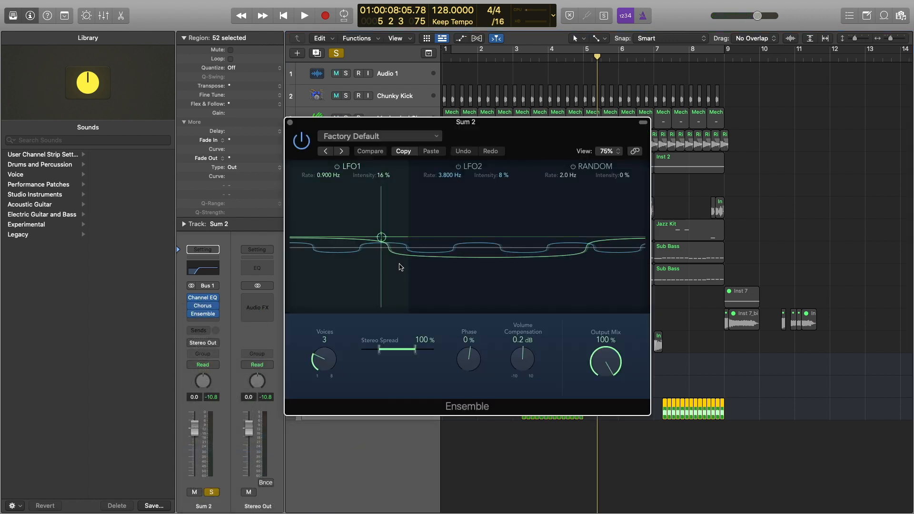
{"action": "left_click", "coordinate": [408, 136]}
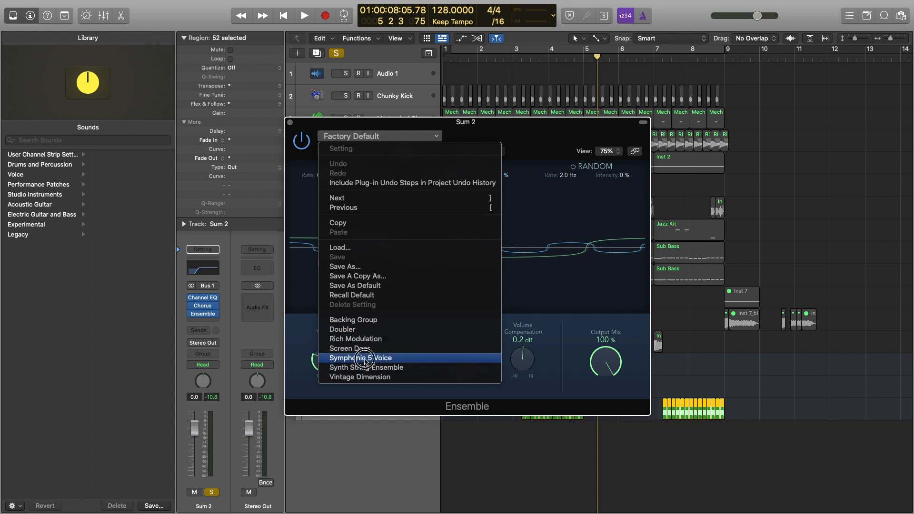
{"action": "left_click", "coordinate": [364, 358]}
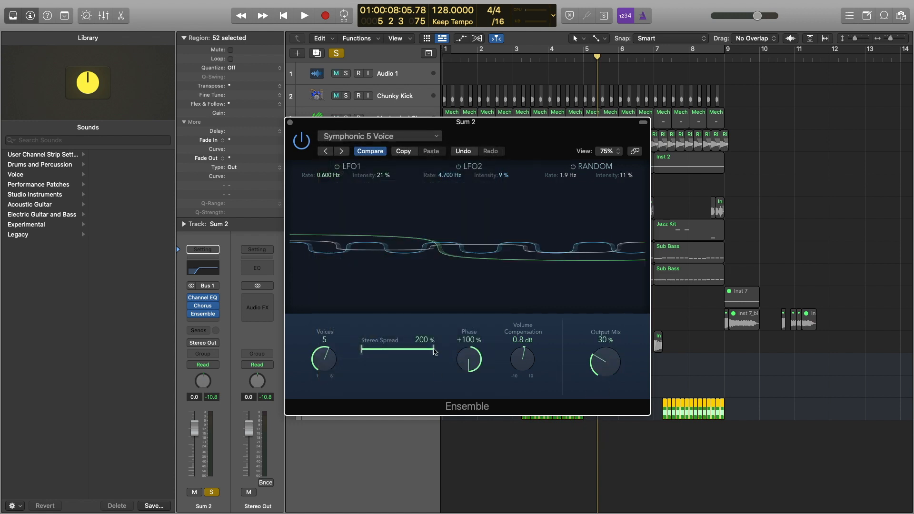
- Set the Ensemble's stereo spread to 116%, audition it, and unsolo Sum 2 to hear it in the full mix
{"action": "key", "text": "space"}
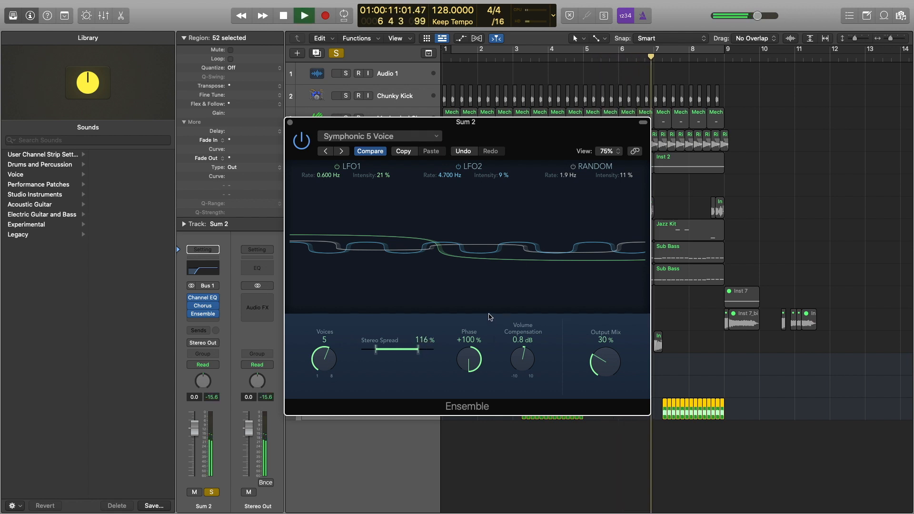
{"action": "key", "text": "ctrl+s"}
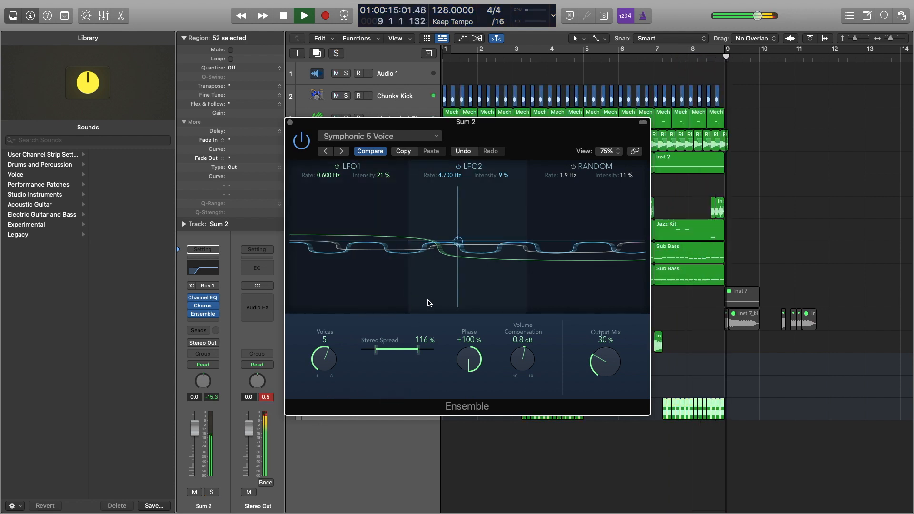
{"action": "key", "text": "space"}
{"action": "left_click", "coordinate": [288, 123]}
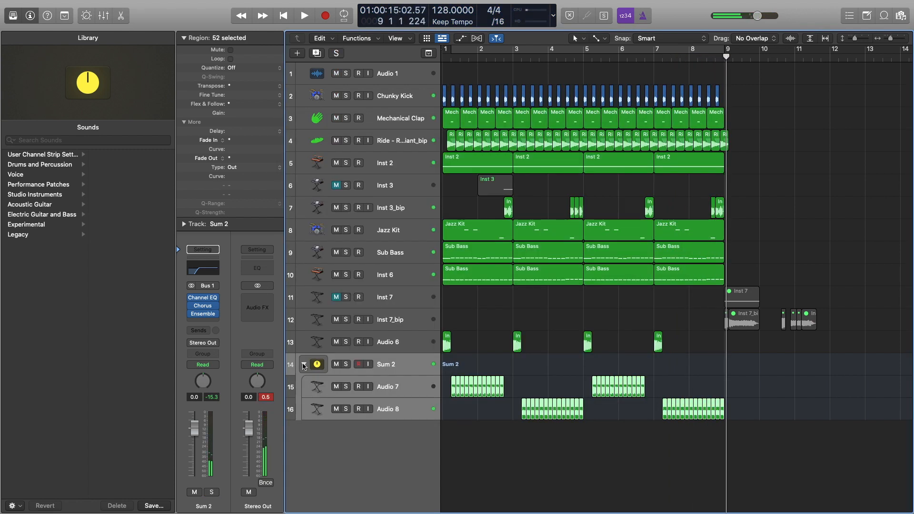
- Insert a Bitcrusher on Sum 2 with 5.0 dB of drive and play the full mix from the beginning
{"action": "left_click", "coordinate": [216, 324]}
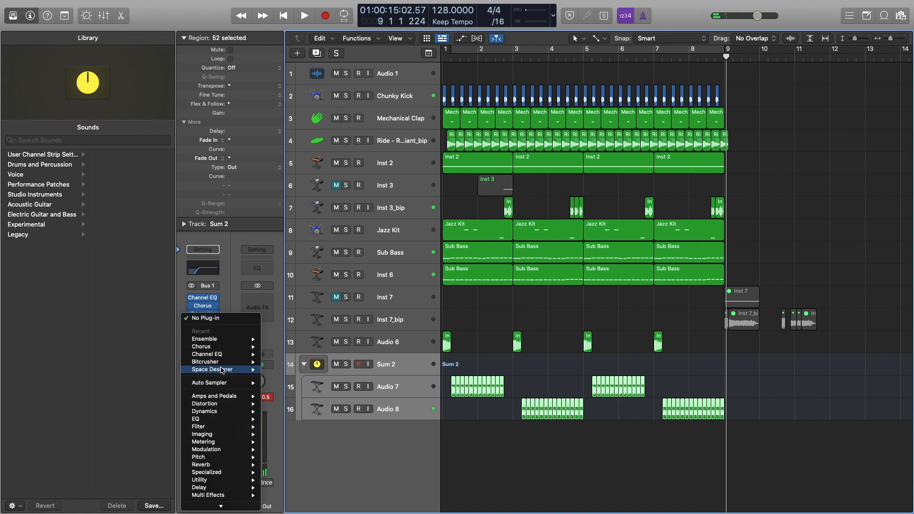
{"action": "mouse_move", "coordinate": [242, 364]}
{"action": "left_click", "coordinate": [277, 363]}
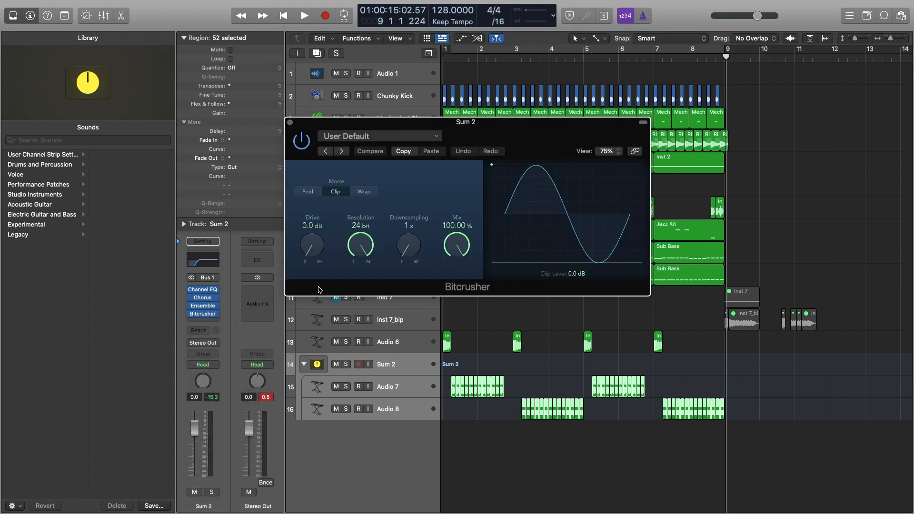
{"action": "left_click_drag", "start_coordinate": [309, 242], "coordinate": [309, 234]}
{"action": "key", "text": "Return"}
{"action": "key", "text": "space"}
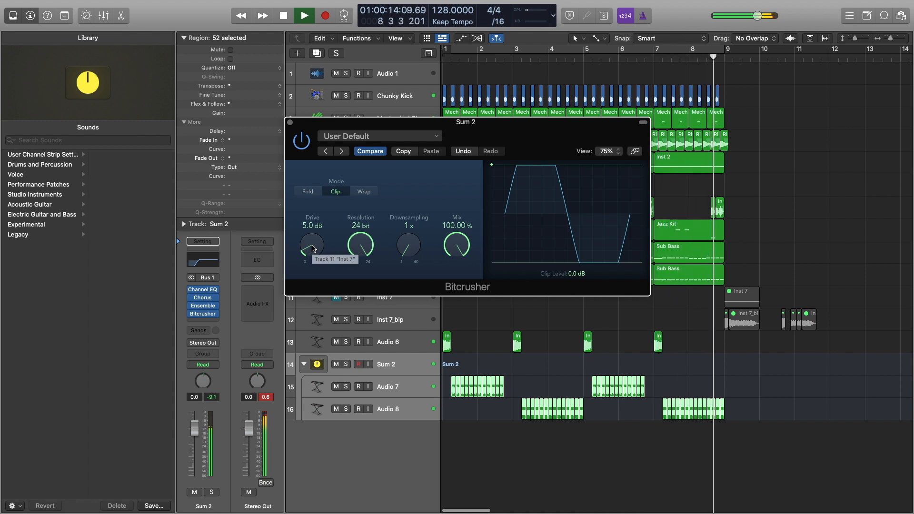
{"action": "key", "text": "space"}
{"action": "left_click", "coordinate": [290, 122]}
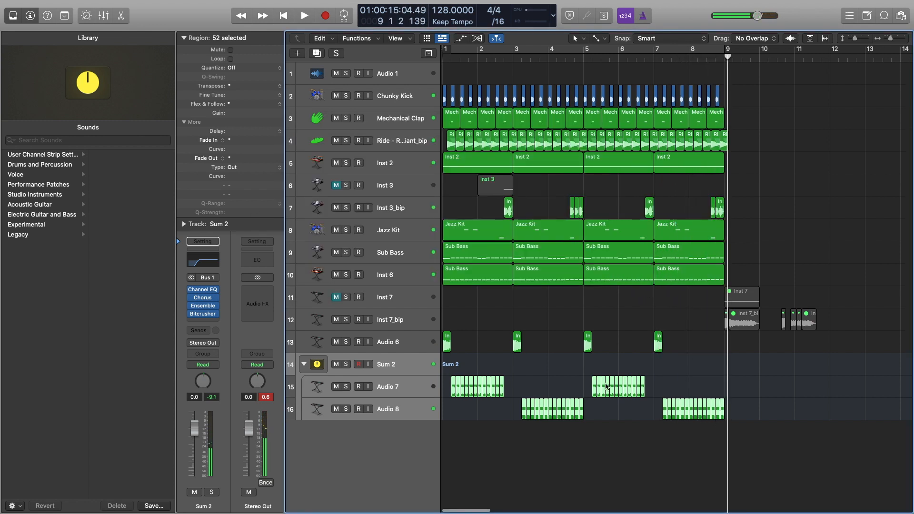
- Collapse Sum 2, group the tracks from Inst 2 to Audio 6 into a summing stack, and collapse the new stack
{"action": "left_click", "coordinate": [304, 365]}
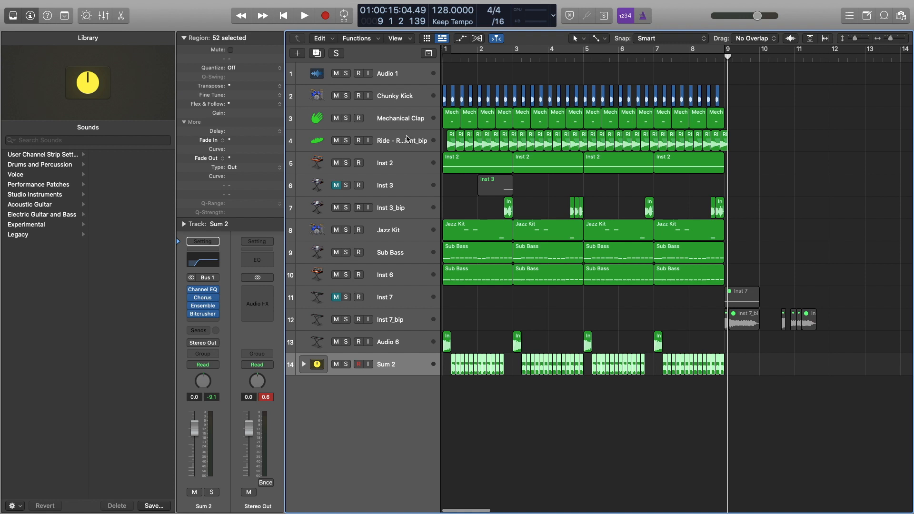
{"action": "left_click", "coordinate": [392, 162]}
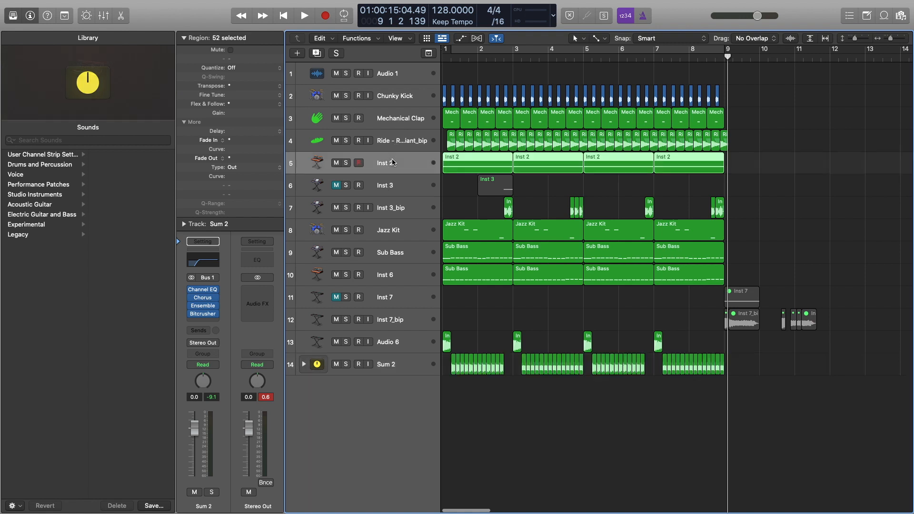
{"action": "left_click", "coordinate": [391, 342], "text": "shift"}
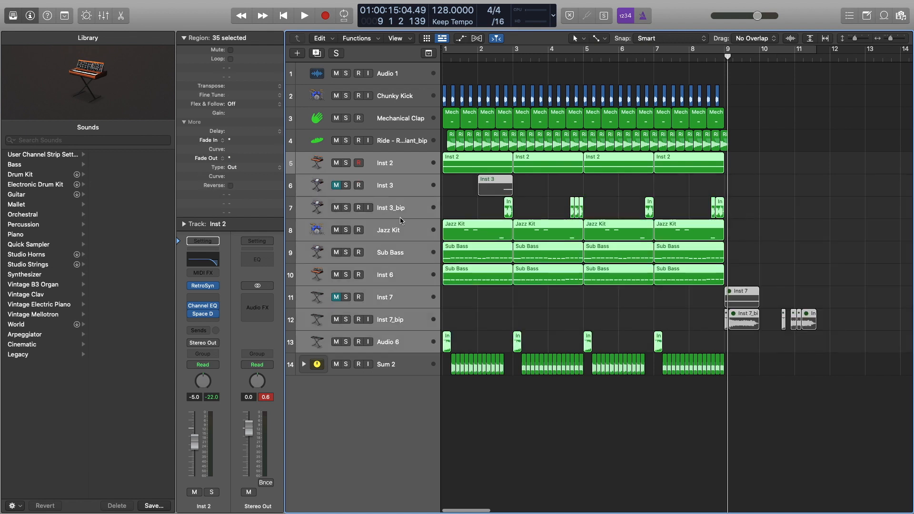
{"action": "right_click", "coordinate": [402, 165]}
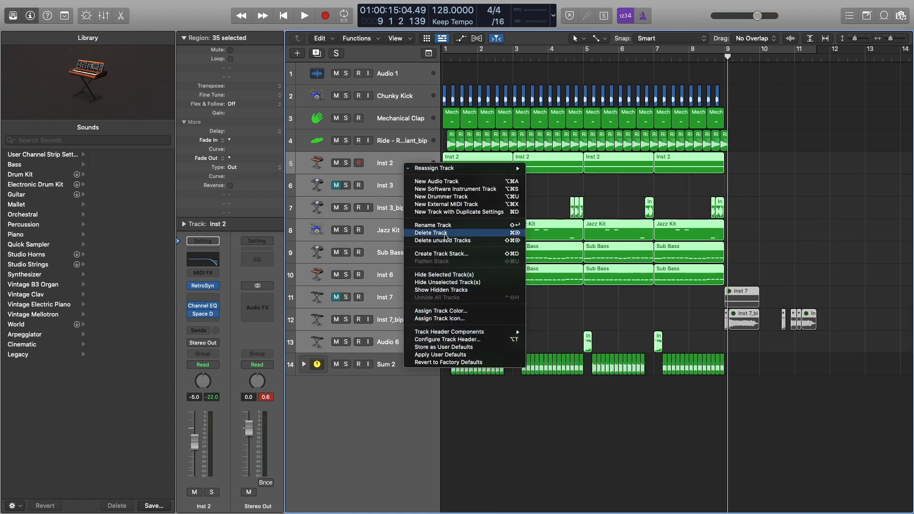
{"action": "left_click", "coordinate": [446, 256]}
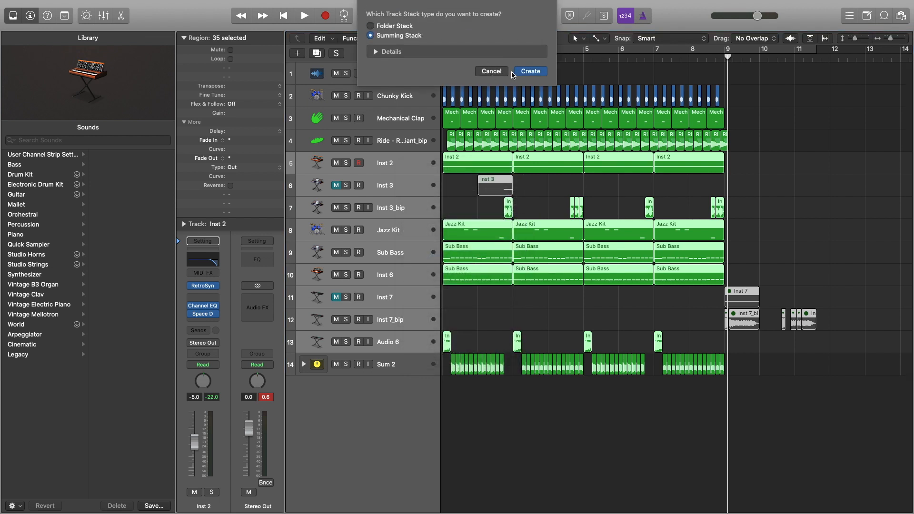
{"action": "left_click", "coordinate": [529, 70]}
{"action": "left_click", "coordinate": [304, 163]}
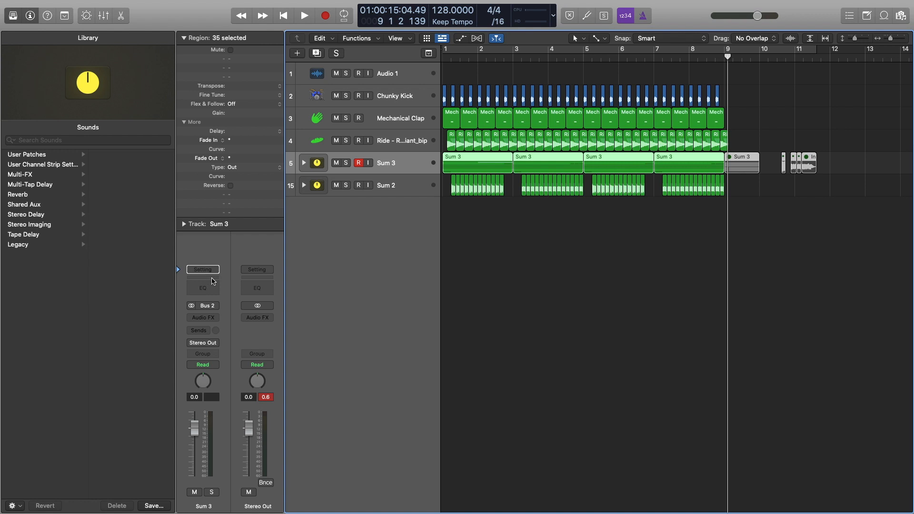
- Insert a Compressor on Sum 3, set its side chain to Chunky Kick (Audio 2), and start playback
{"action": "left_click", "coordinate": [213, 281]}
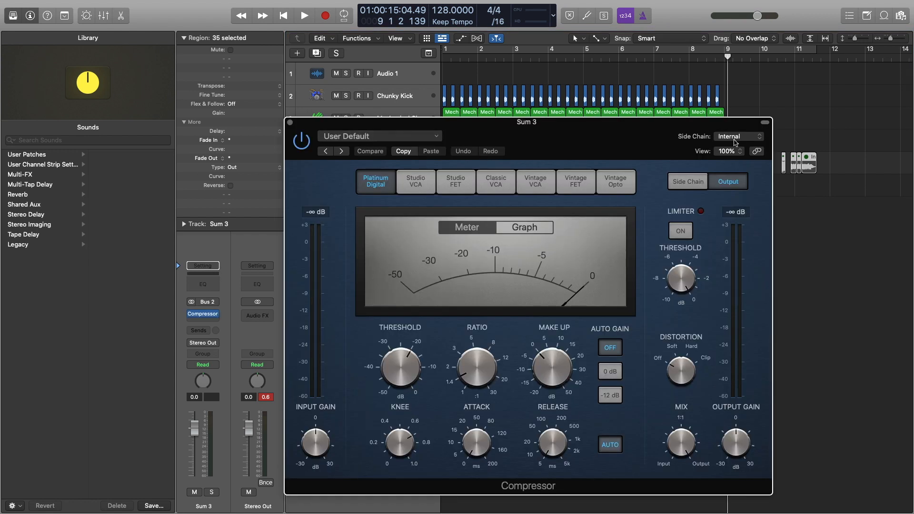
{"action": "left_click", "coordinate": [736, 138]}
{"action": "mouse_move", "coordinate": [730, 153]}
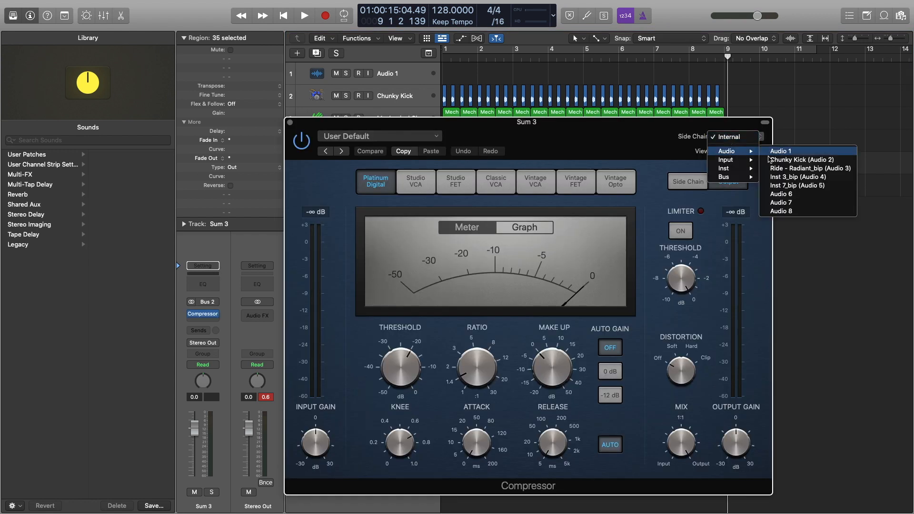
{"action": "left_click", "coordinate": [802, 159]}
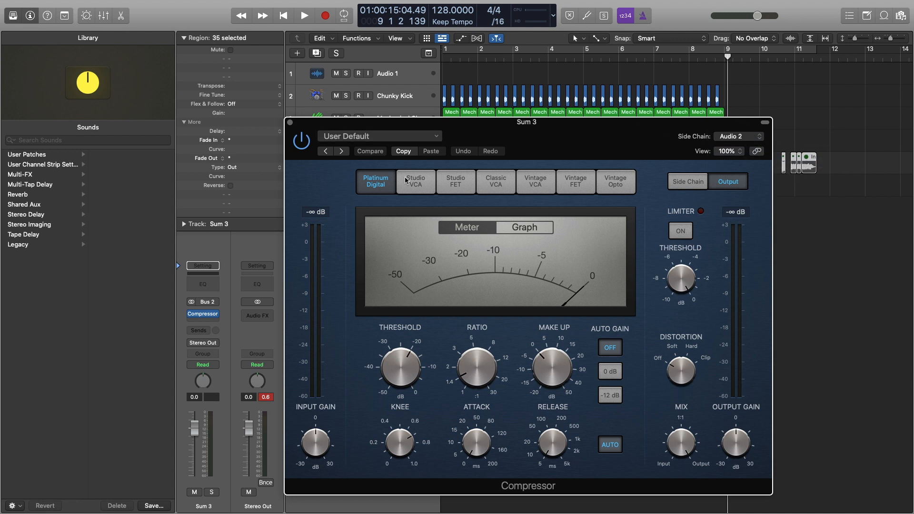
{"action": "key", "text": "space"}
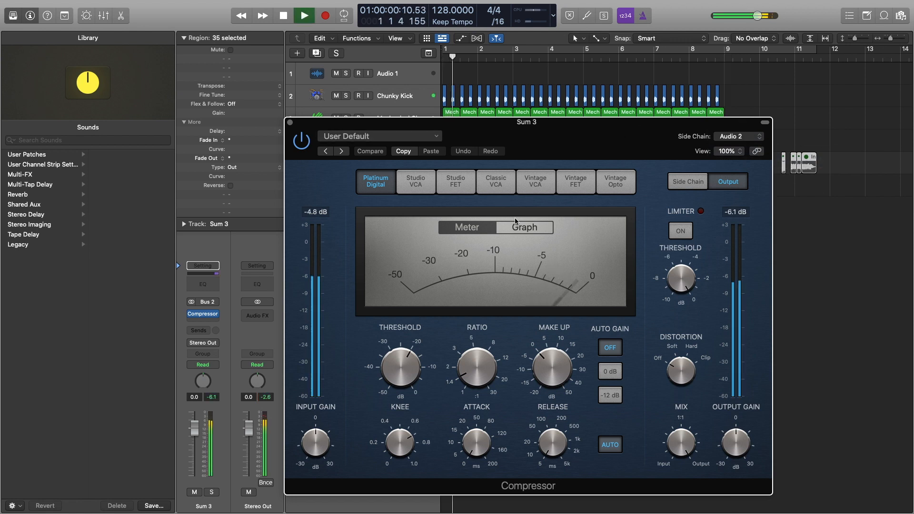
- Raise the ratio and threshold of Sum 3's side-chained Compressor during playback, audition the pumping, and close the Compressor window
{"action": "mouse_move", "coordinate": [466, 381]}
{"action": "left_click_drag", "start_coordinate": [467, 381], "coordinate": [465, 350]}
{"action": "mouse_move", "coordinate": [399, 364]}
{"action": "left_click_drag", "start_coordinate": [399, 364], "coordinate": [399, 360]}
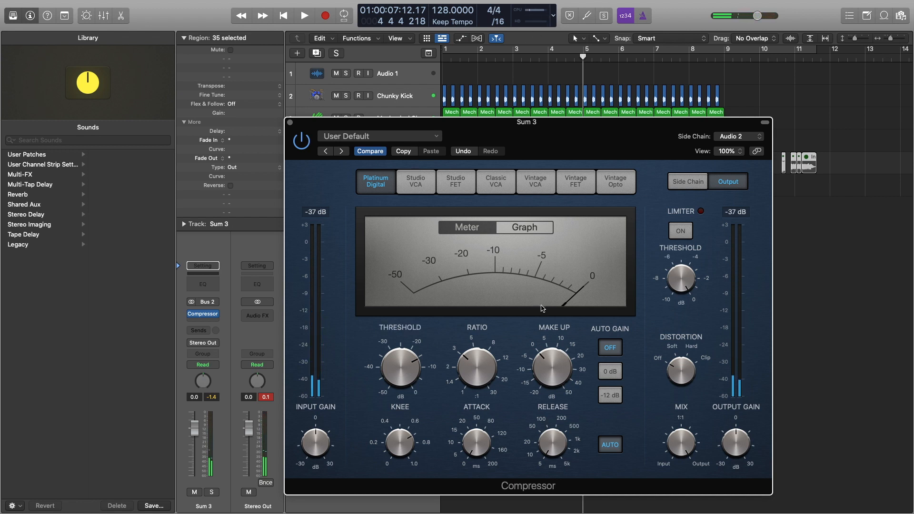
{"action": "key", "text": "space"}
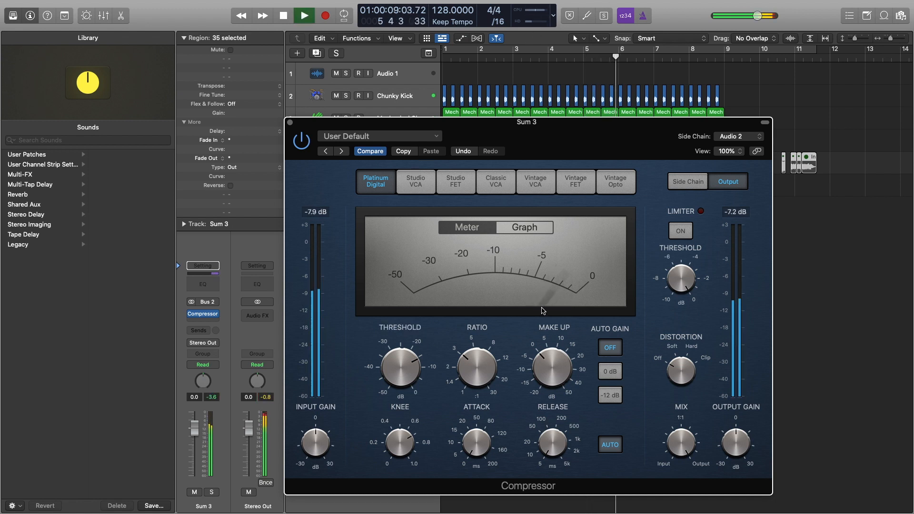
{"action": "key", "text": "space"}
{"action": "key", "text": "super+w"}
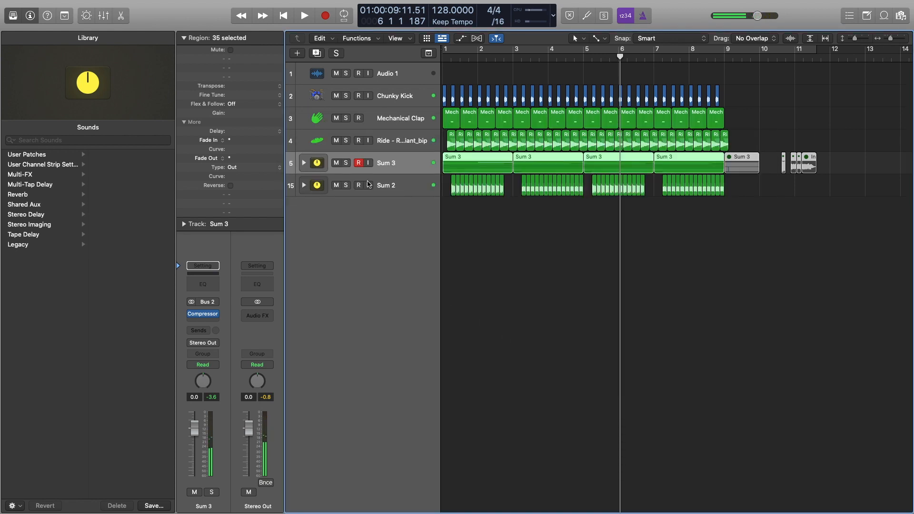
{"action": "left_click", "coordinate": [395, 186]}
{"action": "left_click", "coordinate": [212, 250]}
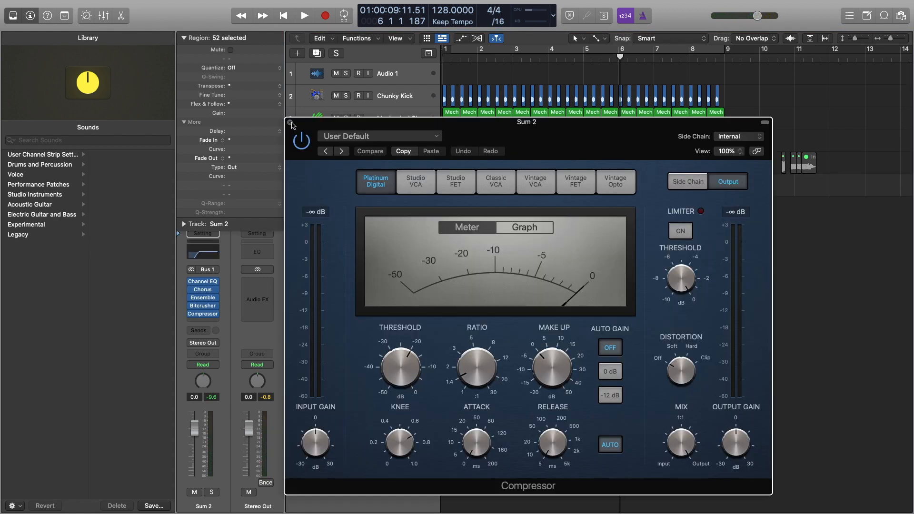
{"action": "left_click", "coordinate": [291, 122]}
{"action": "left_click", "coordinate": [215, 316]}
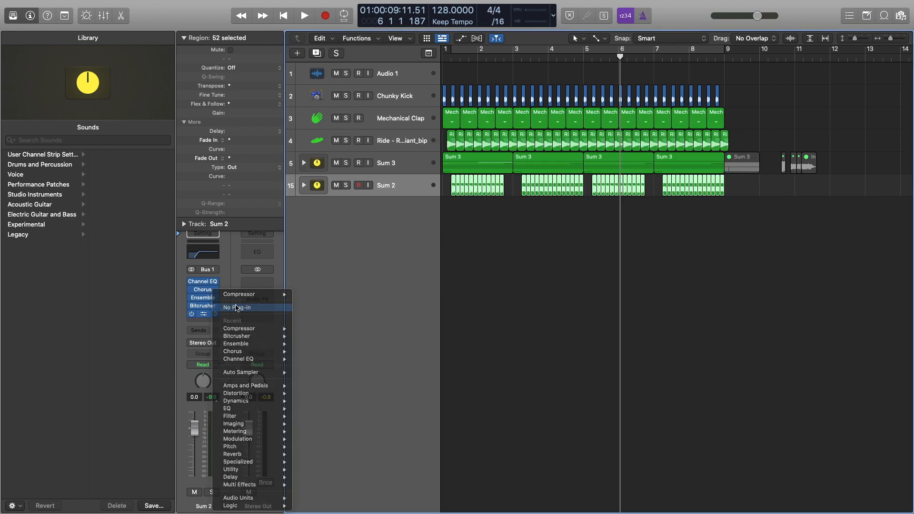
{"action": "left_click", "coordinate": [235, 307]}
- Show the Mixer, copy Sum 3's Compressor to the slot below Sum 2's Bitcrusher, and check it during playback from the beginning
{"action": "key", "text": "x"}
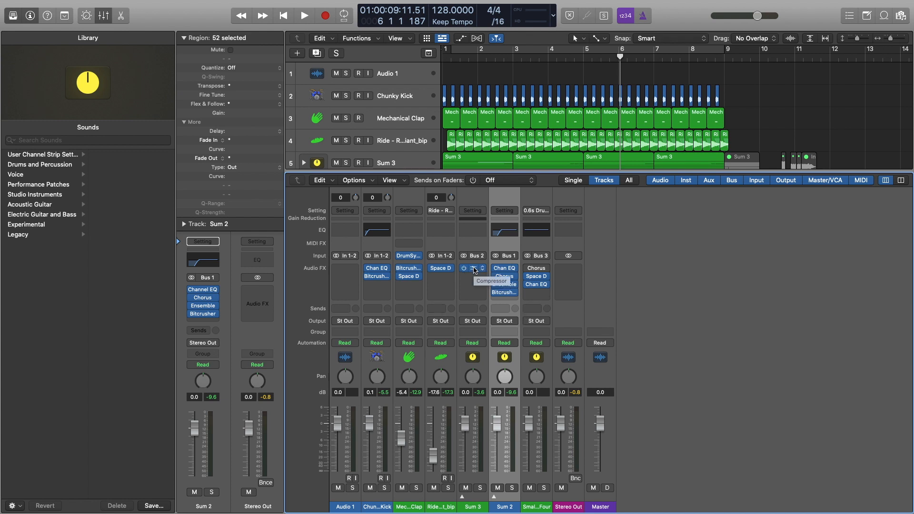
{"action": "left_click_drag", "start_coordinate": [508, 298], "coordinate": [510, 300]}
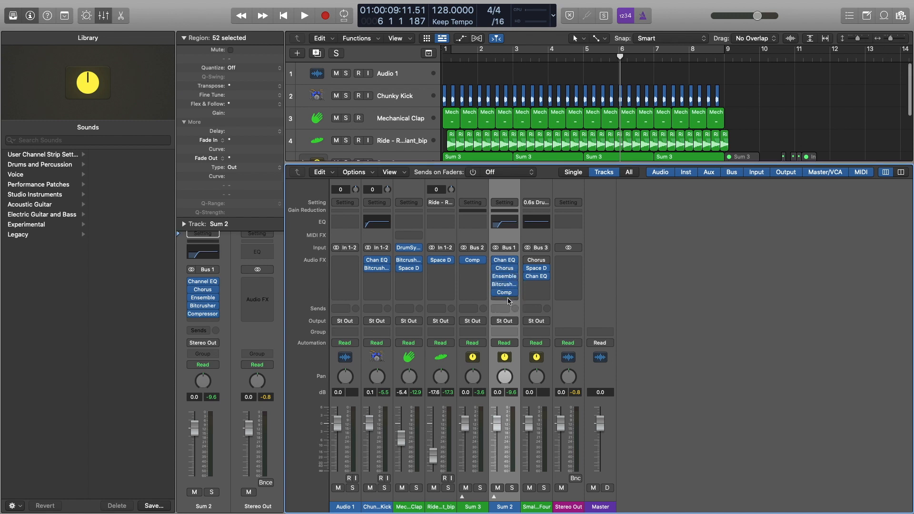
{"action": "left_click", "coordinate": [508, 295]}
{"action": "key", "text": "Return"}
{"action": "key", "text": "space"}
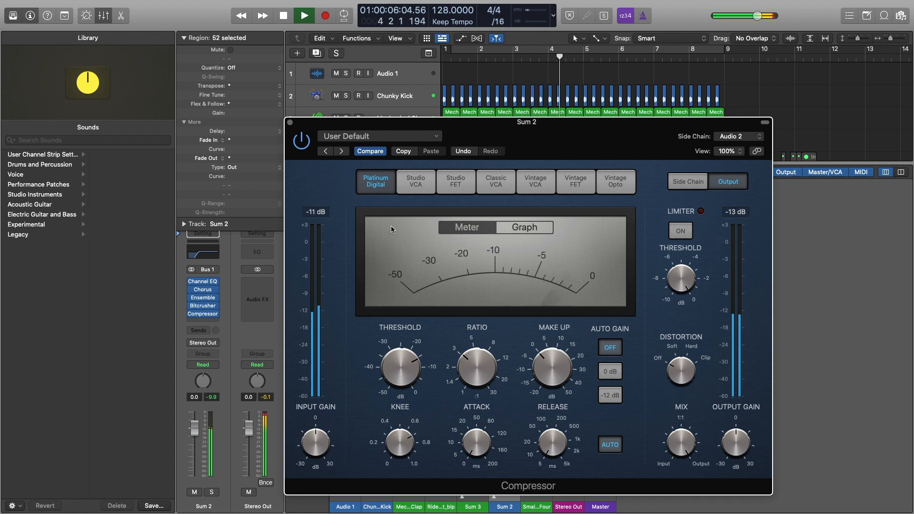
{"action": "key", "text": "space"}
{"action": "left_click", "coordinate": [290, 123]}
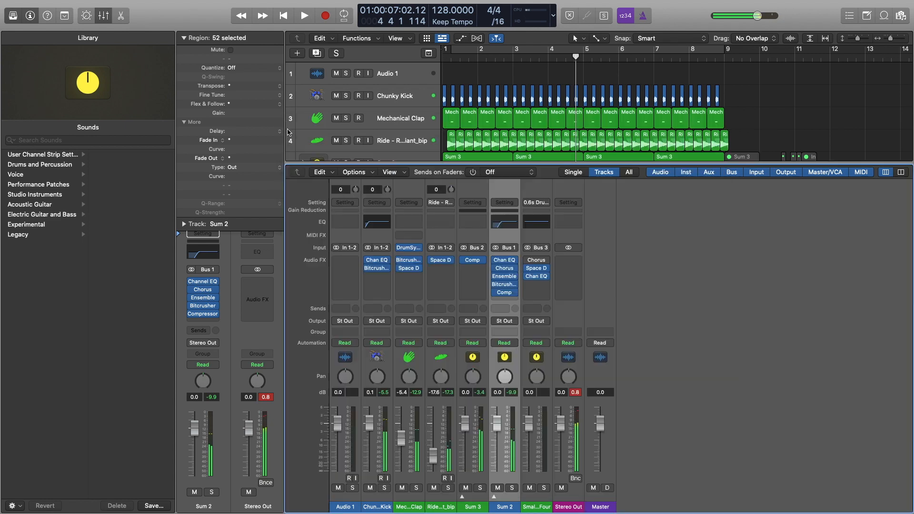
- Stop playback, hide the Library and the Mixer, and fit the arrangement to the window
{"action": "key", "text": "space"}
{"action": "key", "text": "space"}
{"action": "key", "text": "y"}
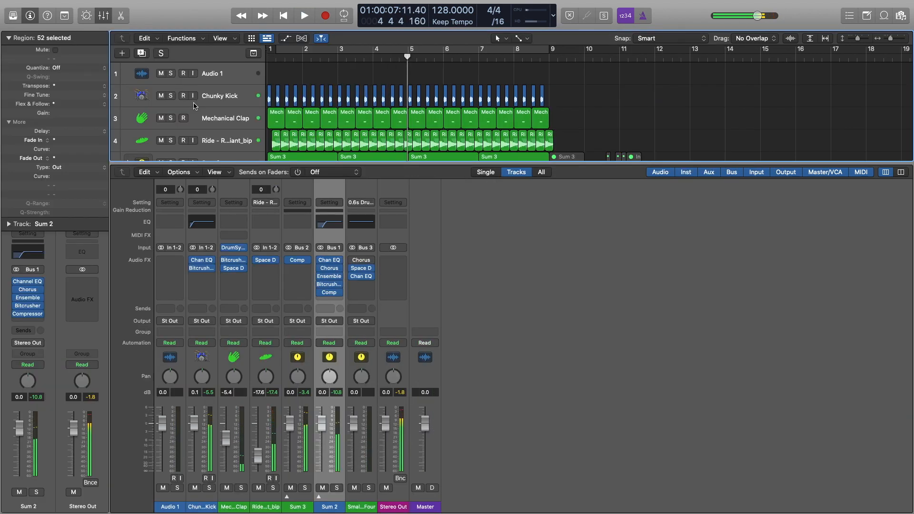
{"action": "key", "text": "x"}
{"action": "key", "text": "z"}
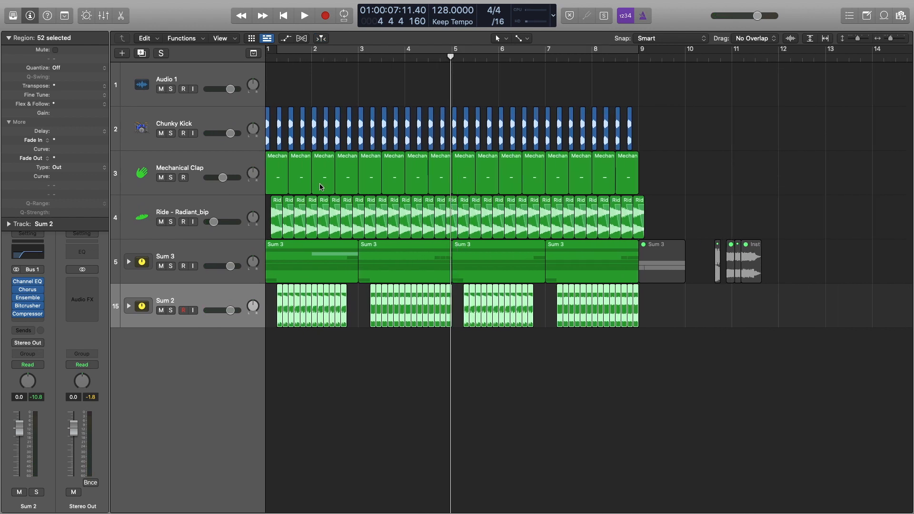
- Play the whole arrangement from the beginning to hear both side-chained stacks
{"action": "key", "text": "Return"}
{"action": "key", "text": "space"}
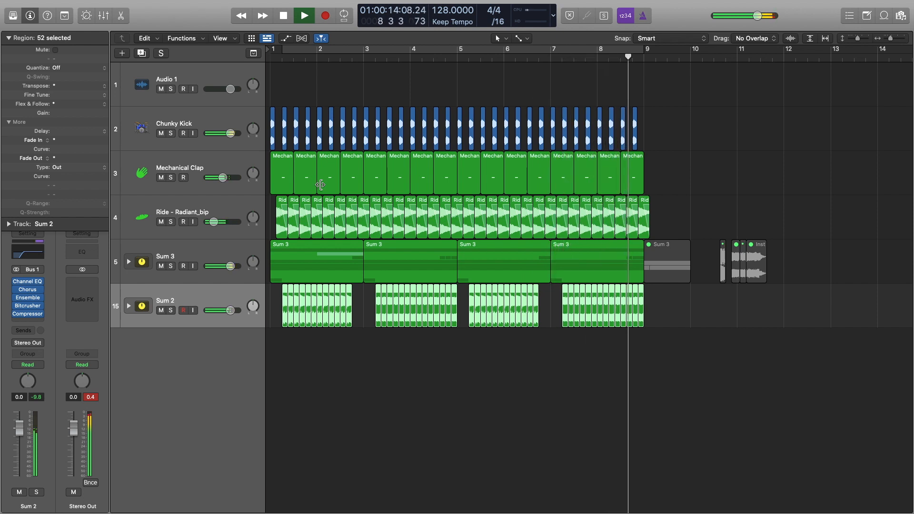
{"action": "key", "text": "space"}
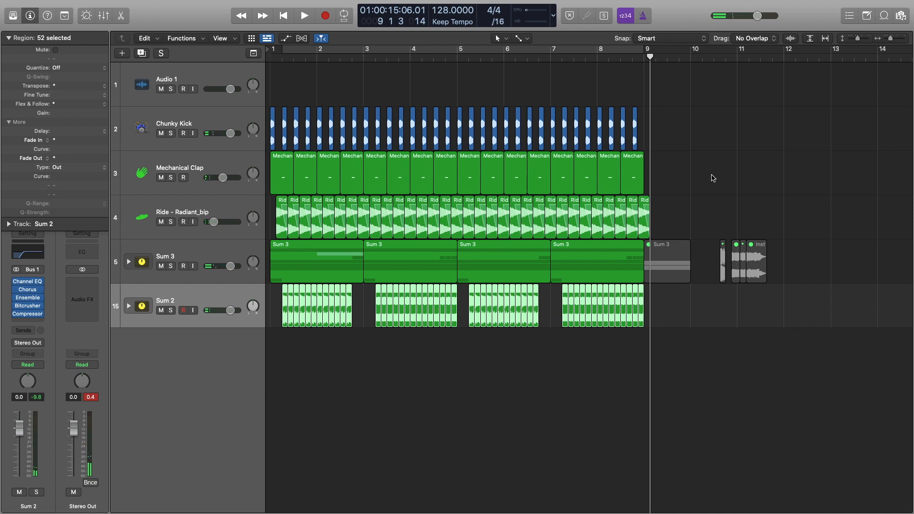
- Add the Tim Hey 1 loop on a new audio track, move it to the first offbeat at 1 1 3, and audition it
{"action": "left_click", "coordinate": [885, 18]}
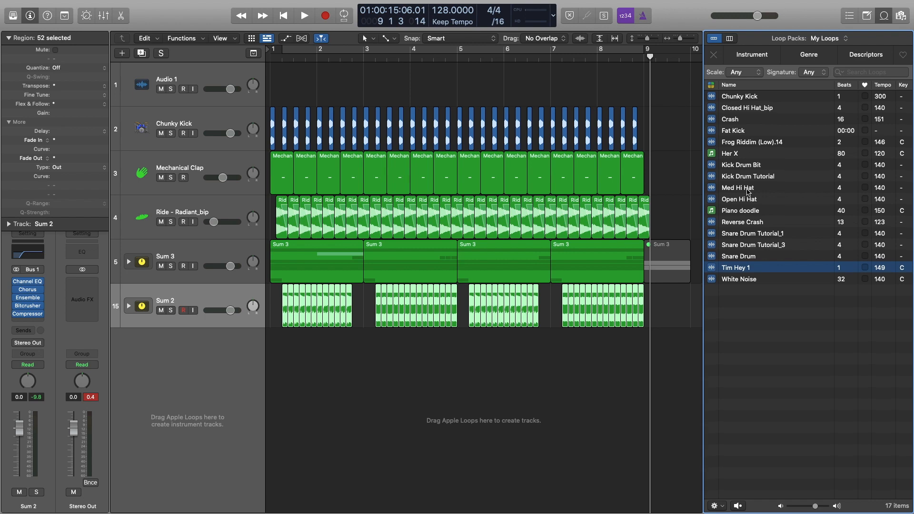
{"action": "left_click_drag", "start_coordinate": [742, 268], "coordinate": [275, 367]}
{"action": "left_click", "coordinate": [302, 343], "text": "ctrl+alt"}
{"action": "left_click", "coordinate": [302, 342], "text": "ctrl+alt"}
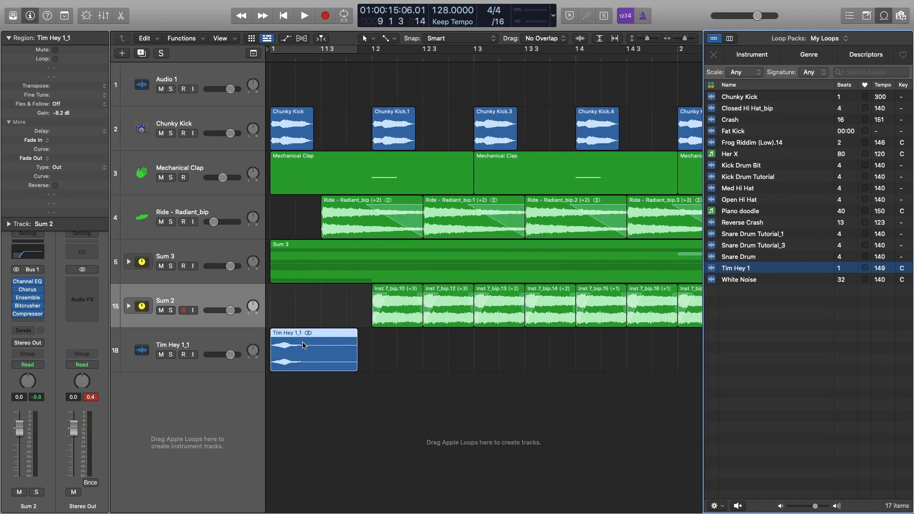
{"action": "left_click_drag", "start_coordinate": [296, 351], "coordinate": [354, 350]}
{"action": "key", "text": "space"}
{"action": "key", "text": "space"}
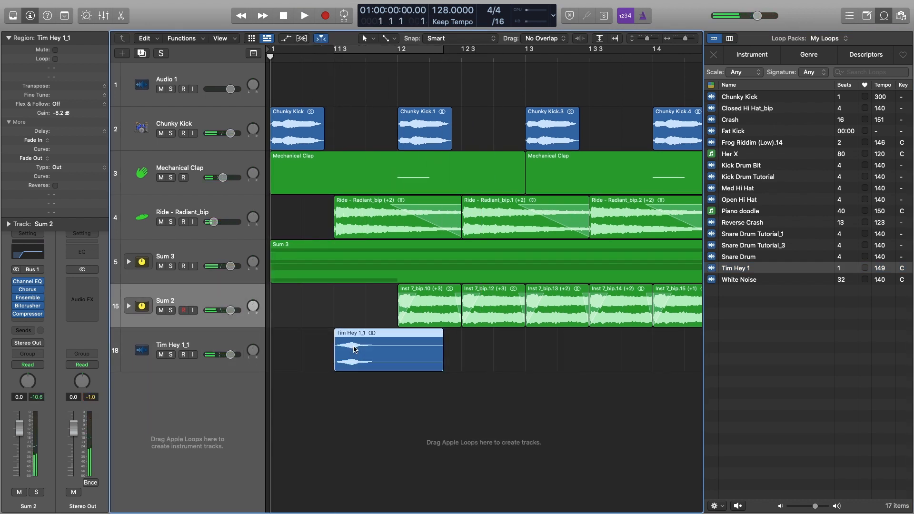
{"action": "key", "text": "space"}
- Trim the silent end of the Tim Hey 1_1 region, copy it to the next offbeat at 1 2 3, and play the result
{"action": "left_click_drag", "start_coordinate": [441, 374], "coordinate": [487, 362]}
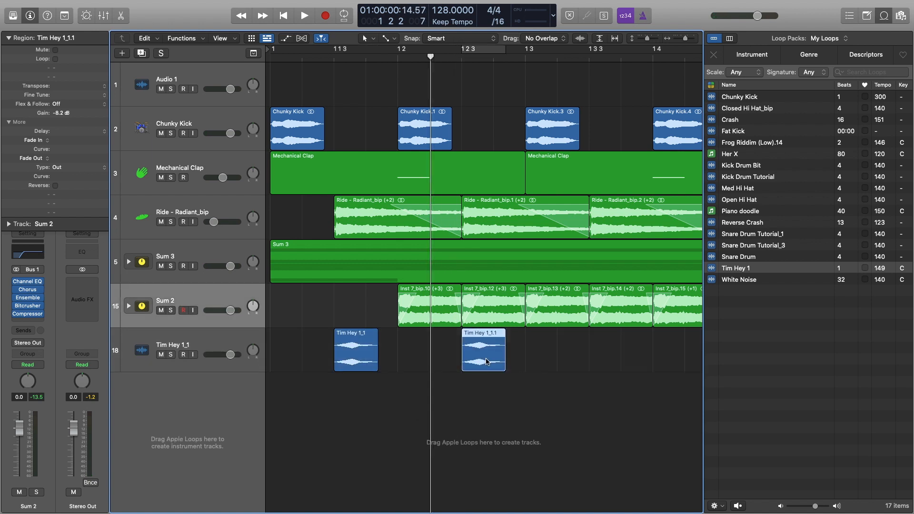
{"action": "key", "text": "space"}
{"action": "key", "text": "space"}
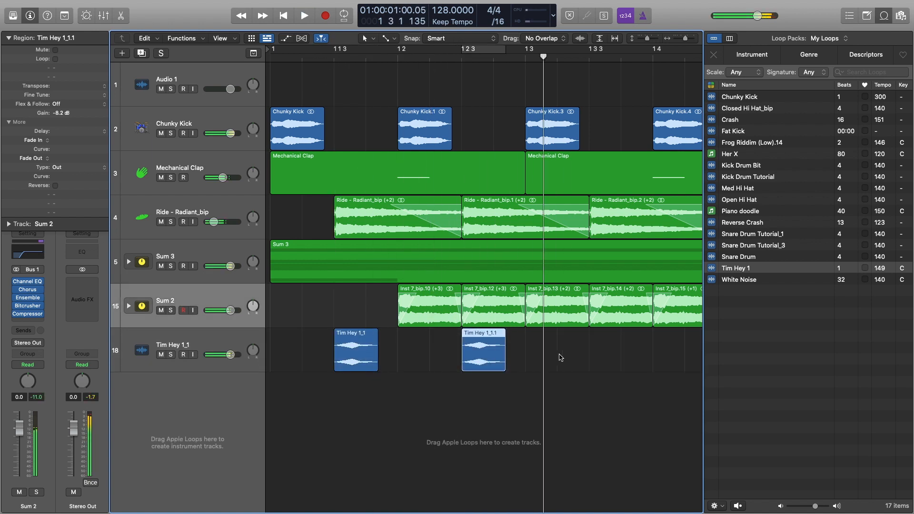
- Duplicate the Tim Hey 1_1 regions on every offbeat up to bar 5, making sixteen regions
{"action": "left_click", "coordinate": [531, 392], "text": "ctrl+alt"}
{"action": "left_click", "coordinate": [532, 392], "text": "ctrl+alt"}
{"action": "left_click", "coordinate": [309, 296], "text": "shift"}
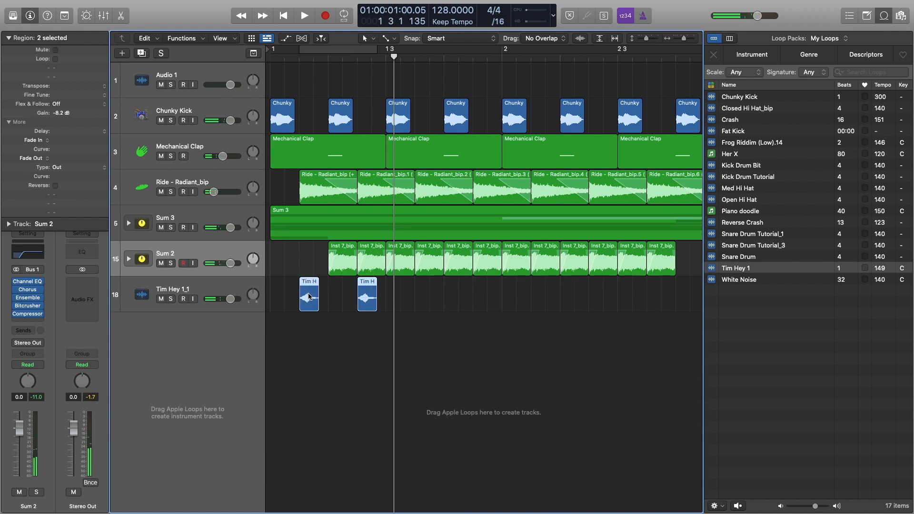
{"action": "left_click_drag", "start_coordinate": [307, 299], "coordinate": [423, 300]}
{"action": "left_click_drag", "start_coordinate": [516, 299], "coordinate": [542, 301]}
{"action": "left_click", "coordinate": [505, 325], "text": "ctrl+alt"}
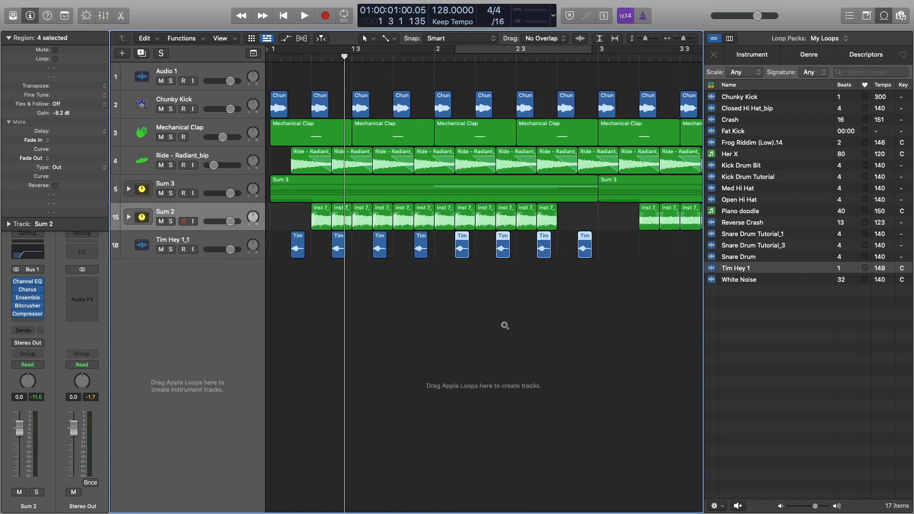
{"action": "left_click", "coordinate": [504, 325], "text": "ctrl+alt"}
{"action": "left_click_drag", "start_coordinate": [518, 231], "coordinate": [484, 261]}
- Turn on Flex & Follow for the Tim Hey 1_1 regions, transpose them by -4, and solo the track for playback
{"action": "left_click", "coordinate": [206, 243]}
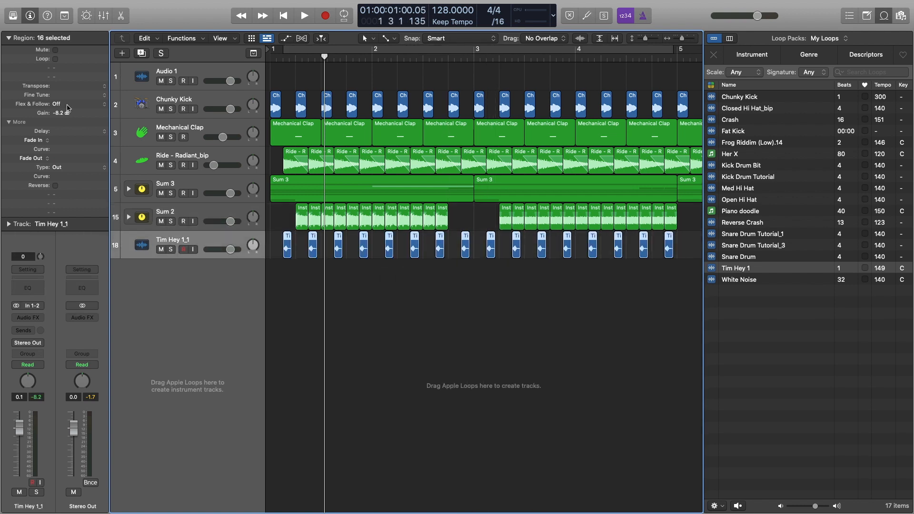
{"action": "left_click", "coordinate": [59, 96]}
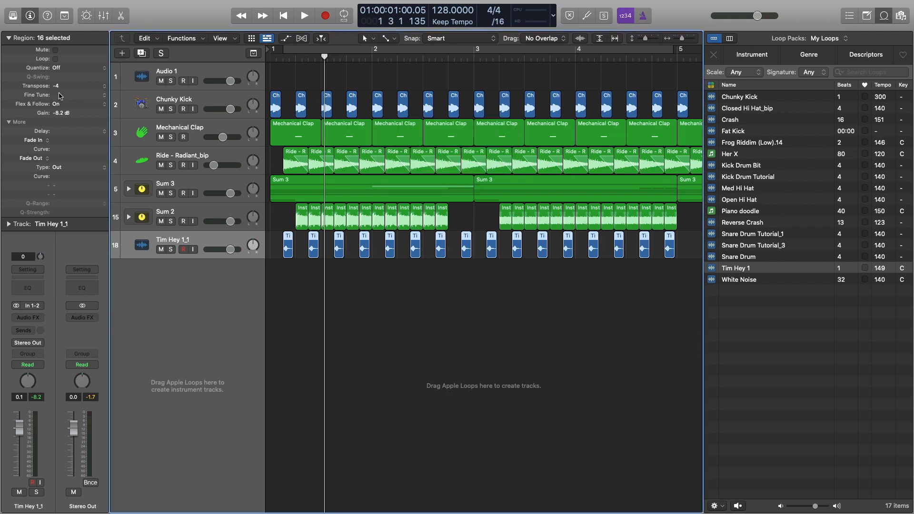
{"action": "key", "text": "s"}
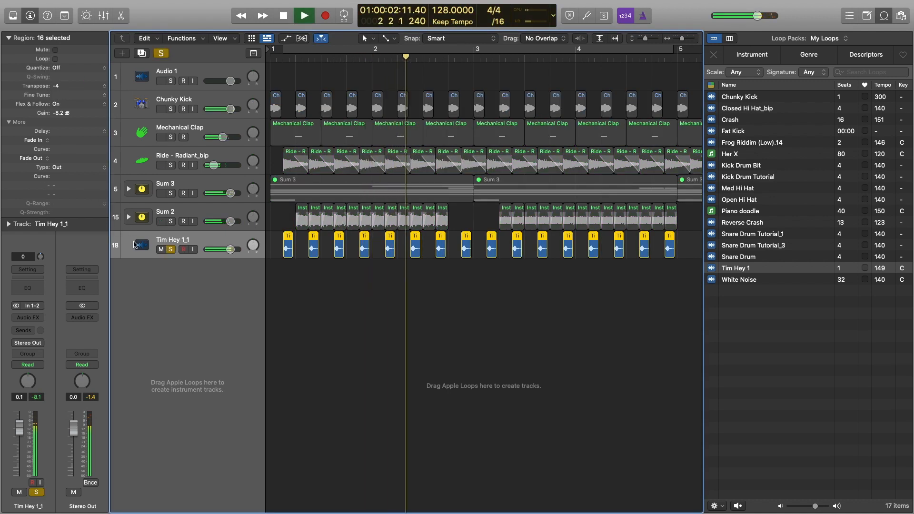
- Insert a stereo Bitcrusher on Tim Hey 1_1 with 11.0 dB of drive and a clip level of -6.2 dB
{"action": "left_click", "coordinate": [31, 318]}
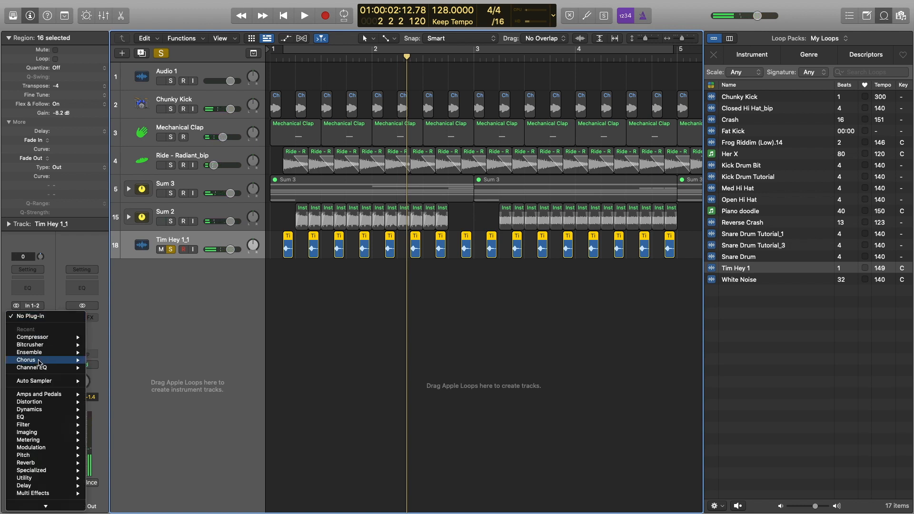
{"action": "mouse_move", "coordinate": [38, 344]}
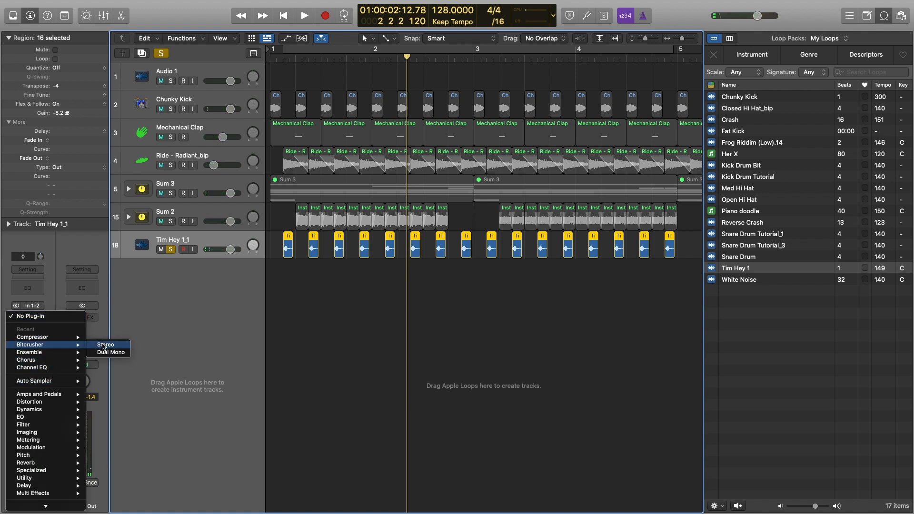
{"action": "left_click", "coordinate": [102, 344]}
{"action": "left_click_drag", "start_coordinate": [324, 258], "coordinate": [296, 222]}
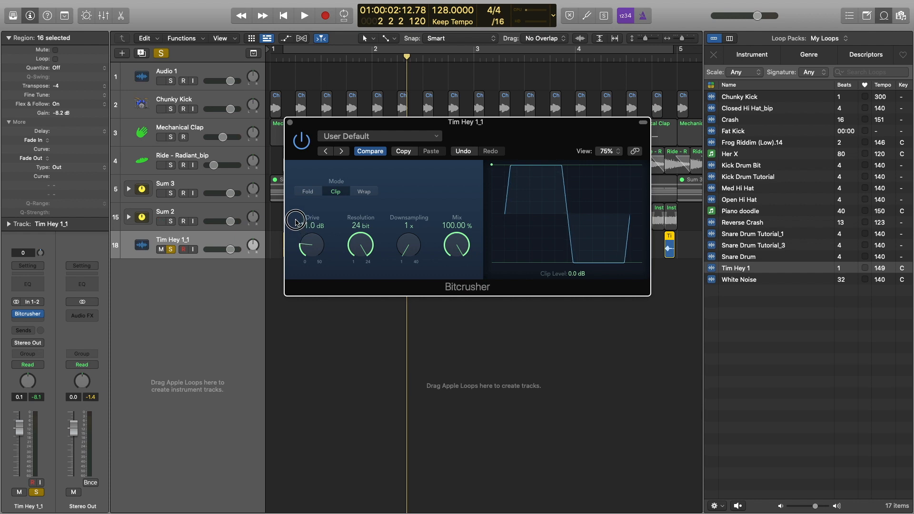
{"action": "left_click_drag", "start_coordinate": [491, 165], "coordinate": [491, 190]}
- Lower the volume of Tim Hey 1_1 to -4.1 dB during playback and close the Bitcrusher window
{"action": "key", "text": "space"}
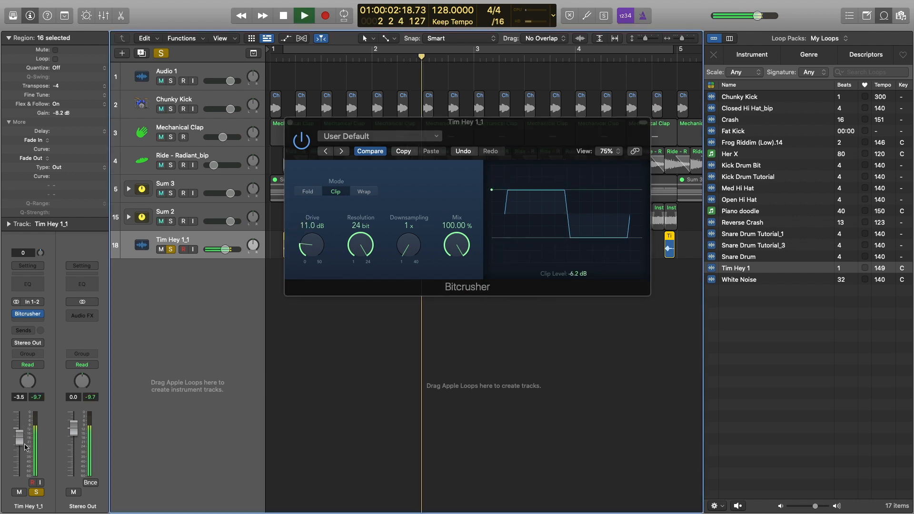
{"action": "key", "text": "space"}
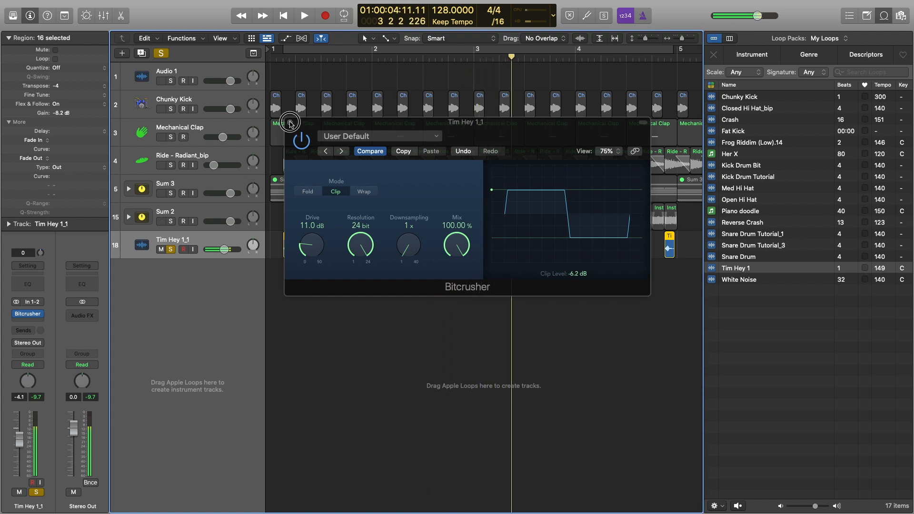
{"action": "left_click", "coordinate": [289, 122]}
- Insert Space Designer after the Bitcrusher on Tim Hey 1_1, set its wet level to -26.0 dB, and audition the reverb
{"action": "left_click", "coordinate": [33, 319]}
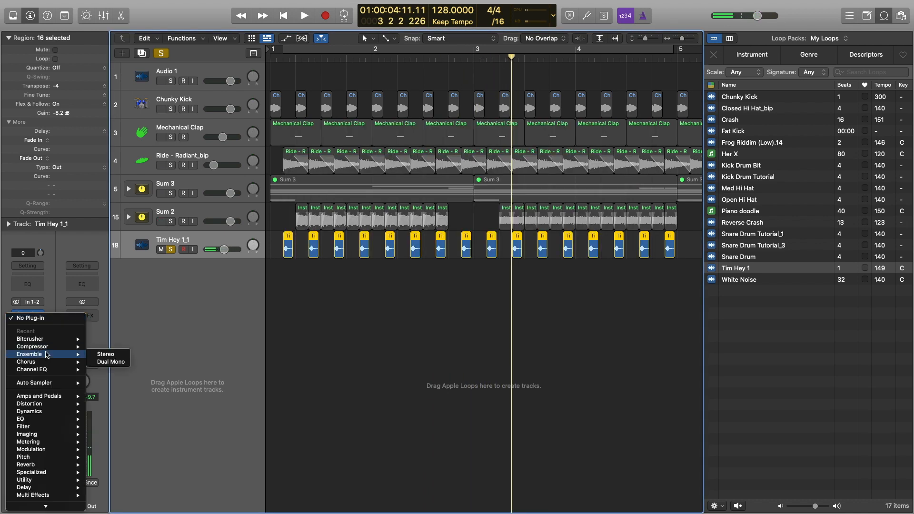
{"action": "mouse_move", "coordinate": [43, 449]}
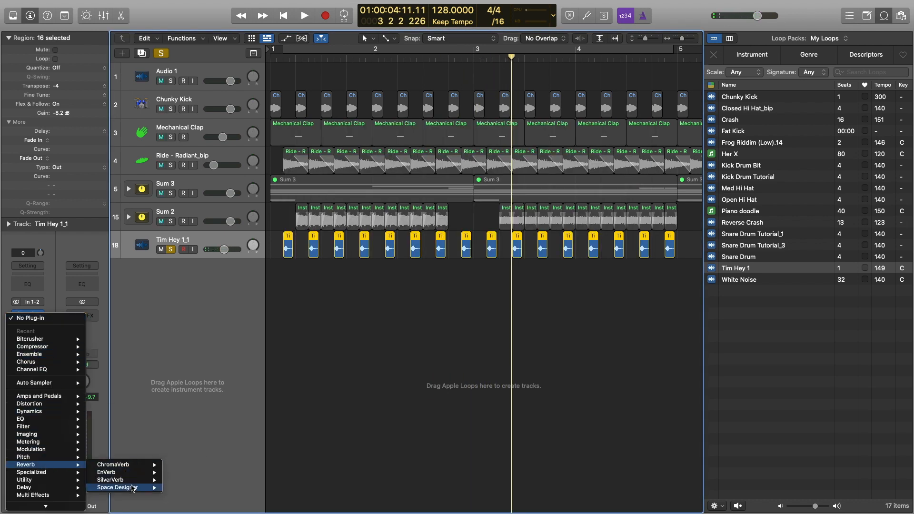
{"action": "mouse_move", "coordinate": [126, 486]}
{"action": "left_click", "coordinate": [178, 492]}
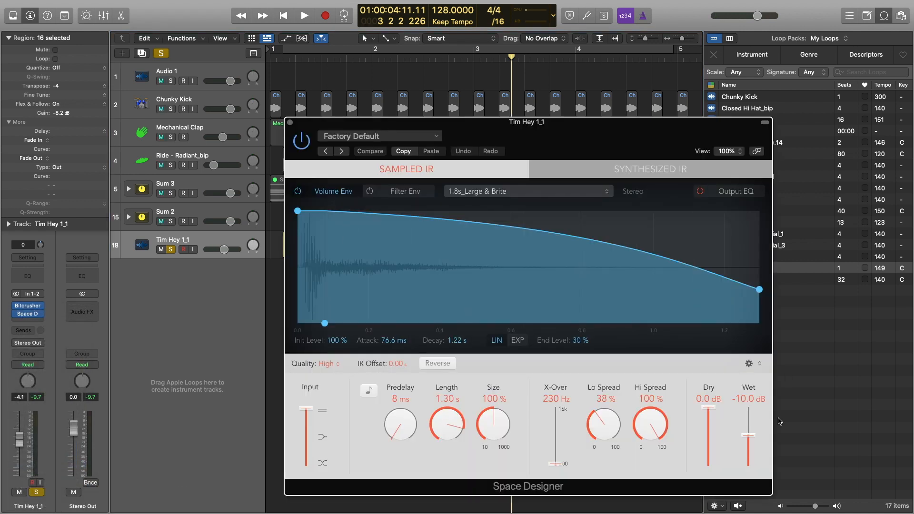
{"action": "left_click_drag", "start_coordinate": [748, 438], "coordinate": [749, 450]}
{"action": "key", "text": "space"}
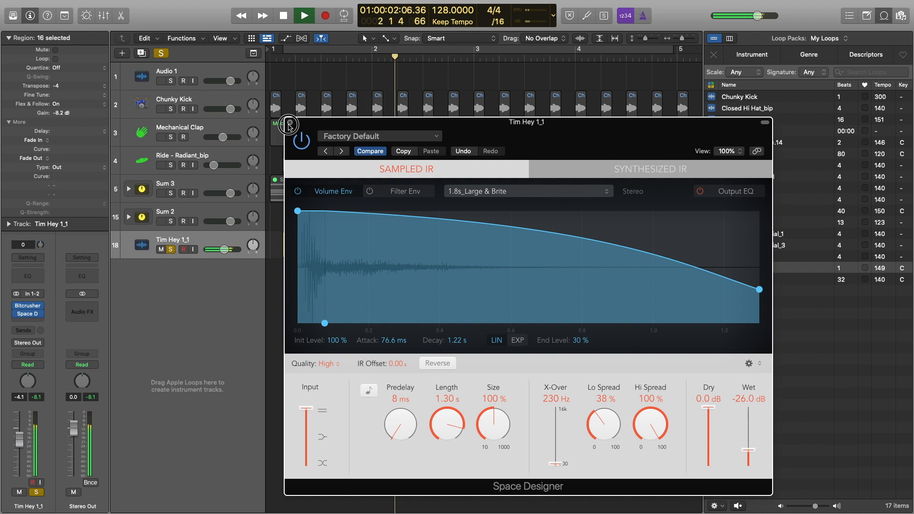
{"action": "key", "text": "space"}
{"action": "key", "text": "super+w"}
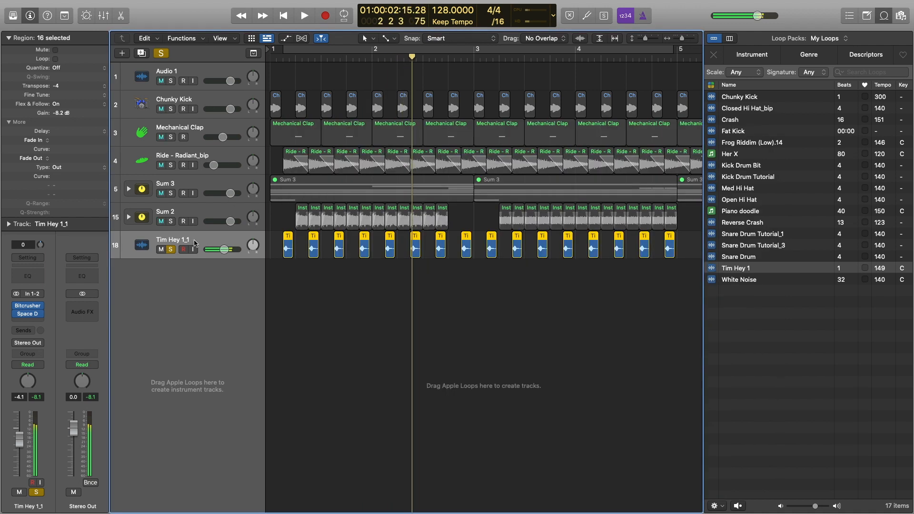
- Expand Sum 3, move the Tim Hey 1_1 track into it between Inst 6 and Inst 7, and turn off solo
{"action": "left_click", "coordinate": [129, 190]}
{"action": "scroll", "coordinate": [193, 473], "scroll_direction": "down", "scroll_amount": 1}
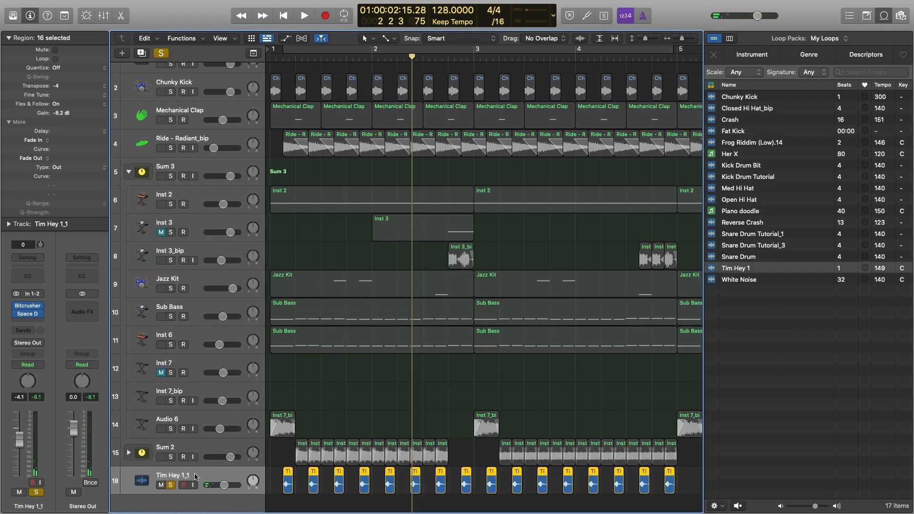
{"action": "left_click_drag", "start_coordinate": [194, 476], "coordinate": [220, 366]}
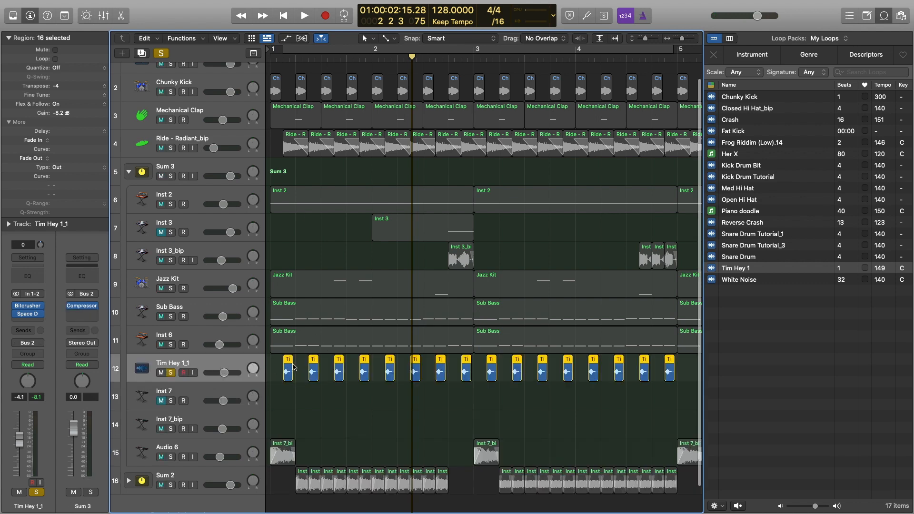
{"action": "left_click", "coordinate": [157, 53]}
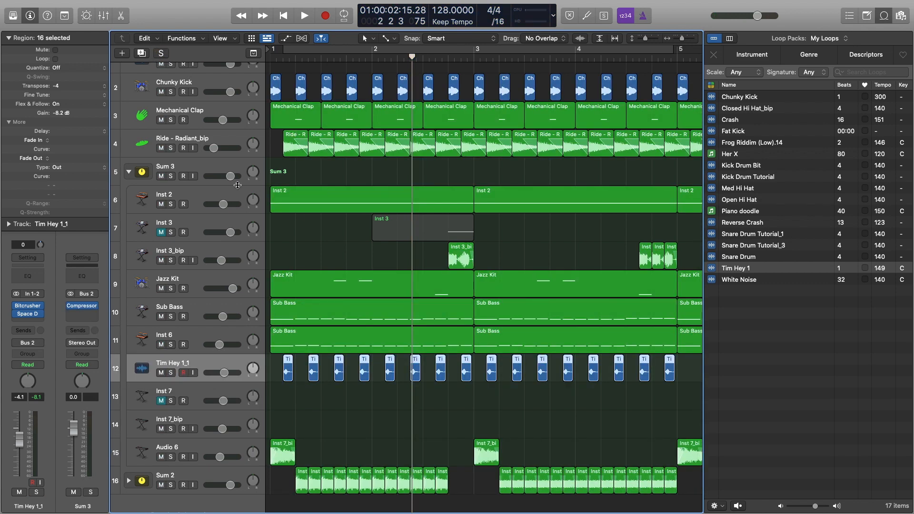
- Play the full mix from the beginning and lower Tim Hey 1_1 to -6.4 dB
{"action": "key", "text": "Return"}
{"action": "key", "text": "space"}
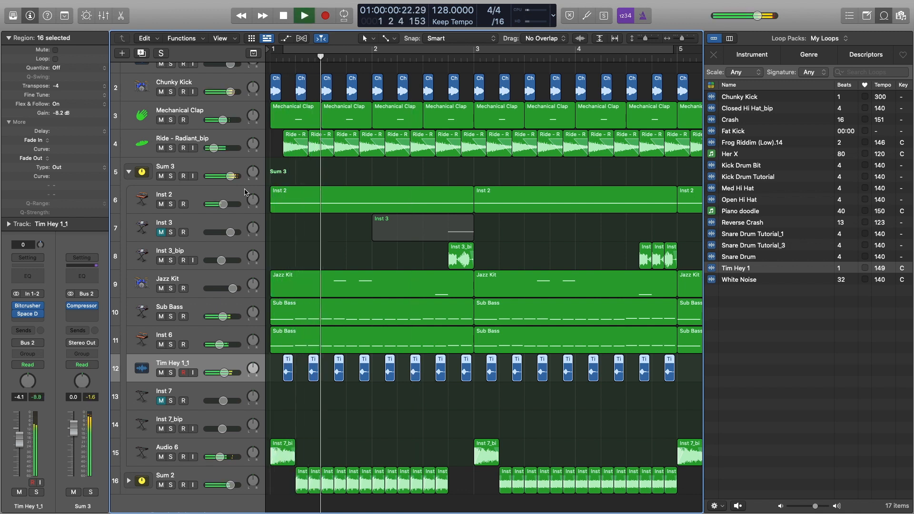
{"action": "left_click_drag", "start_coordinate": [224, 373], "coordinate": [215, 374]}
{"action": "key", "text": "space"}
- Copy the sixteen Tim Hey 1_1 regions to bars 5 through 8 and play the arrangement from the beginning
{"action": "scroll", "coordinate": [498, 360], "scroll_direction": "down", "scroll_amount": 5}
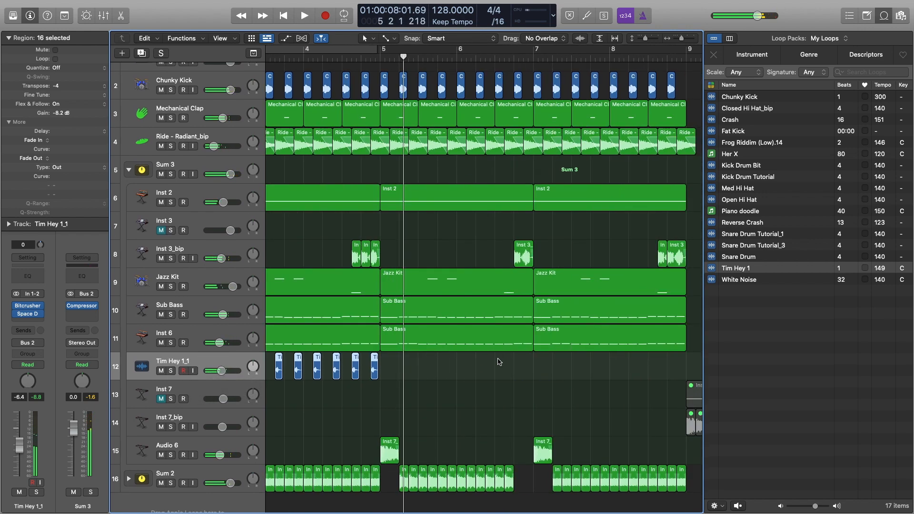
{"action": "scroll", "coordinate": [493, 359], "scroll_direction": "down", "scroll_amount": 2}
{"action": "left_click_drag", "start_coordinate": [456, 321], "coordinate": [408, 323]}
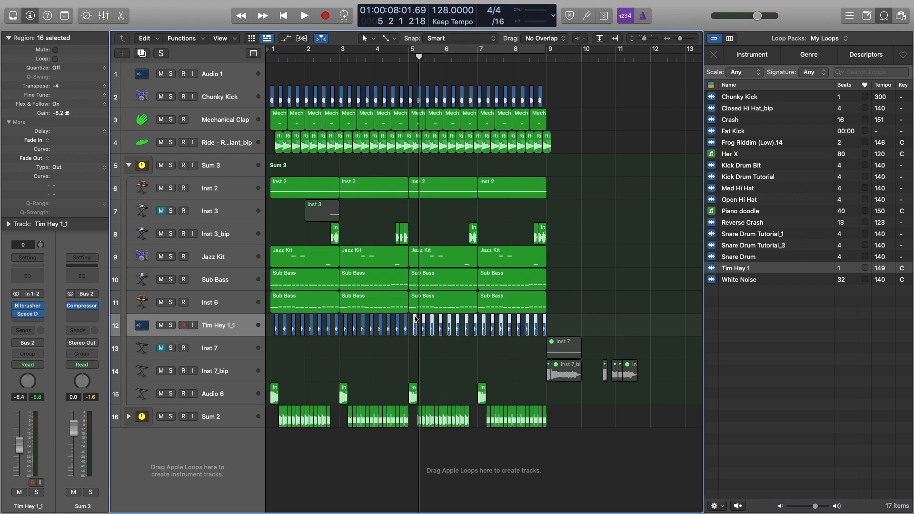
{"action": "key", "text": "Return"}
{"action": "key", "text": "space"}
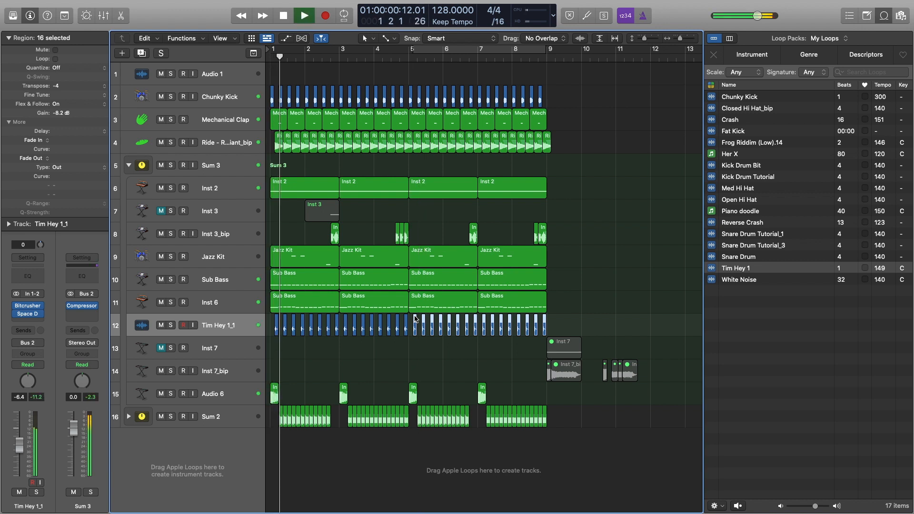